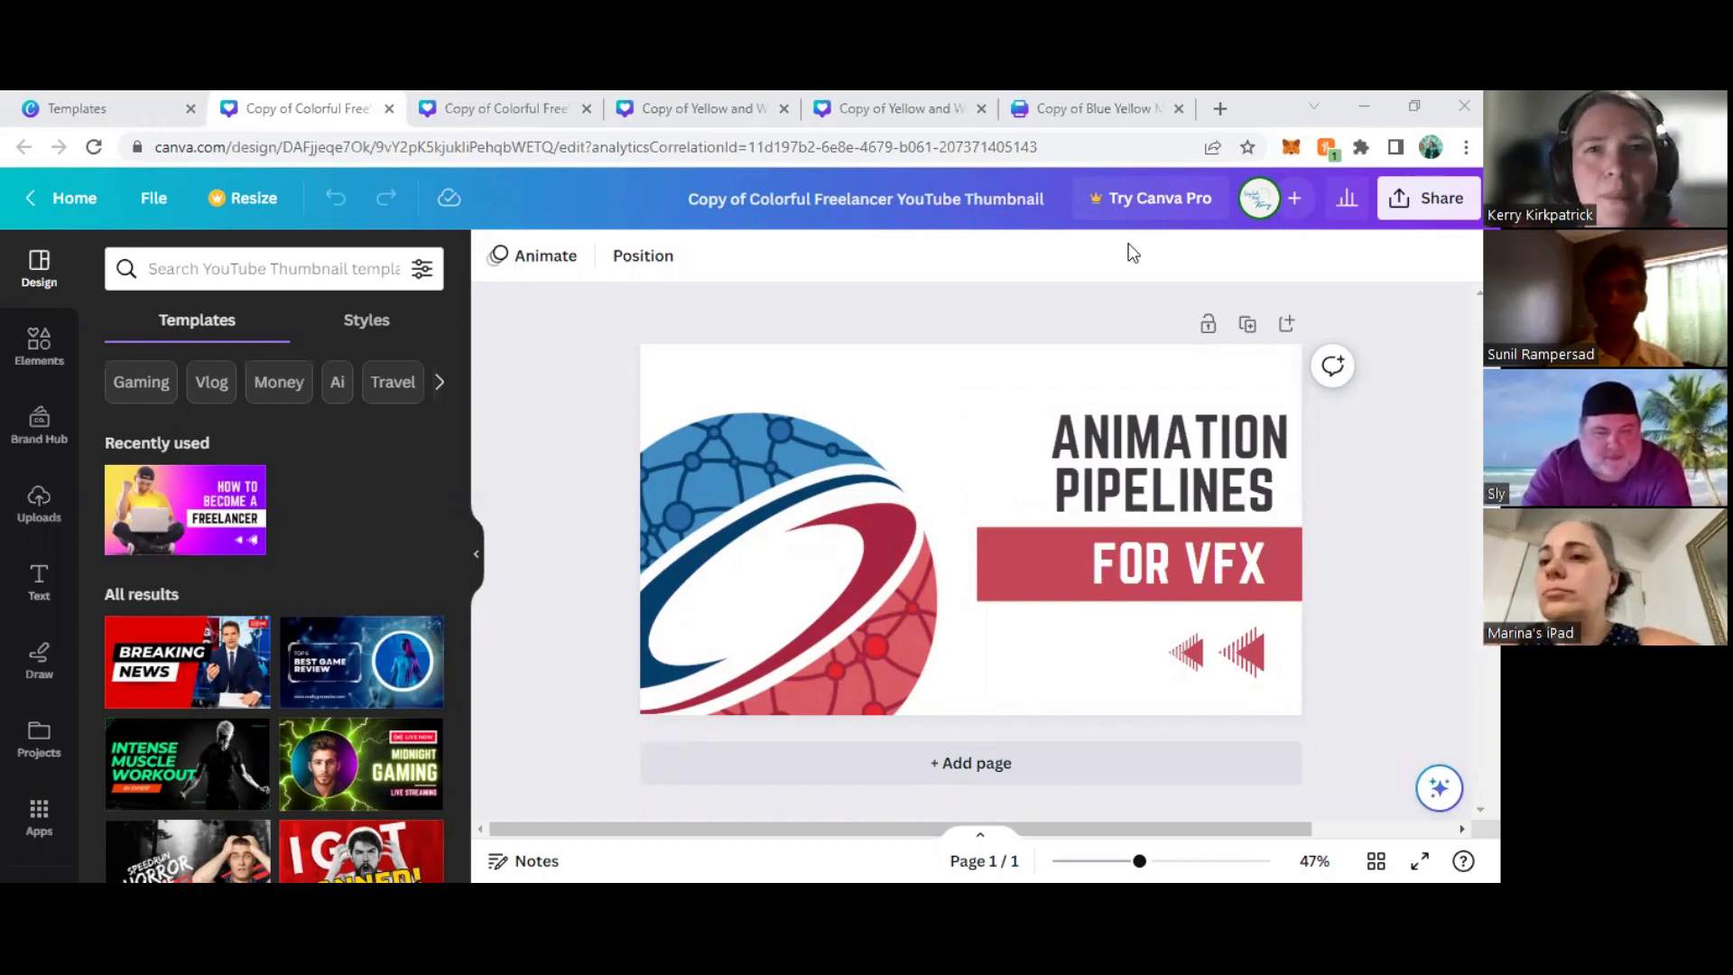
# - Switch to the untouched freelancer thumbnail copy and delete its gradient background and the photo of the man with the laptop
pyautogui.click(511, 106)
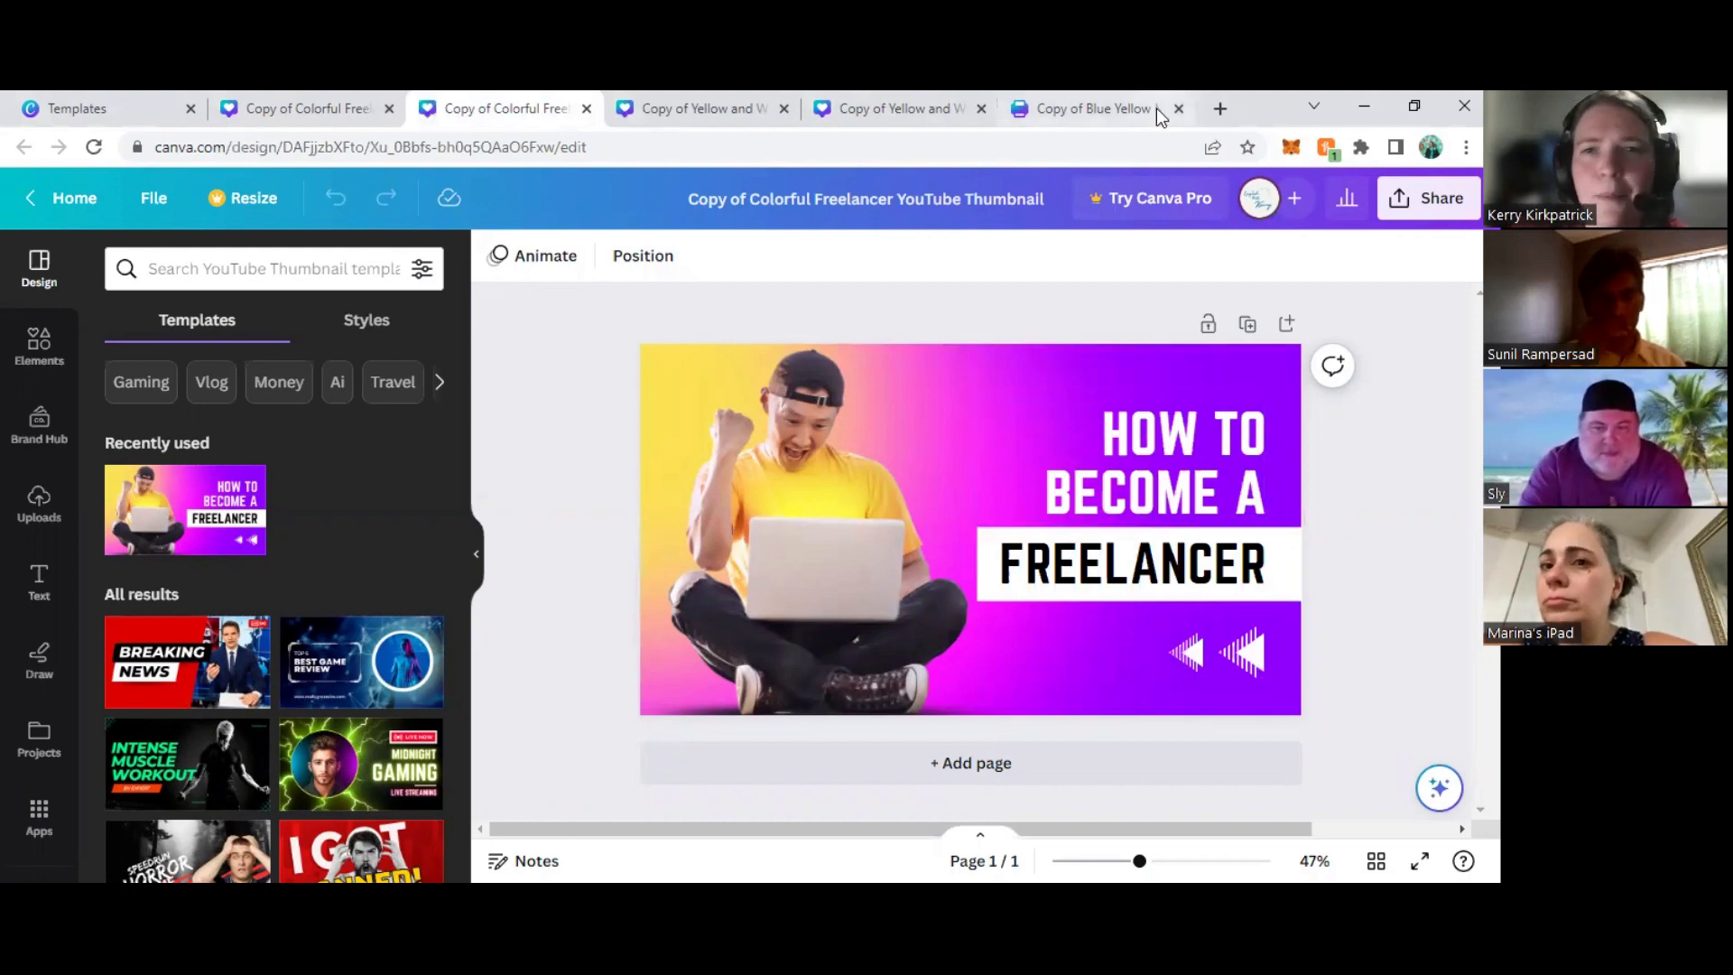
pyautogui.click(1128, 262)
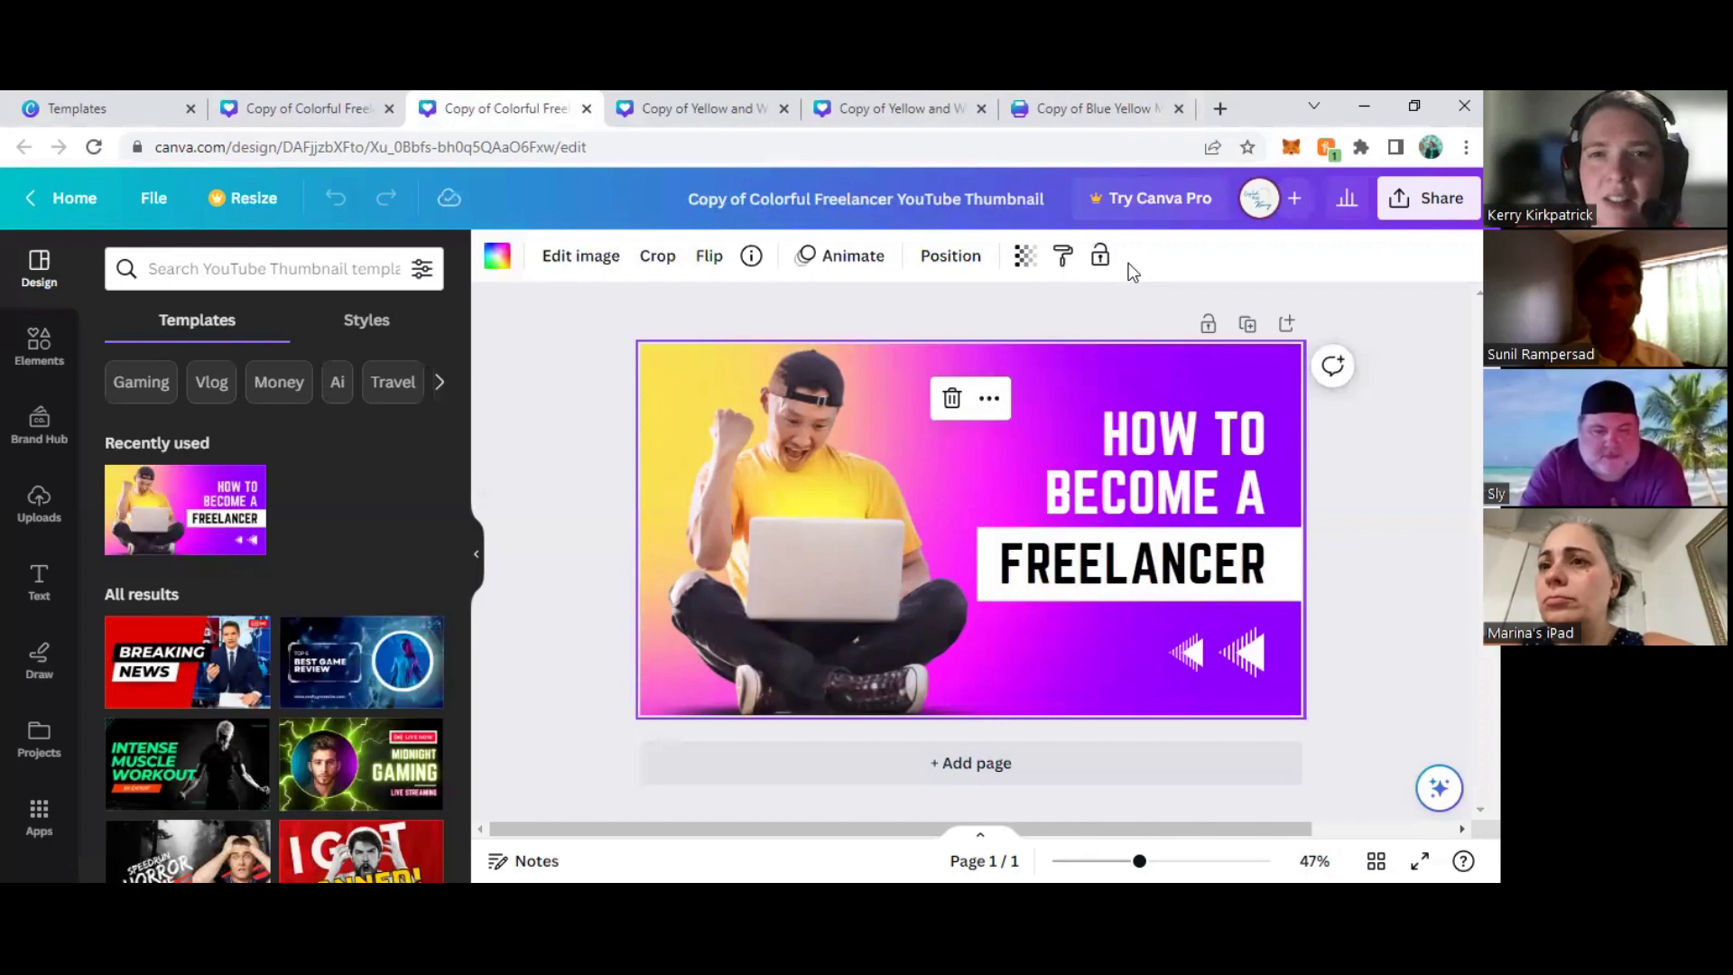
pyautogui.click(952, 400)
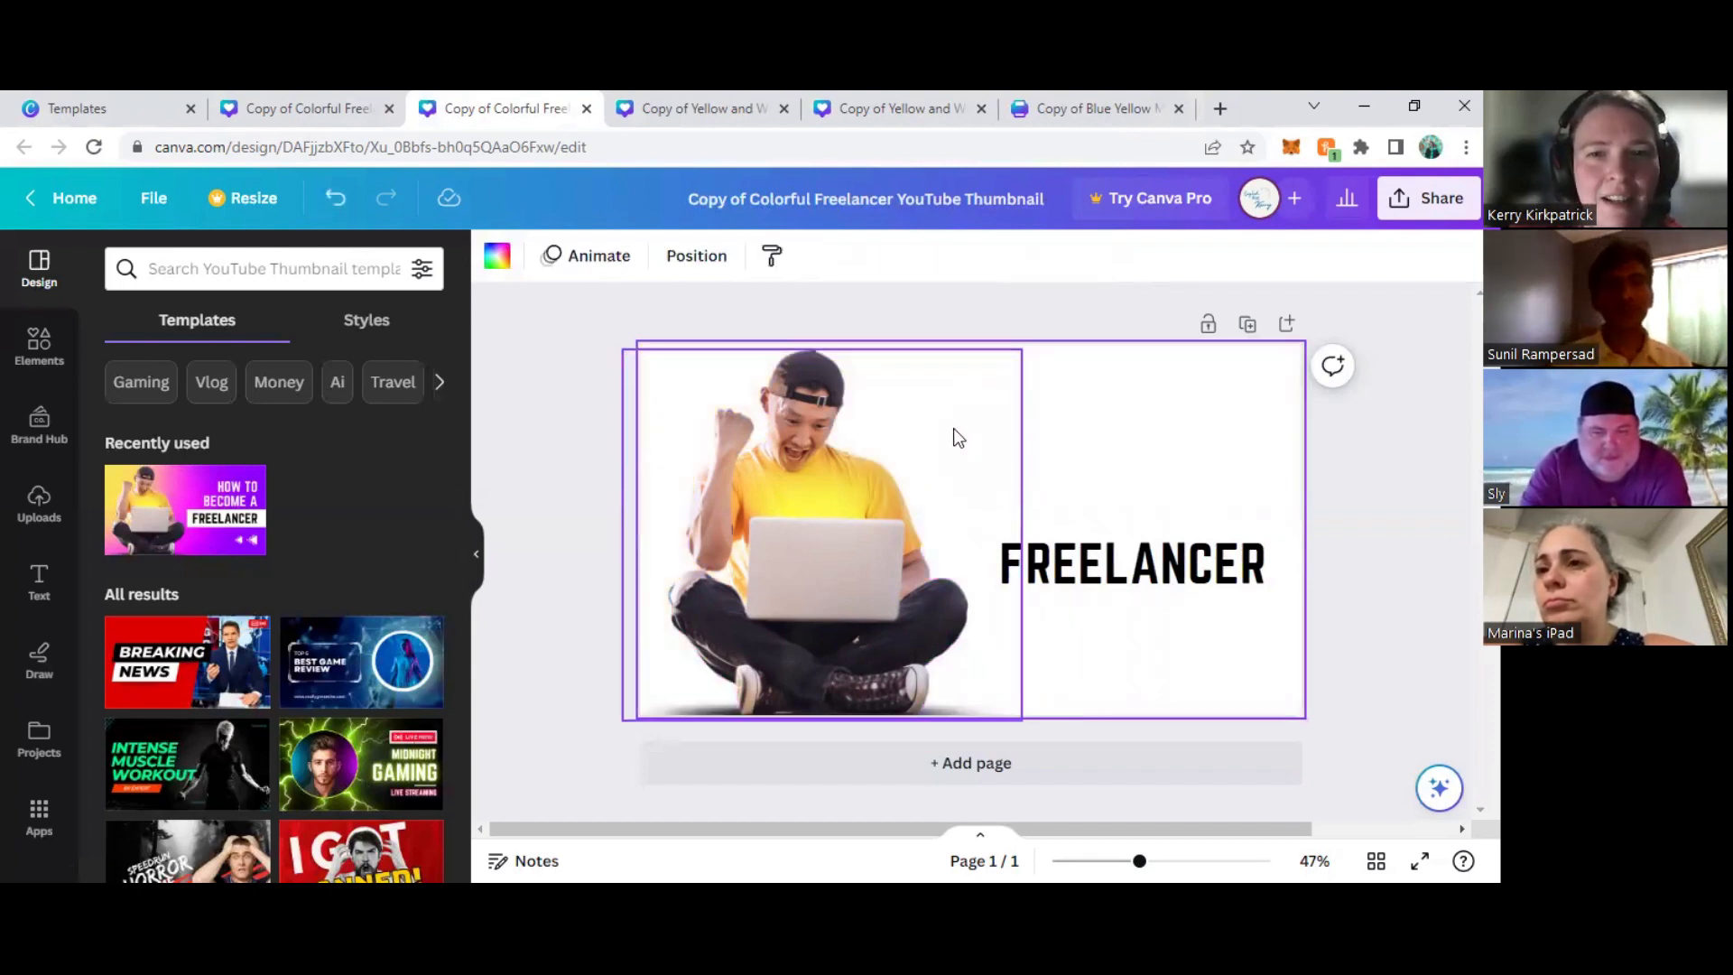
pyautogui.click(821, 519)
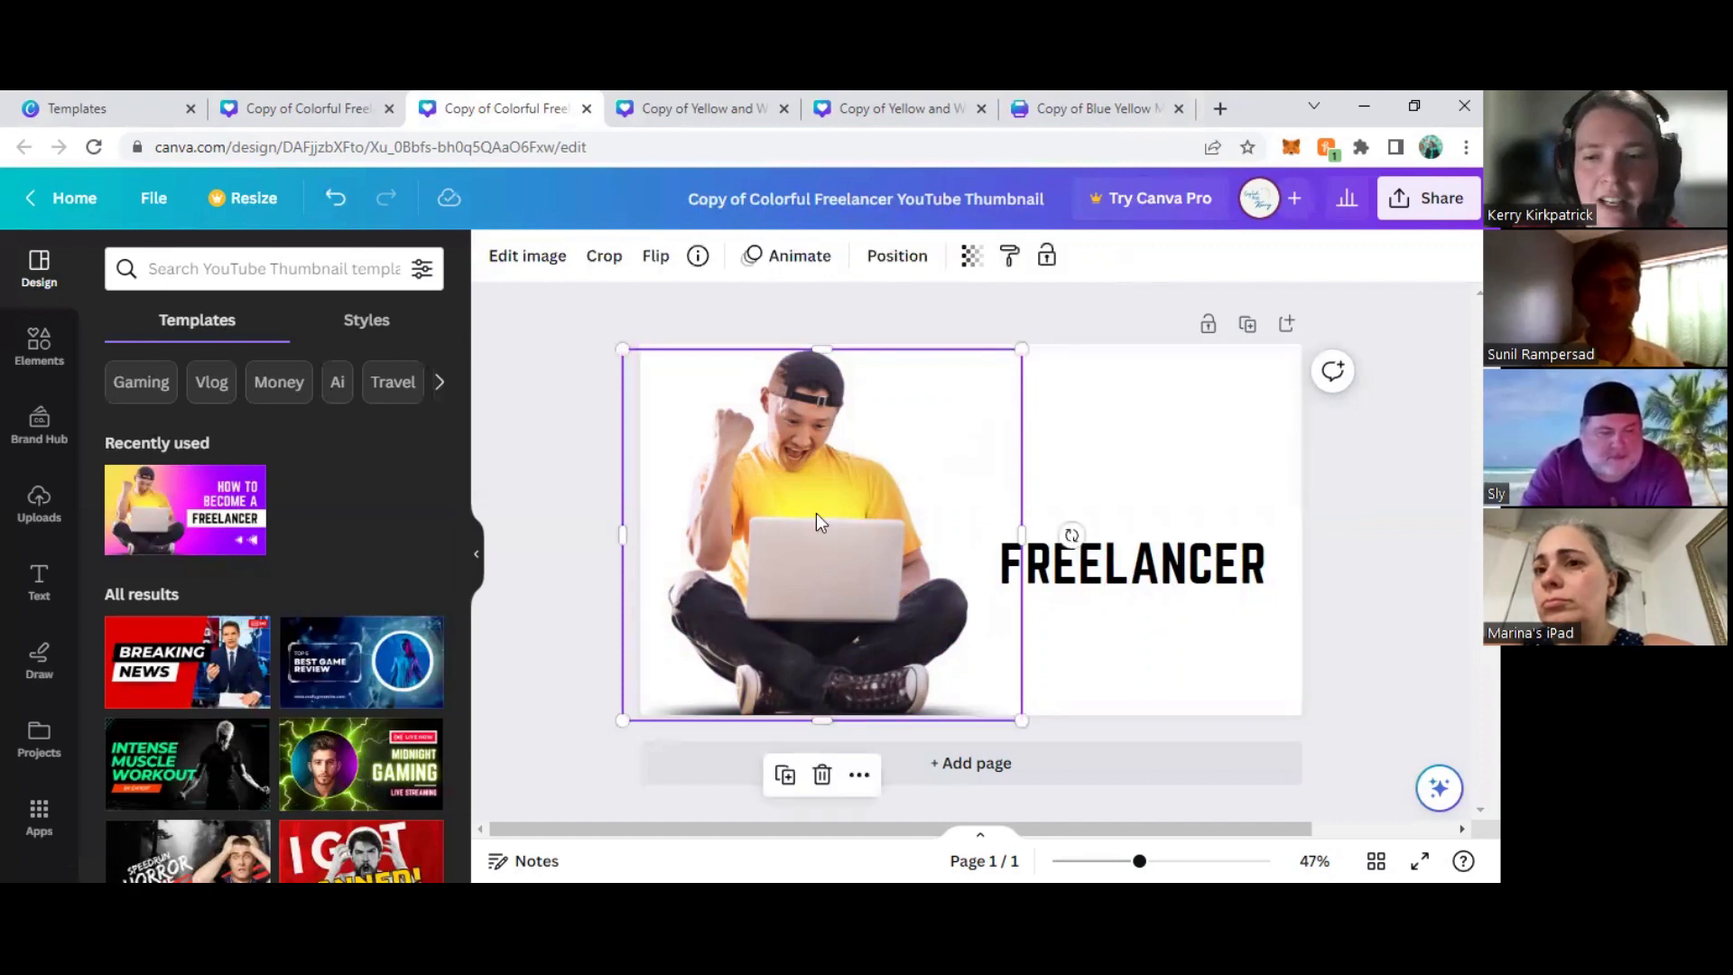
pyautogui.press('Delete')
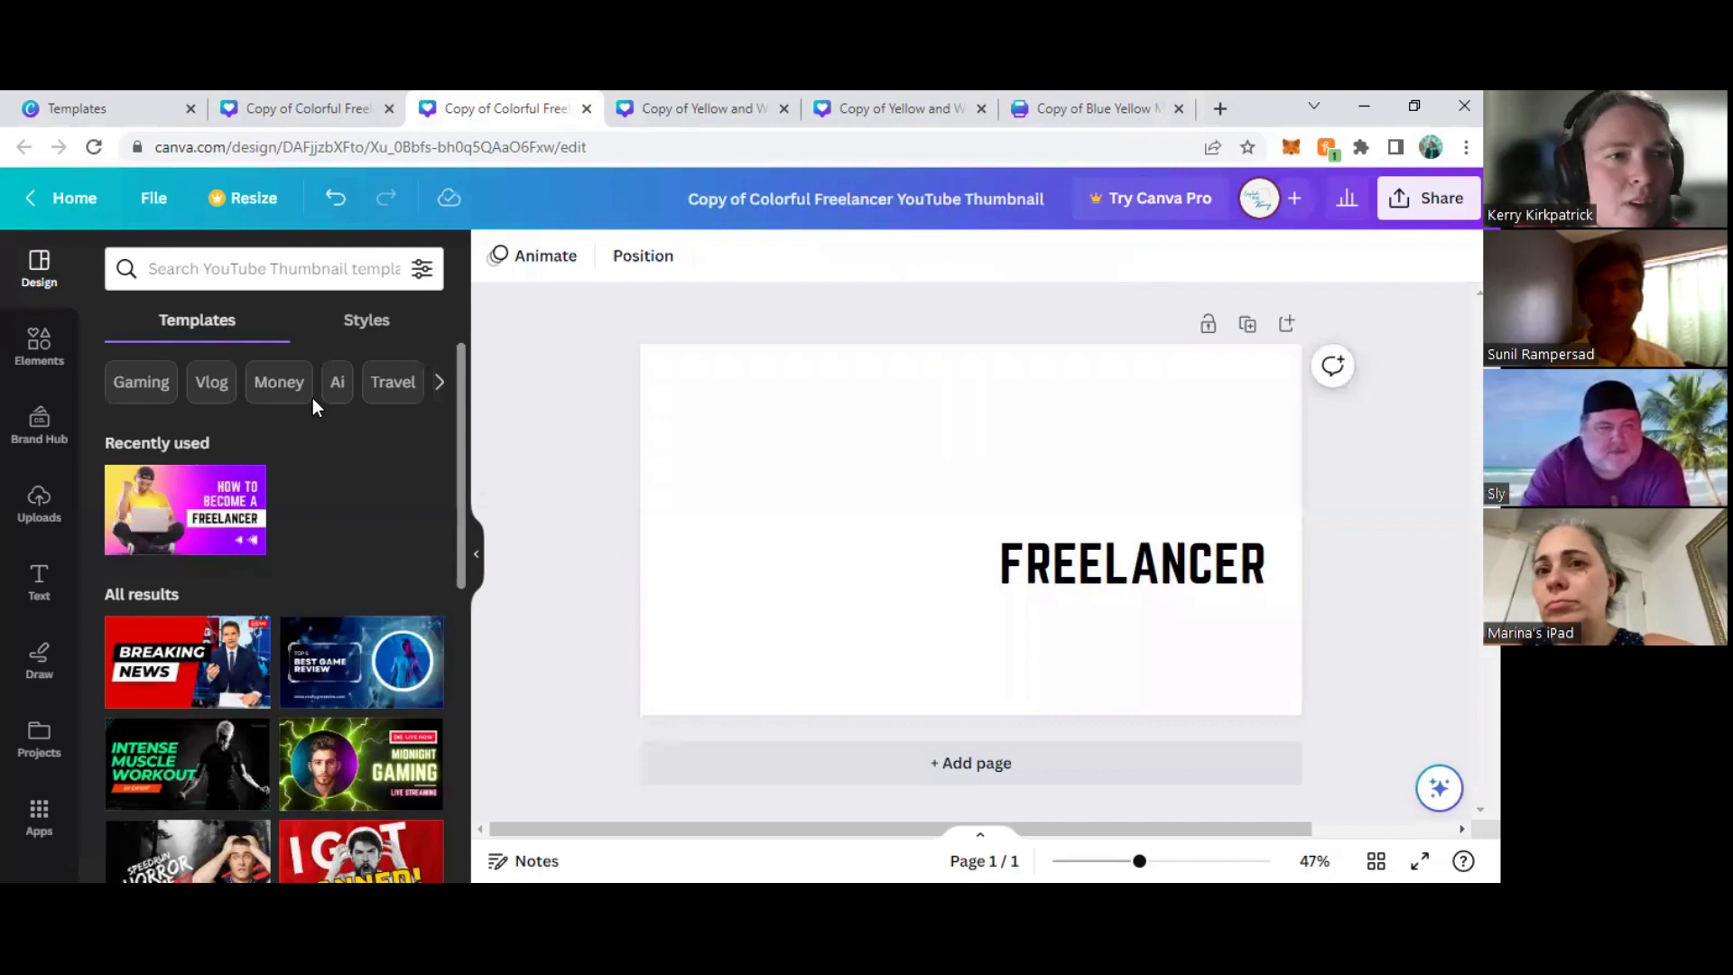
# - Place the uploaded ACM SIGGRAPH Chapters logo on the thumbnail and apply the logo's colors to the page
pyautogui.click(38, 343)
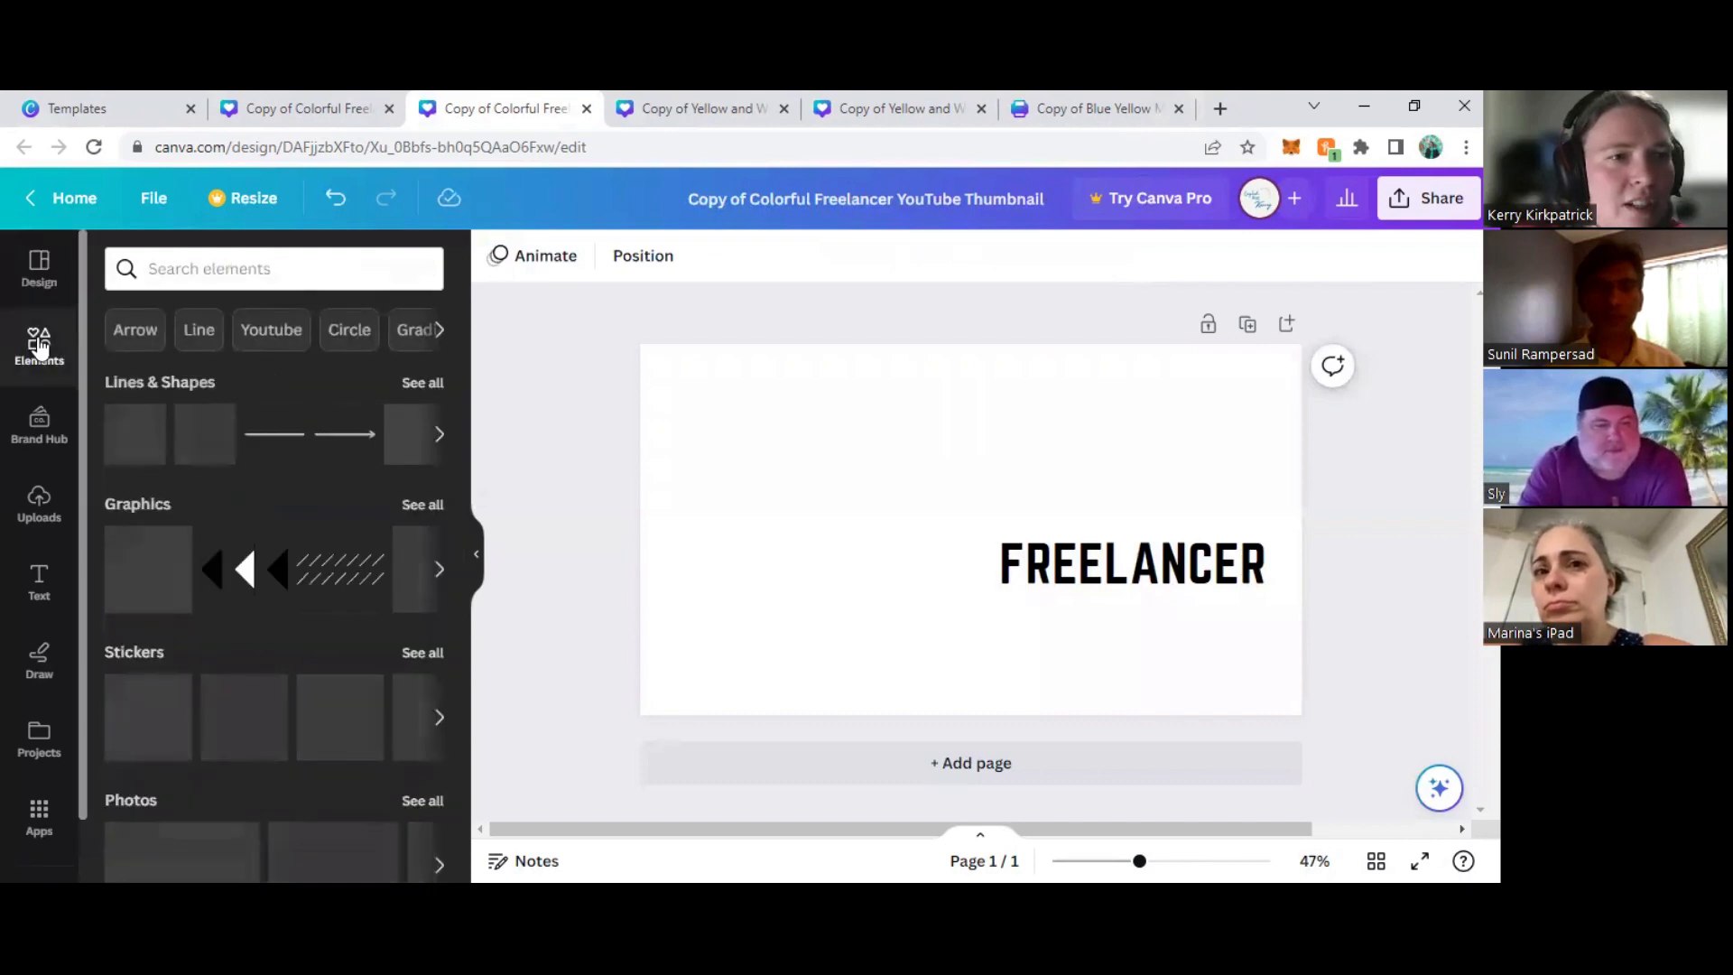
pyautogui.click(40, 504)
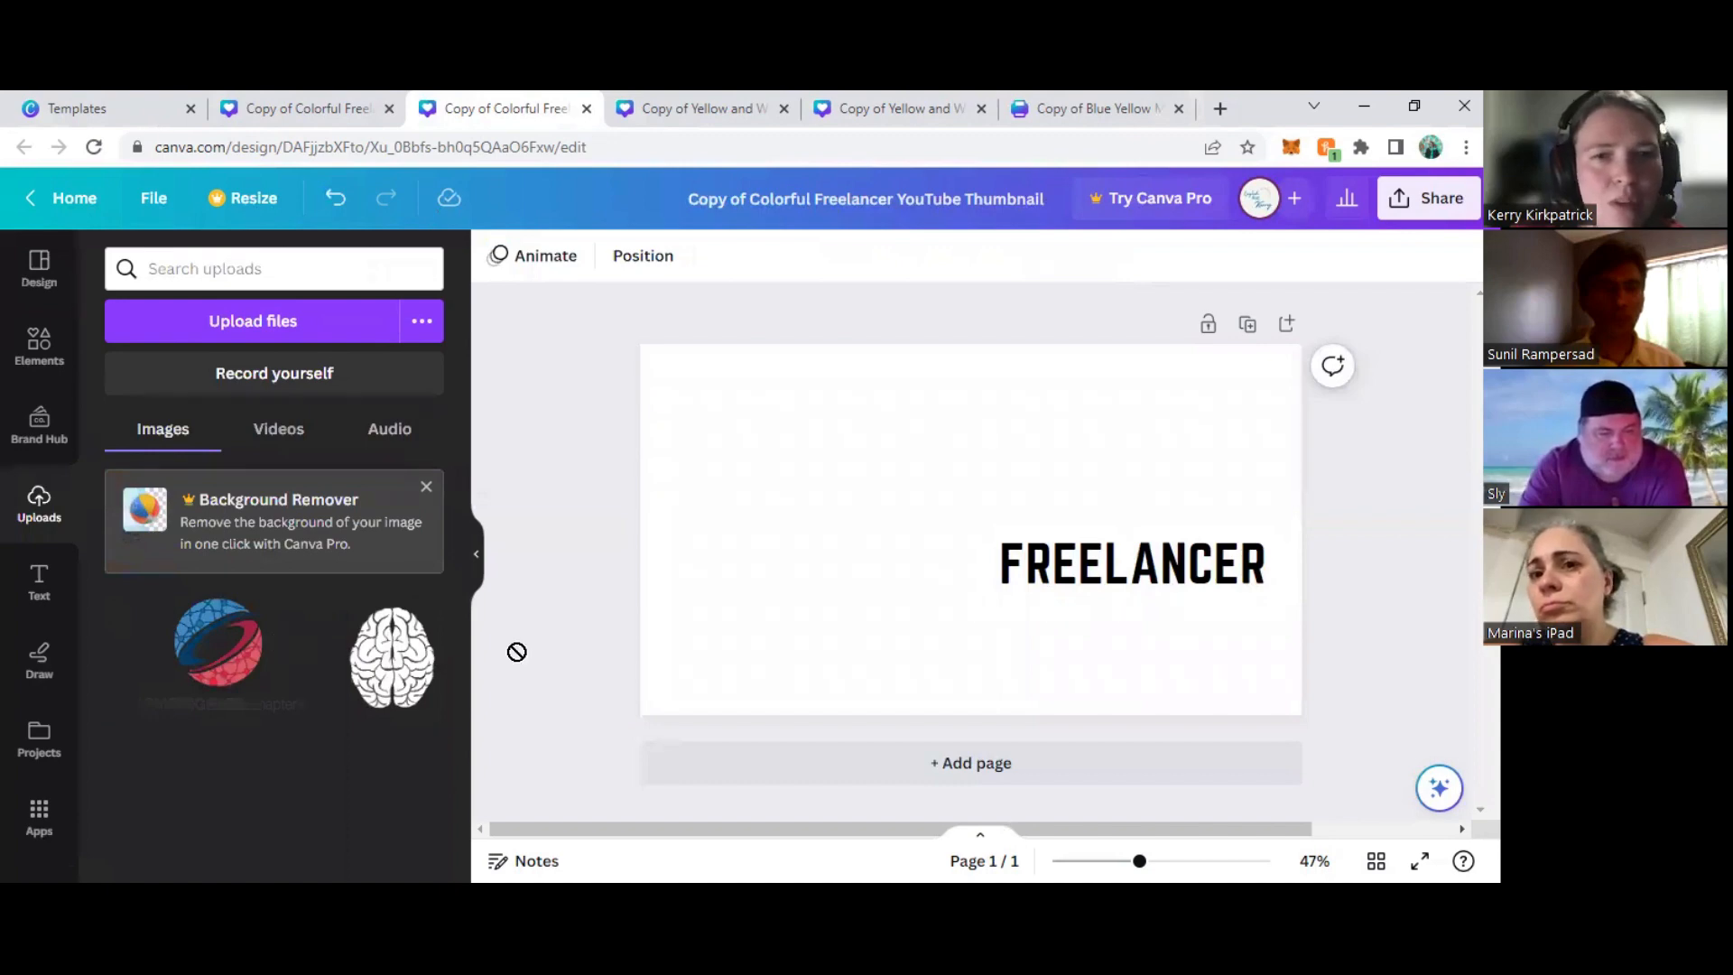
pyautogui.moveTo(857, 531); pyautogui.dragTo(868, 540)
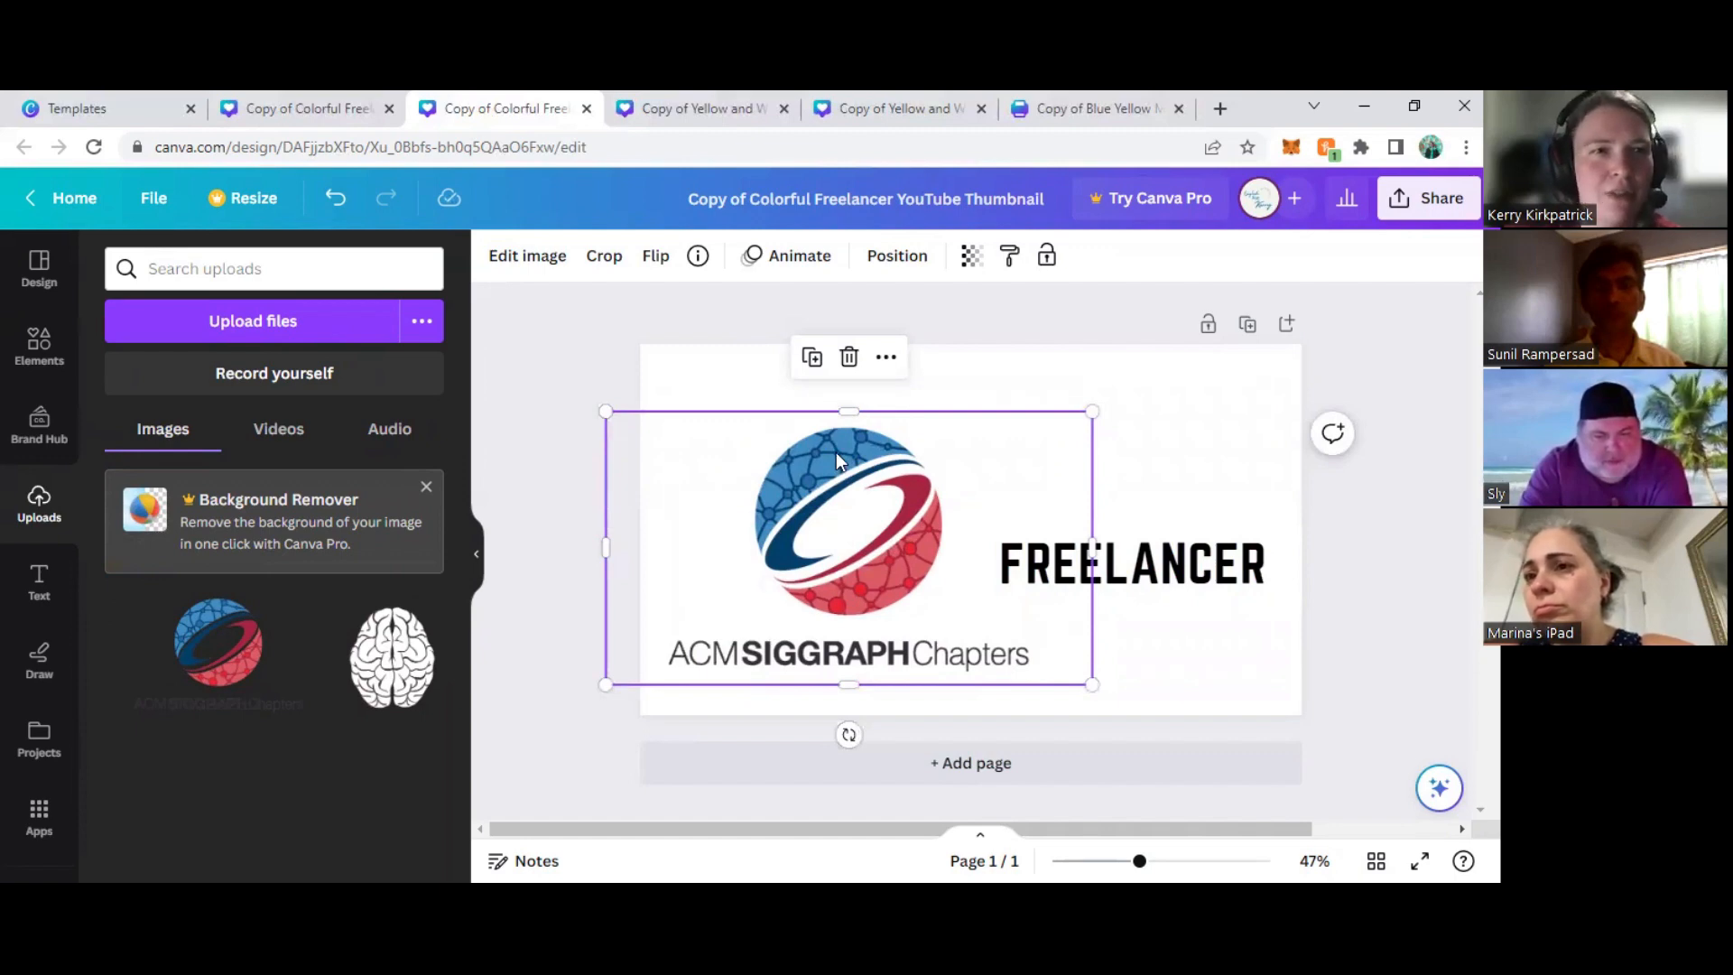
pyautogui.rightClick(836, 453)
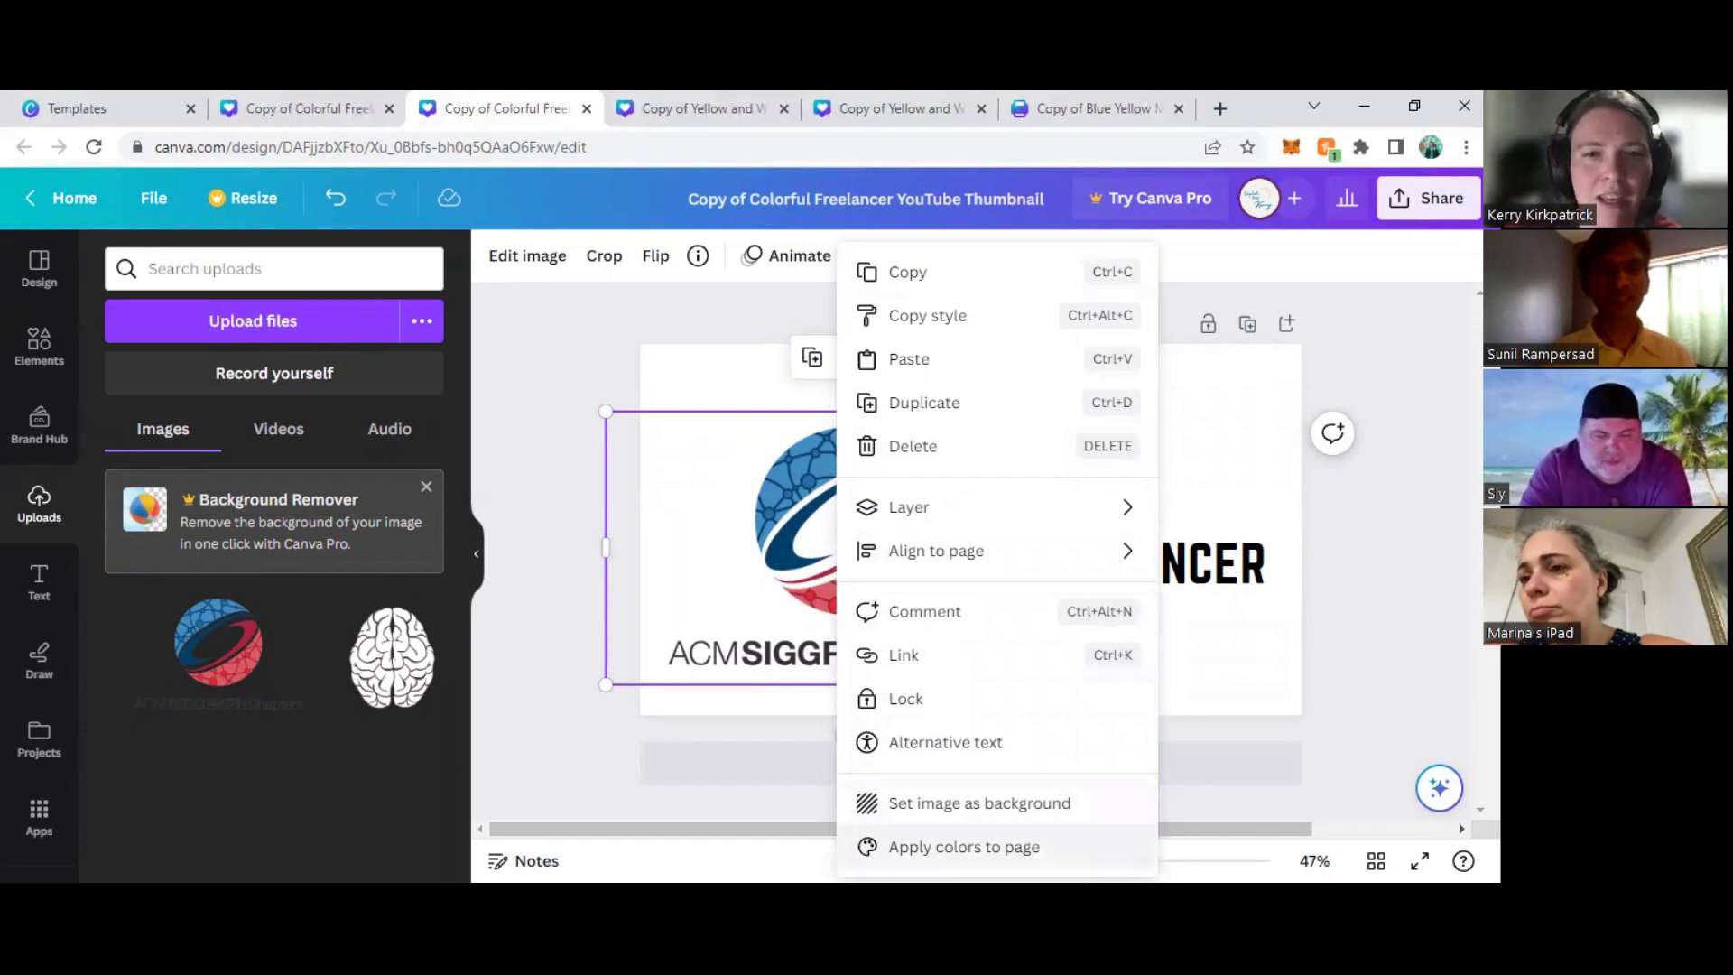
pyautogui.click(964, 847)
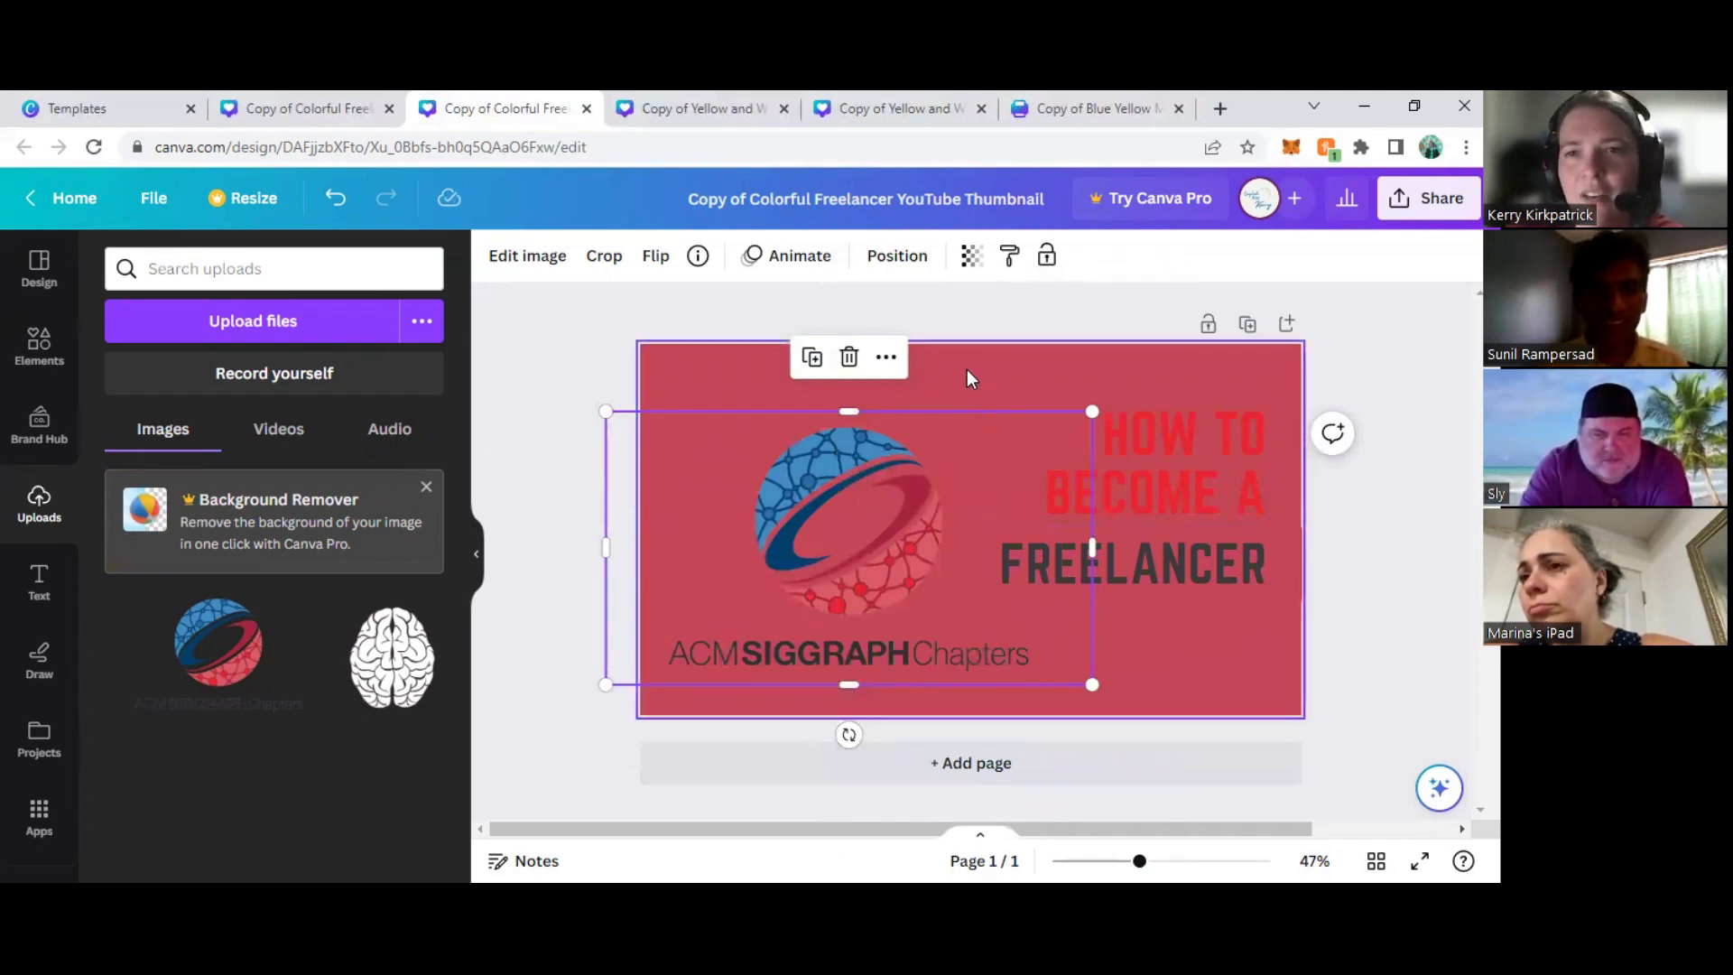
# - Set the thumbnail's page background to solid white
pyautogui.click(968, 552)
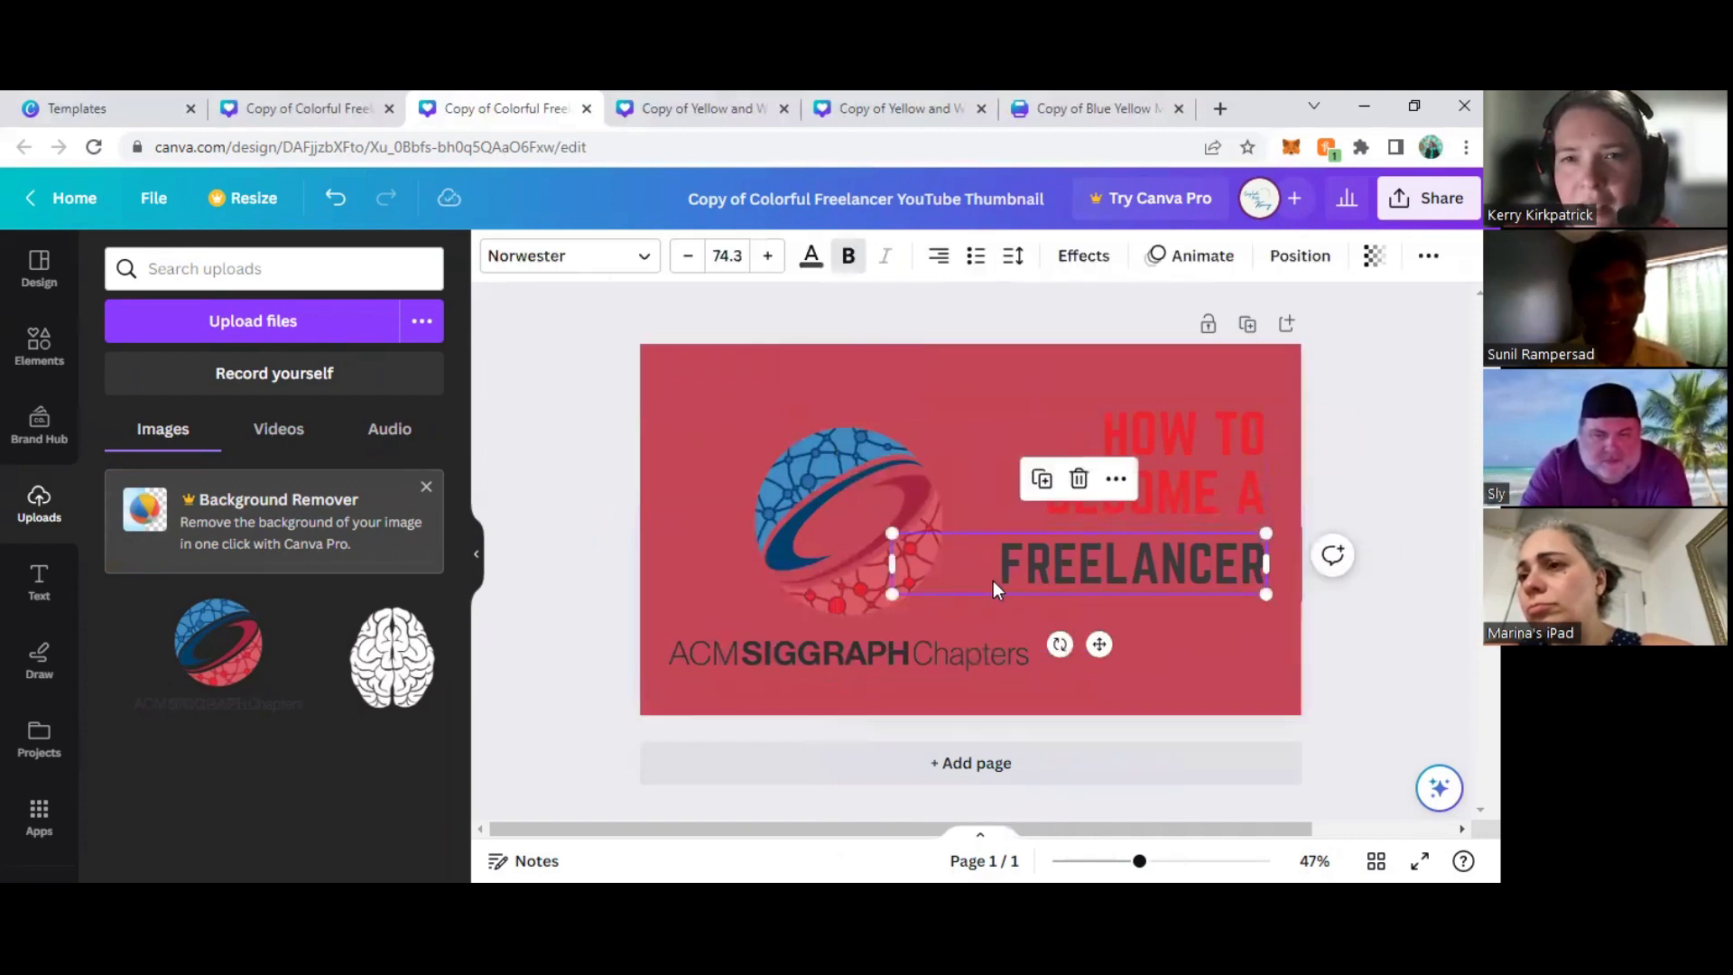
pyautogui.click(946, 399)
pyautogui.click(499, 258)
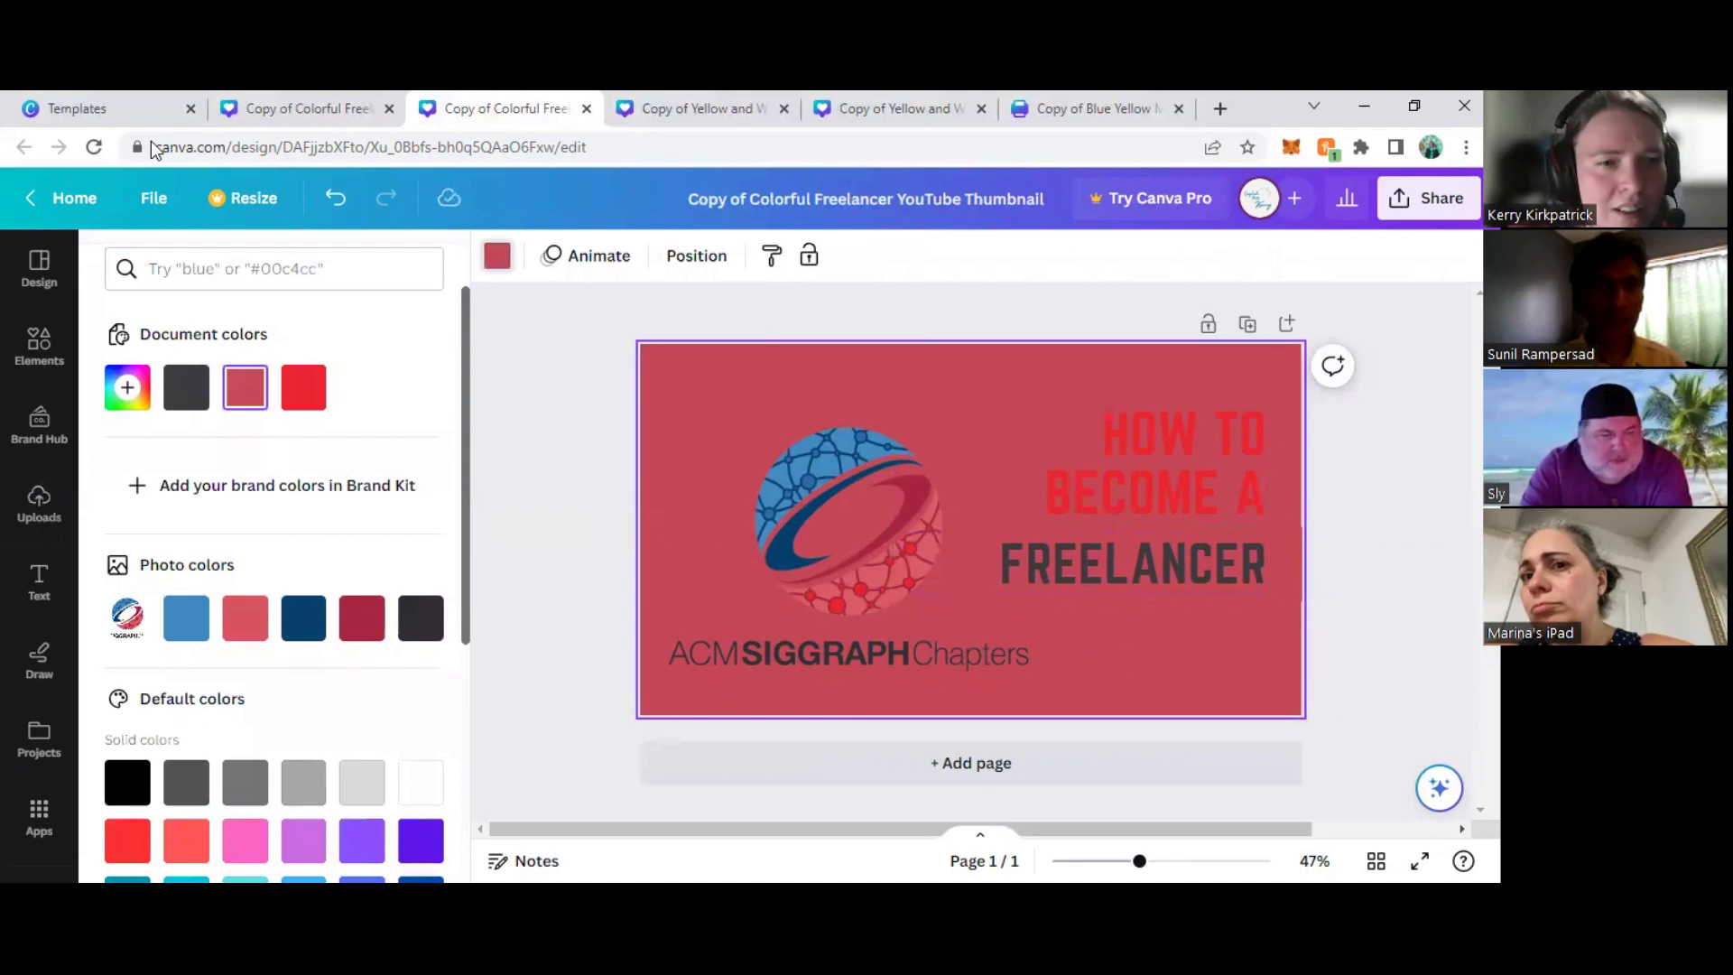
pyautogui.click(127, 388)
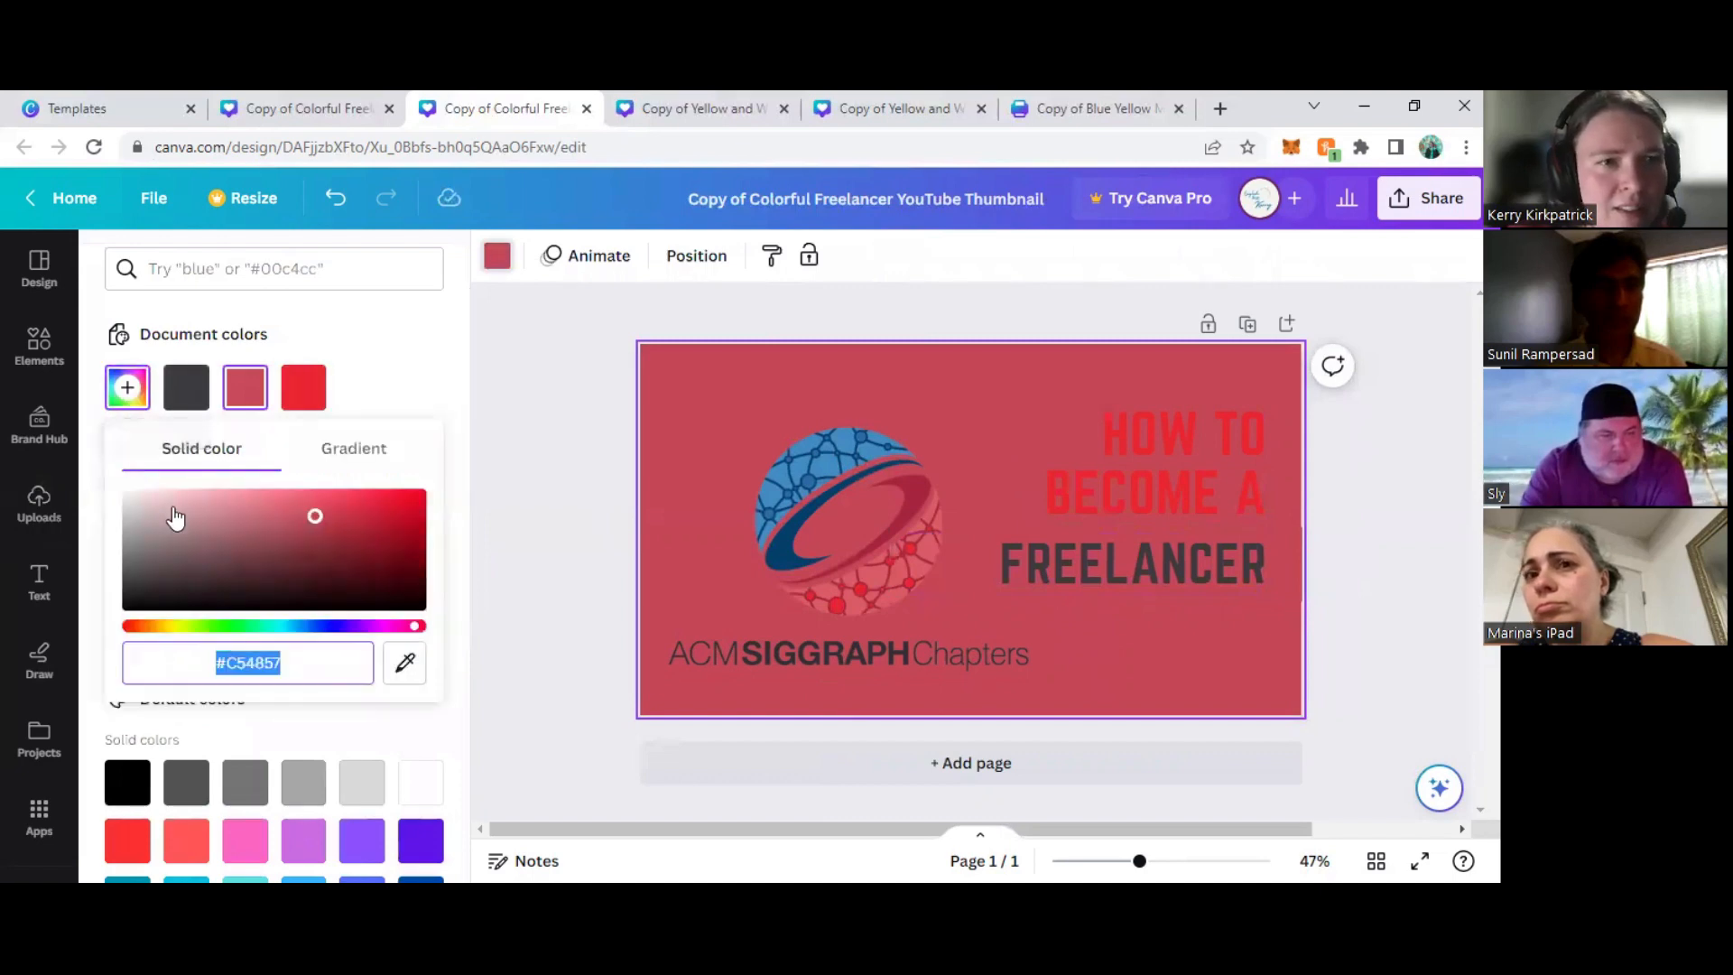
pyautogui.moveTo(145, 503); pyautogui.dragTo(96, 459)
pyautogui.click(528, 460)
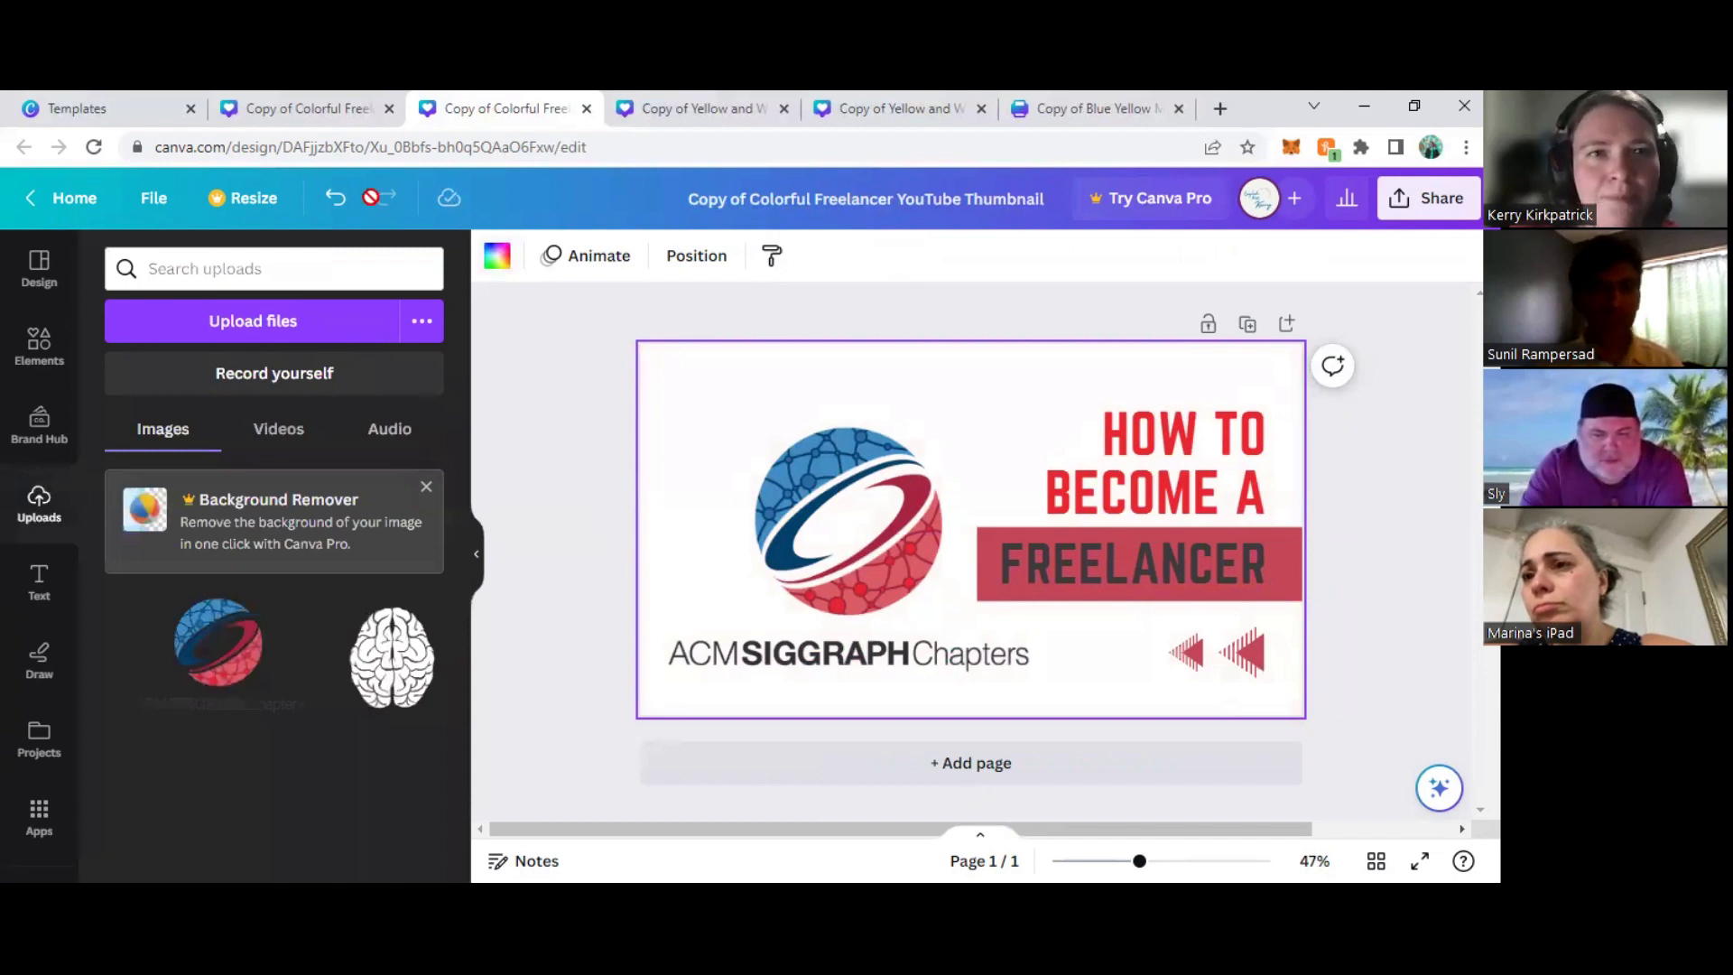
# - Recolor the "HOW TO BECOME A" text dark gray and the "FREELANCER" text white, following the finished Animation Pipelines thumbnail
pyautogui.click(314, 105)
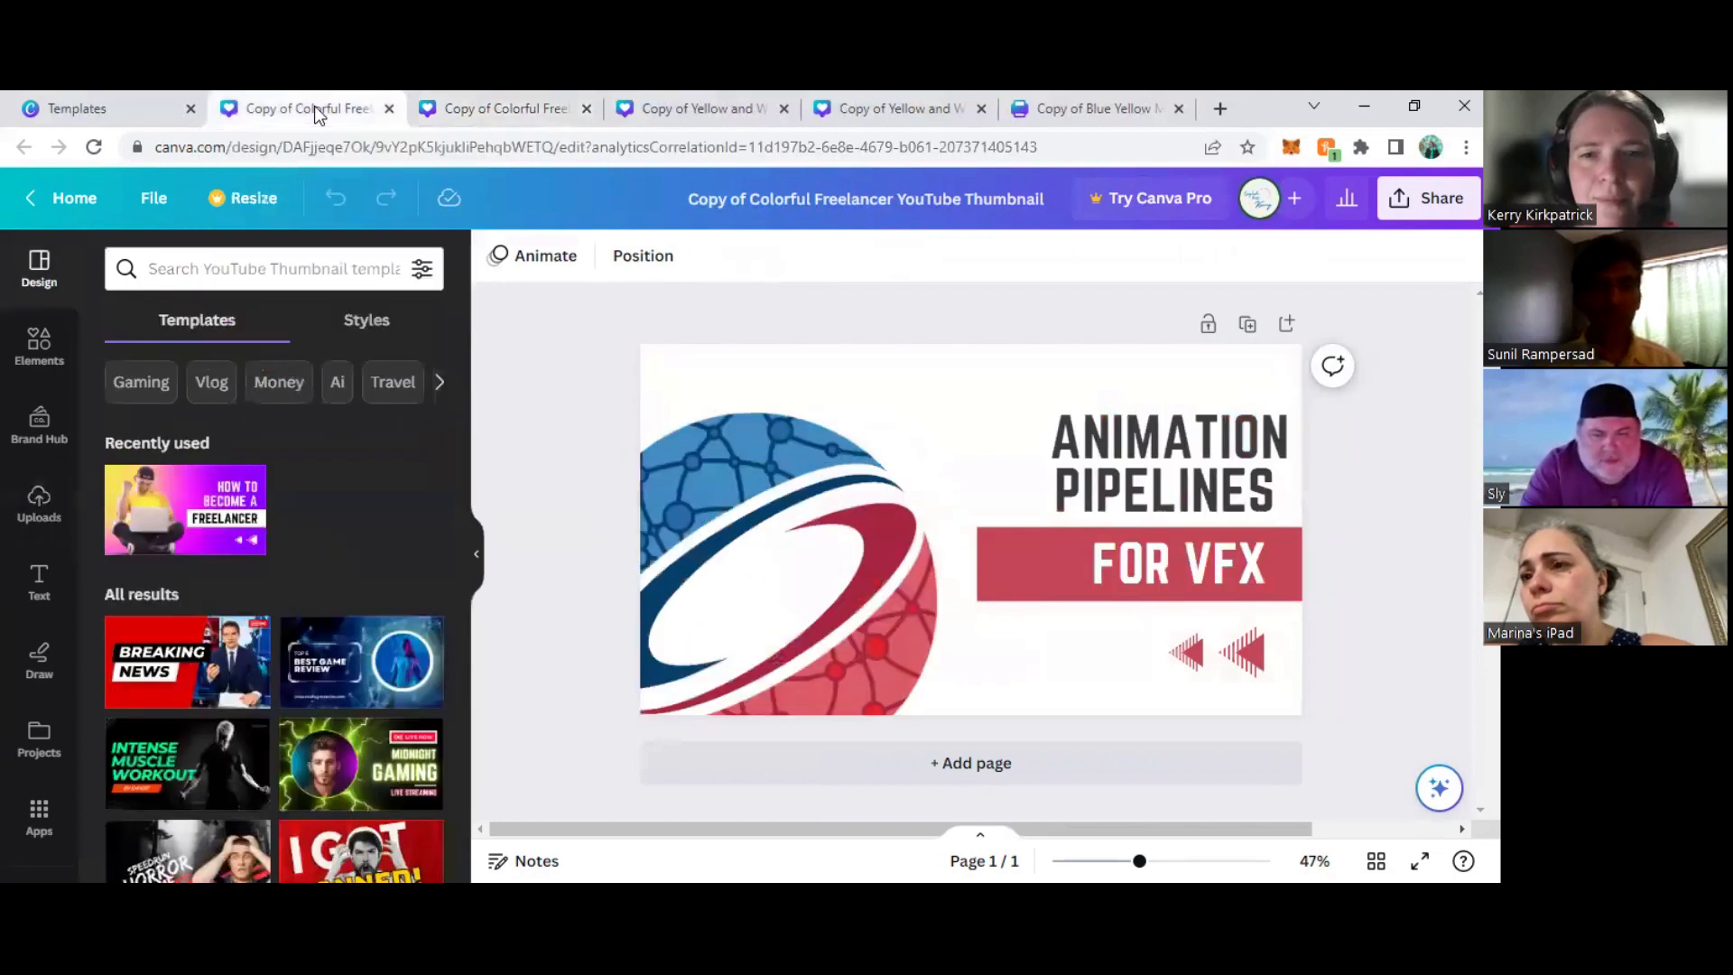
pyautogui.click(507, 105)
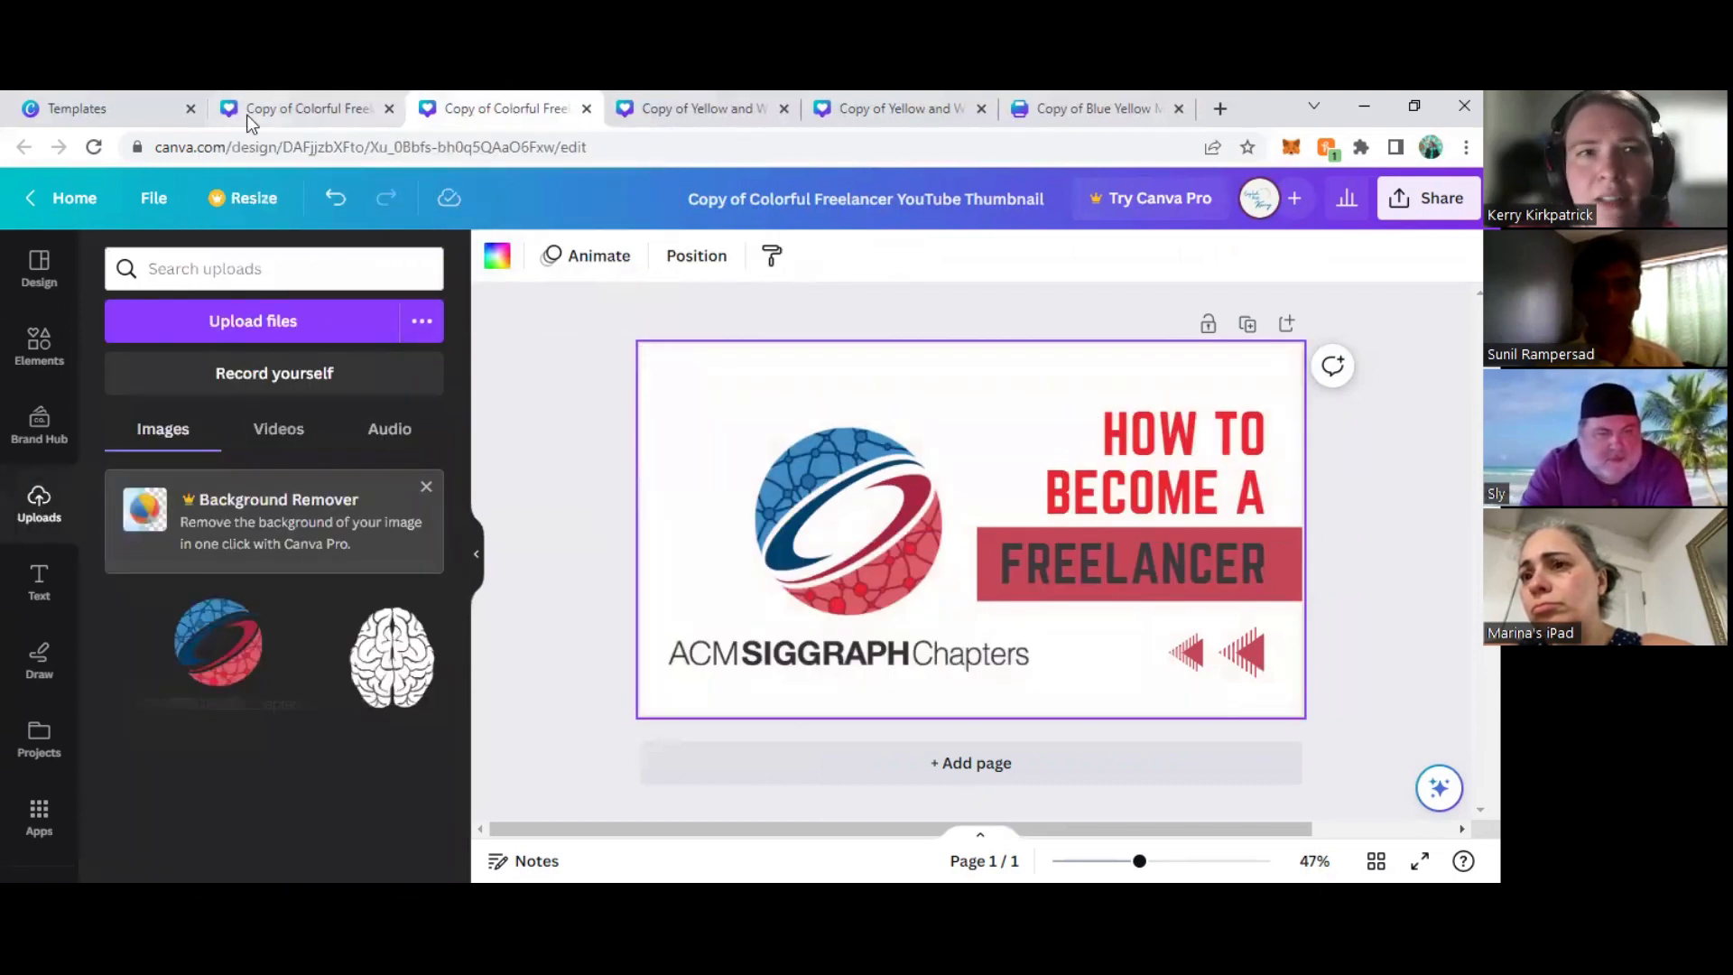
pyautogui.click(338, 110)
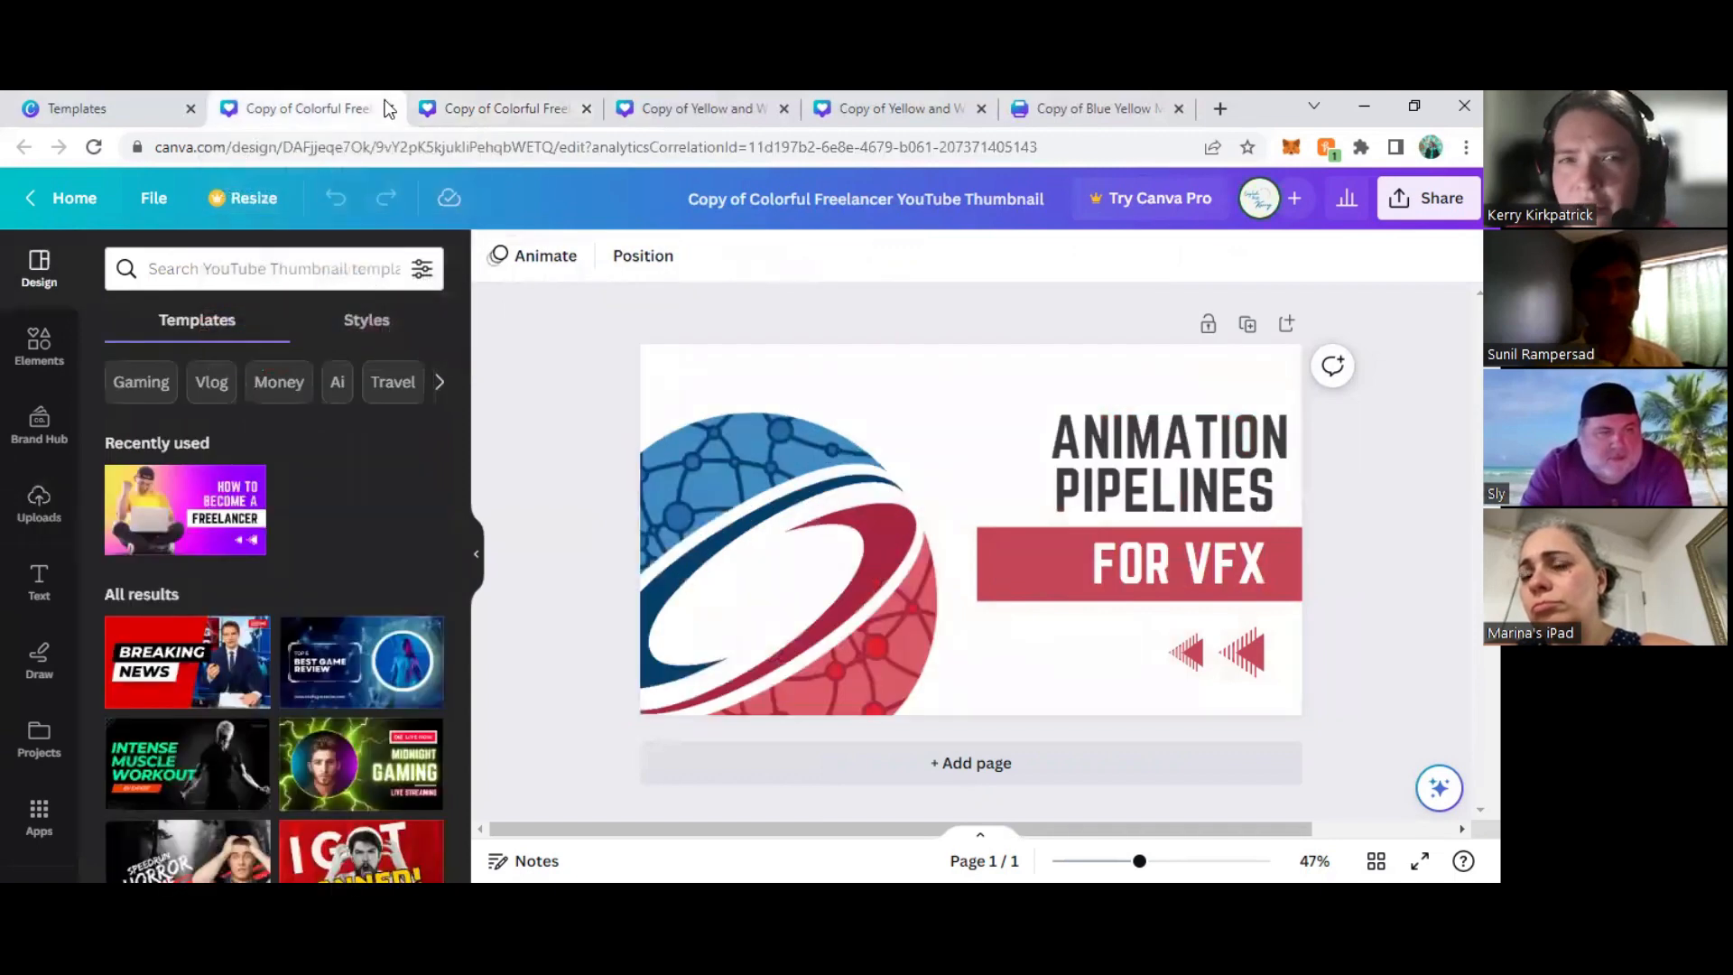
pyautogui.click(474, 108)
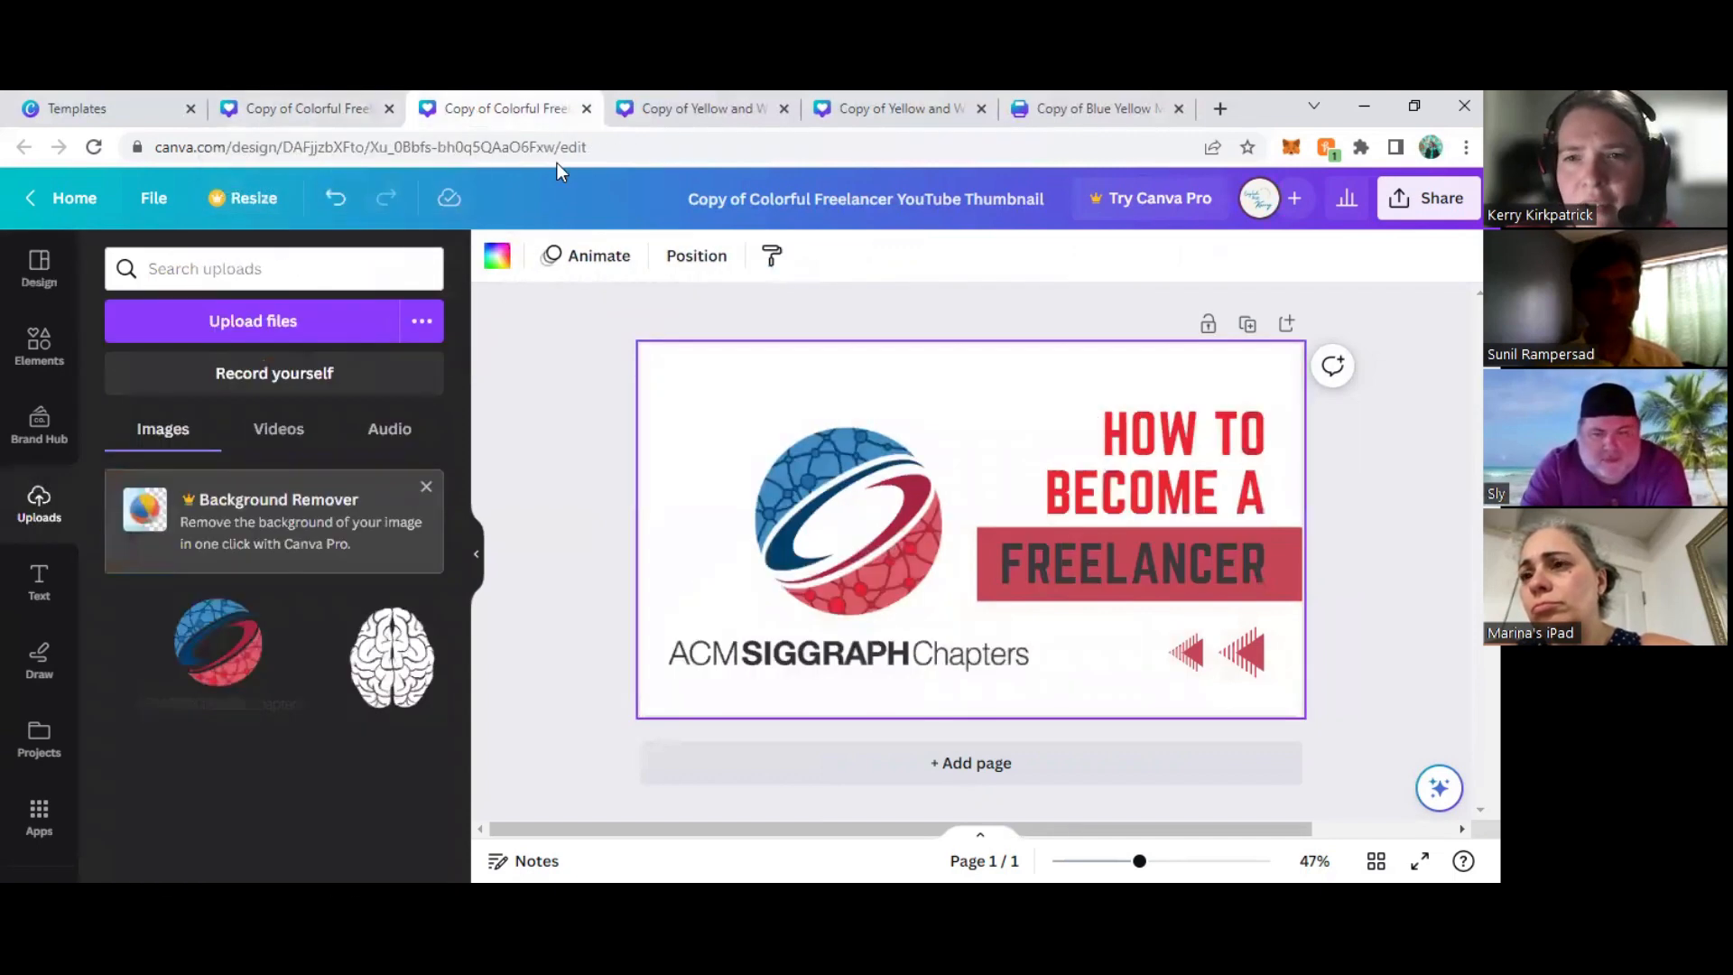
pyautogui.click(1139, 489)
pyautogui.click(810, 259)
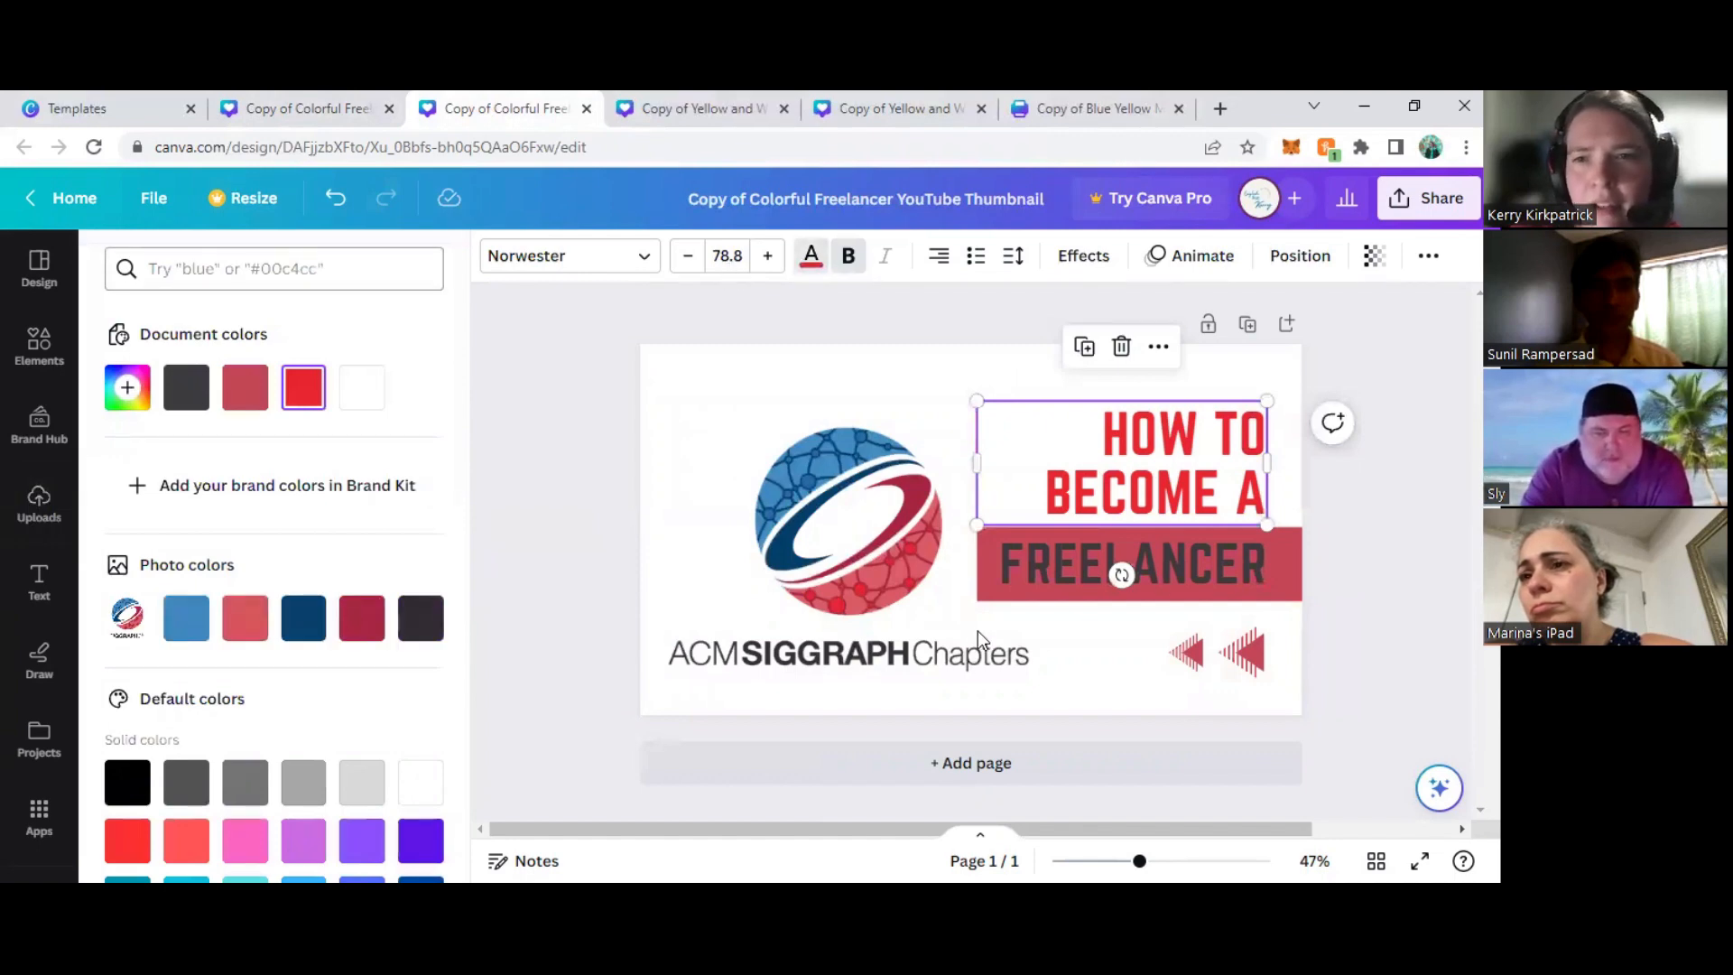
pyautogui.click(186, 387)
pyautogui.click(1038, 565)
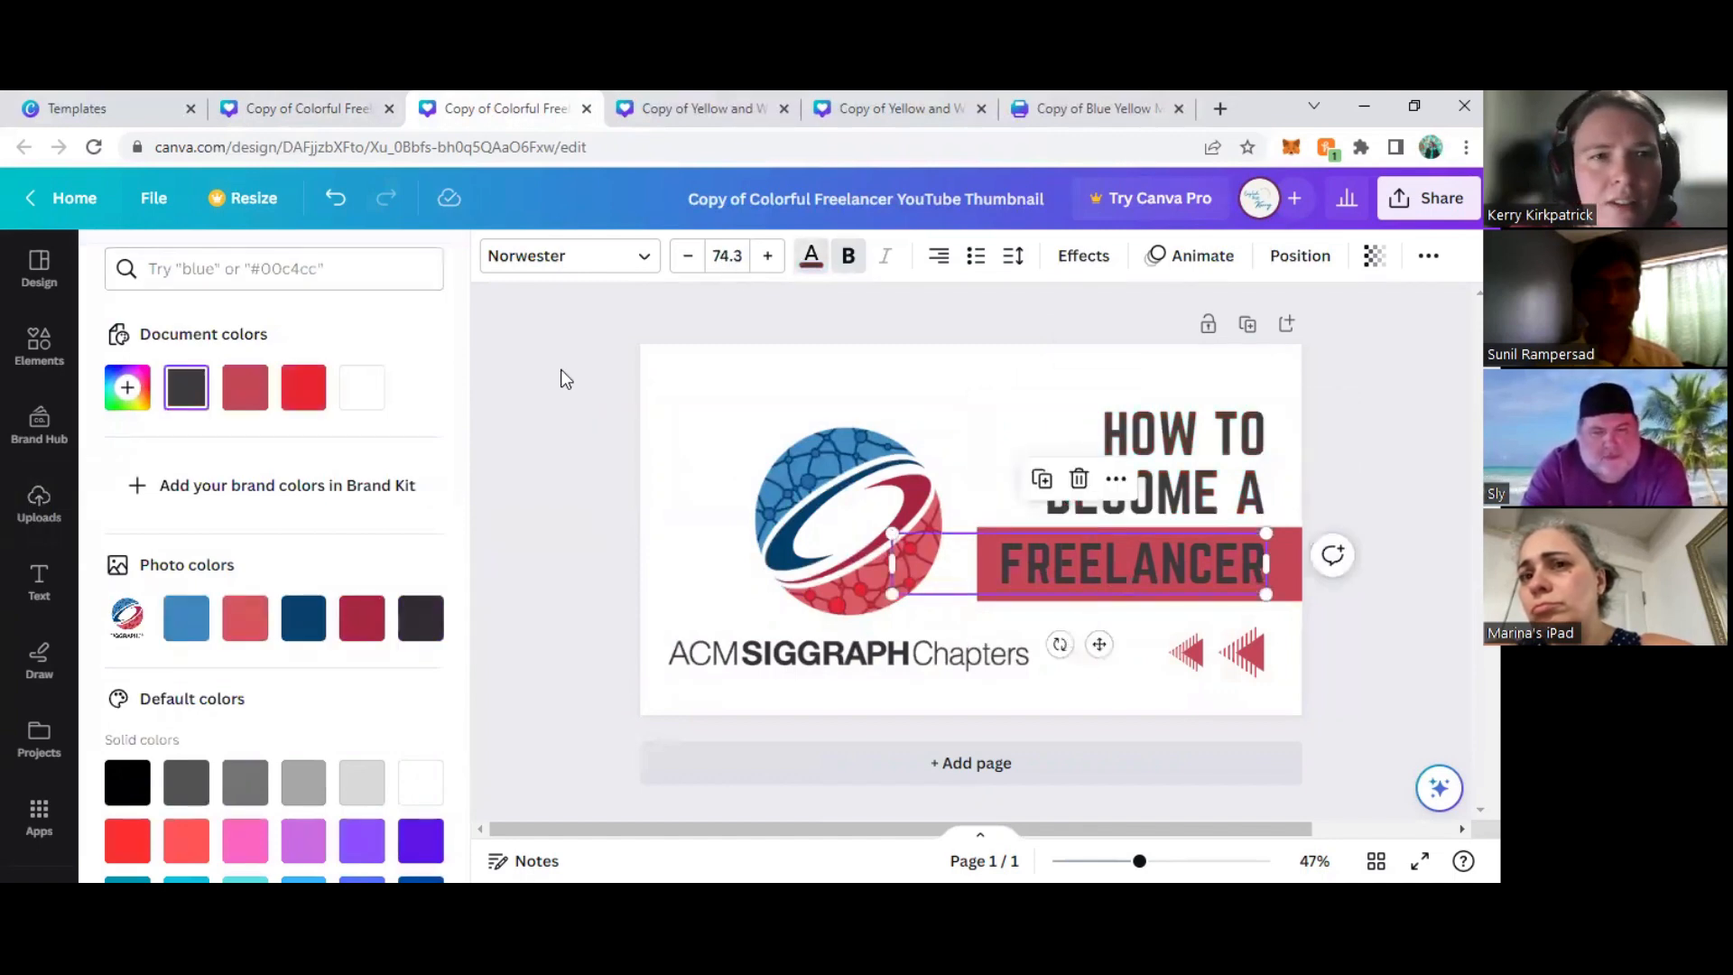
pyautogui.click(362, 397)
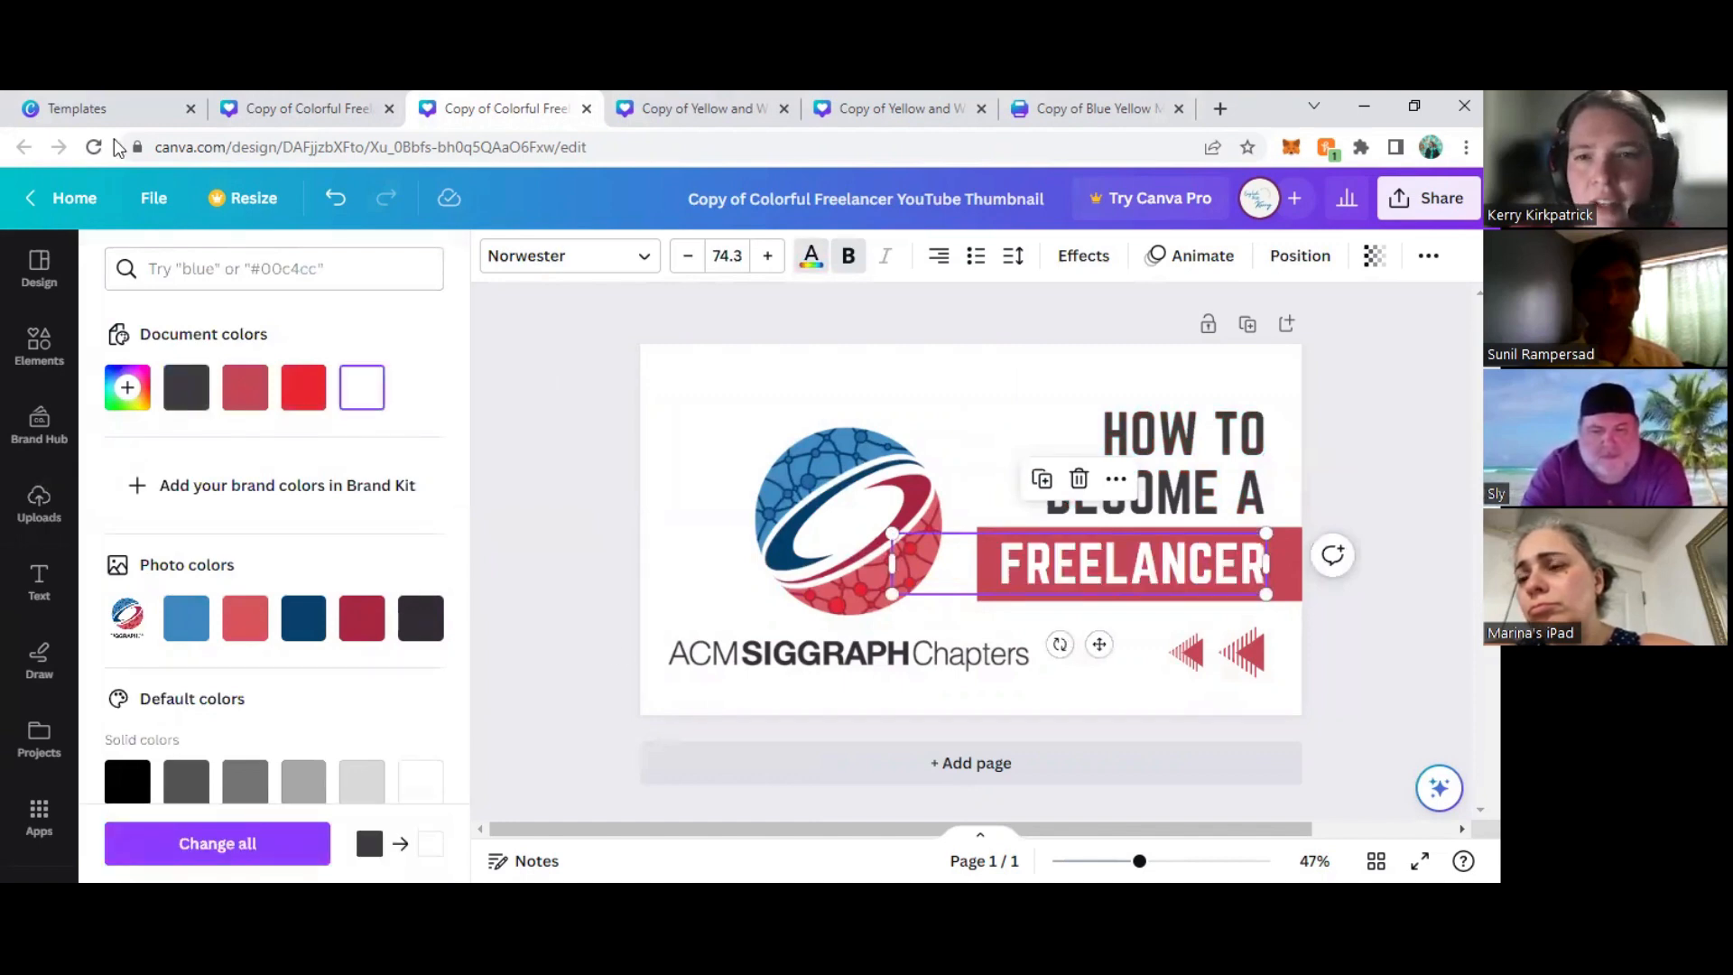
pyautogui.click(826, 660)
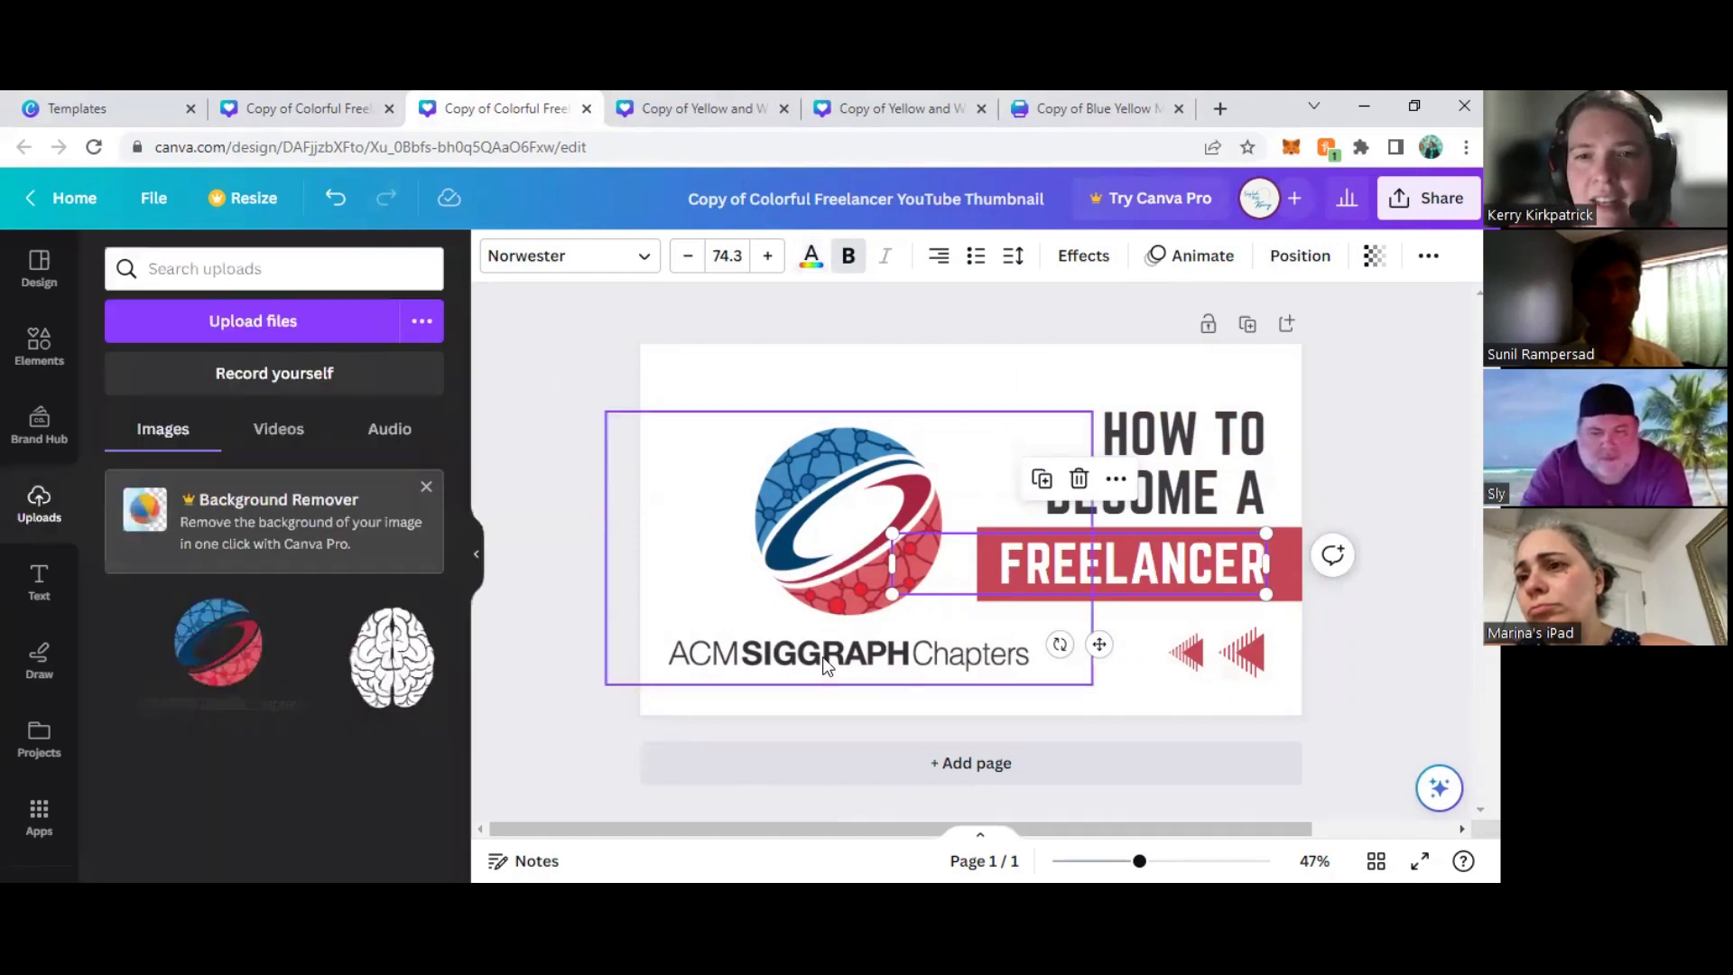
pyautogui.doubleClick(824, 660)
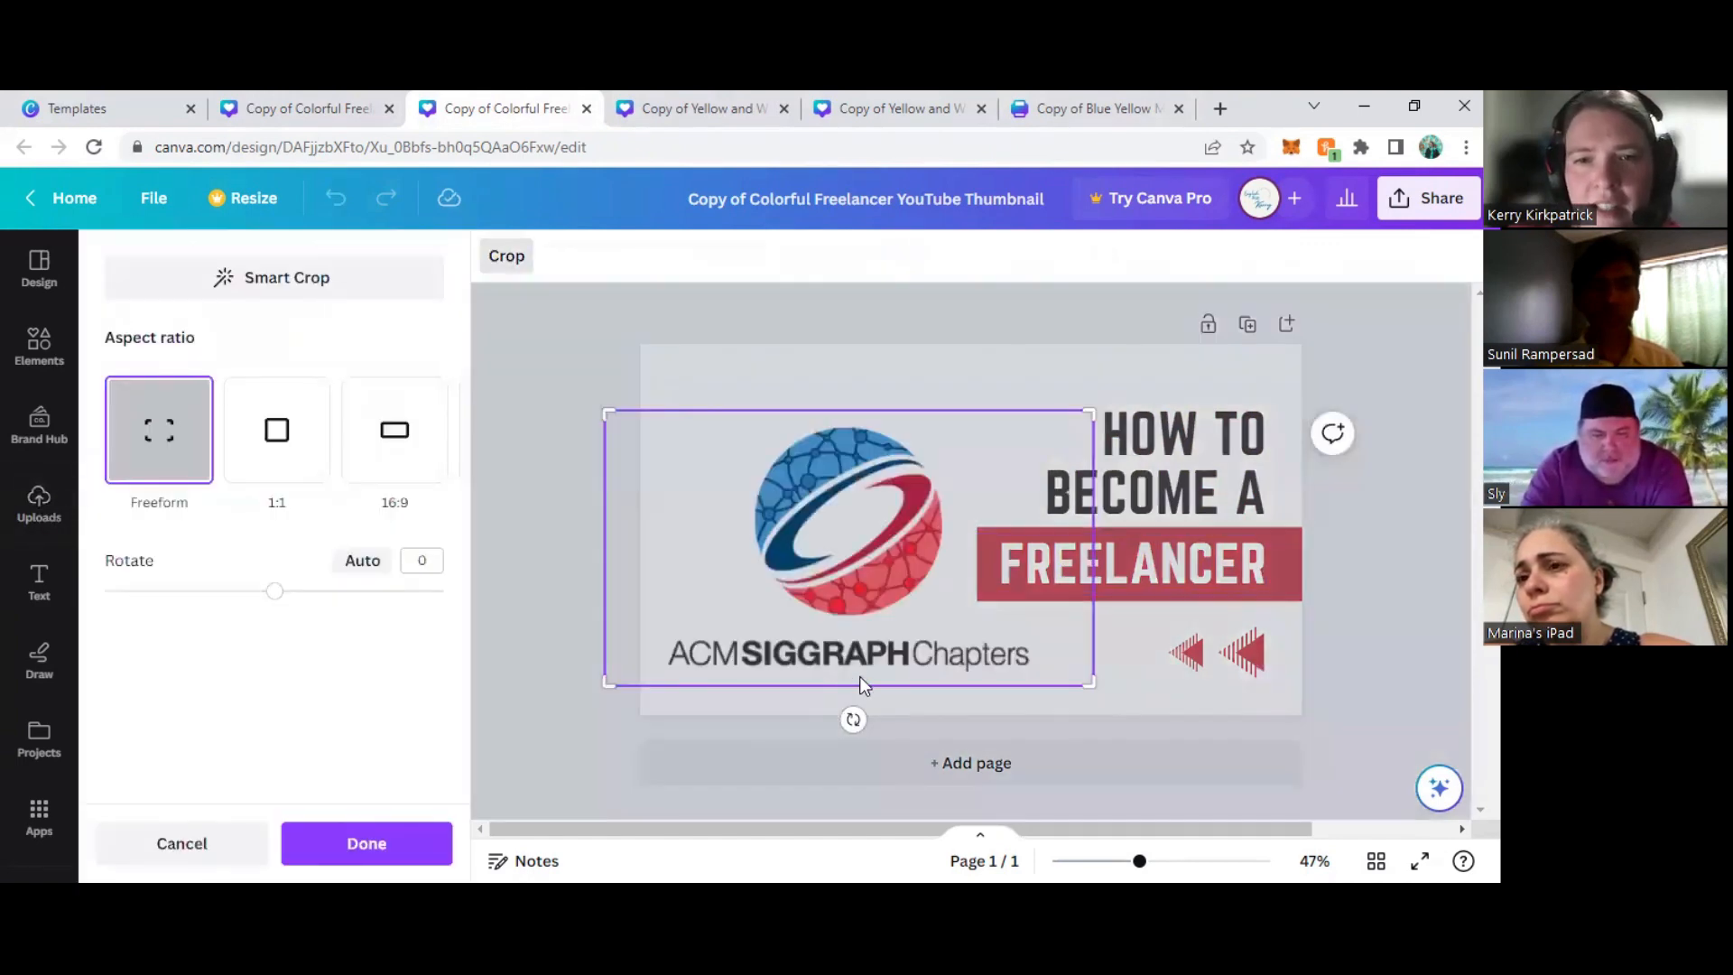
pyautogui.click(560, 545)
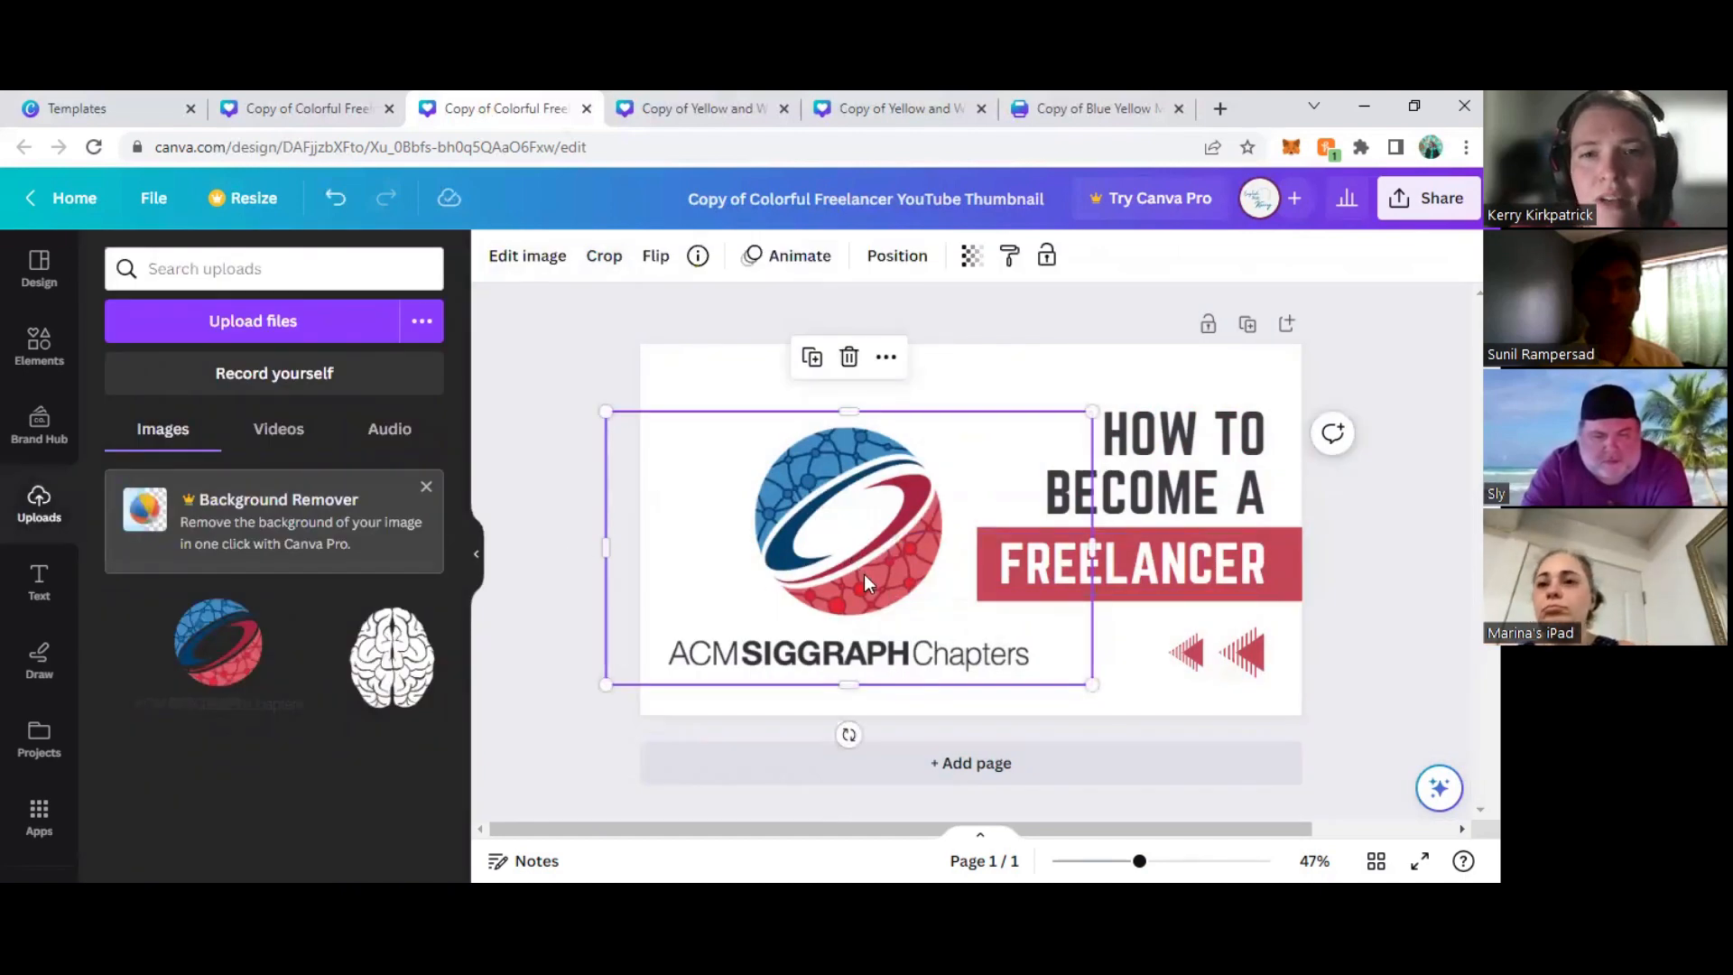
# - Crop the ACM SIGGRAPH Chapters logo down to the globe, cutting off the lettering and the empty side margins
pyautogui.doubleClick(864, 574)
pyautogui.moveTo(1088, 681); pyautogui.dragTo(966, 620)
pyautogui.moveTo(607, 623); pyautogui.dragTo(726, 622)
pyautogui.click(586, 543)
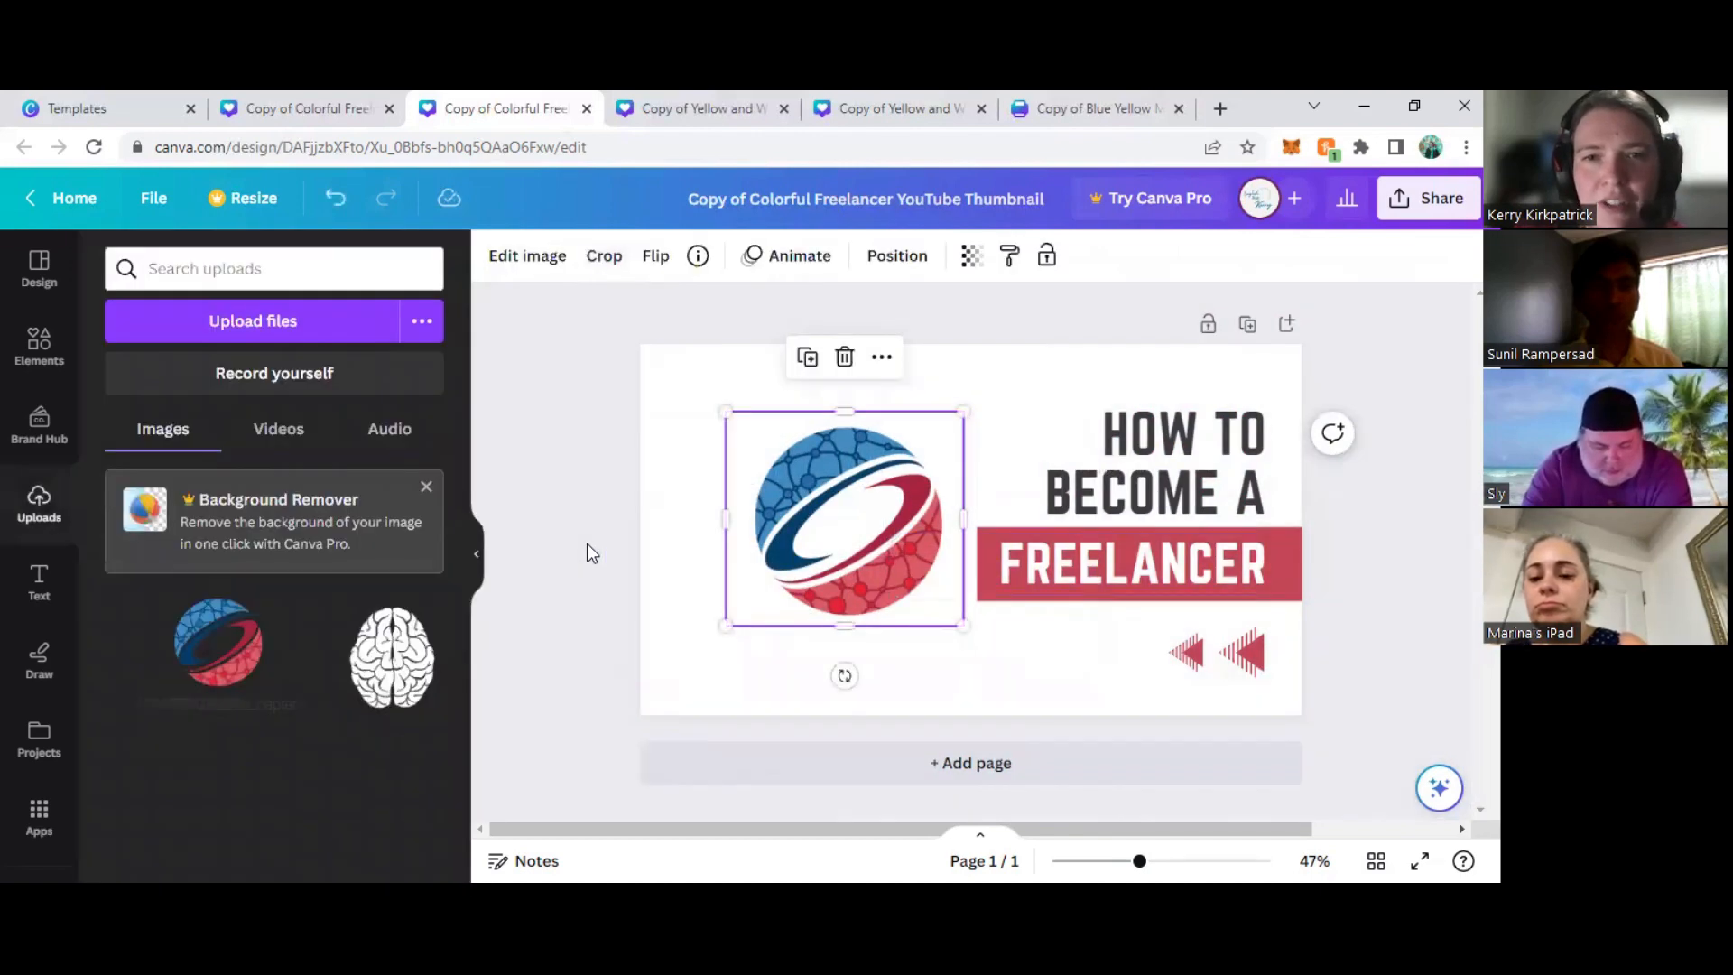
# - Enlarge the cropped globe to about twice its size and place it in the thumbnail's lower-left corner, partly running off the page
pyautogui.moveTo(873, 512); pyautogui.dragTo(768, 597)
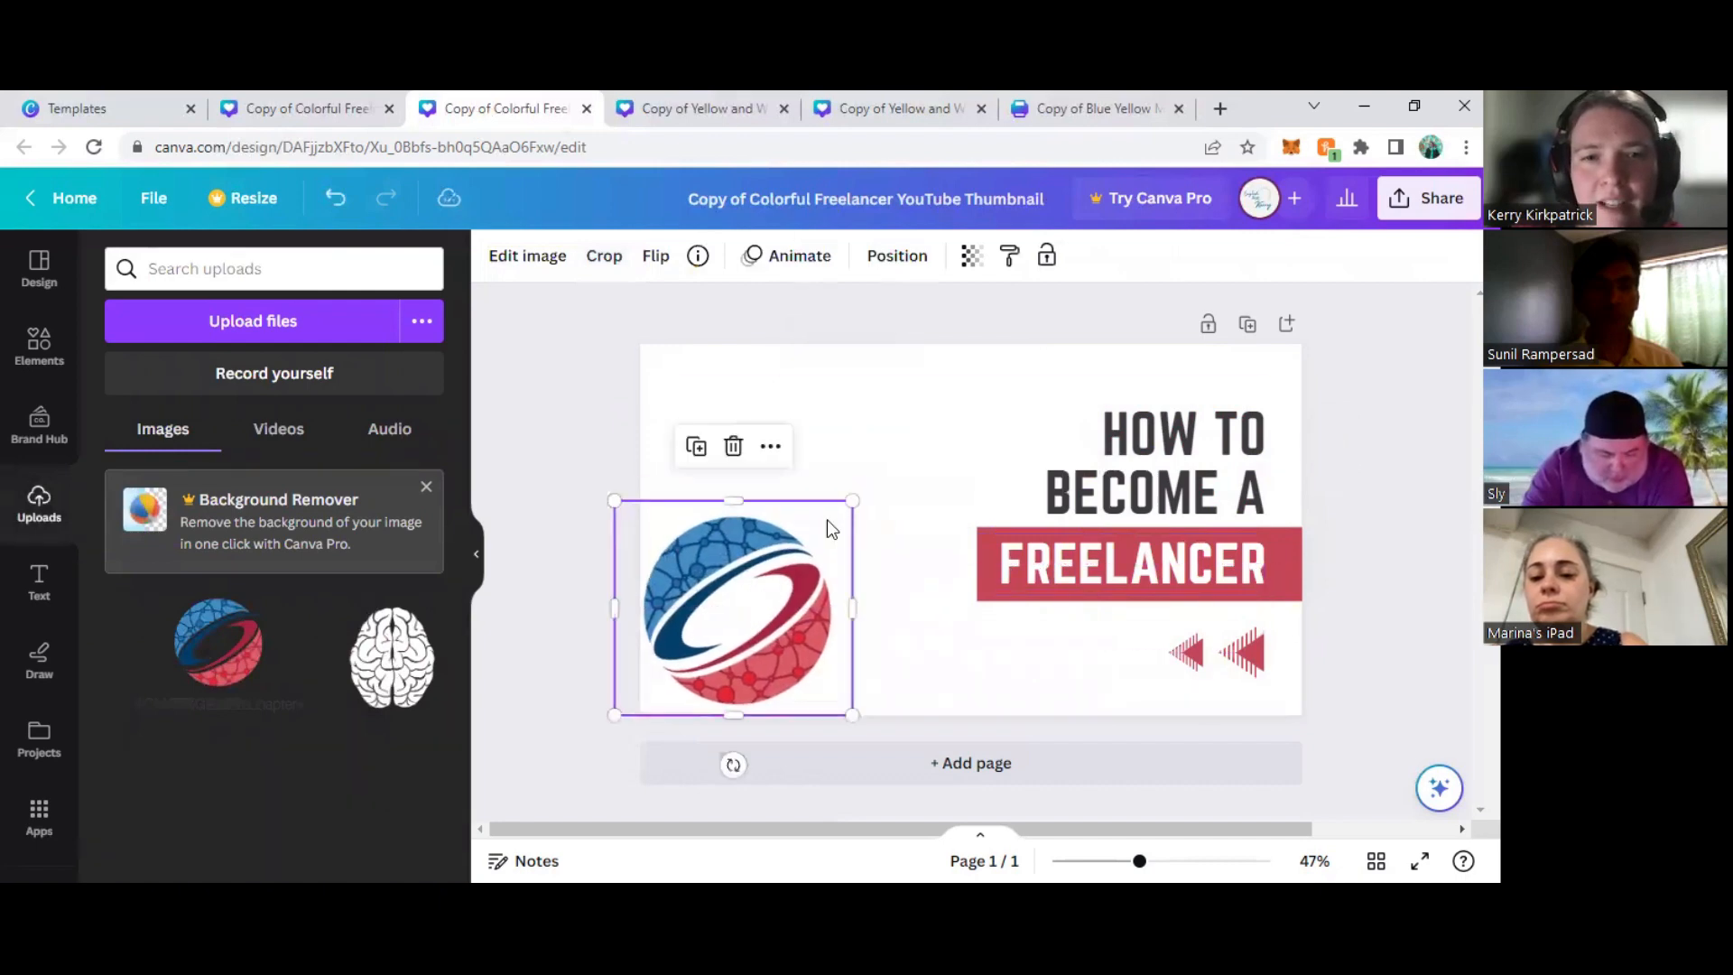
pyautogui.moveTo(855, 496); pyautogui.dragTo(1080, 293)
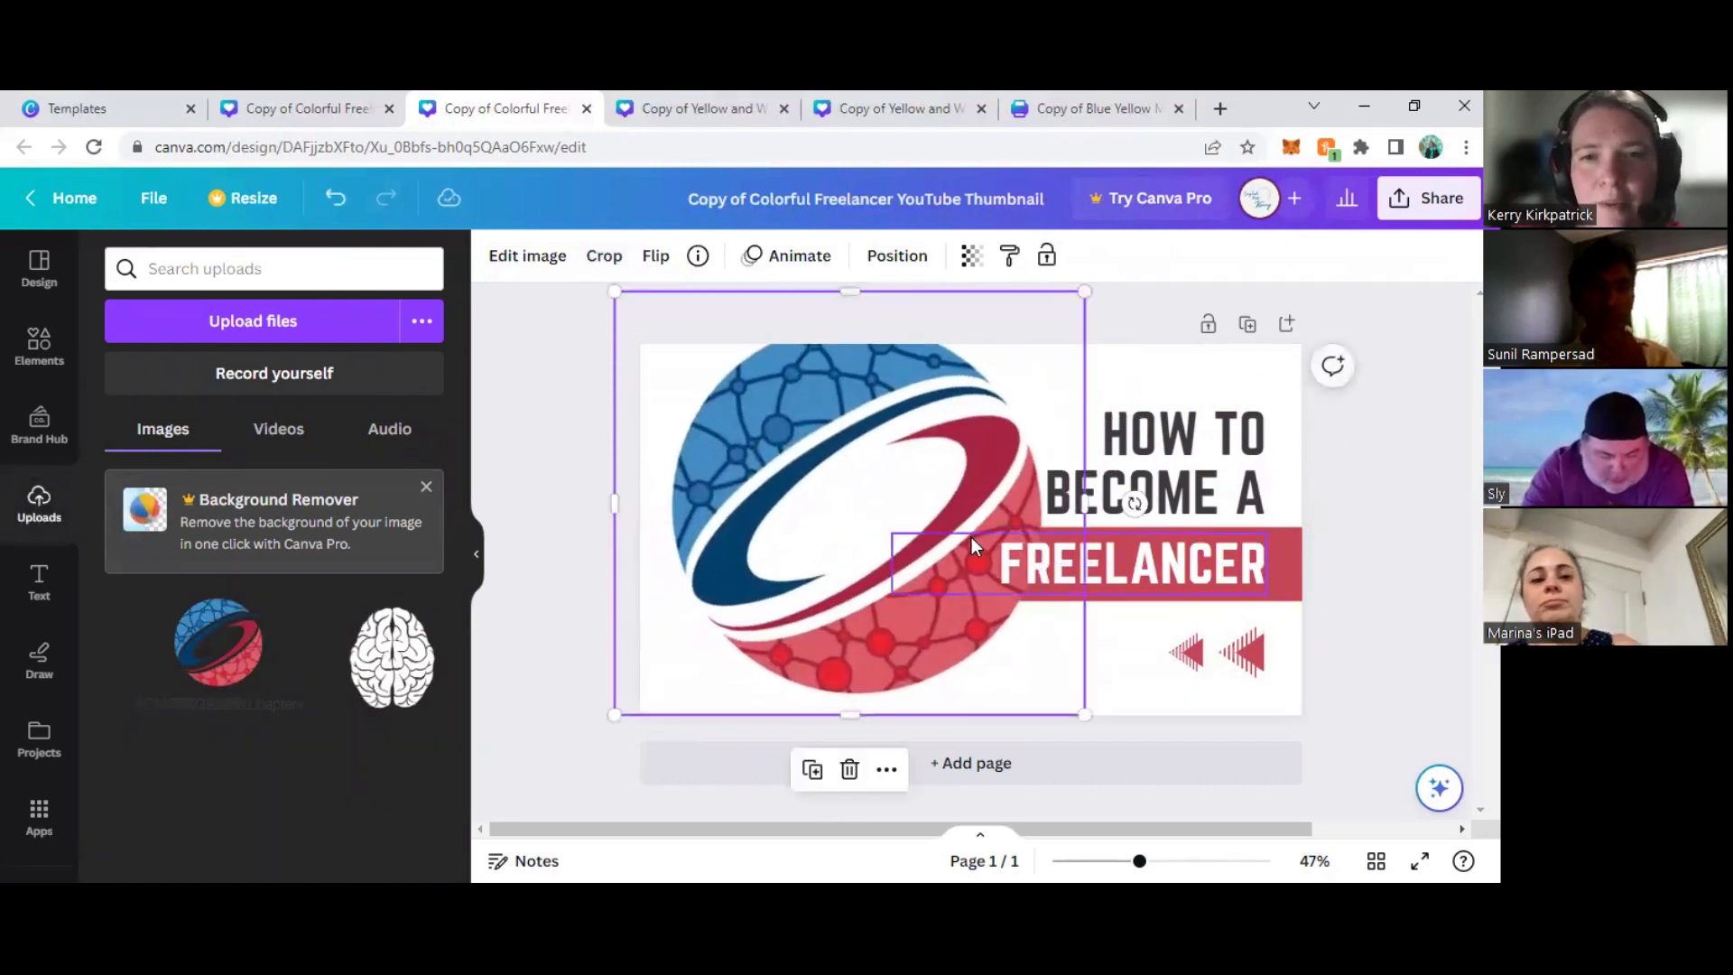
pyautogui.moveTo(930, 552); pyautogui.dragTo(835, 648)
pyautogui.click(548, 374)
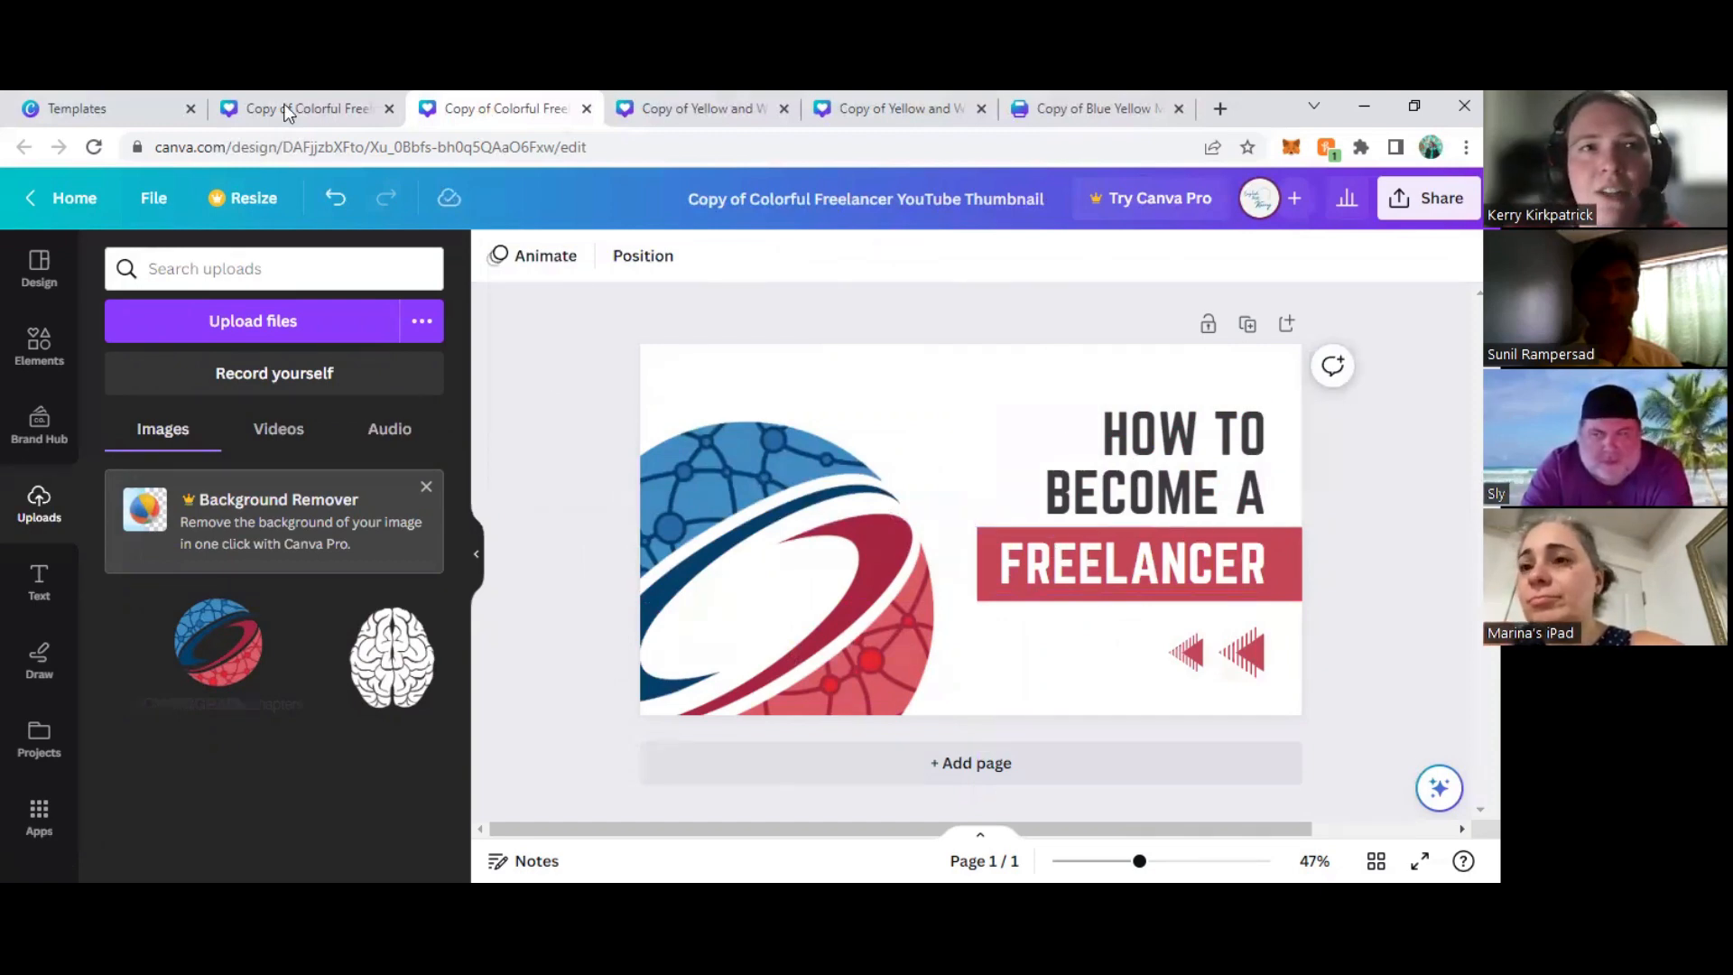
# - Replace the heading text with "CLOUD DESIGN" and the text on the red banner with "IN CANVA"
pyautogui.doubleClick(1135, 485)
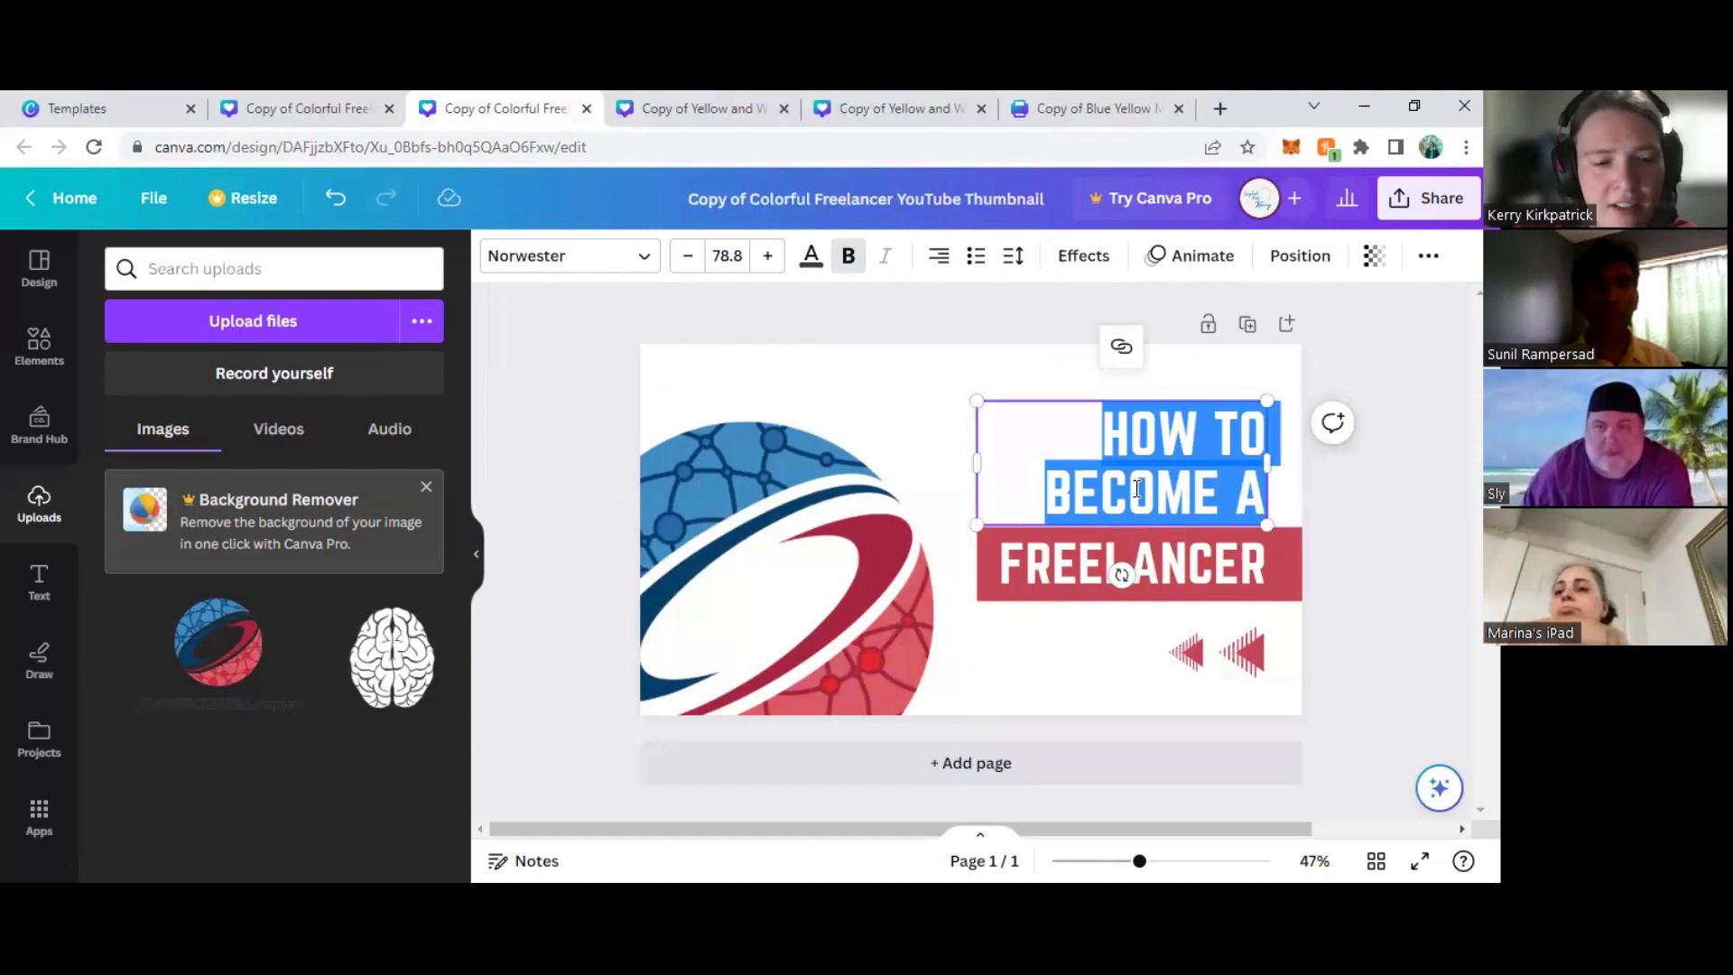
pyautogui.write('CLOU')
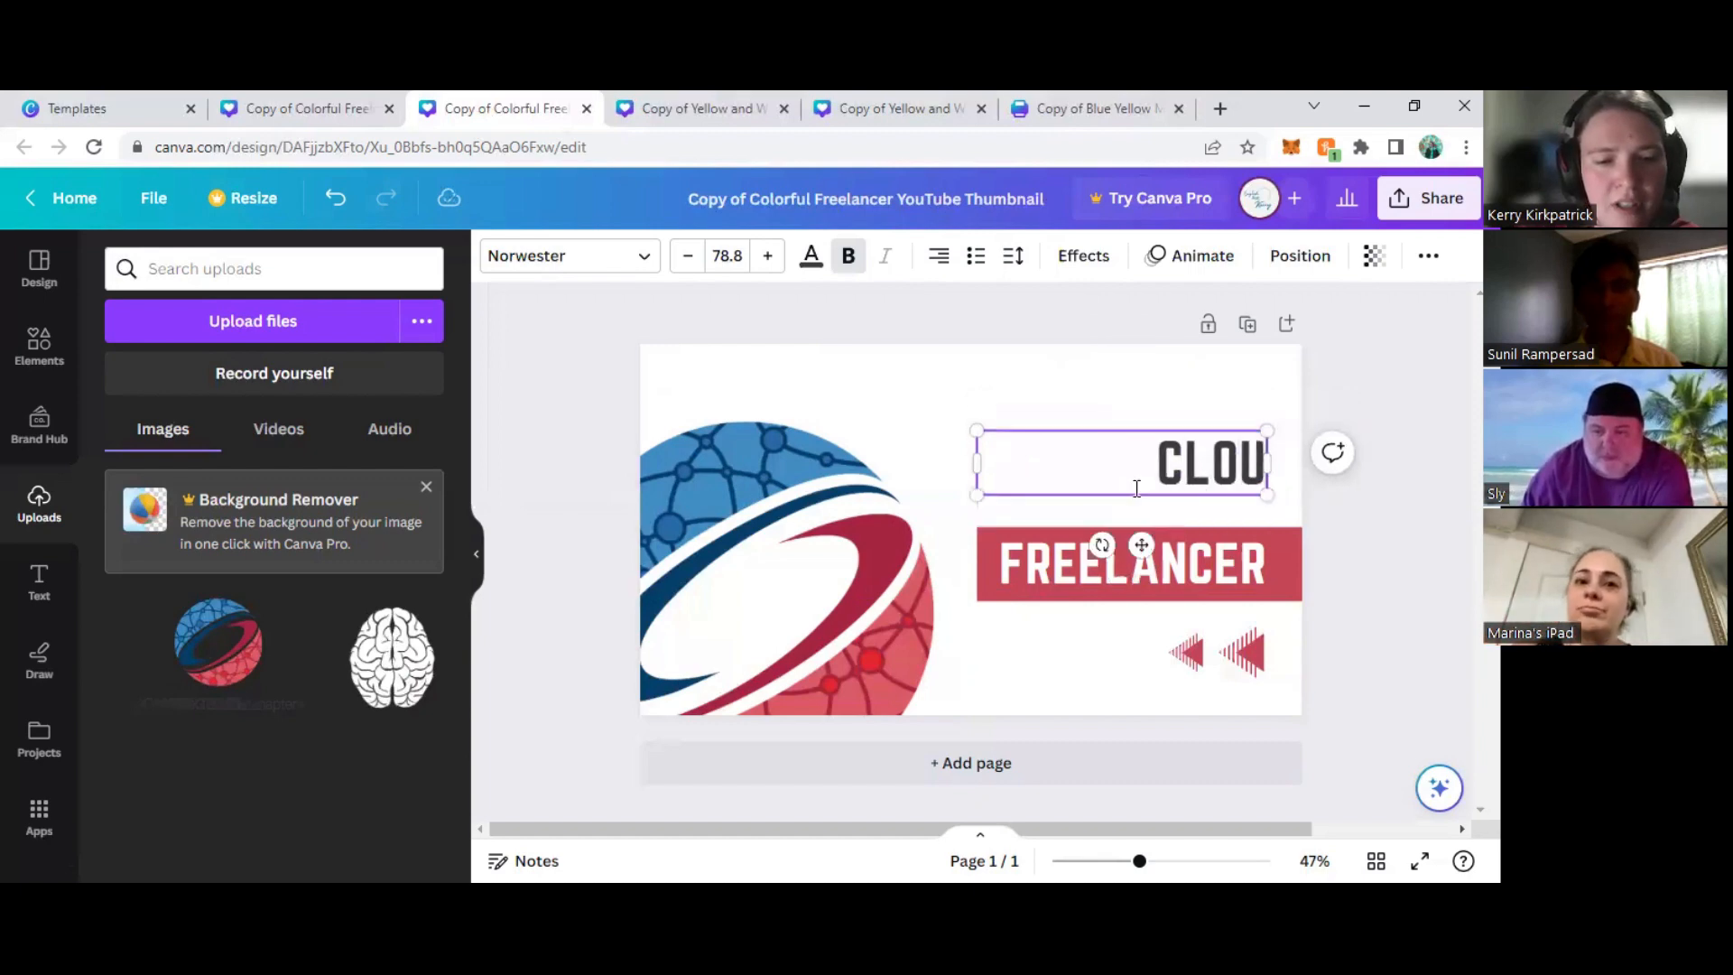
pyautogui.write('D DESIGN')
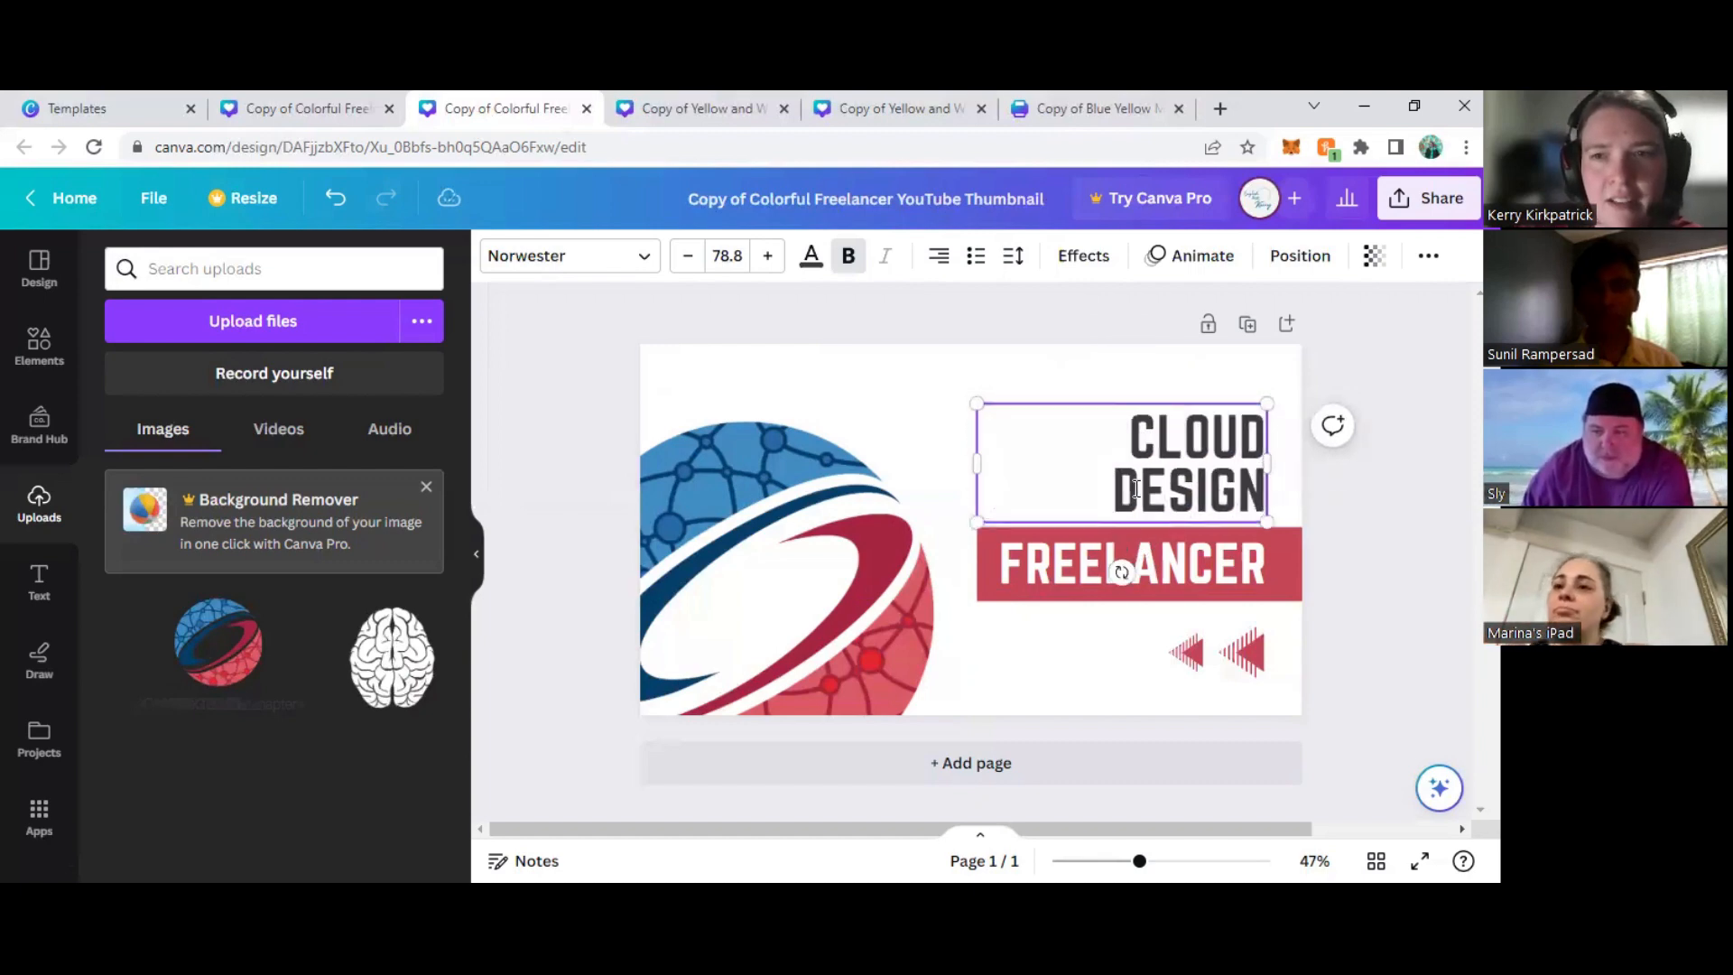
pyautogui.doubleClick(1196, 570)
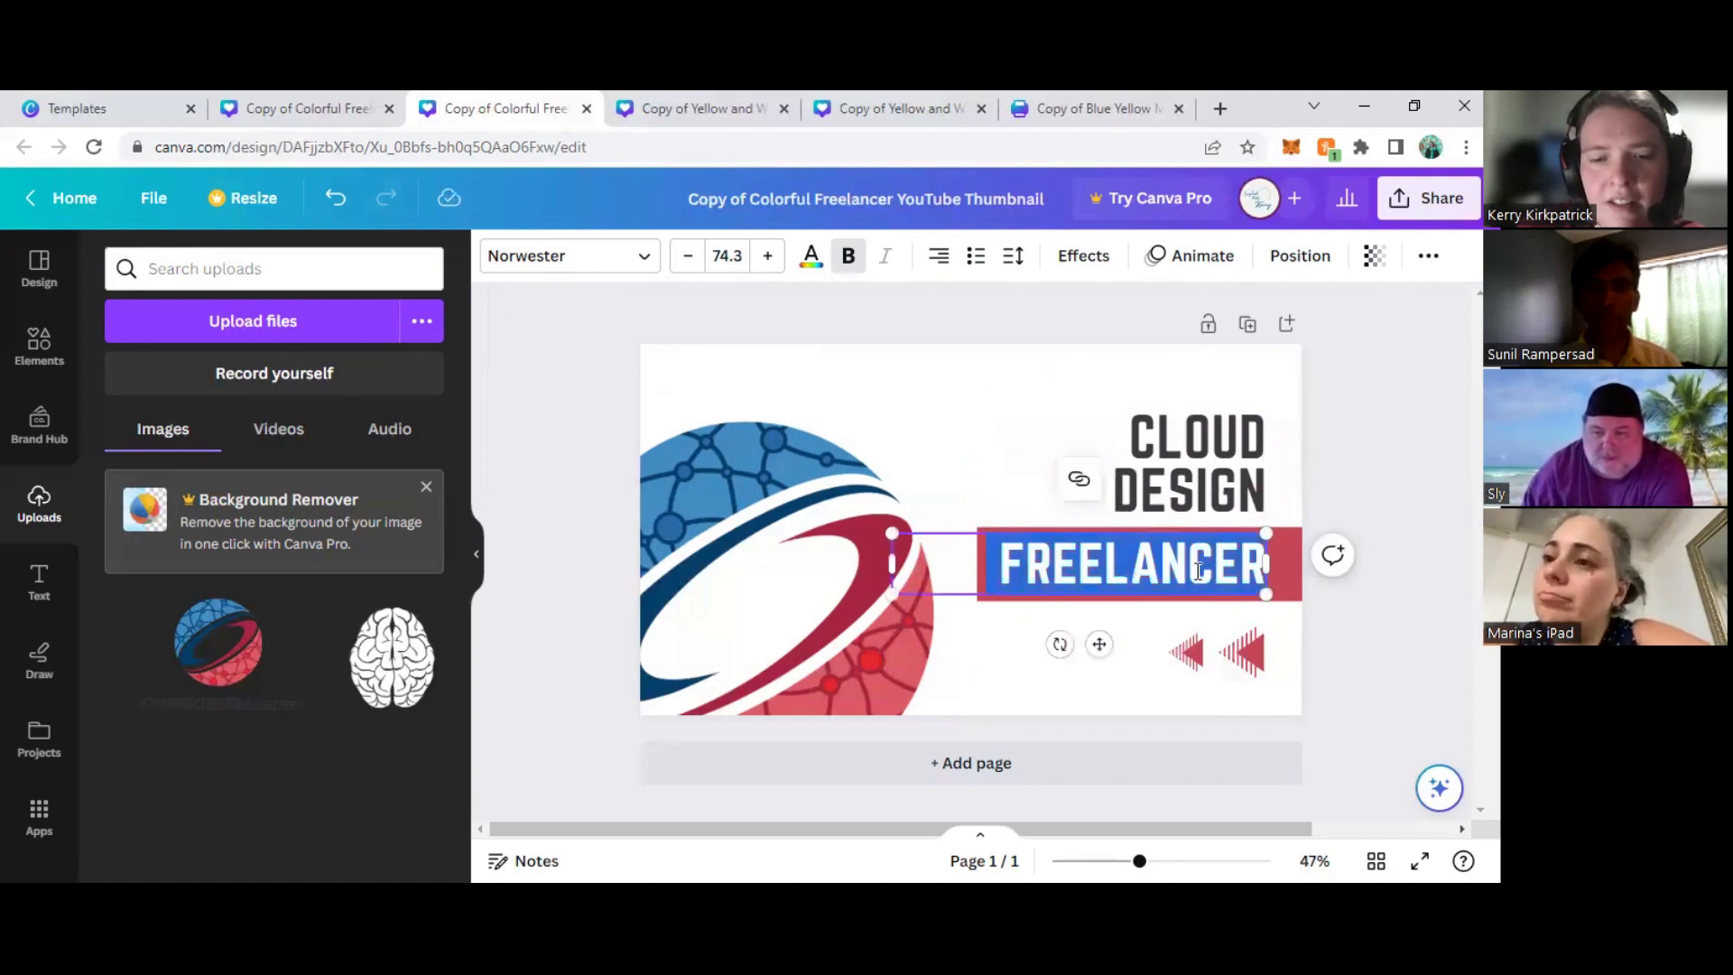
pyautogui.write('IN CANVA')
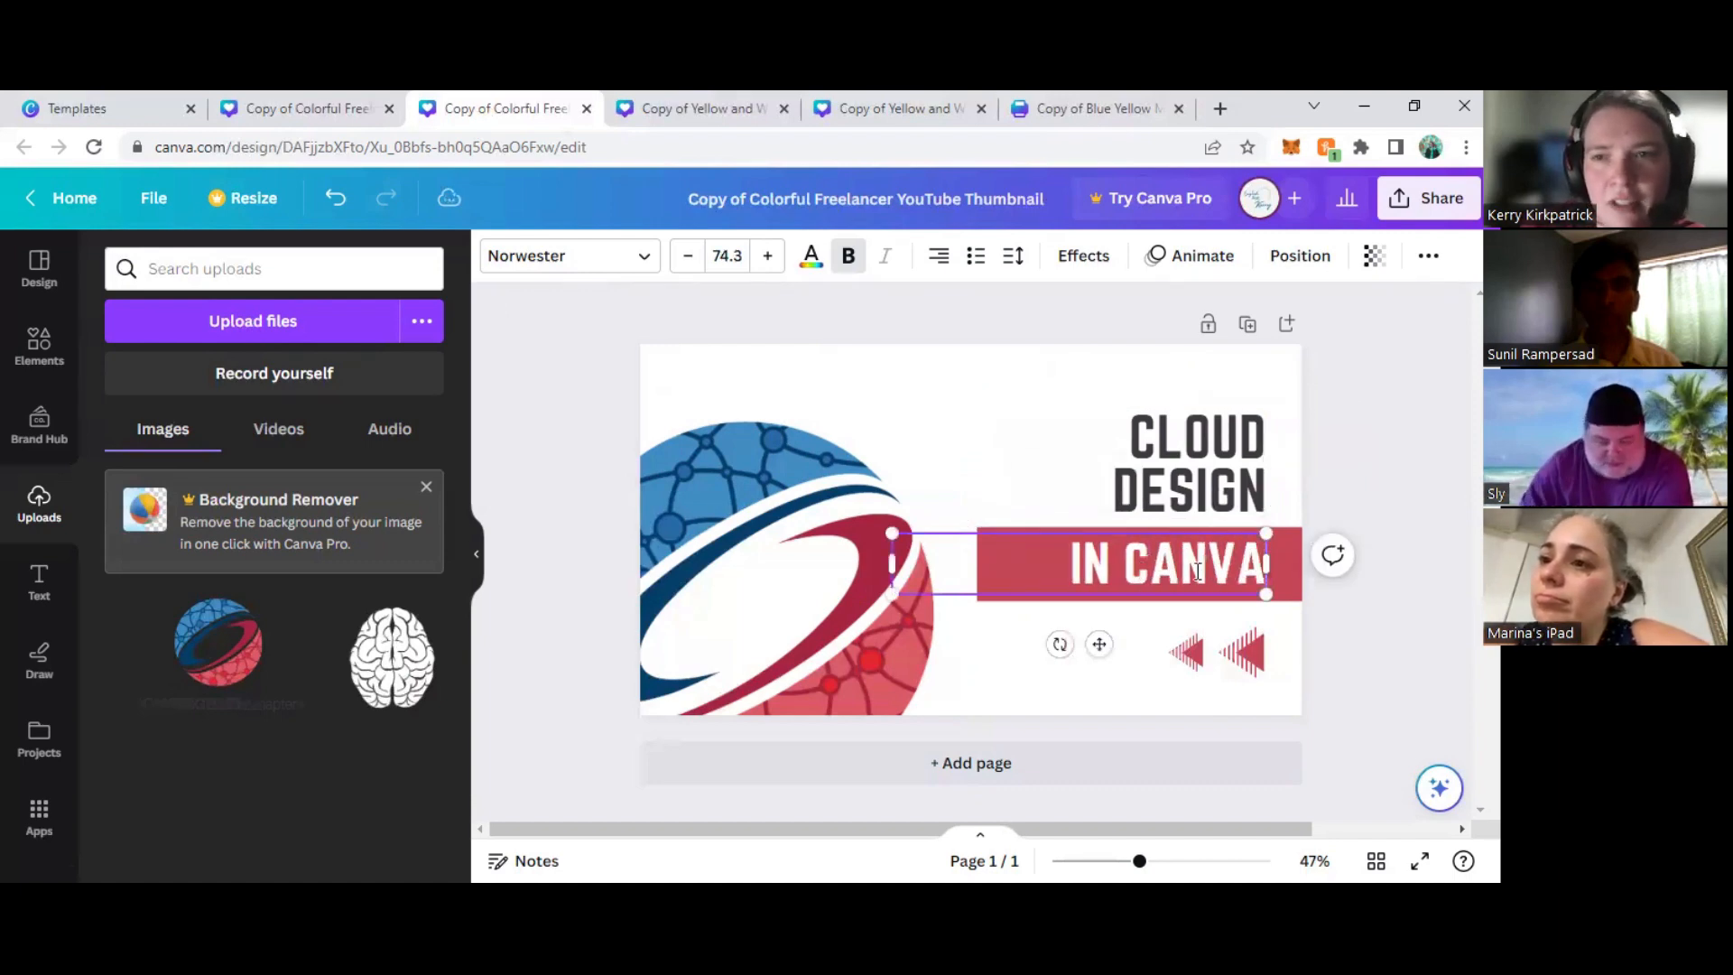
# - Widen the "CLOUD DESIGN" text box so it fits on one line and place it just above the red banner
pyautogui.click(1179, 454)
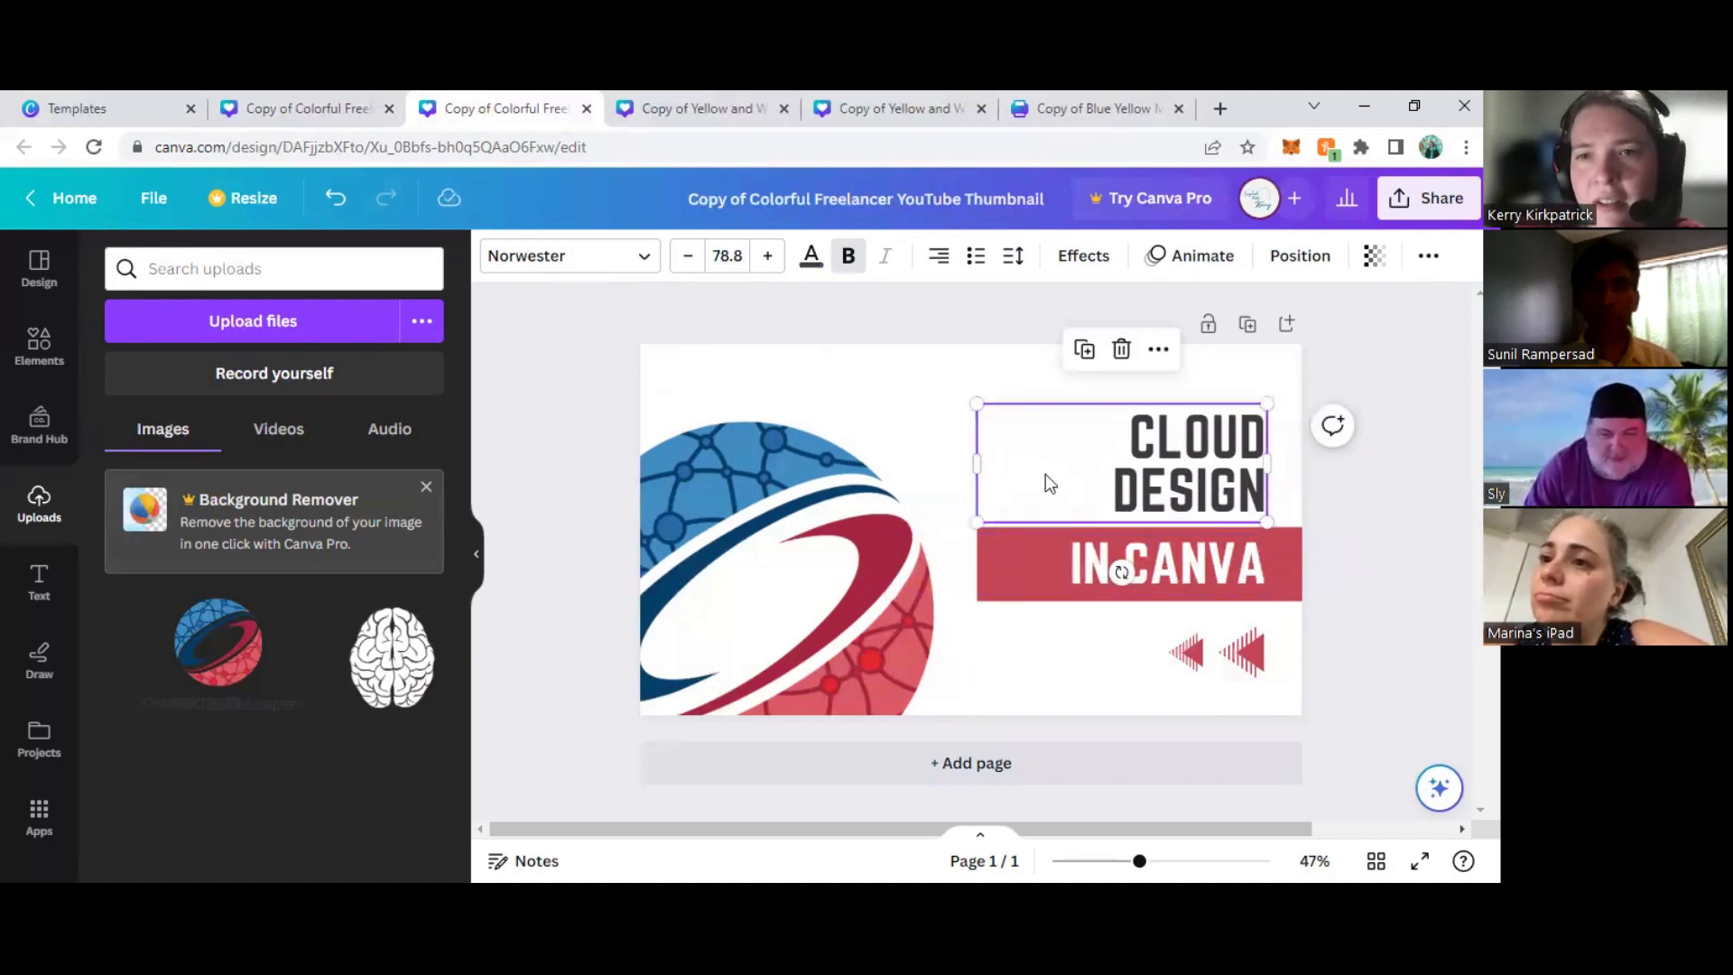
pyautogui.moveTo(1261, 459); pyautogui.dragTo(1291, 461)
pyautogui.moveTo(1146, 545); pyautogui.dragTo(1162, 560)
pyautogui.click(1383, 400)
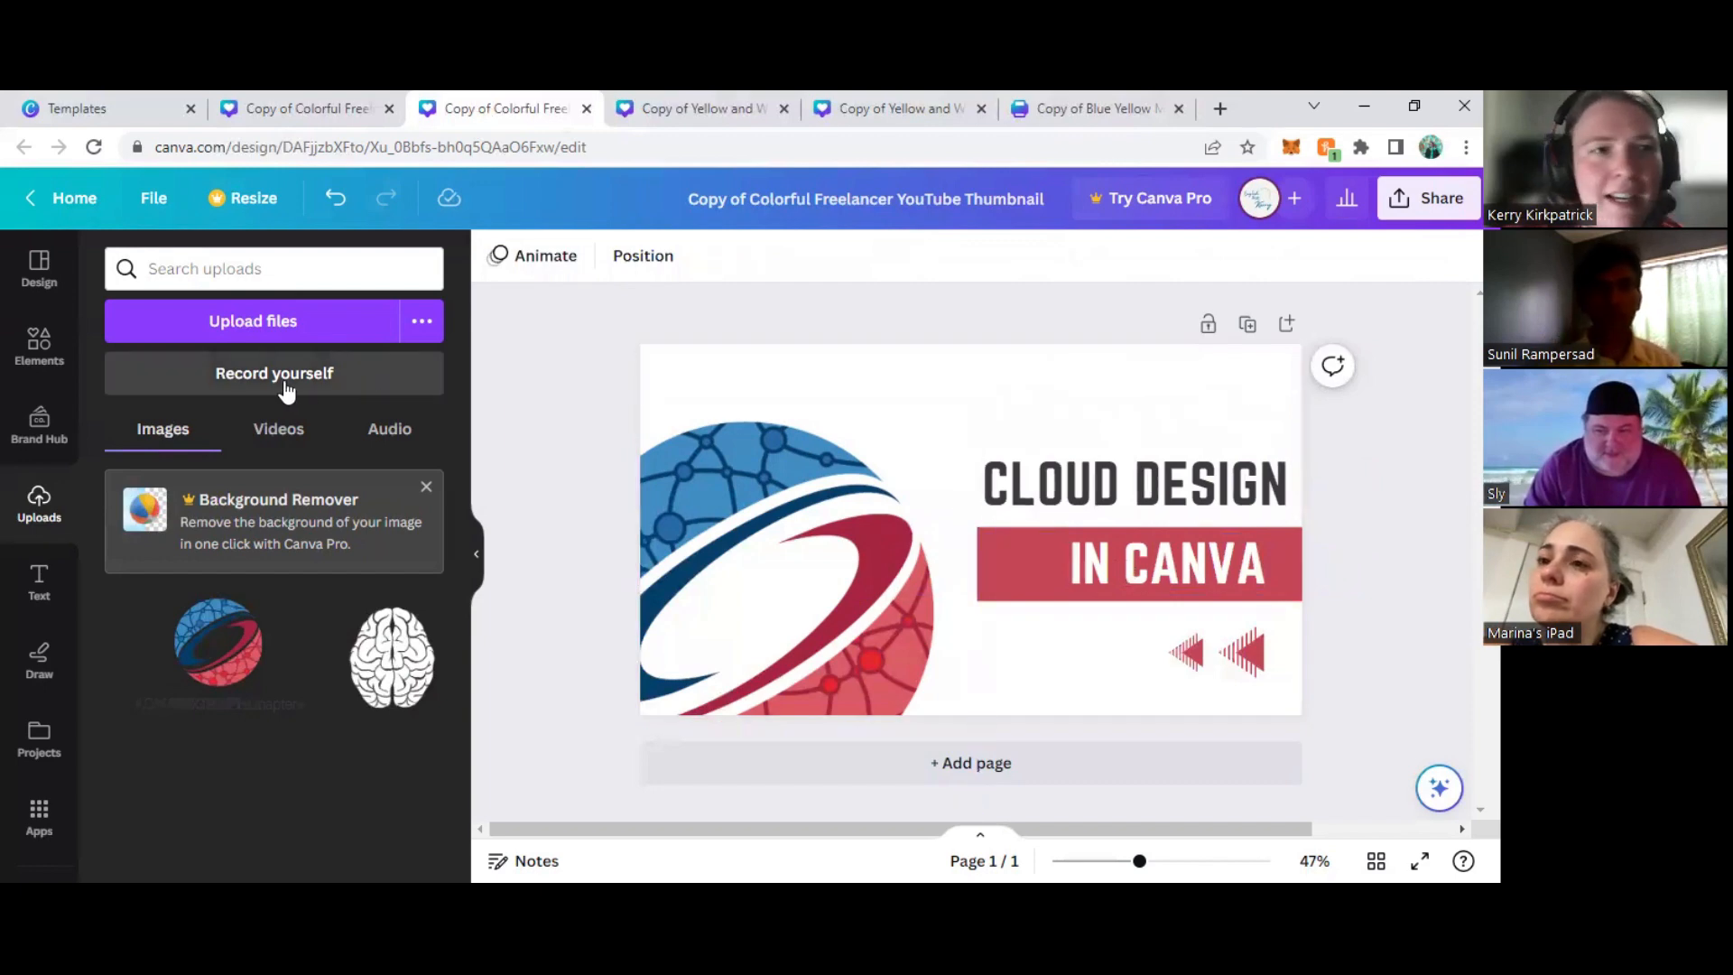
# - Add a rounded square and reshape it into a slim blue bar below the red banner, aligned with the banner's left end
pyautogui.click(40, 343)
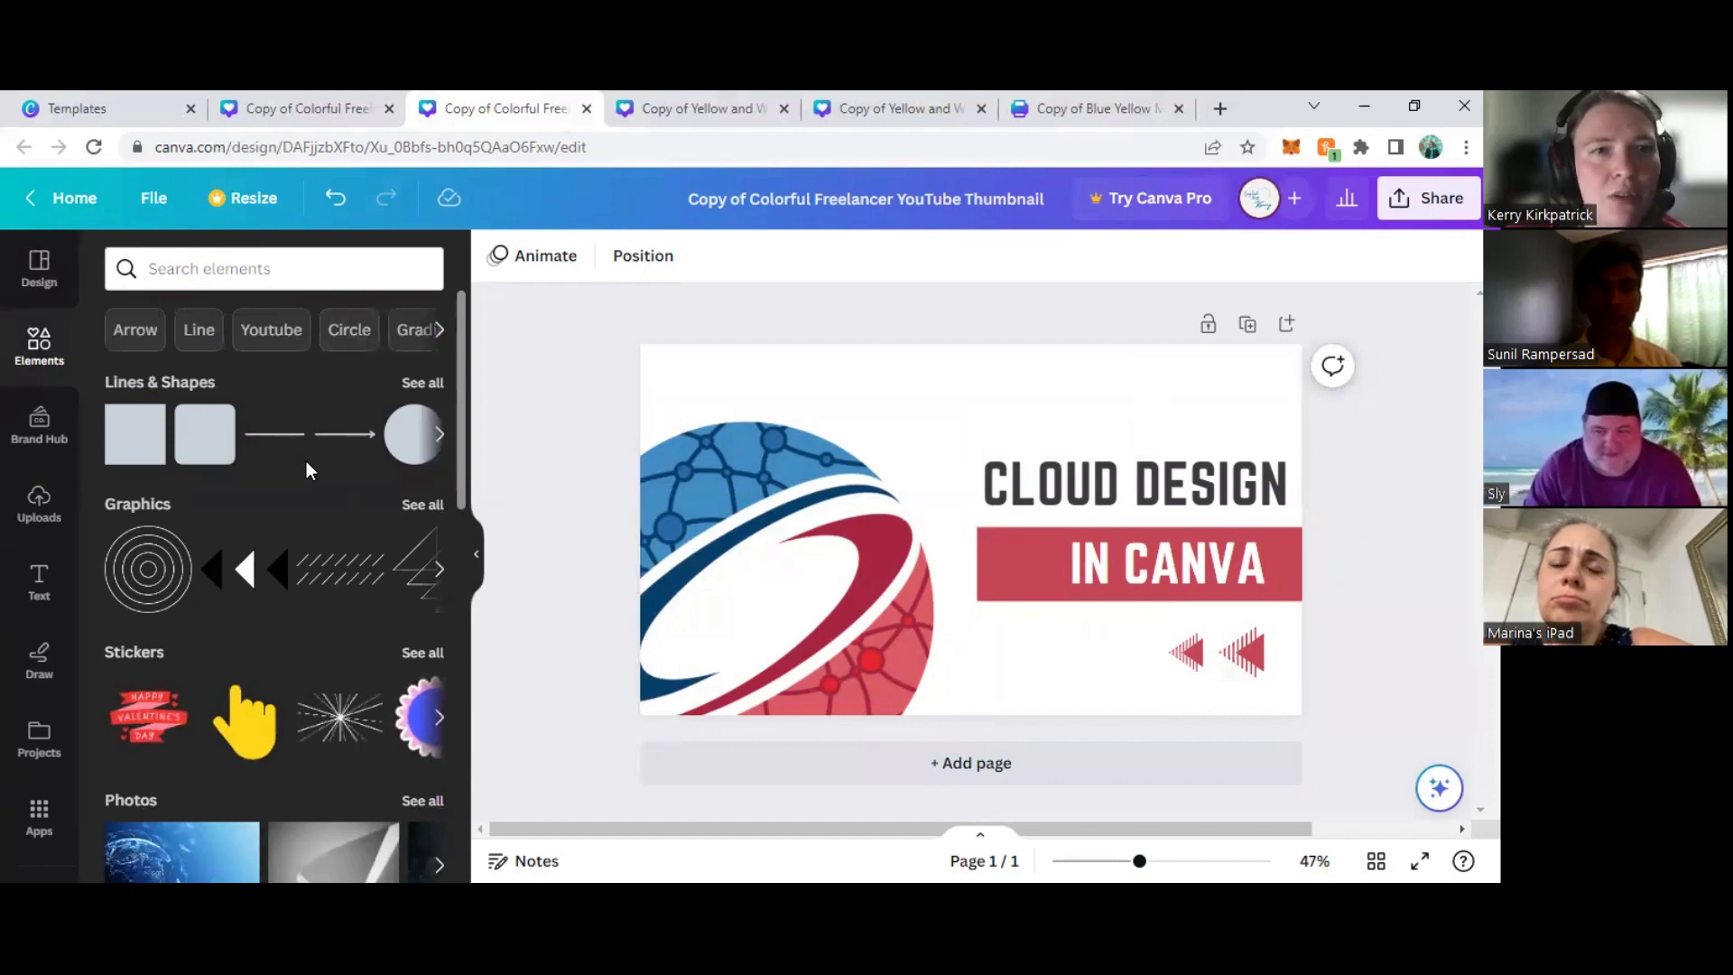
pyautogui.click(190, 458)
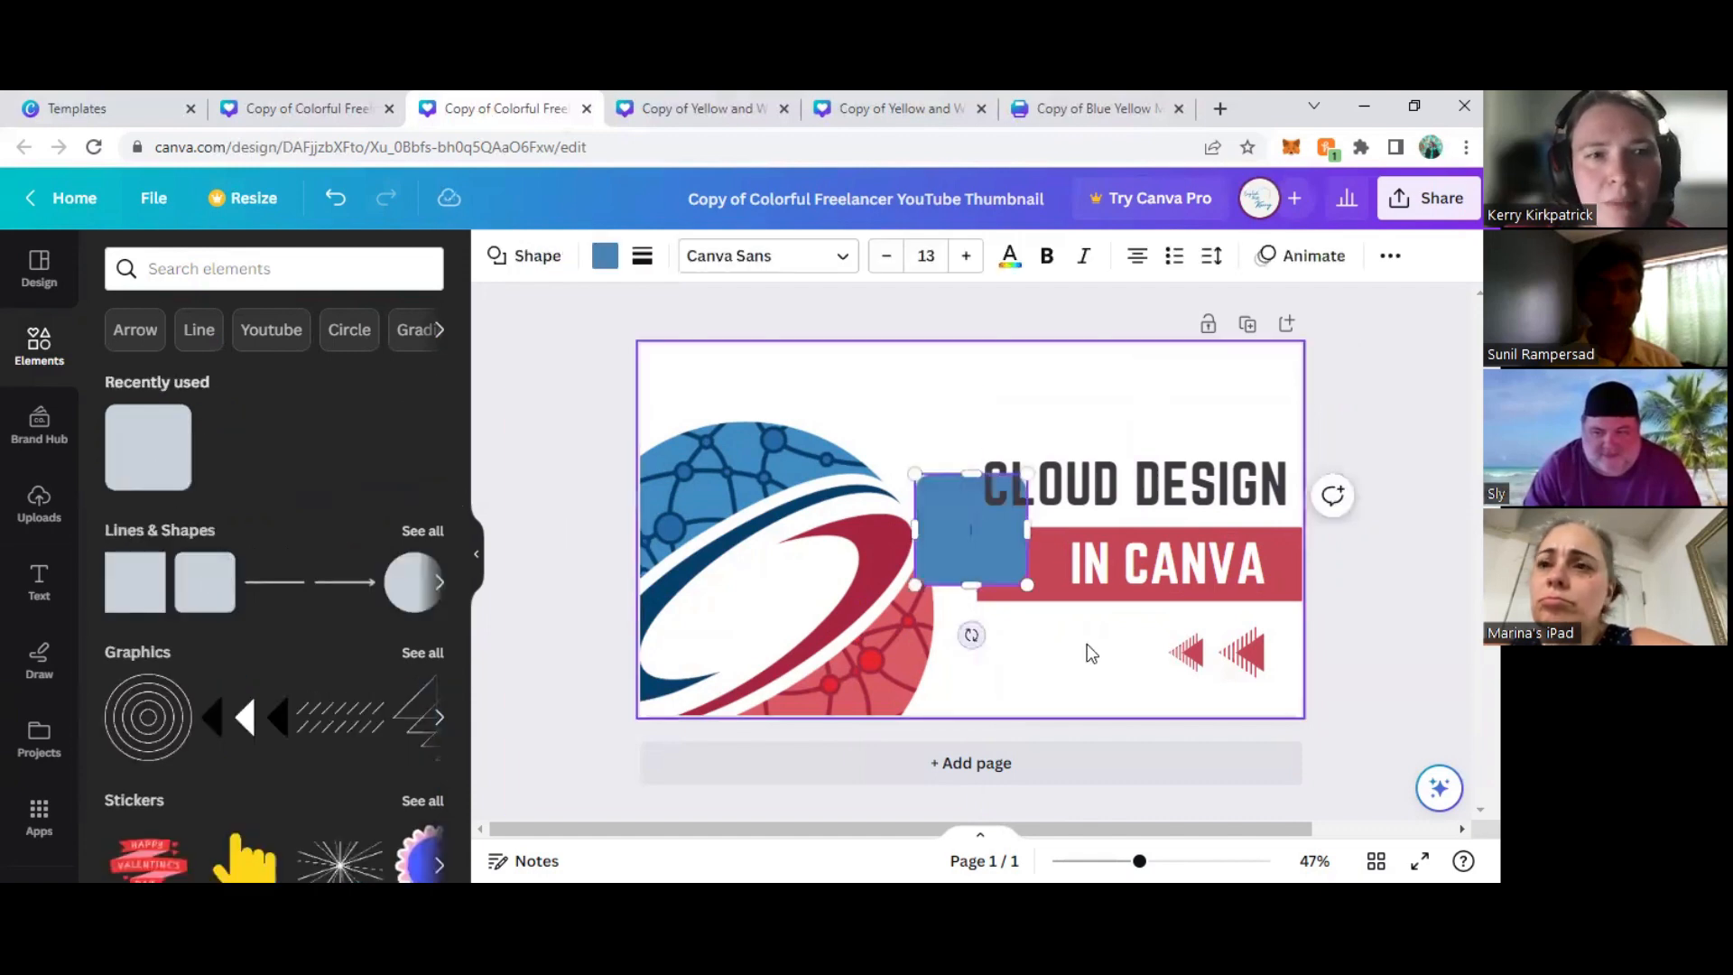
pyautogui.moveTo(966, 476); pyautogui.dragTo(1000, 552)
pyautogui.moveTo(991, 635); pyautogui.dragTo(1169, 677)
# - Enter the two presenters' first names, joined by "&", as text inside the blue bar
pyautogui.doubleClick(1117, 672)
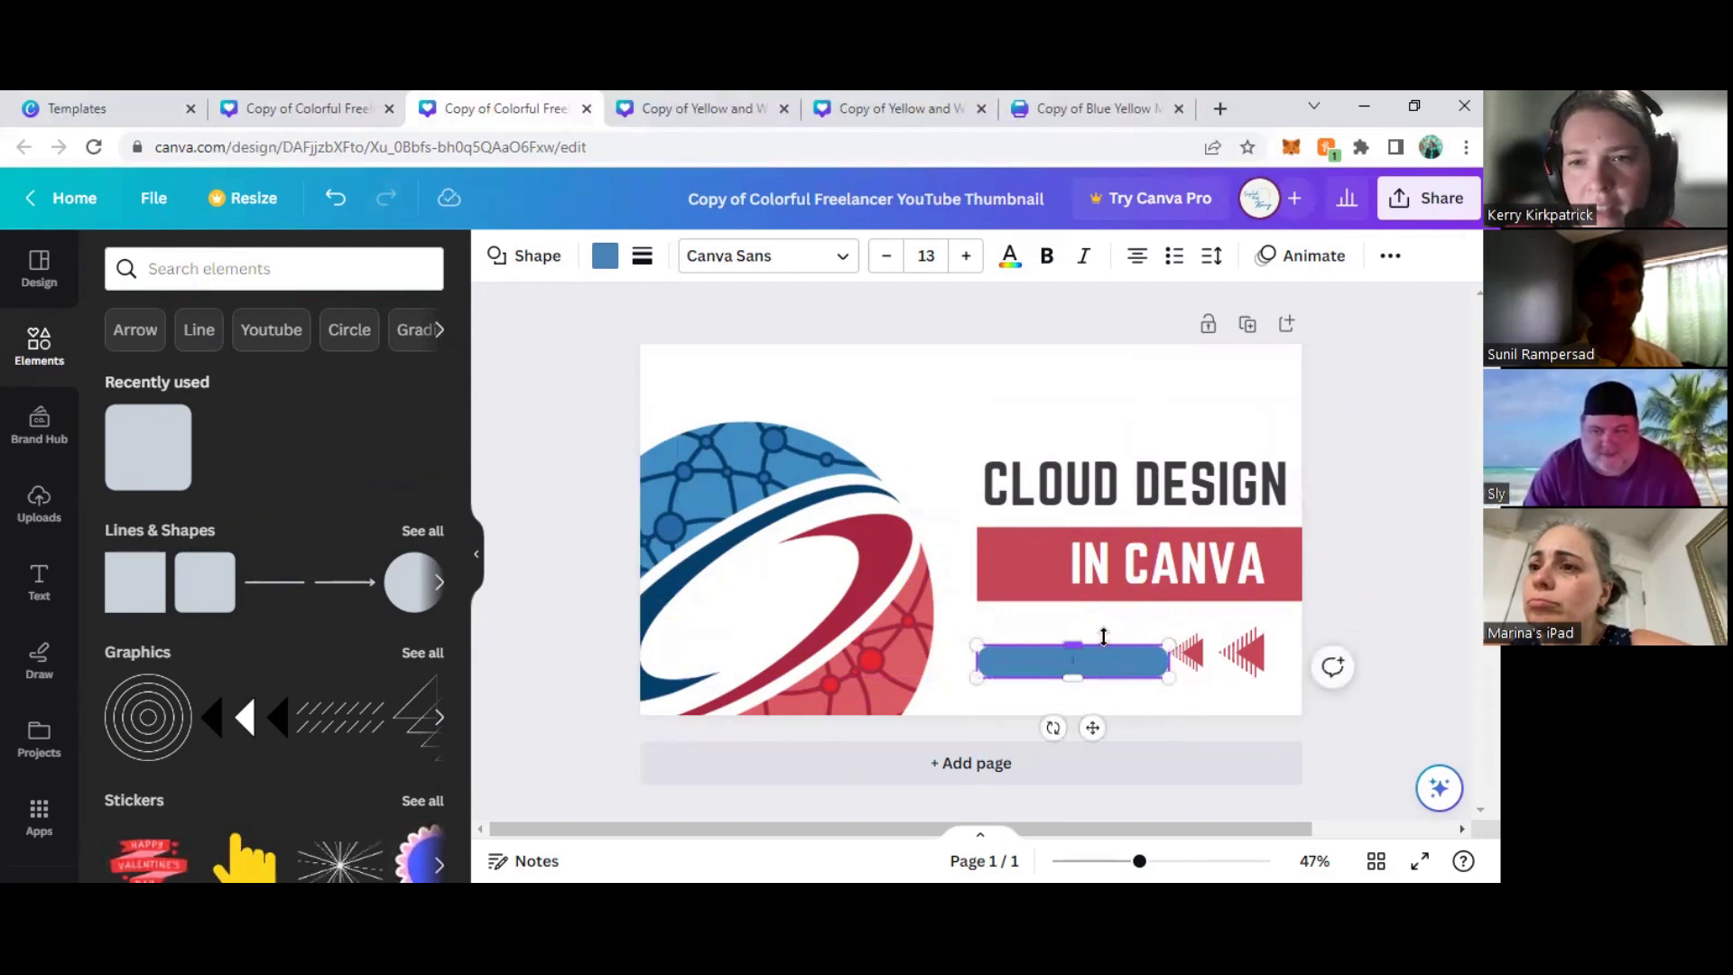
pyautogui.write('Sunil')
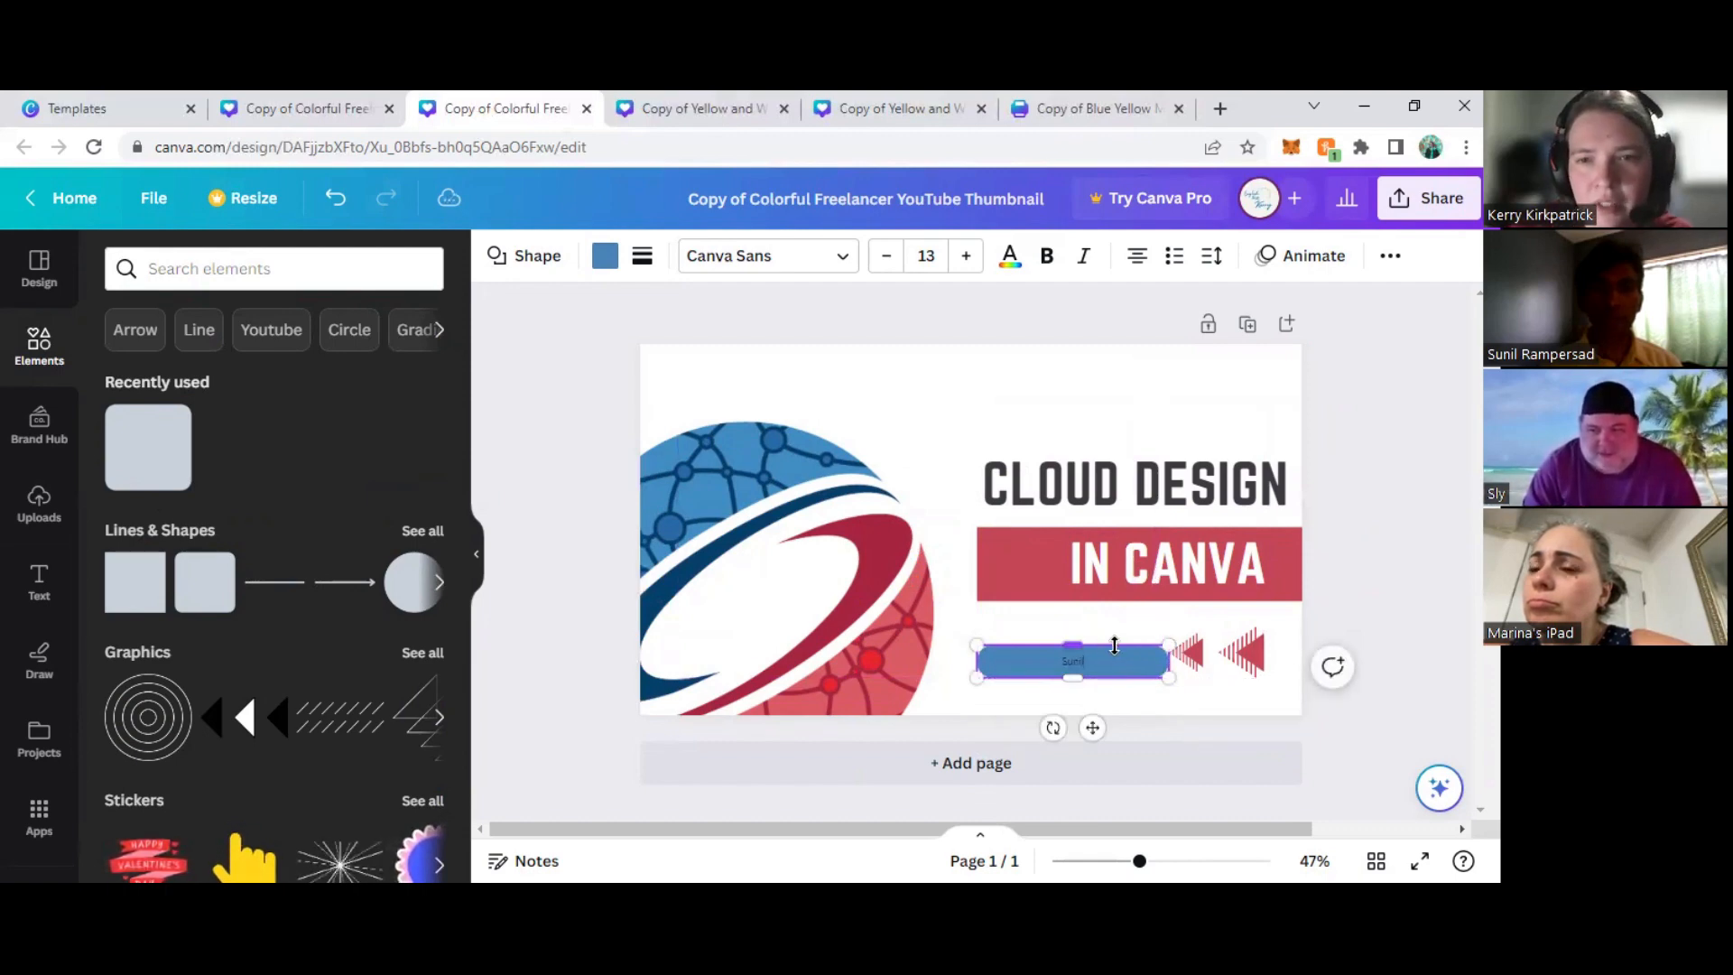
pyautogui.write(' R Kerry')
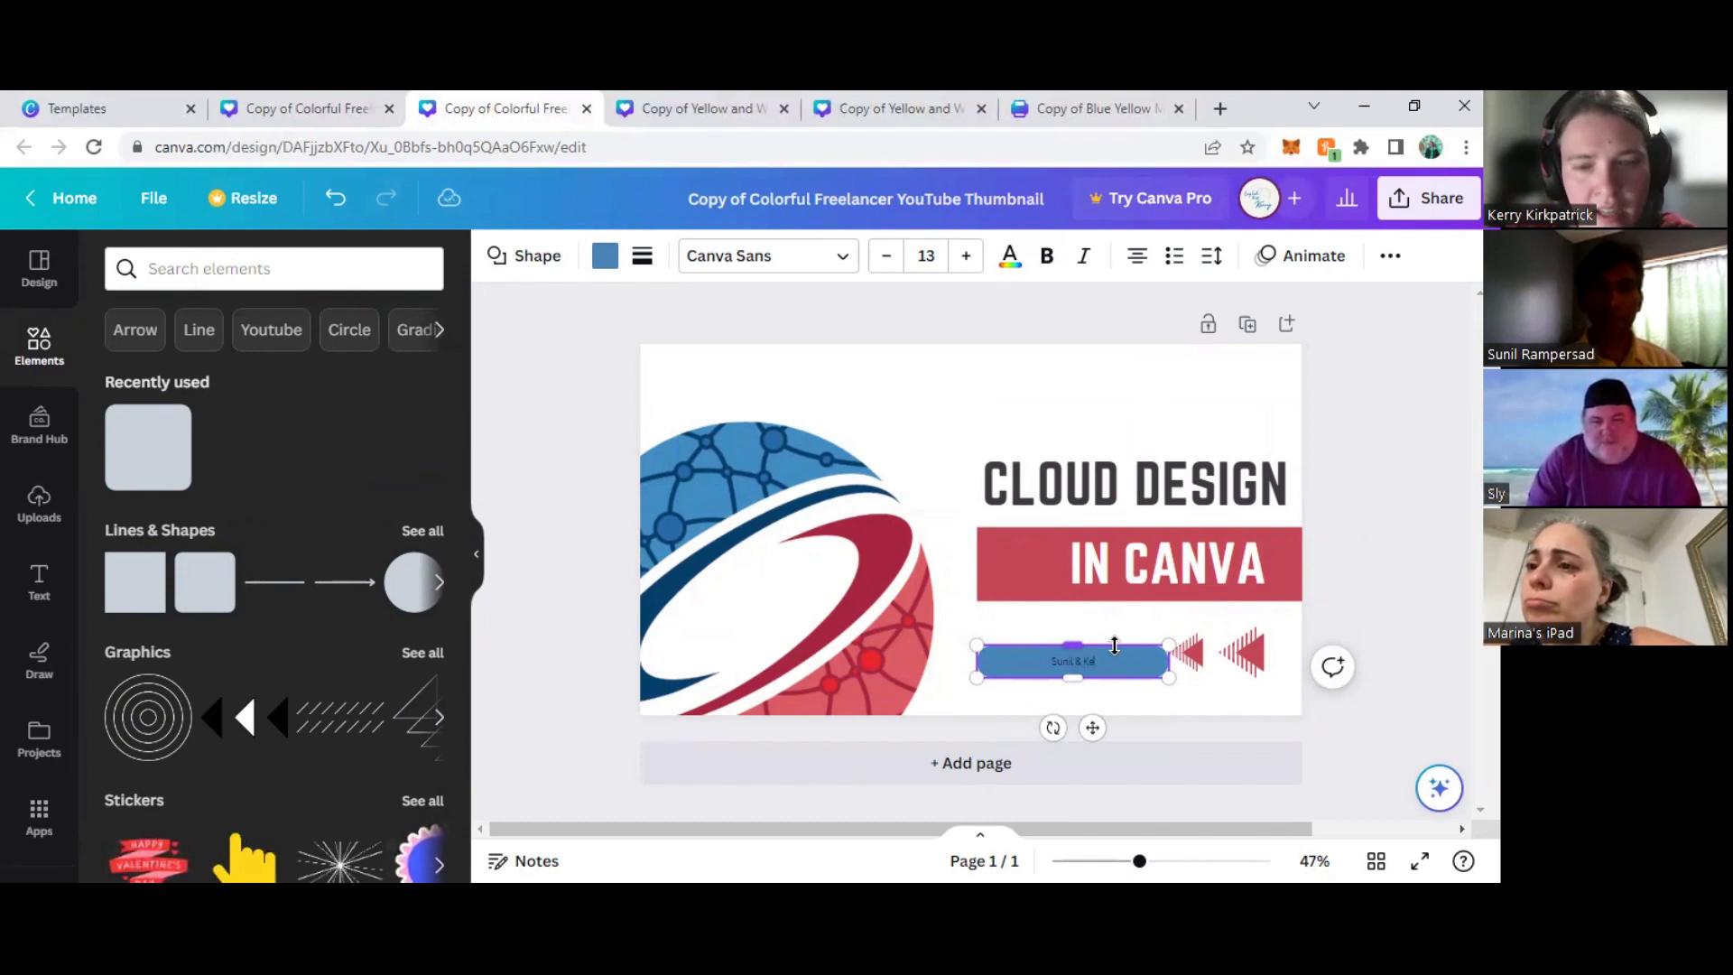
# - Try white, red, dark grey and black fills on the name bar and return it to blue #4885b8
pyautogui.moveTo(1135, 673); pyautogui.dragTo(1024, 663)
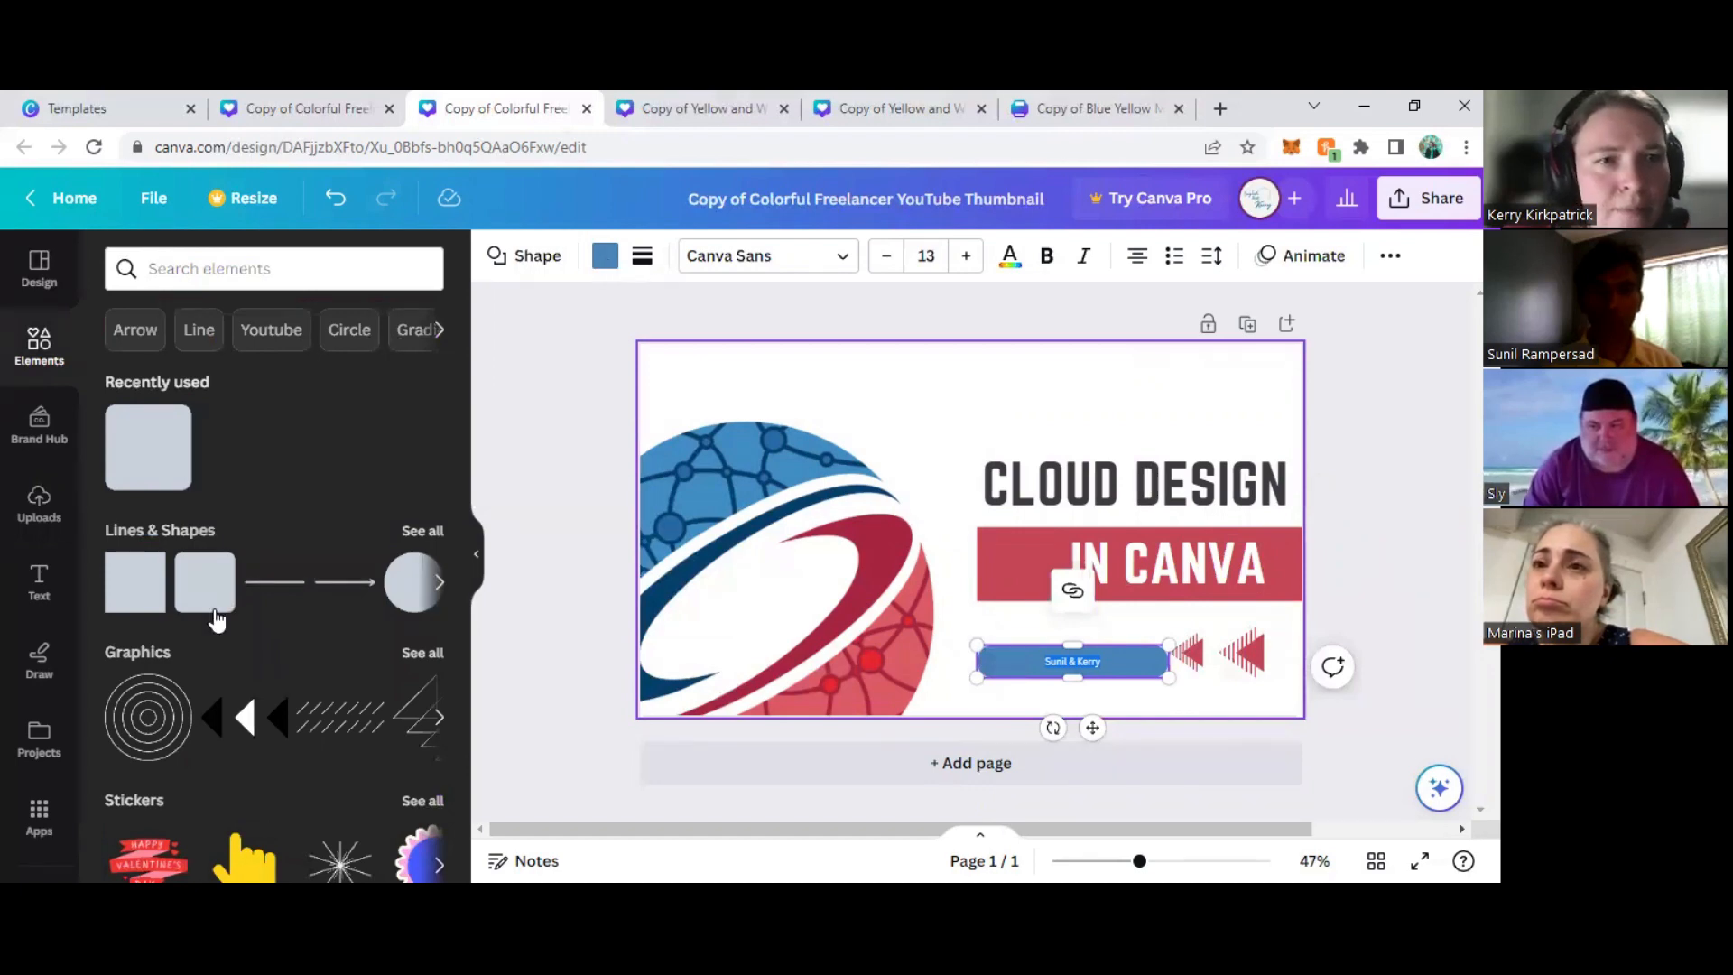
pyautogui.click(133, 454)
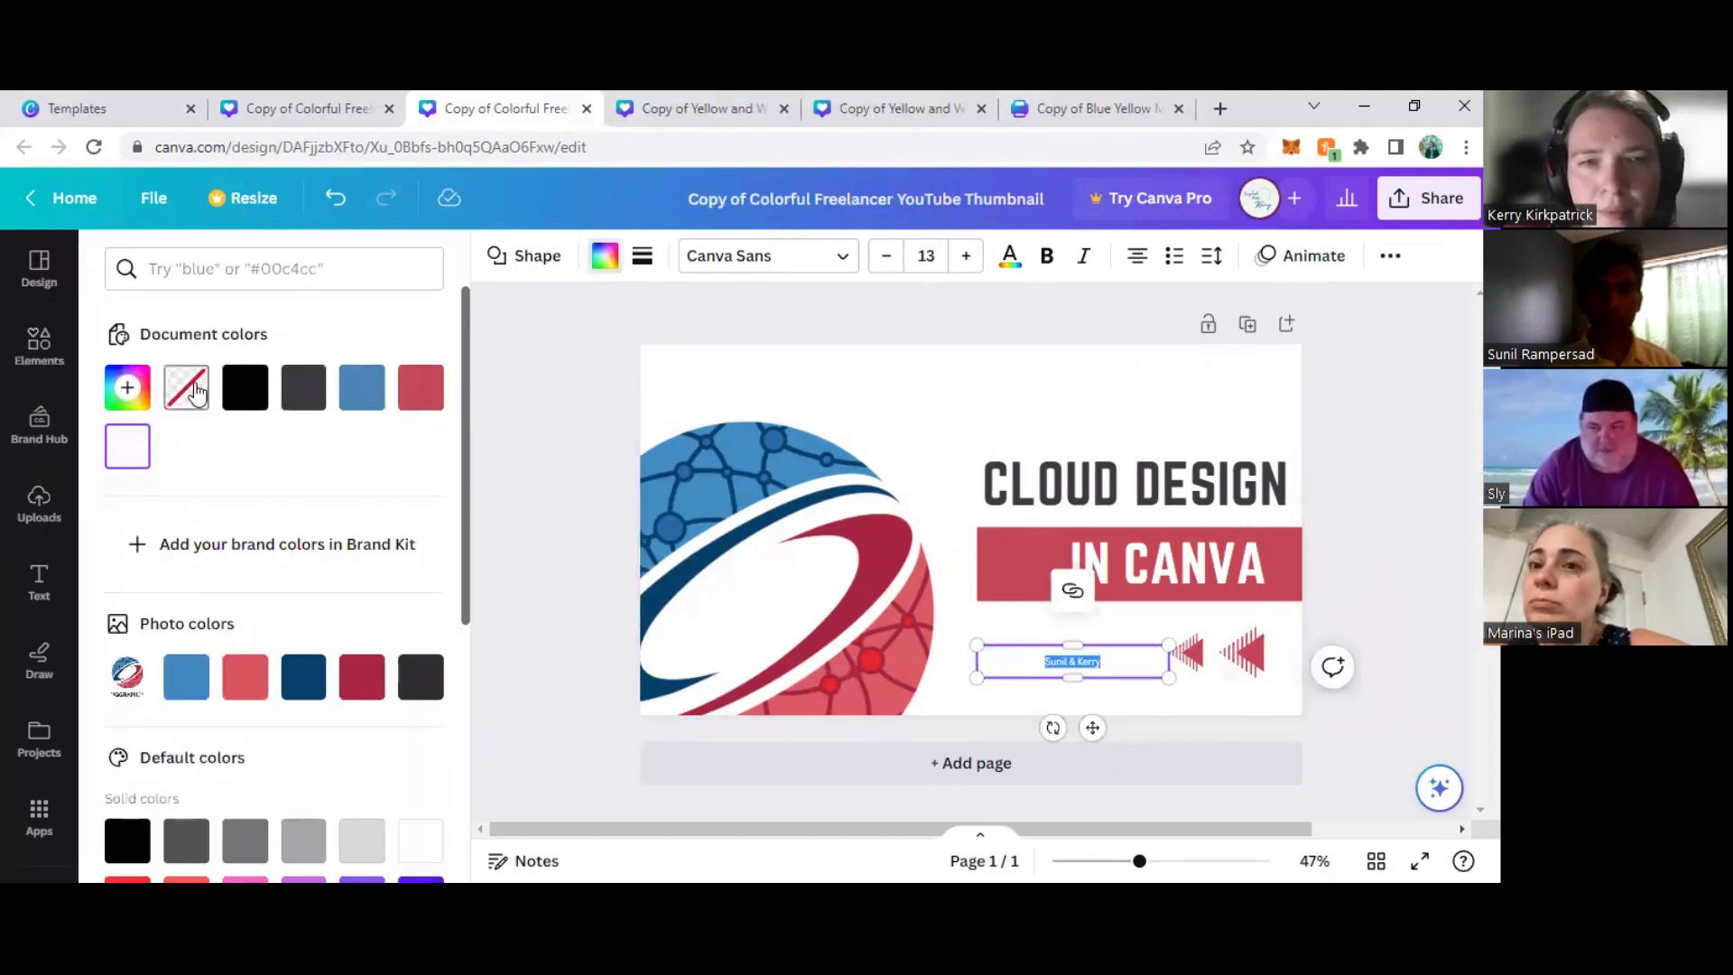
pyautogui.click(418, 401)
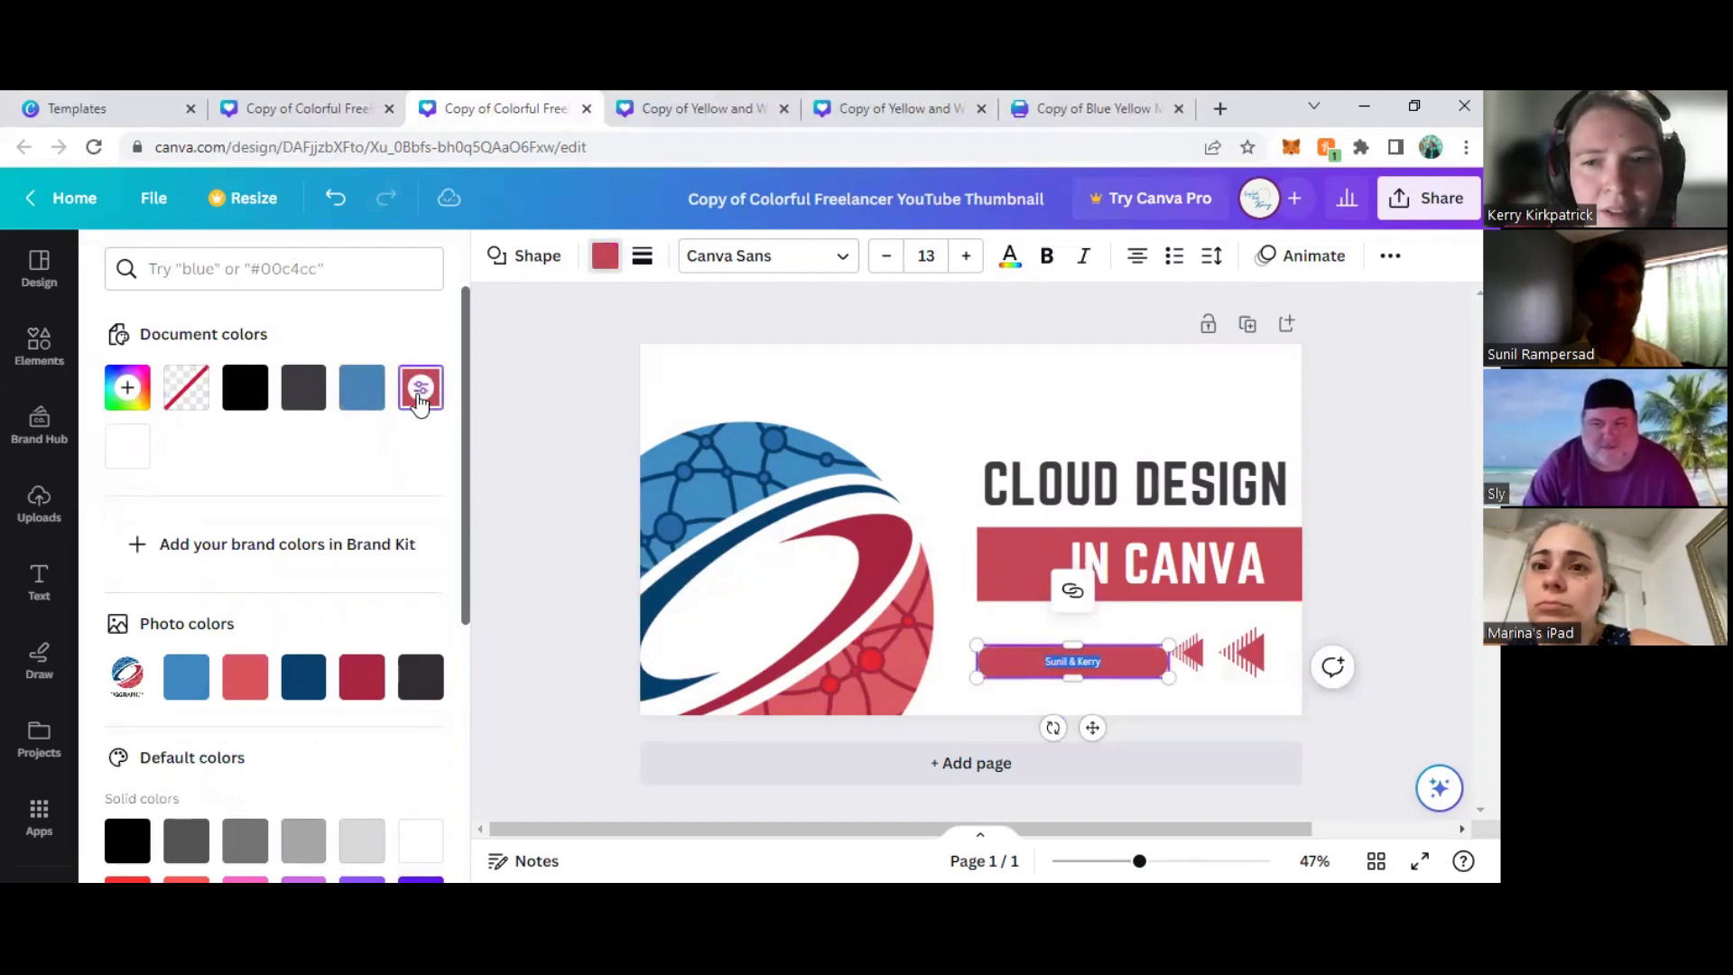
pyautogui.click(360, 399)
pyautogui.click(303, 390)
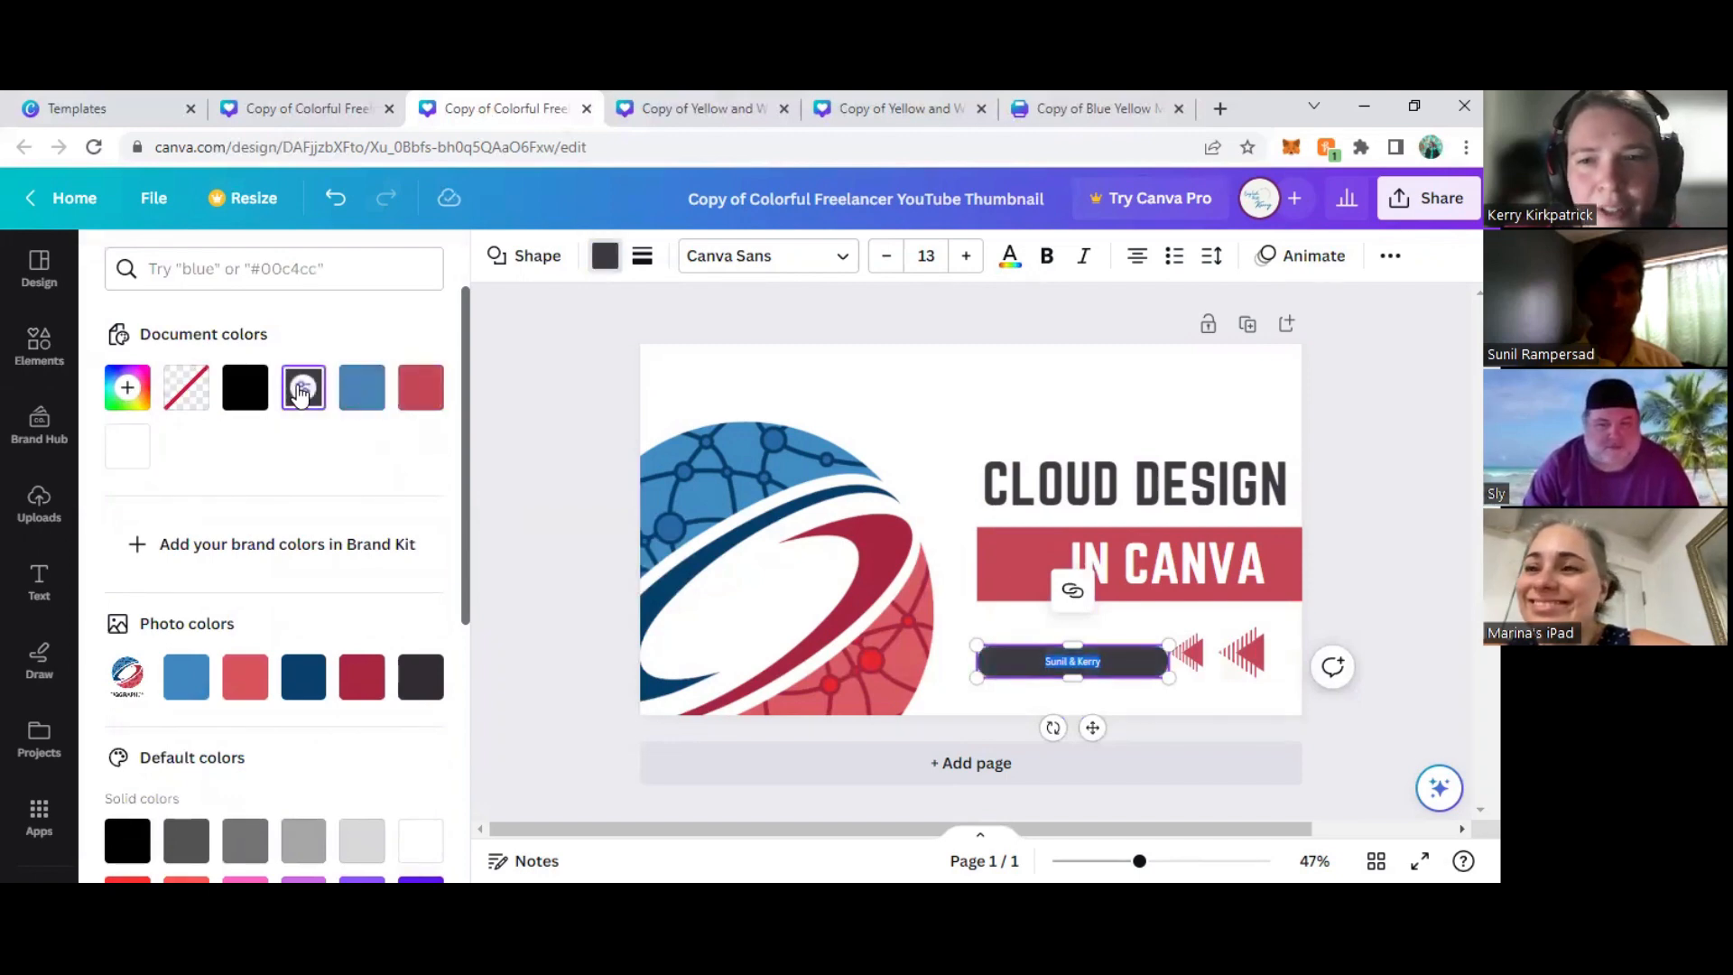
pyautogui.click(246, 399)
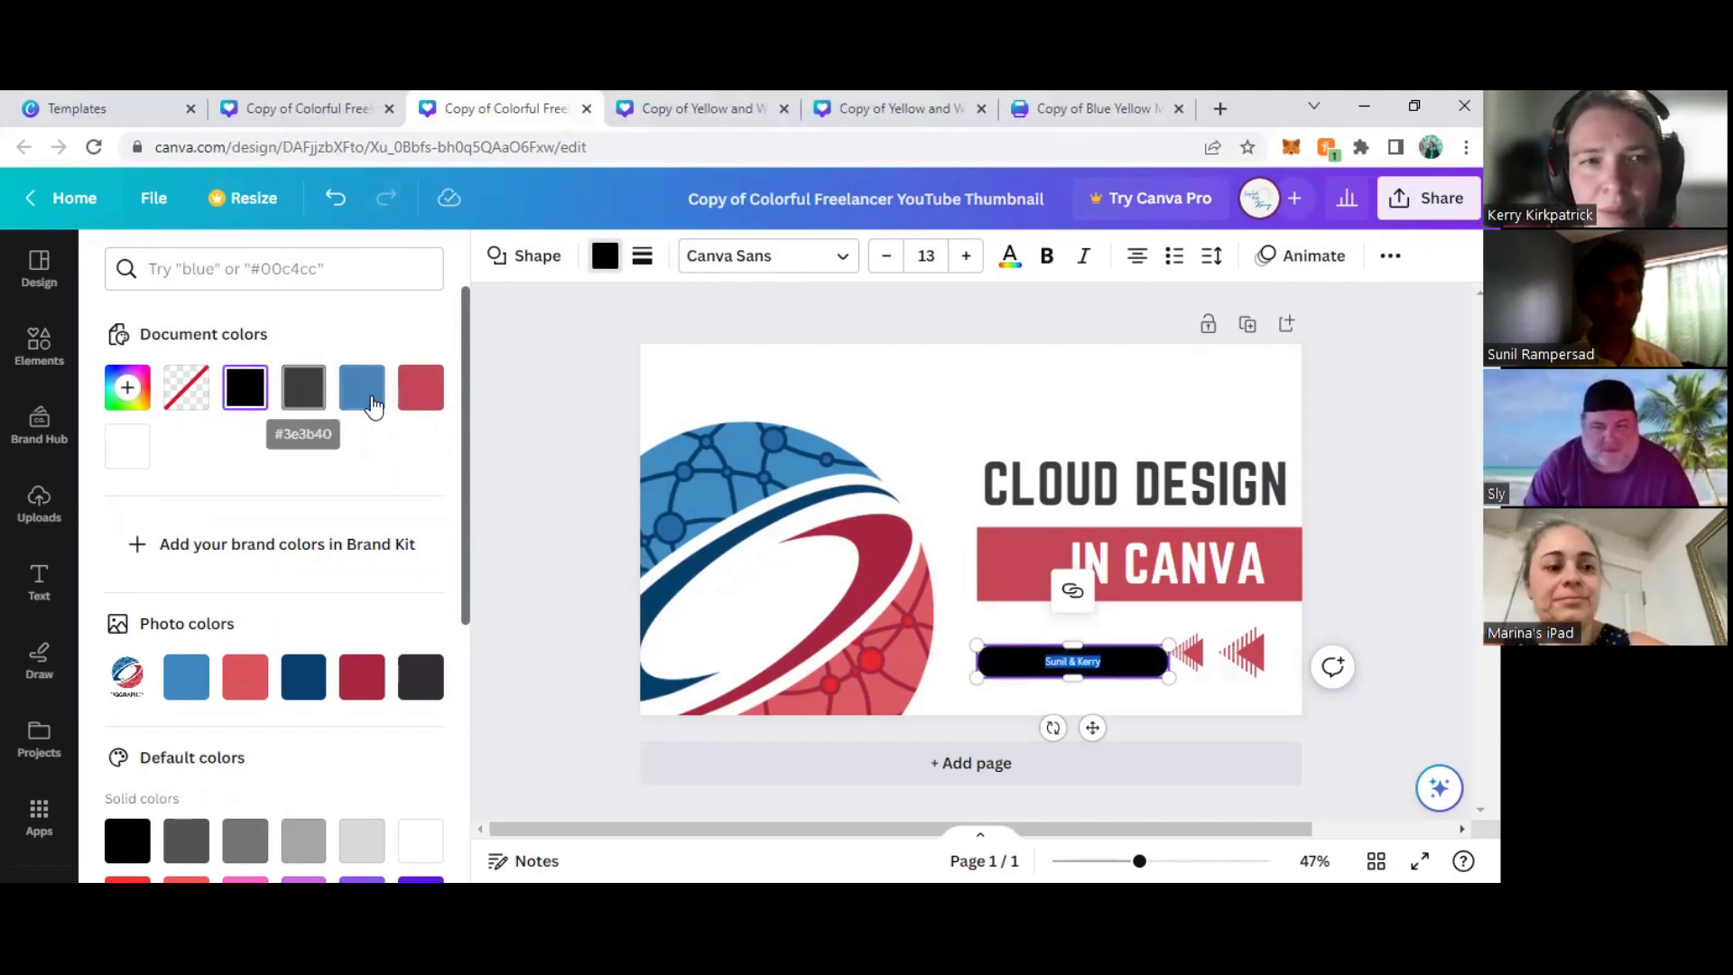
pyautogui.click(343, 397)
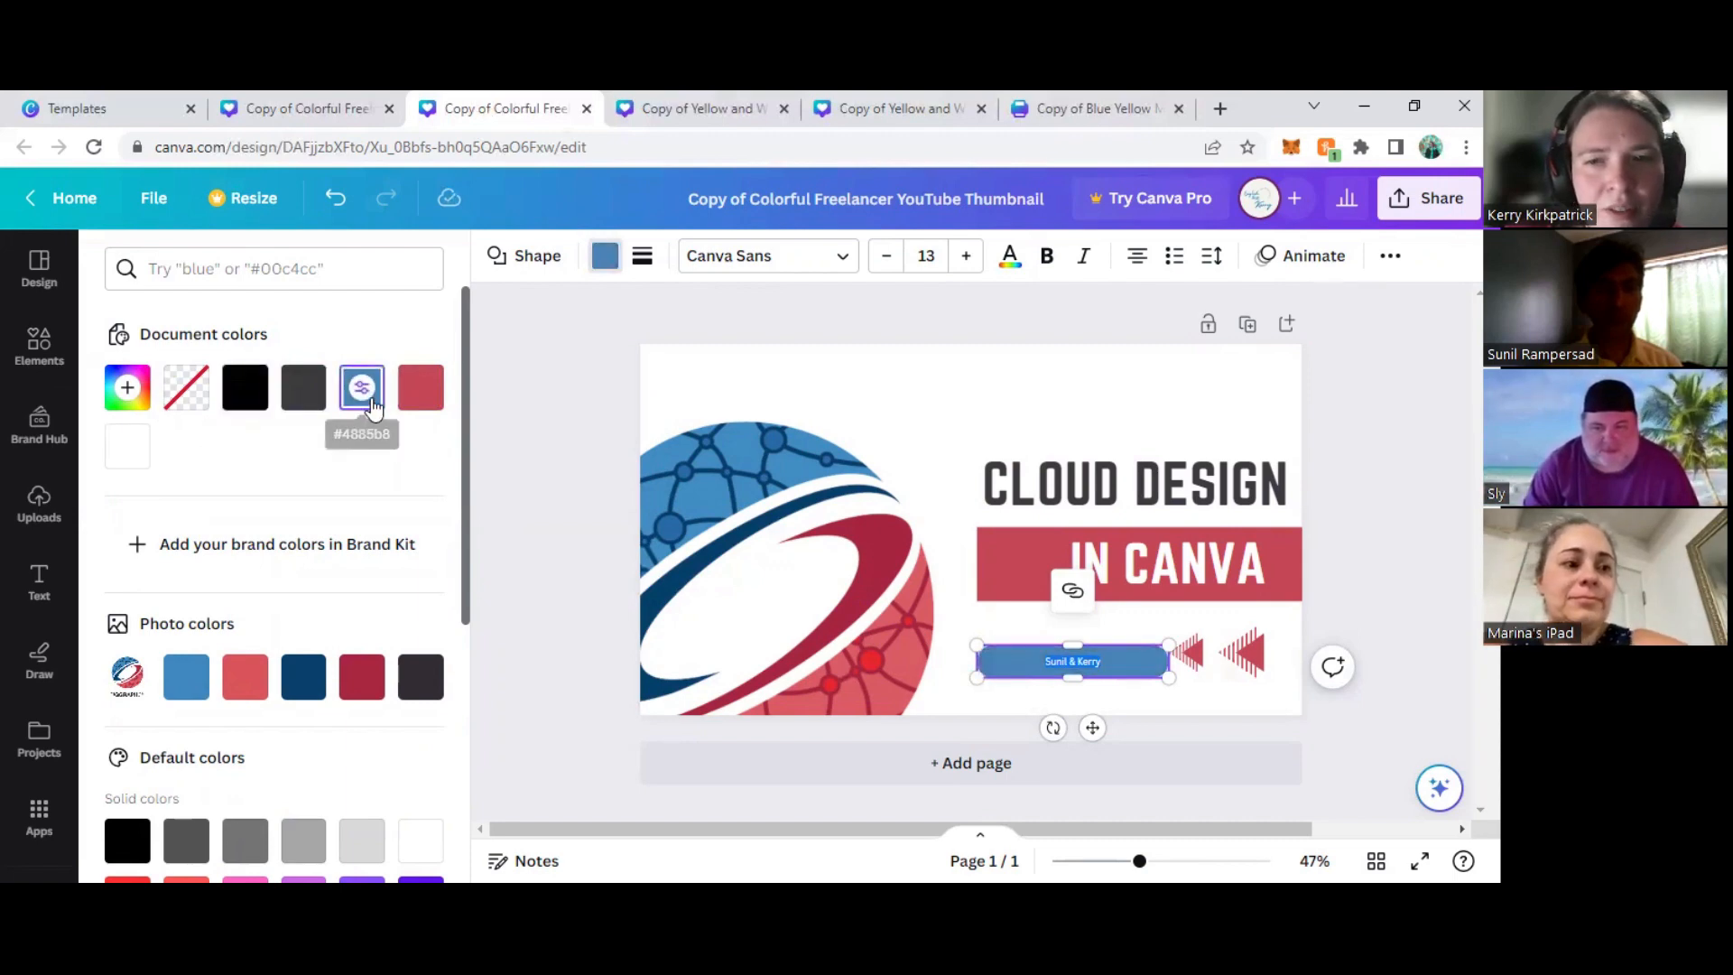
pyautogui.scroll(-3, 298, 442)
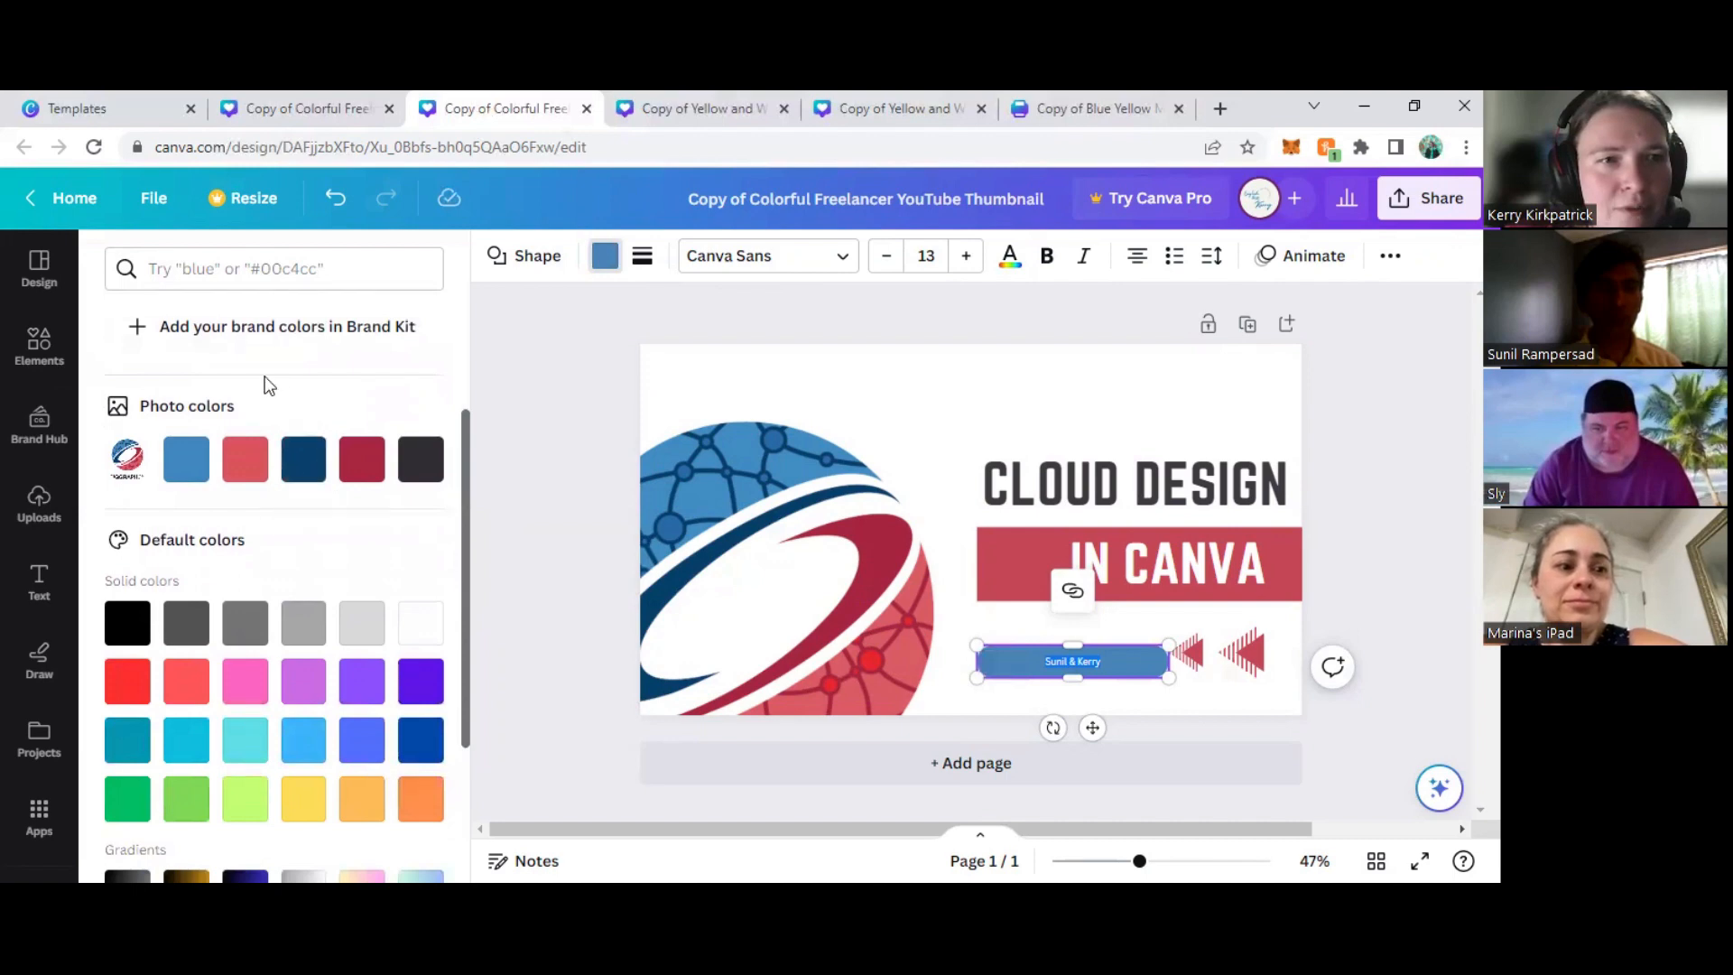
pyautogui.scroll(1, 424, 379)
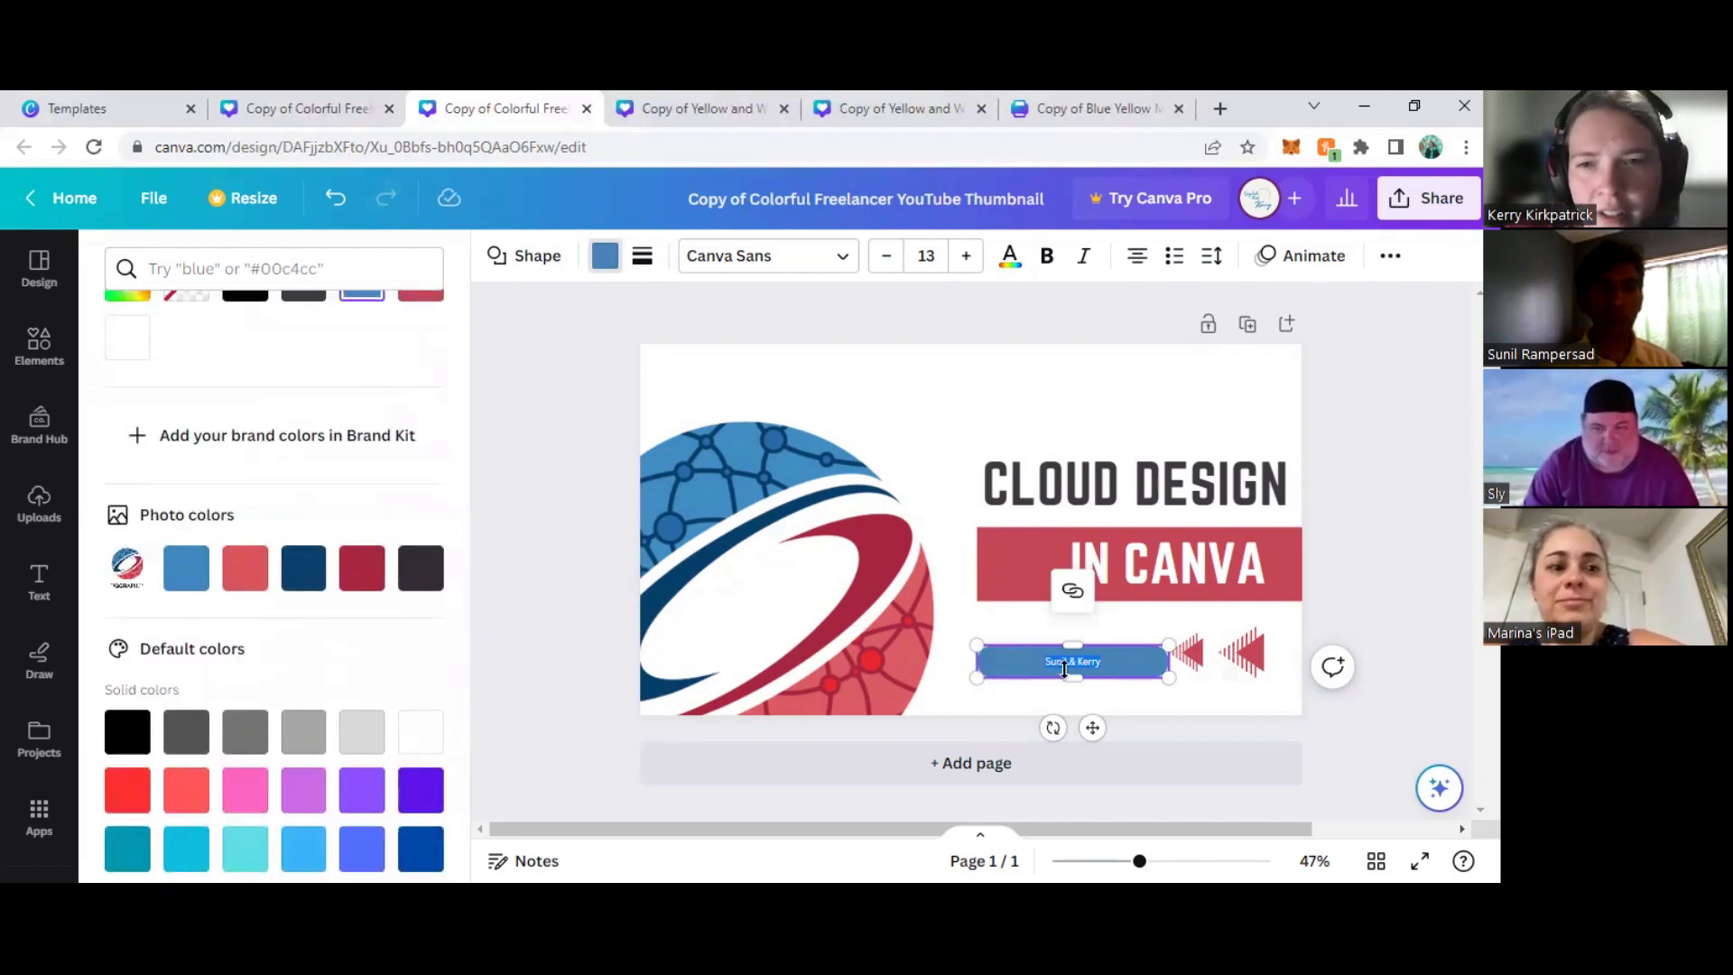
# - Set the color of the presenters' names in the blue bar to white #ffffff
pyautogui.click(1088, 661)
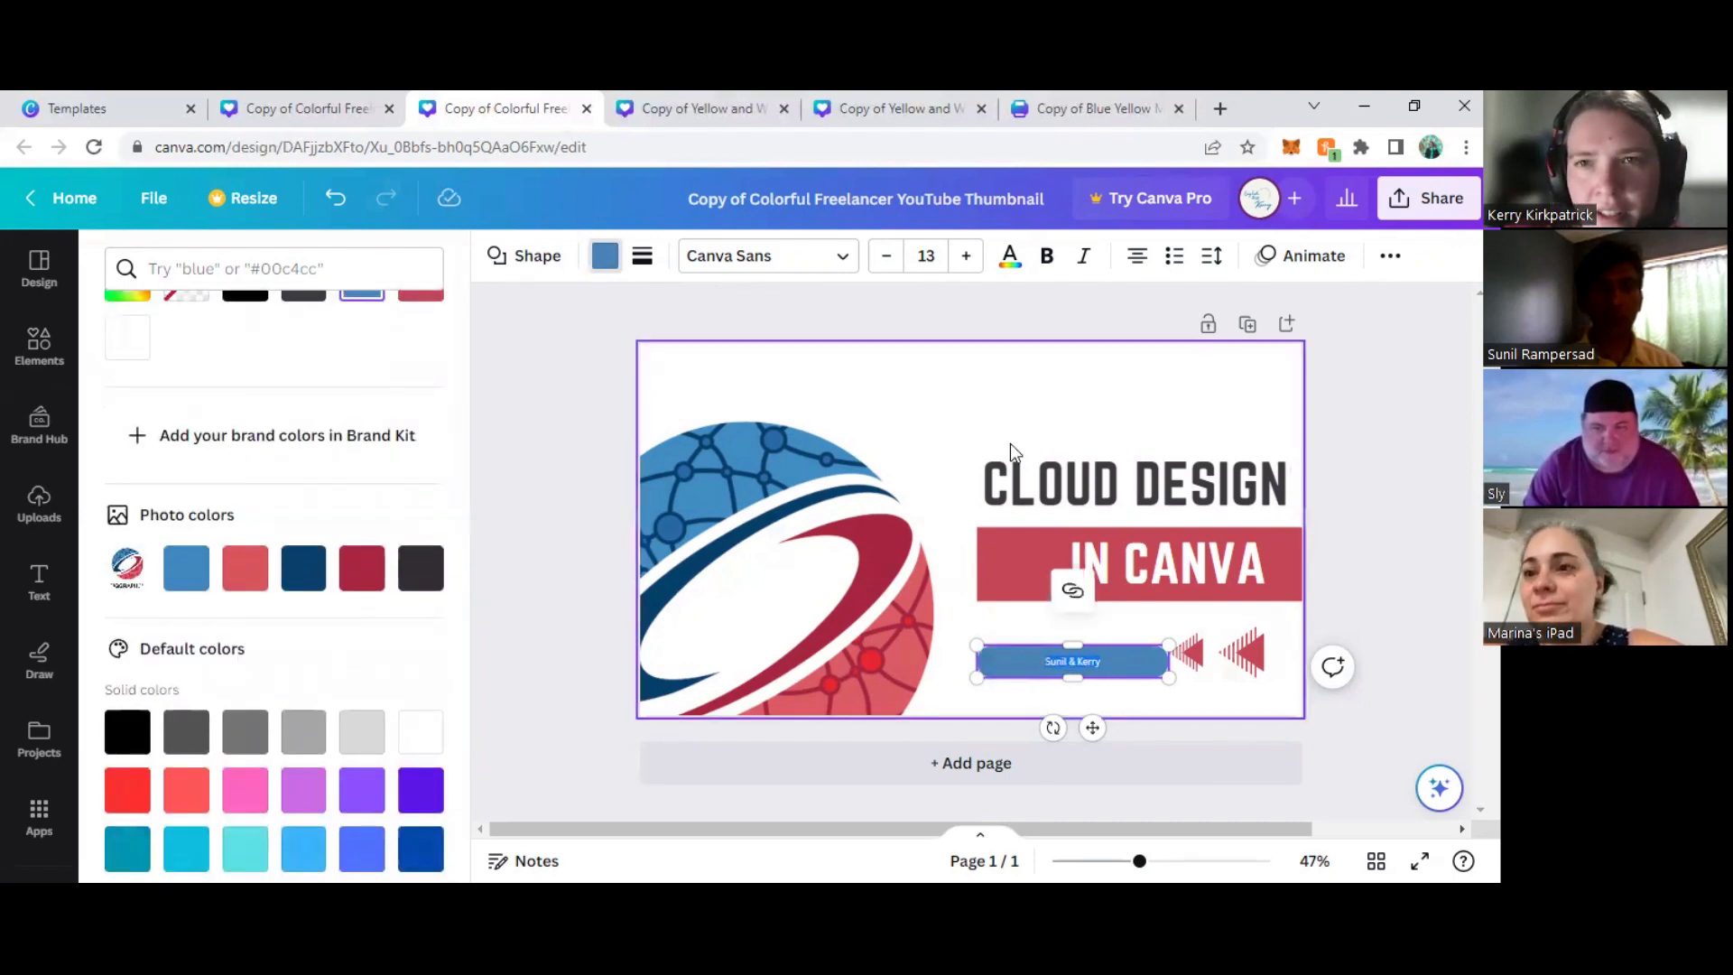
pyautogui.click(1010, 258)
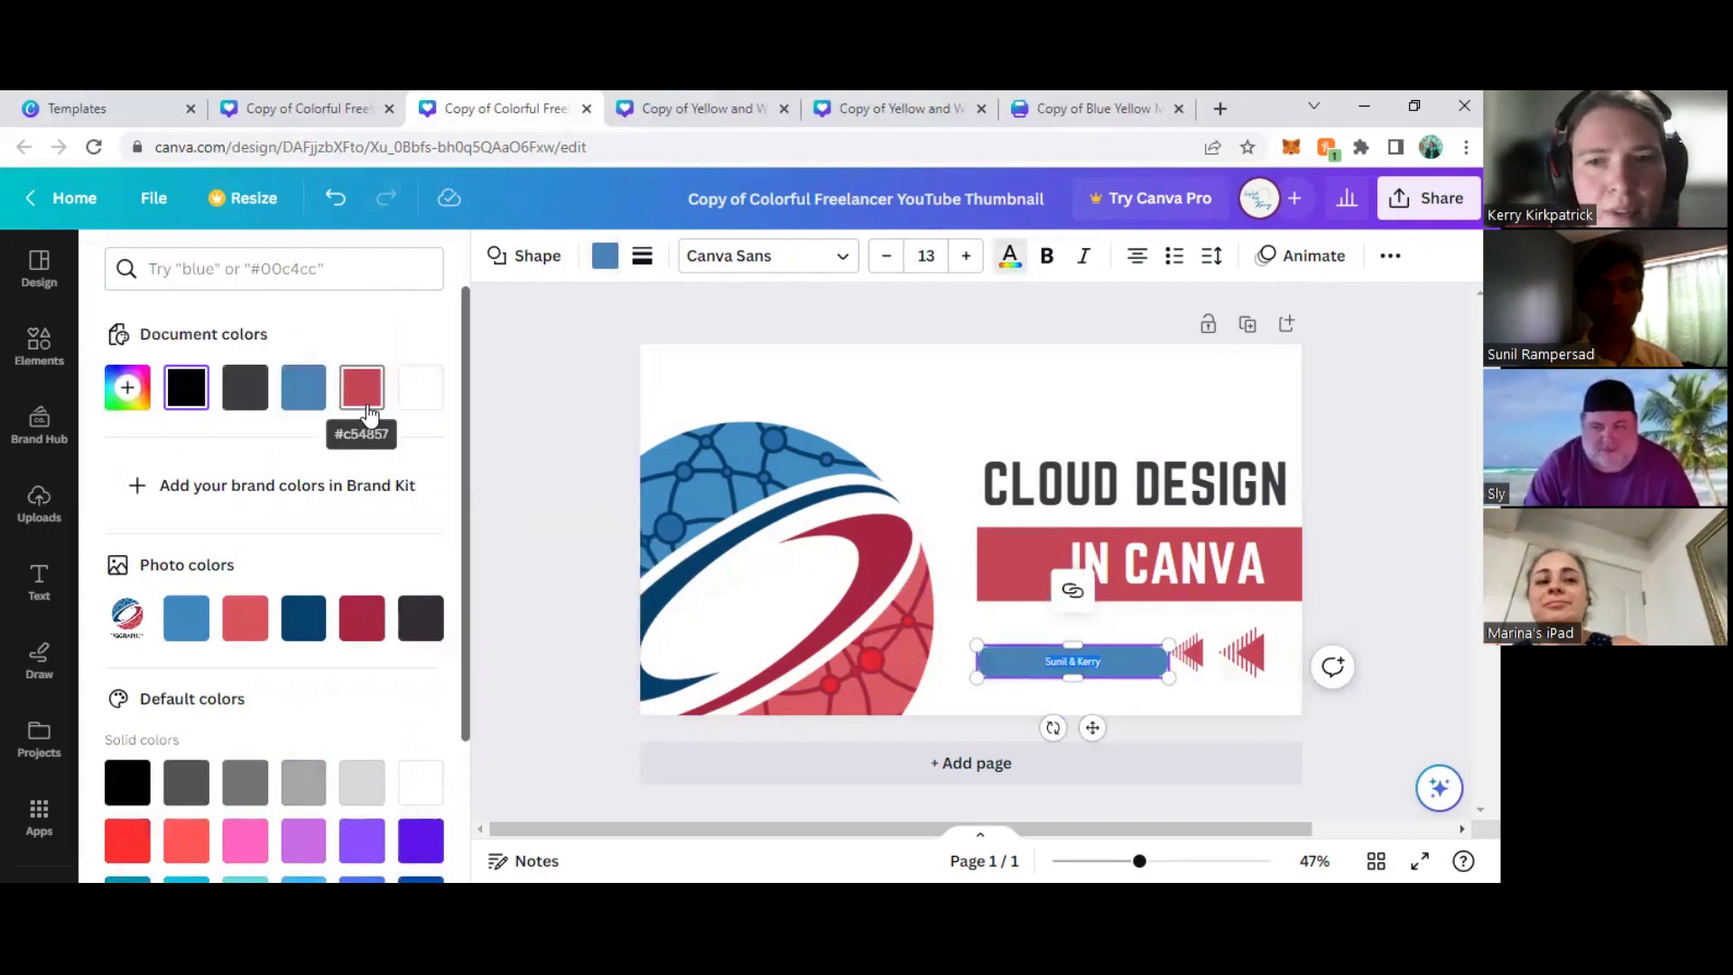
pyautogui.click(421, 388)
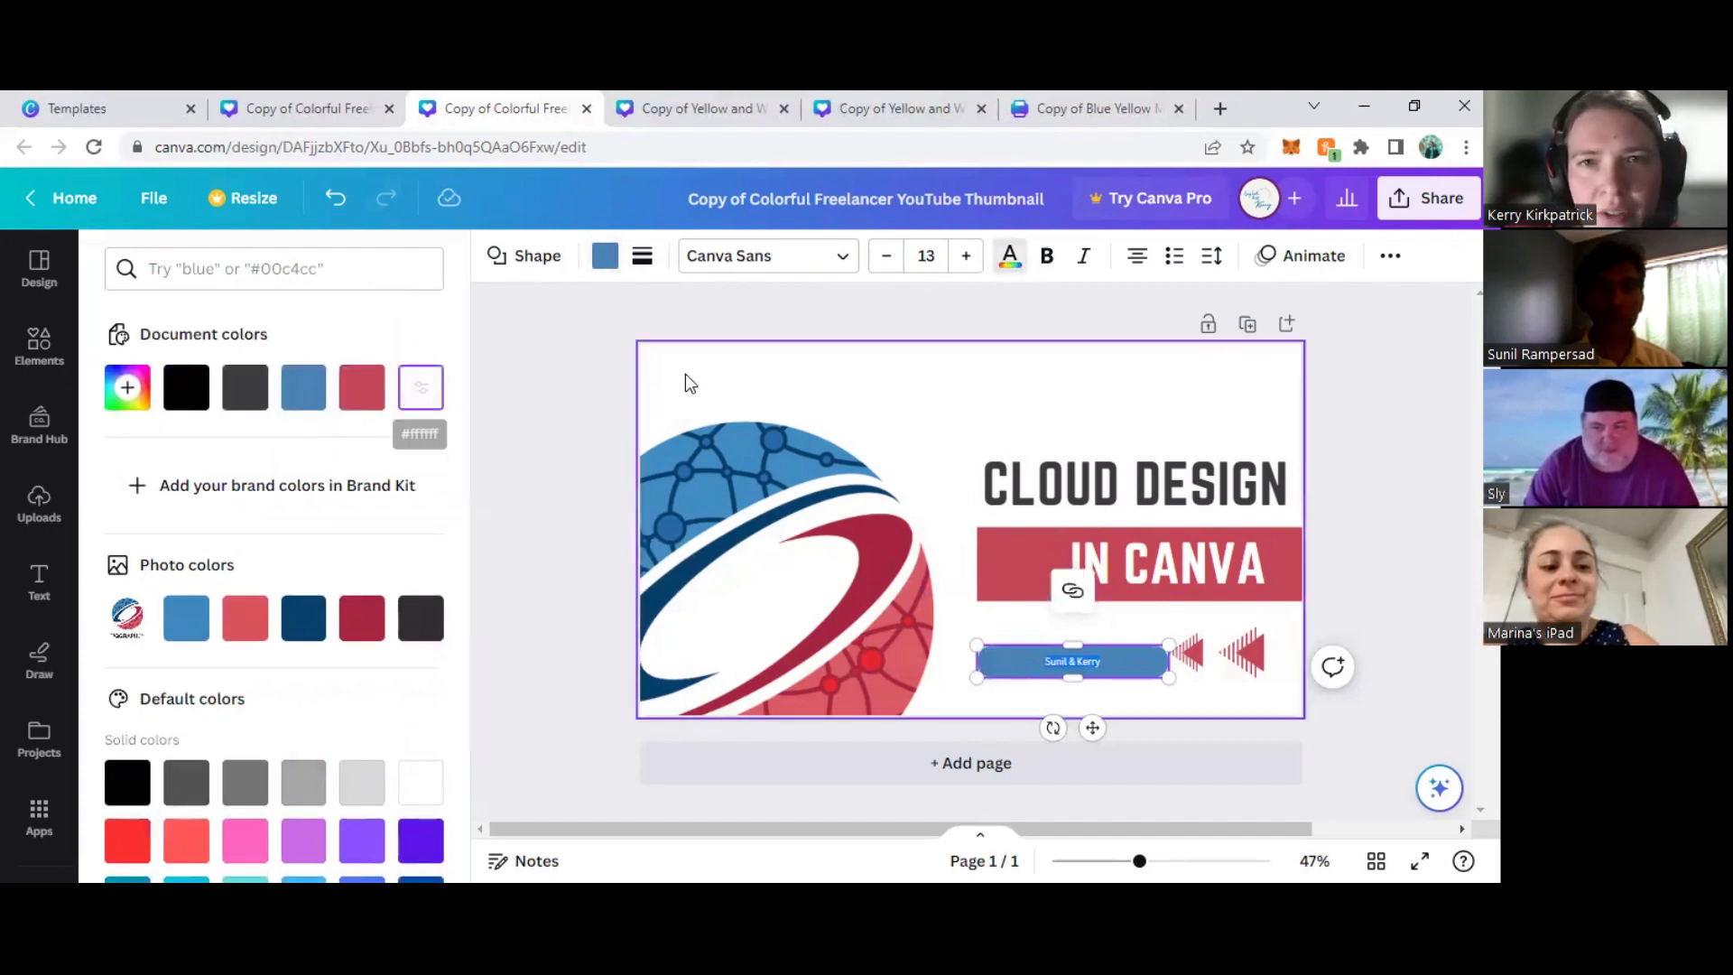
# - Enlarge the presenters' names in the blue bar to font size 30
pyautogui.click(967, 256)
pyautogui.click(967, 257)
pyautogui.click(967, 256)
pyautogui.click(967, 256)
pyautogui.click(967, 256)
pyautogui.click(967, 256)
pyautogui.click(967, 257)
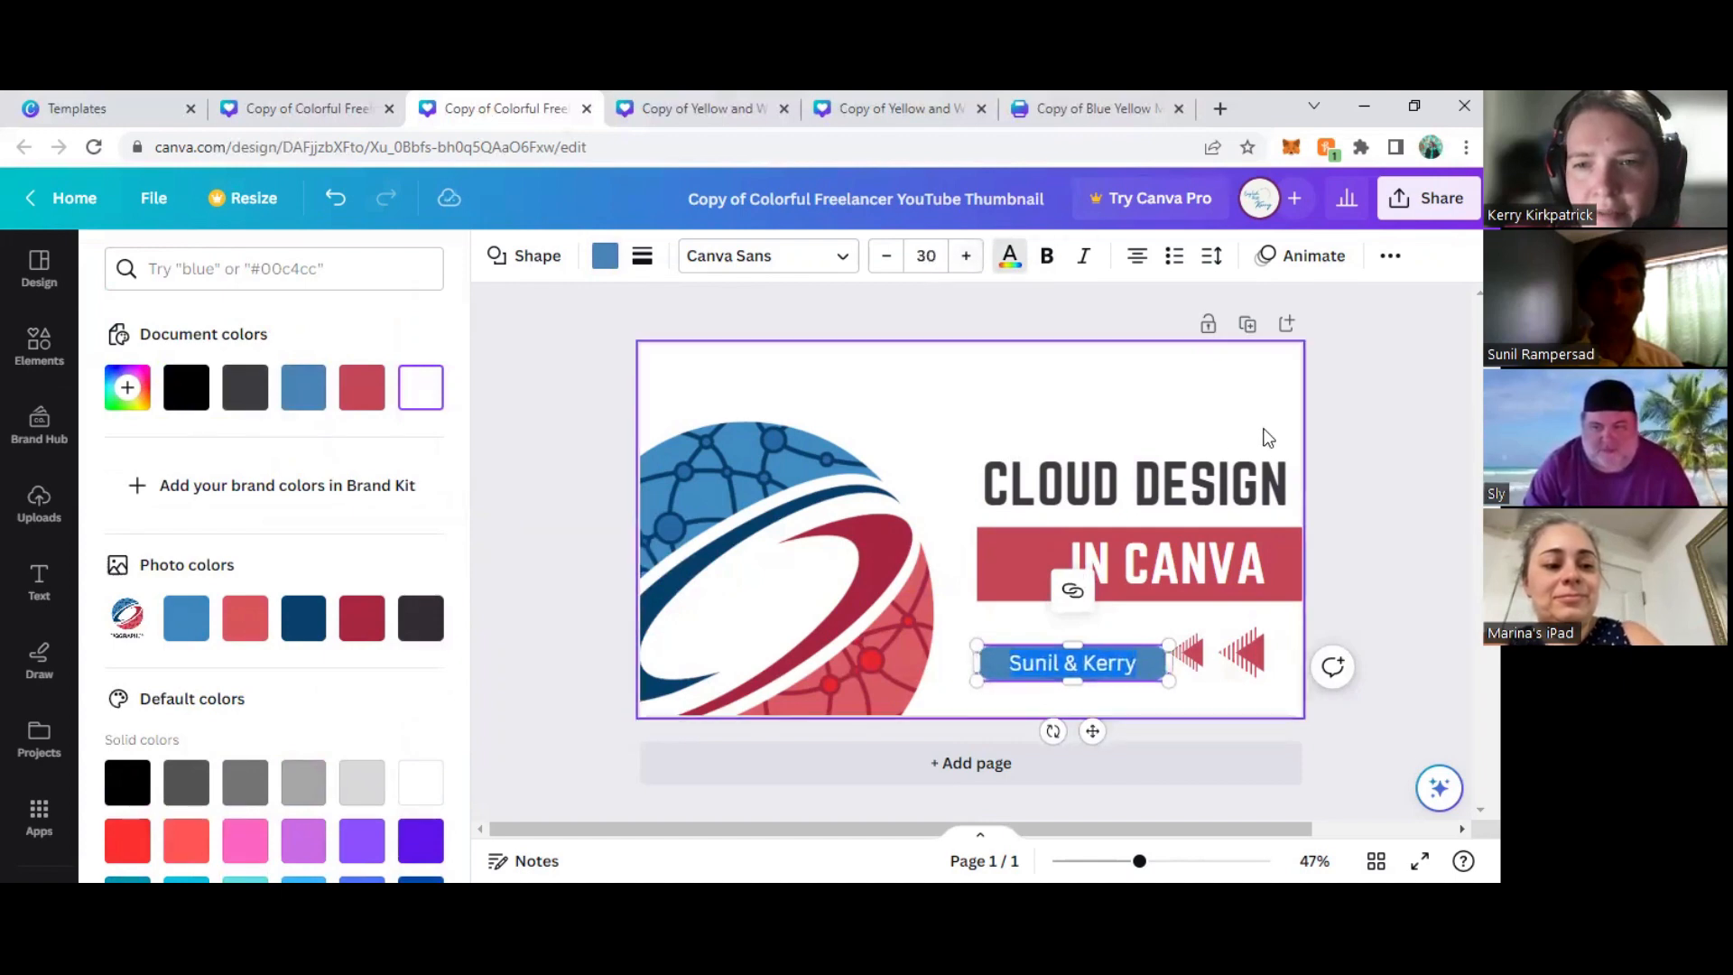
pyautogui.click(1358, 438)
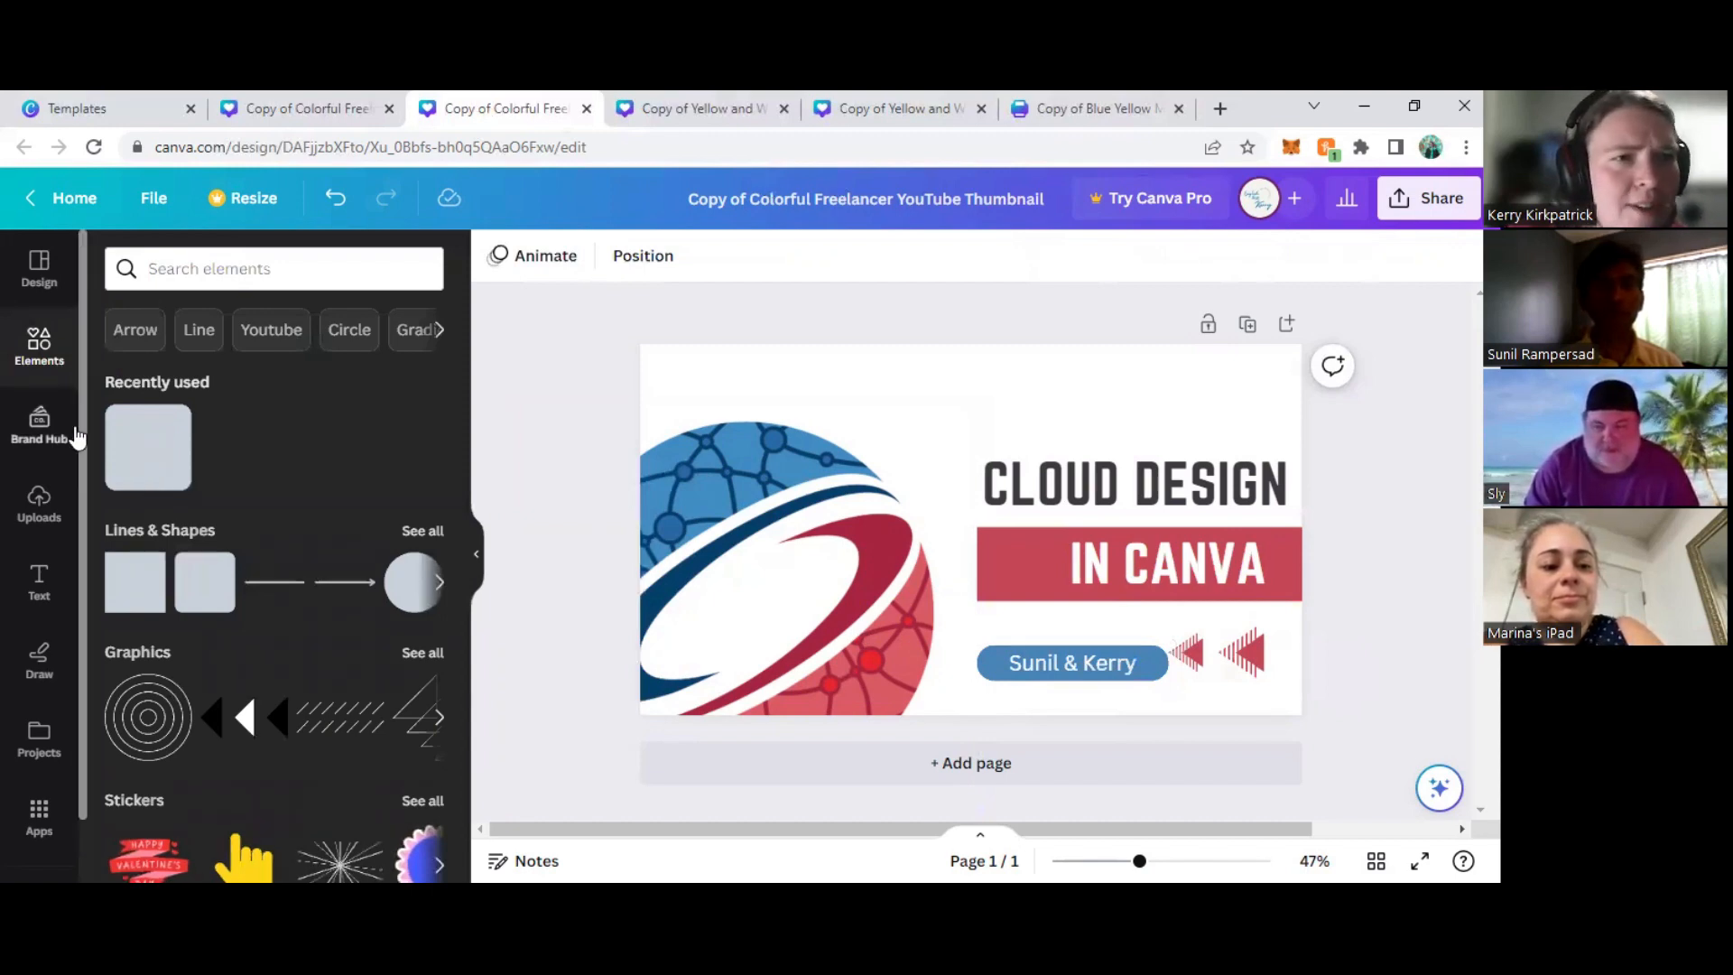
# - Try the animated starburst sticker over the heading and the globe, and delete it
pyautogui.scroll(-3, 285, 495)
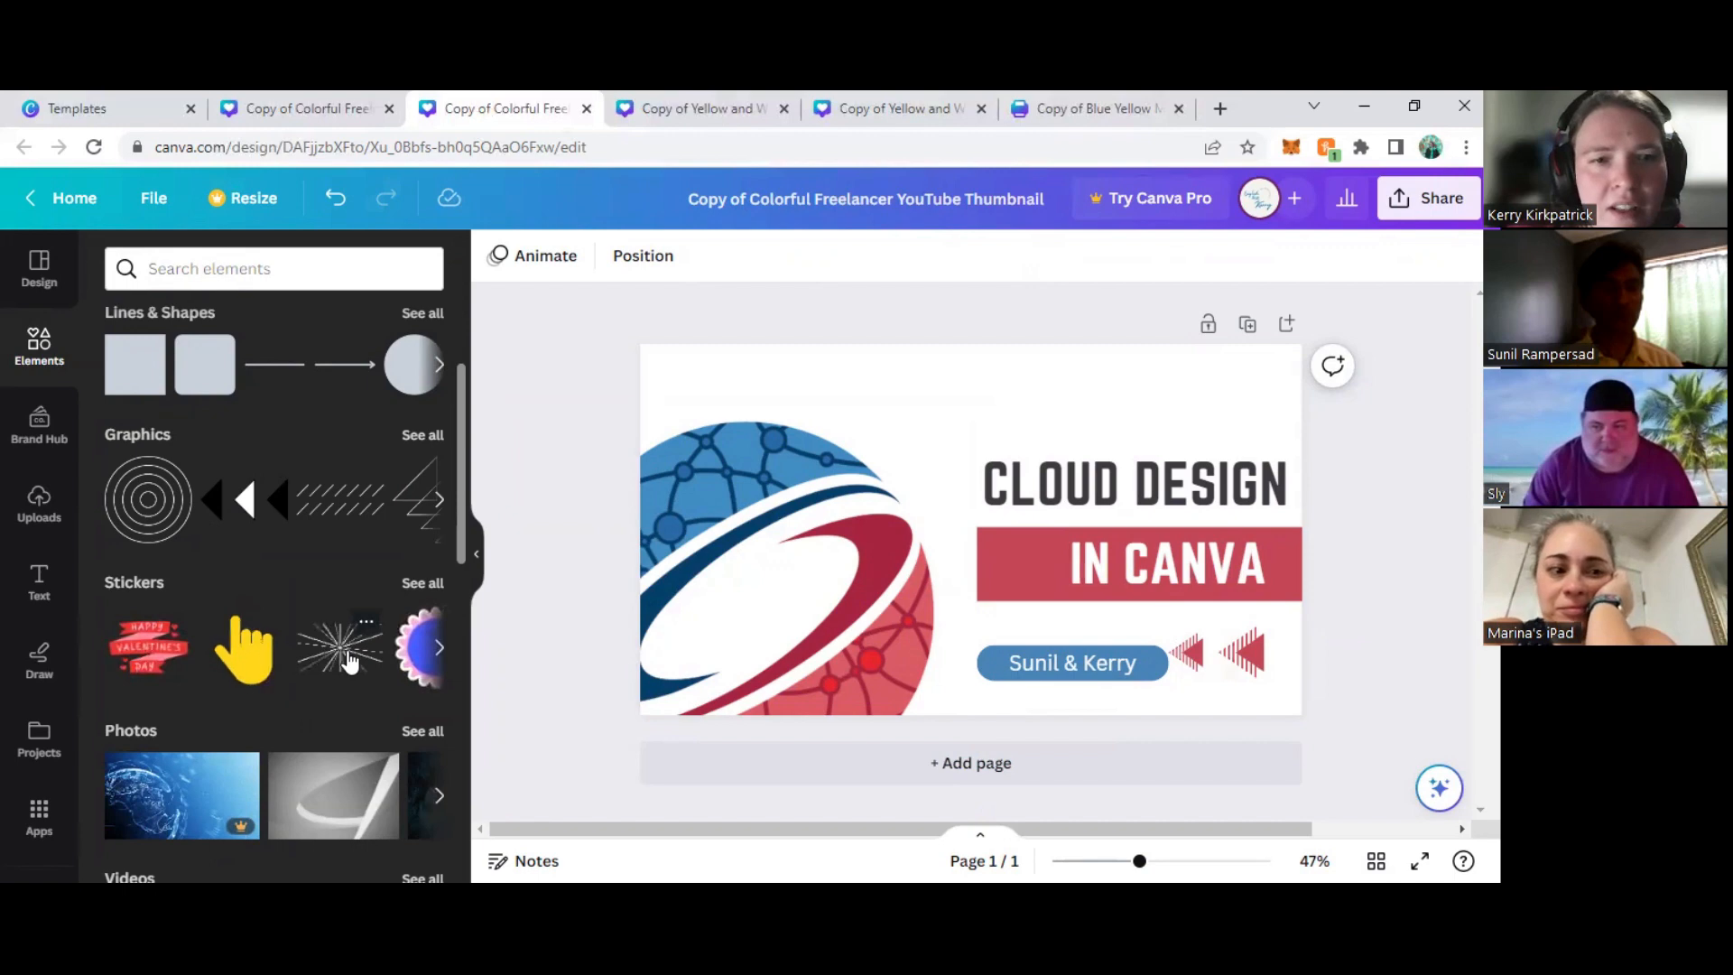
pyautogui.moveTo(990, 421); pyautogui.dragTo(1074, 403)
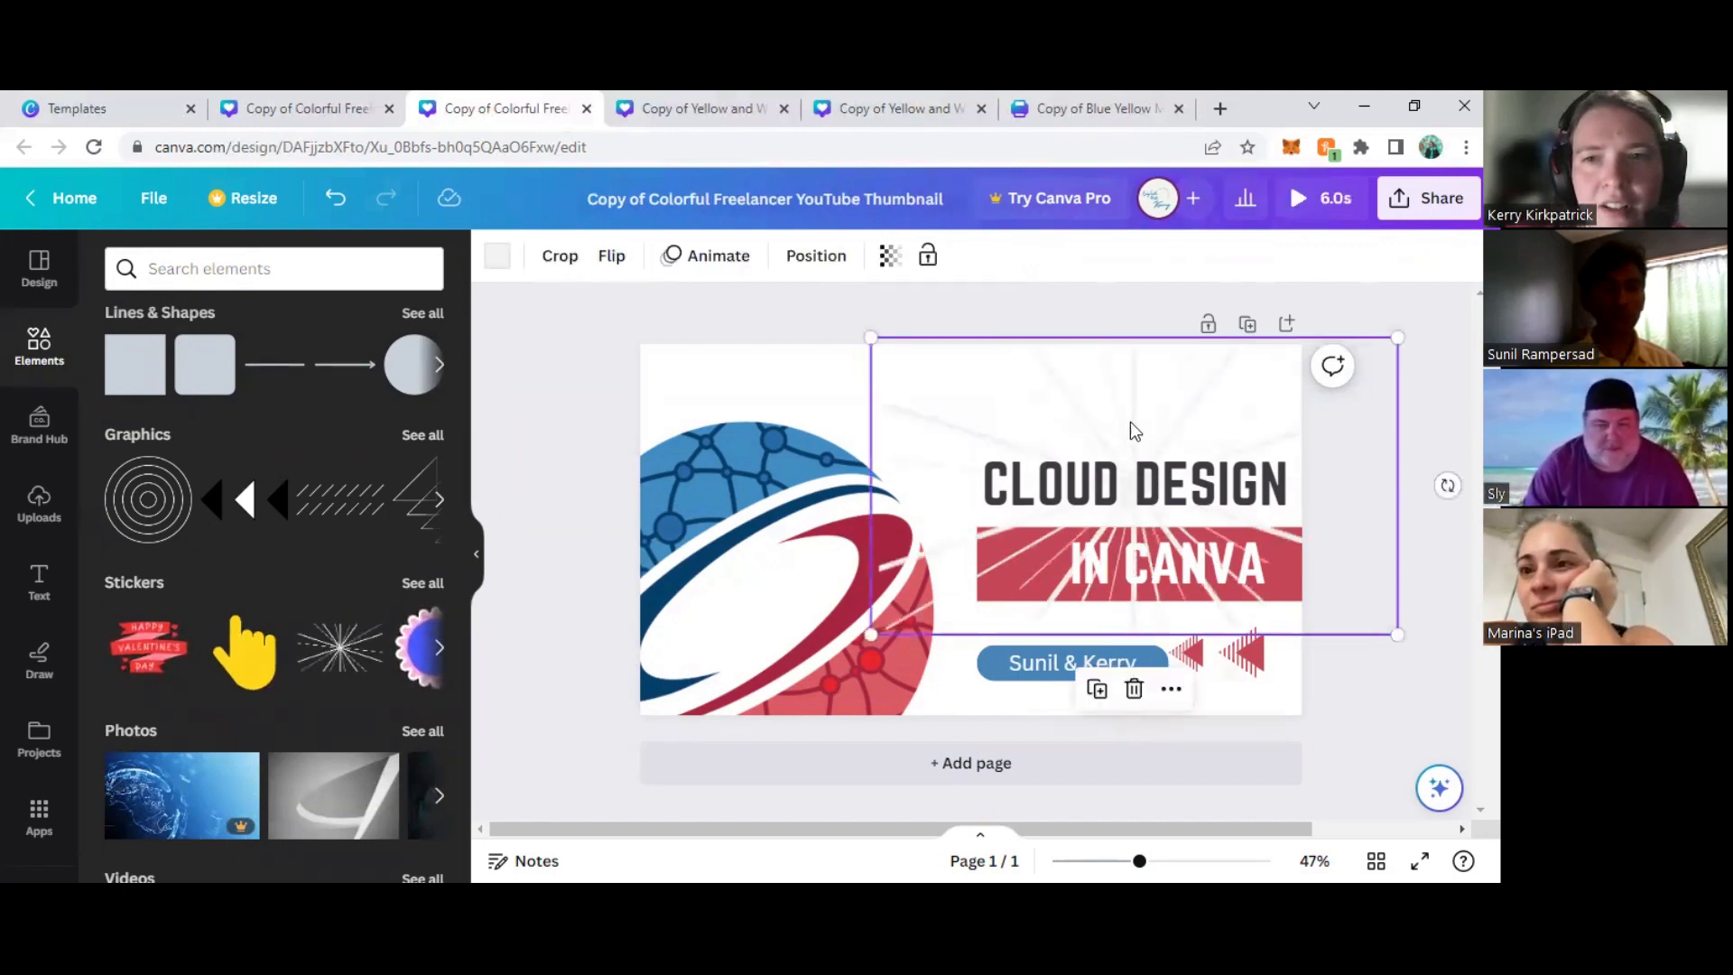
pyautogui.moveTo(1124, 432); pyautogui.dragTo(900, 430)
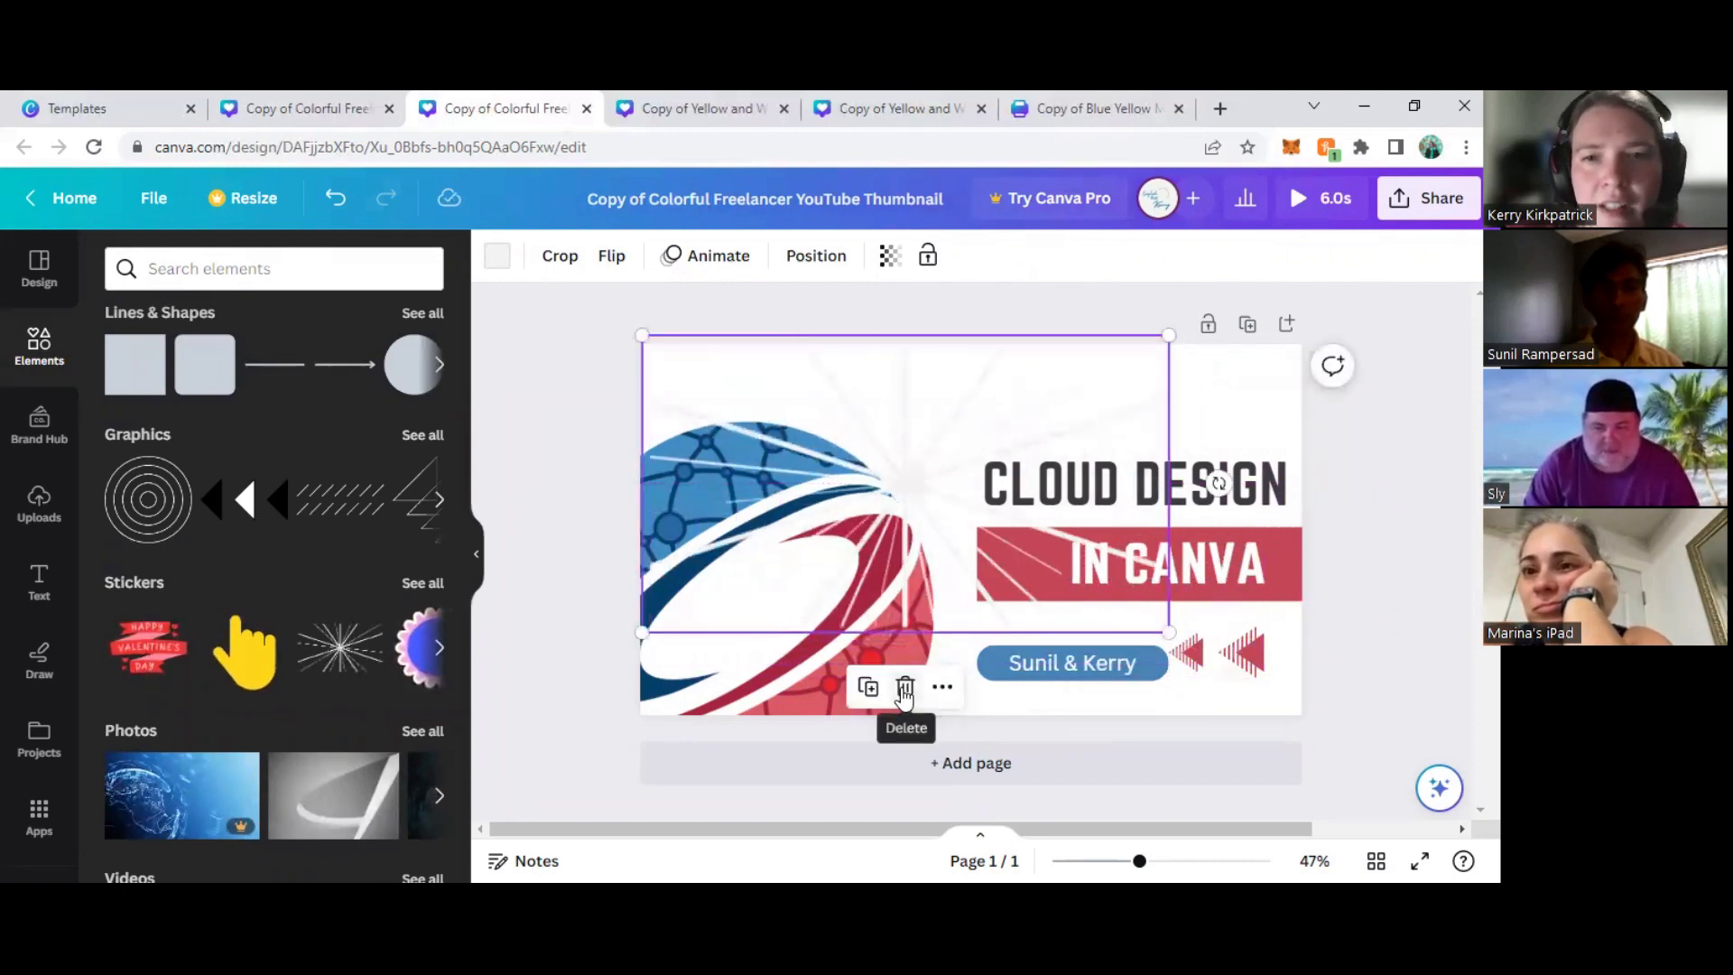
pyautogui.click(905, 688)
pyautogui.scroll(-1, 343, 542)
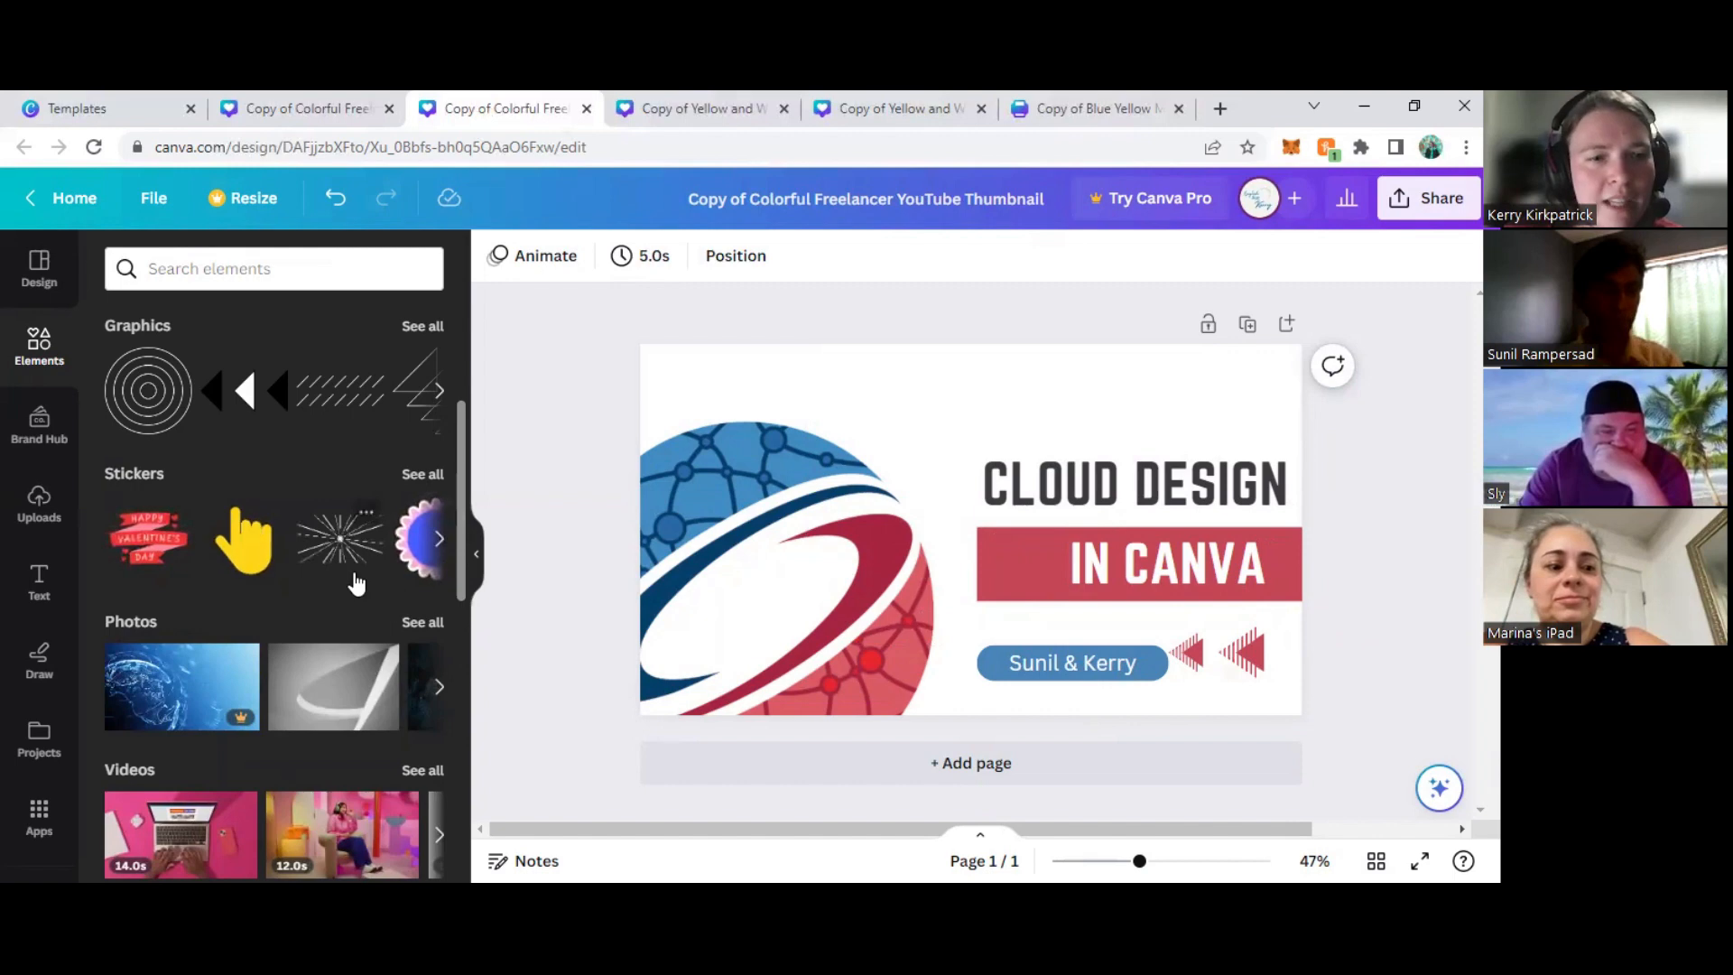
pyautogui.scroll(-3, 356, 584)
pyautogui.click(439, 470)
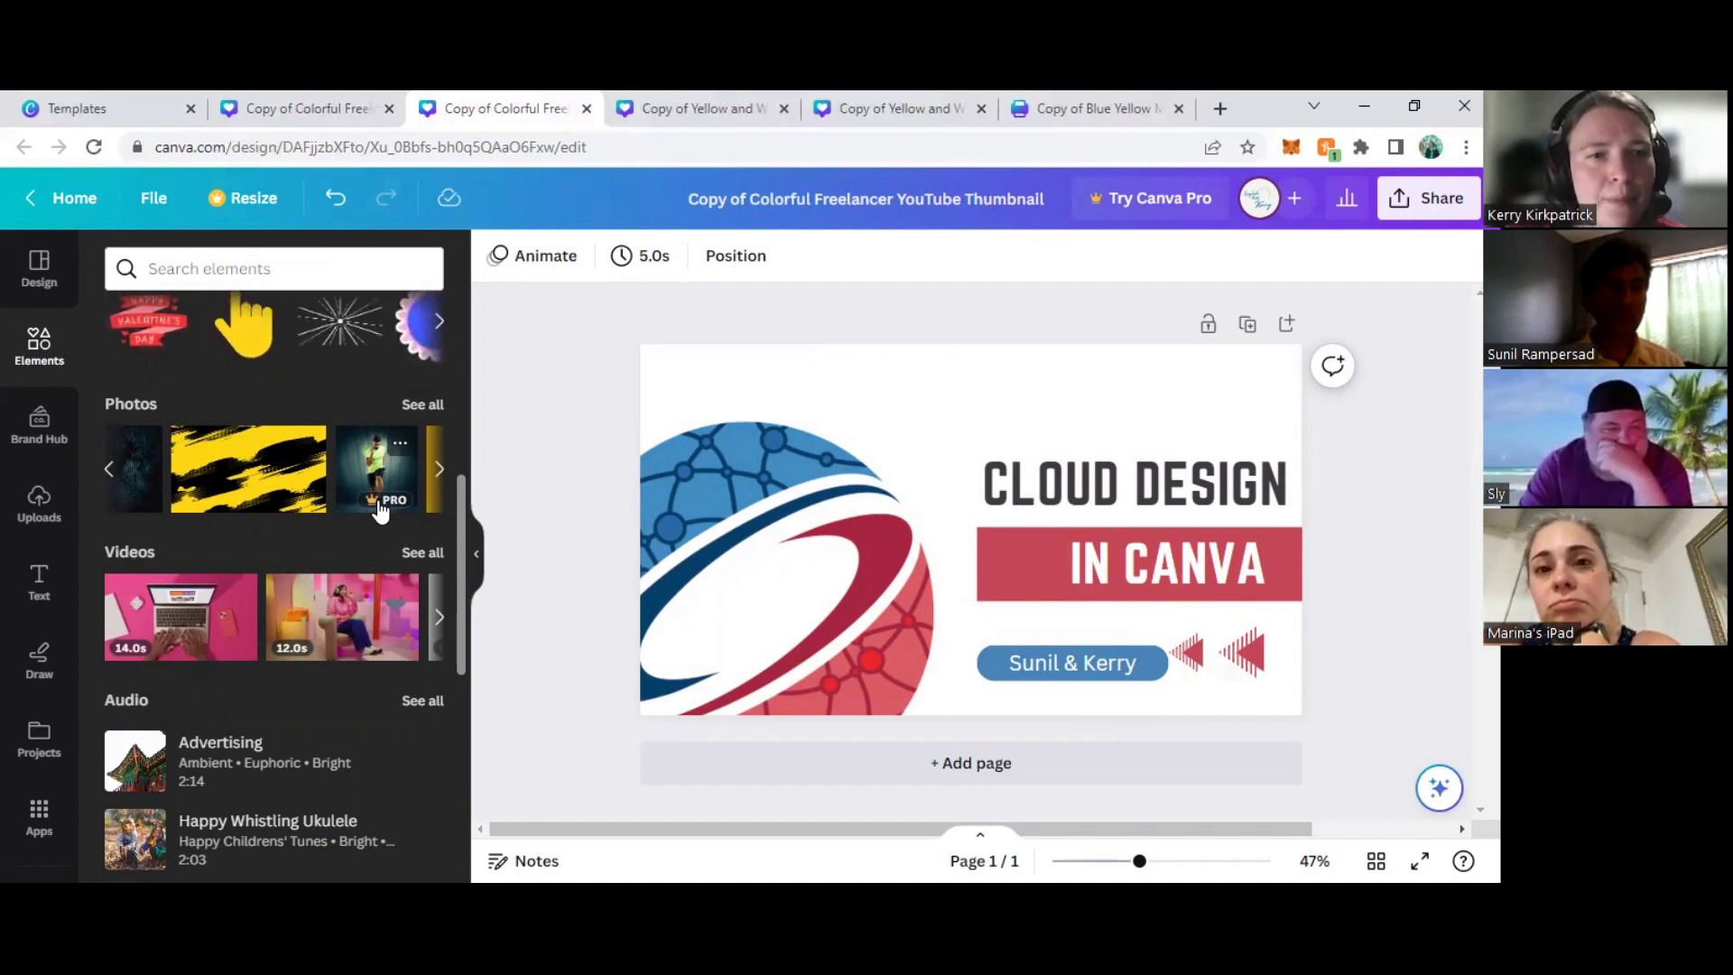
pyautogui.scroll(-2, 339, 458)
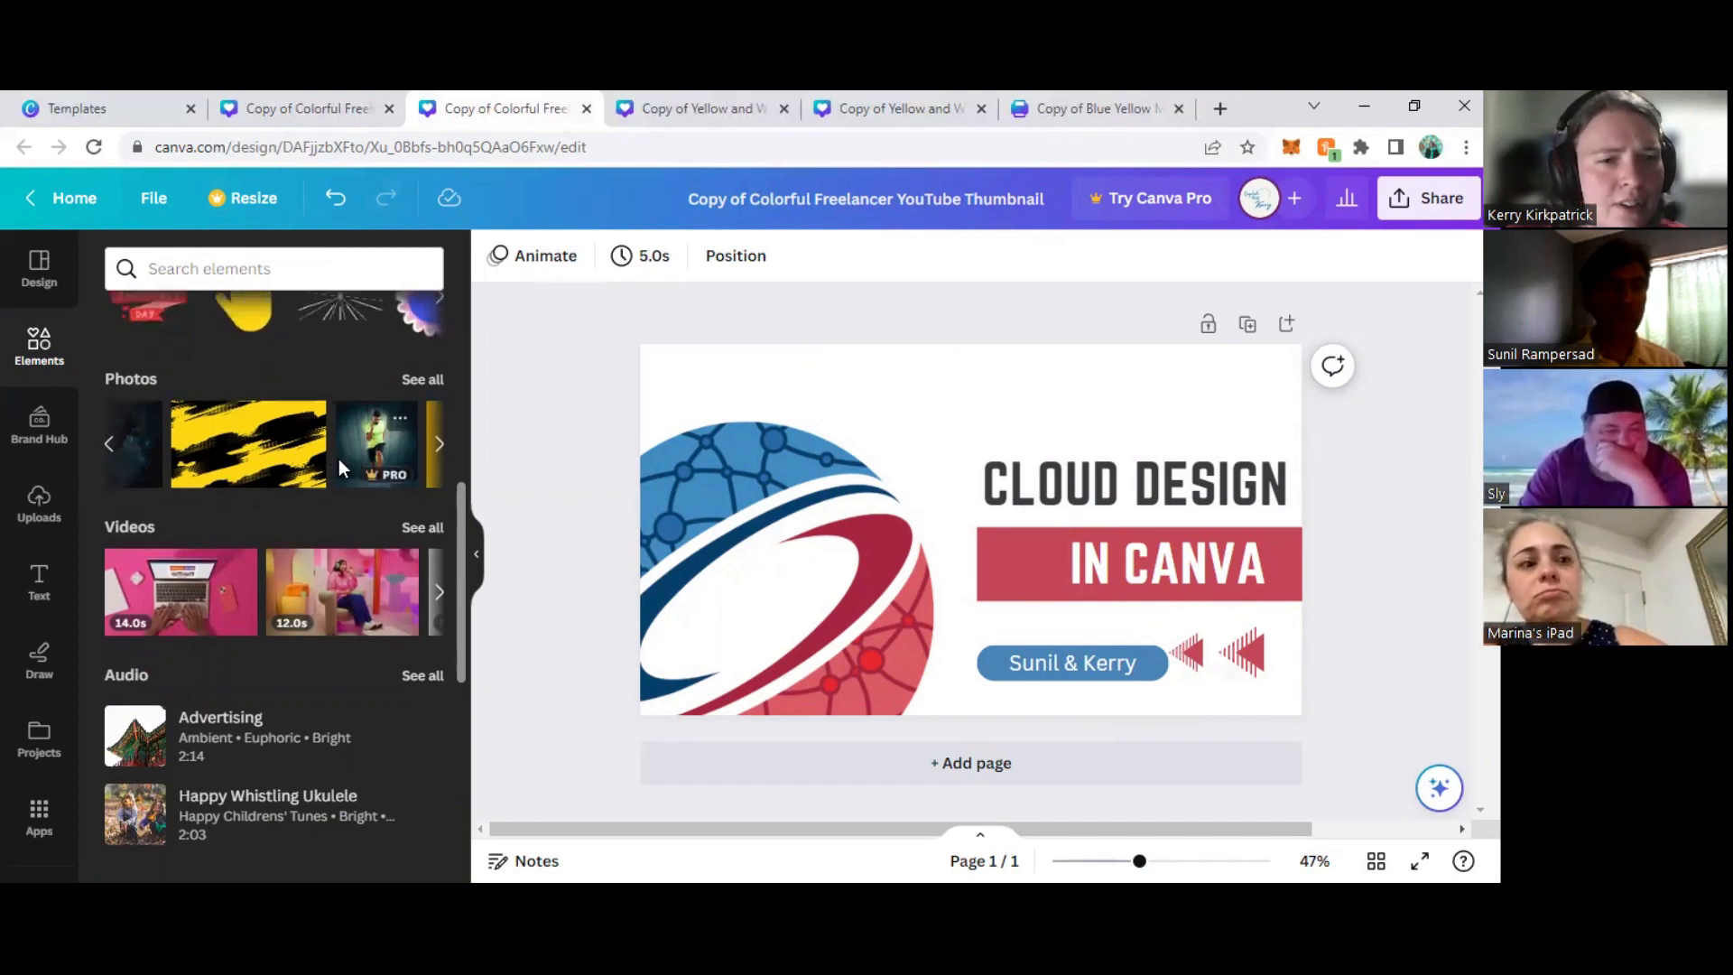
pyautogui.scroll(3, 346, 486)
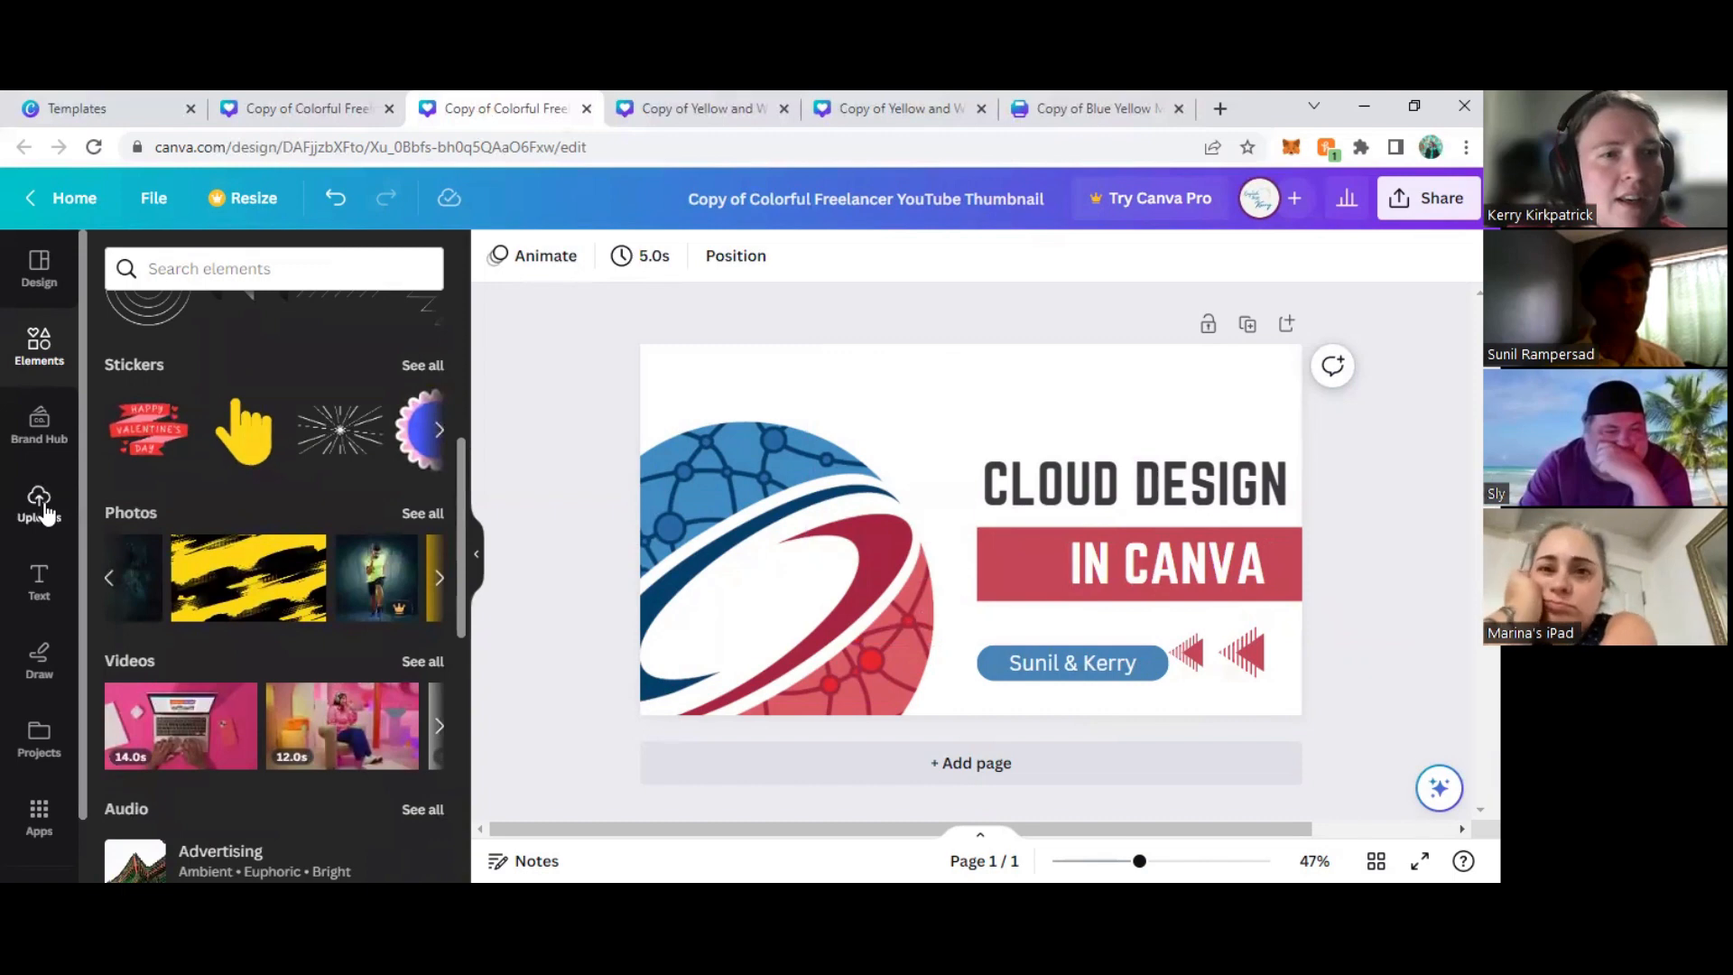
# - In the "INTRO TO CLOUD-BASED DESIGN" Facebook cover, replace the photo in the round frame with the uploaded brain image
pyautogui.click(695, 107)
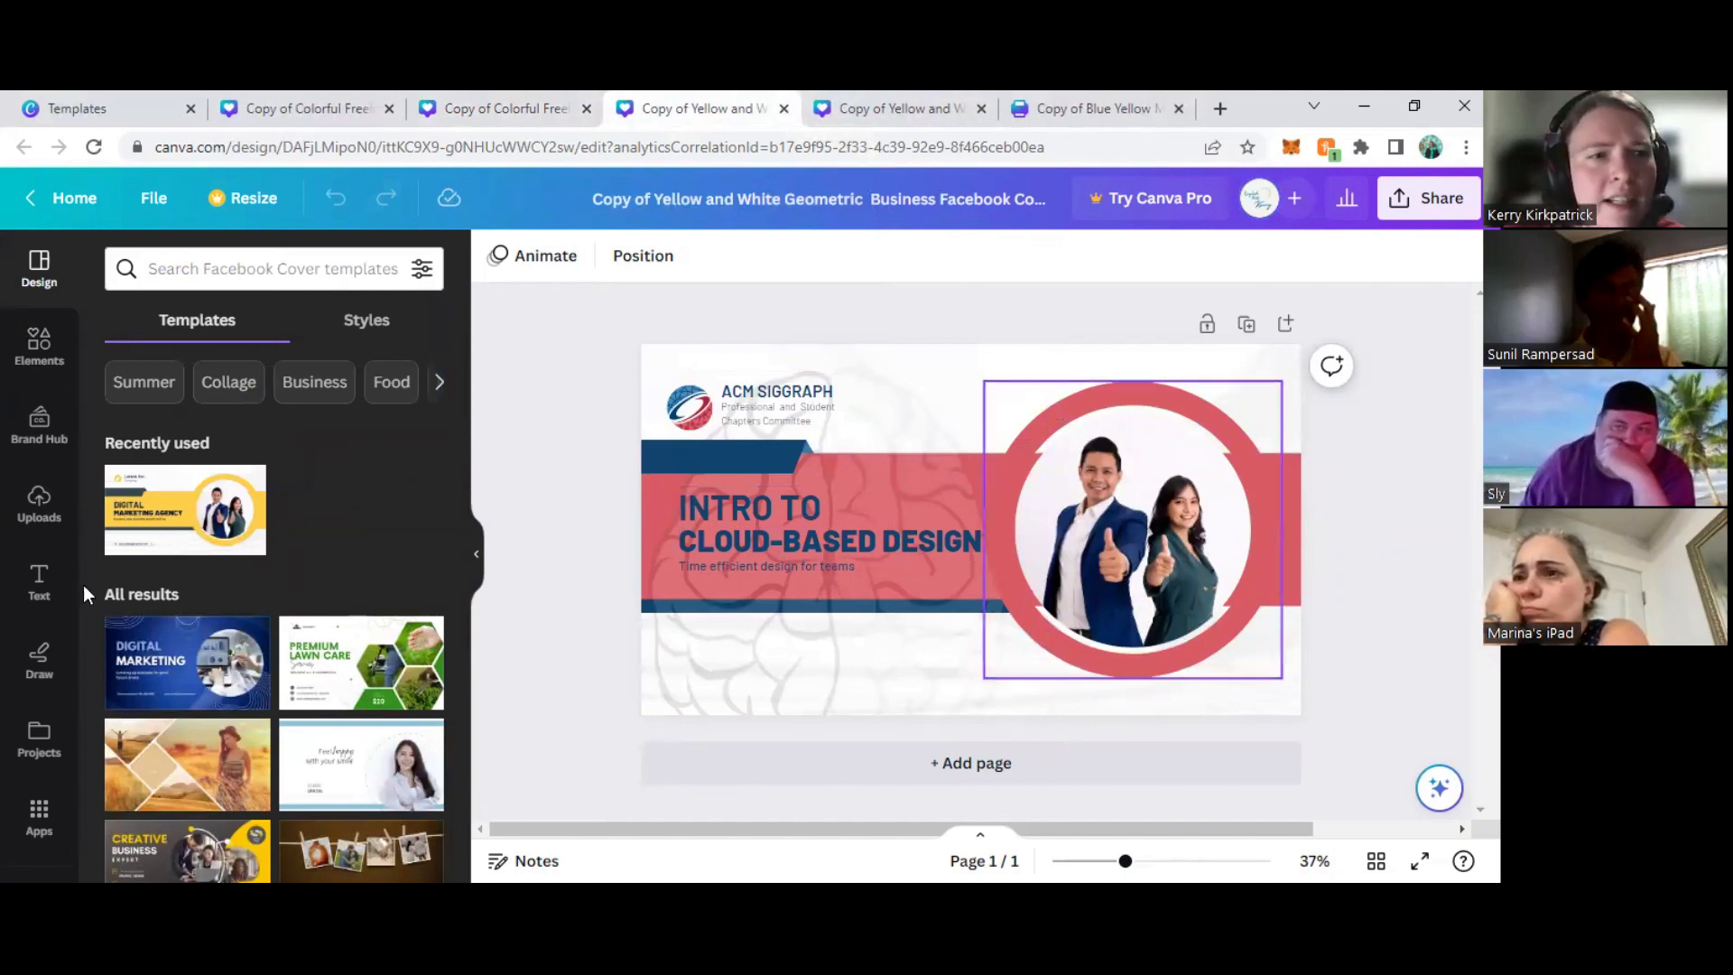
pyautogui.click(39, 501)
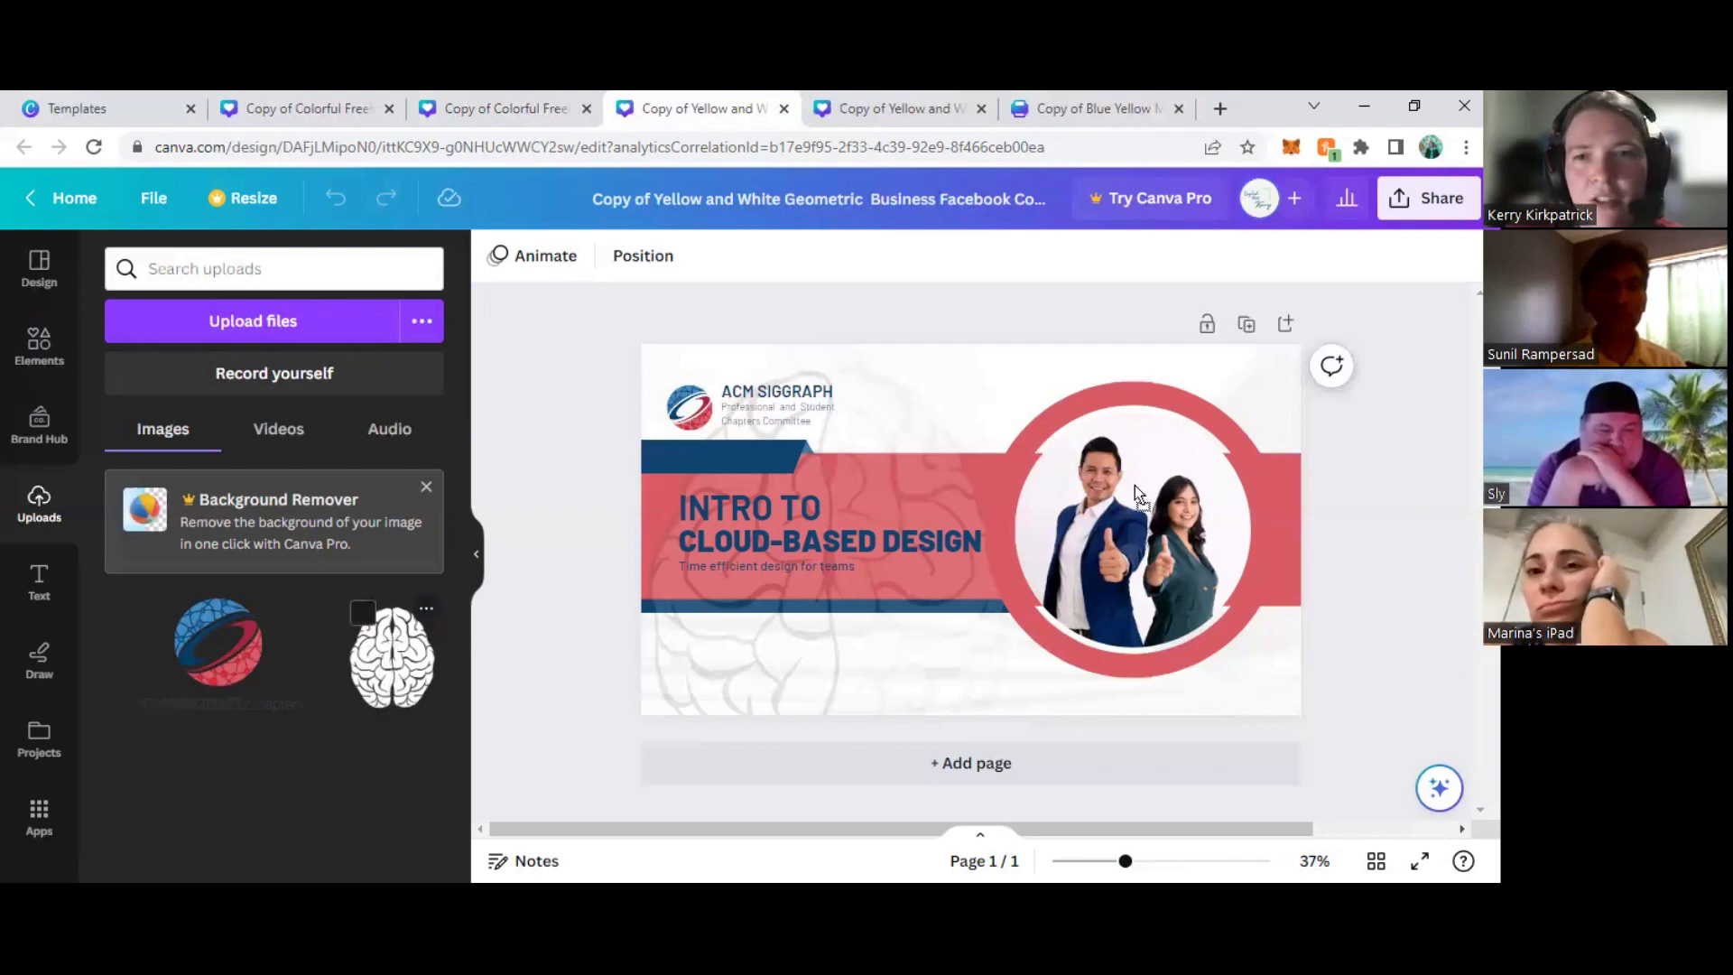
pyautogui.moveTo(1111, 483); pyautogui.dragTo(1156, 643)
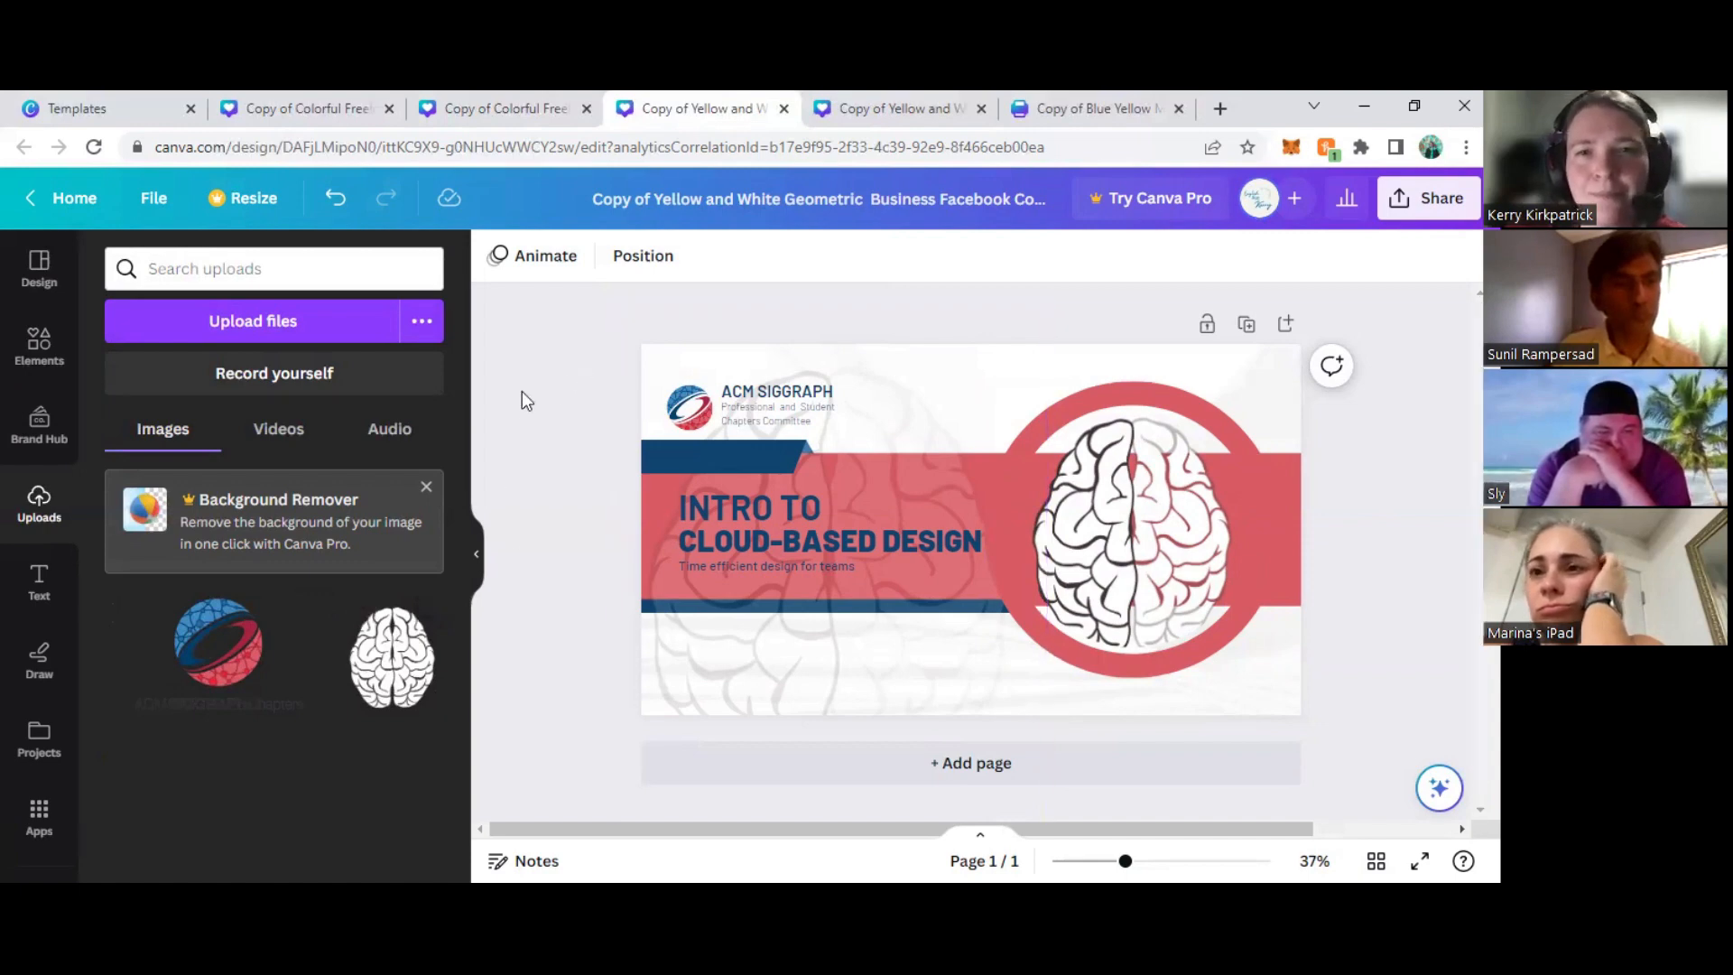
# - In the yellow "DIGITAL MARKETING AGENCY" Facebook cover, delete the "Larana, Inc." name, the "Company" line and the house logo
pyautogui.click(862, 116)
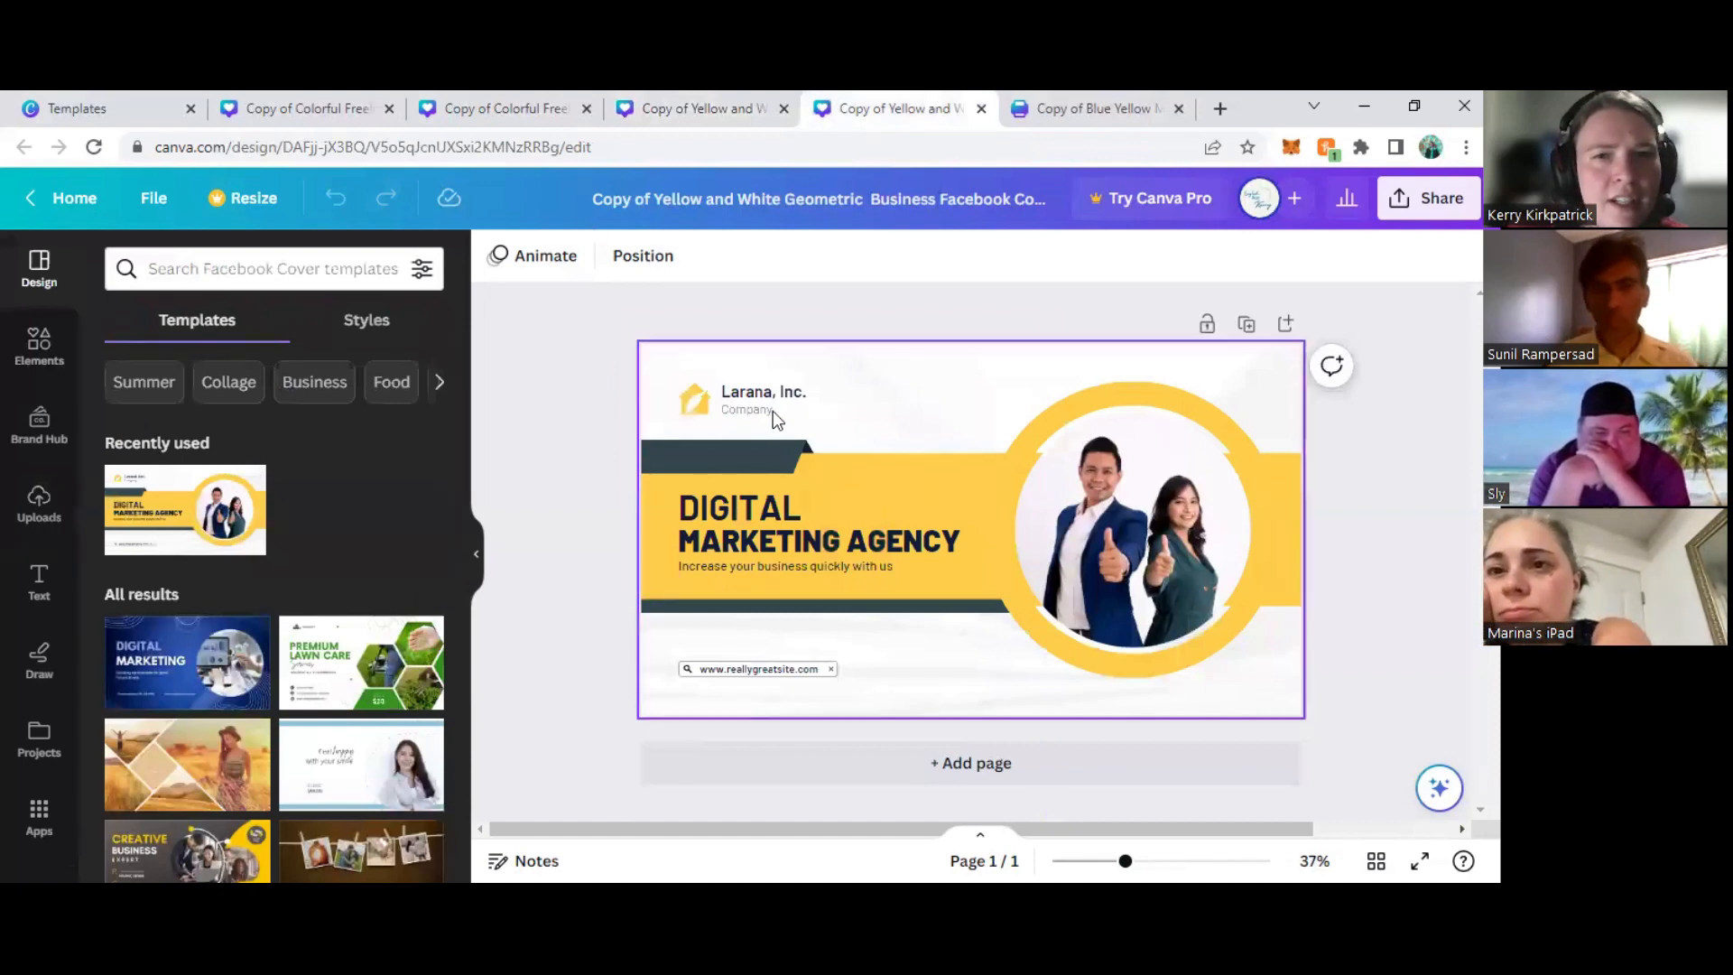
pyautogui.click(745, 397)
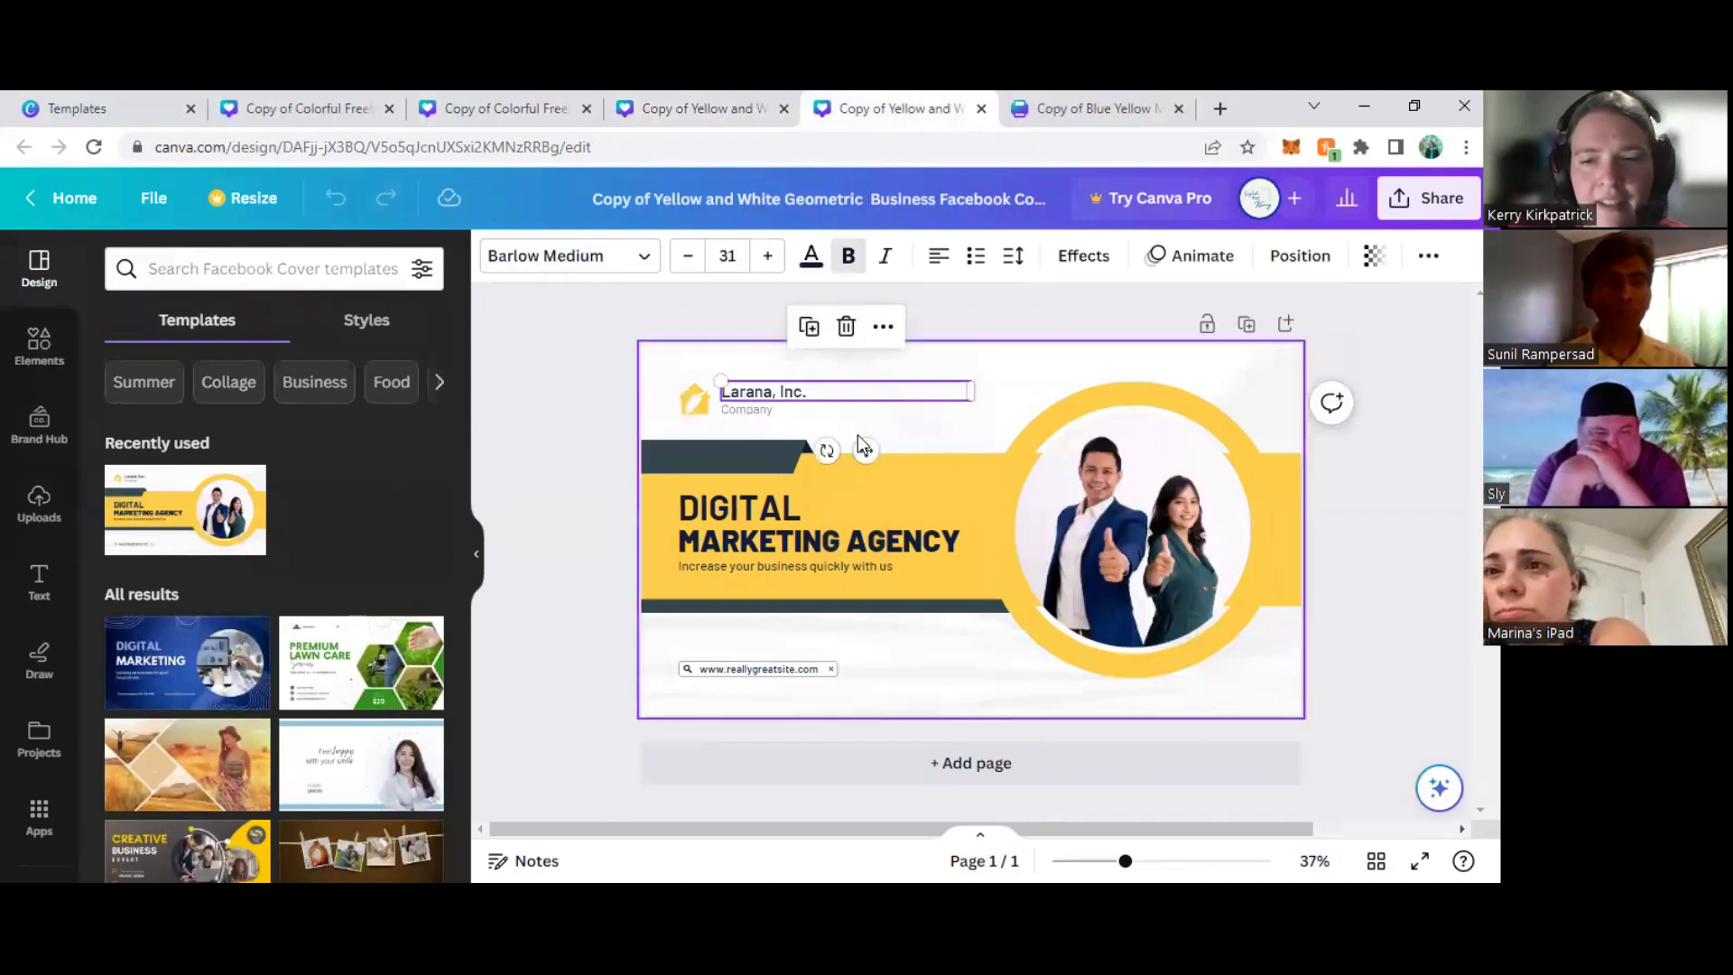
pyautogui.press('Delete')
pyautogui.click(739, 408)
pyautogui.press('Delete')
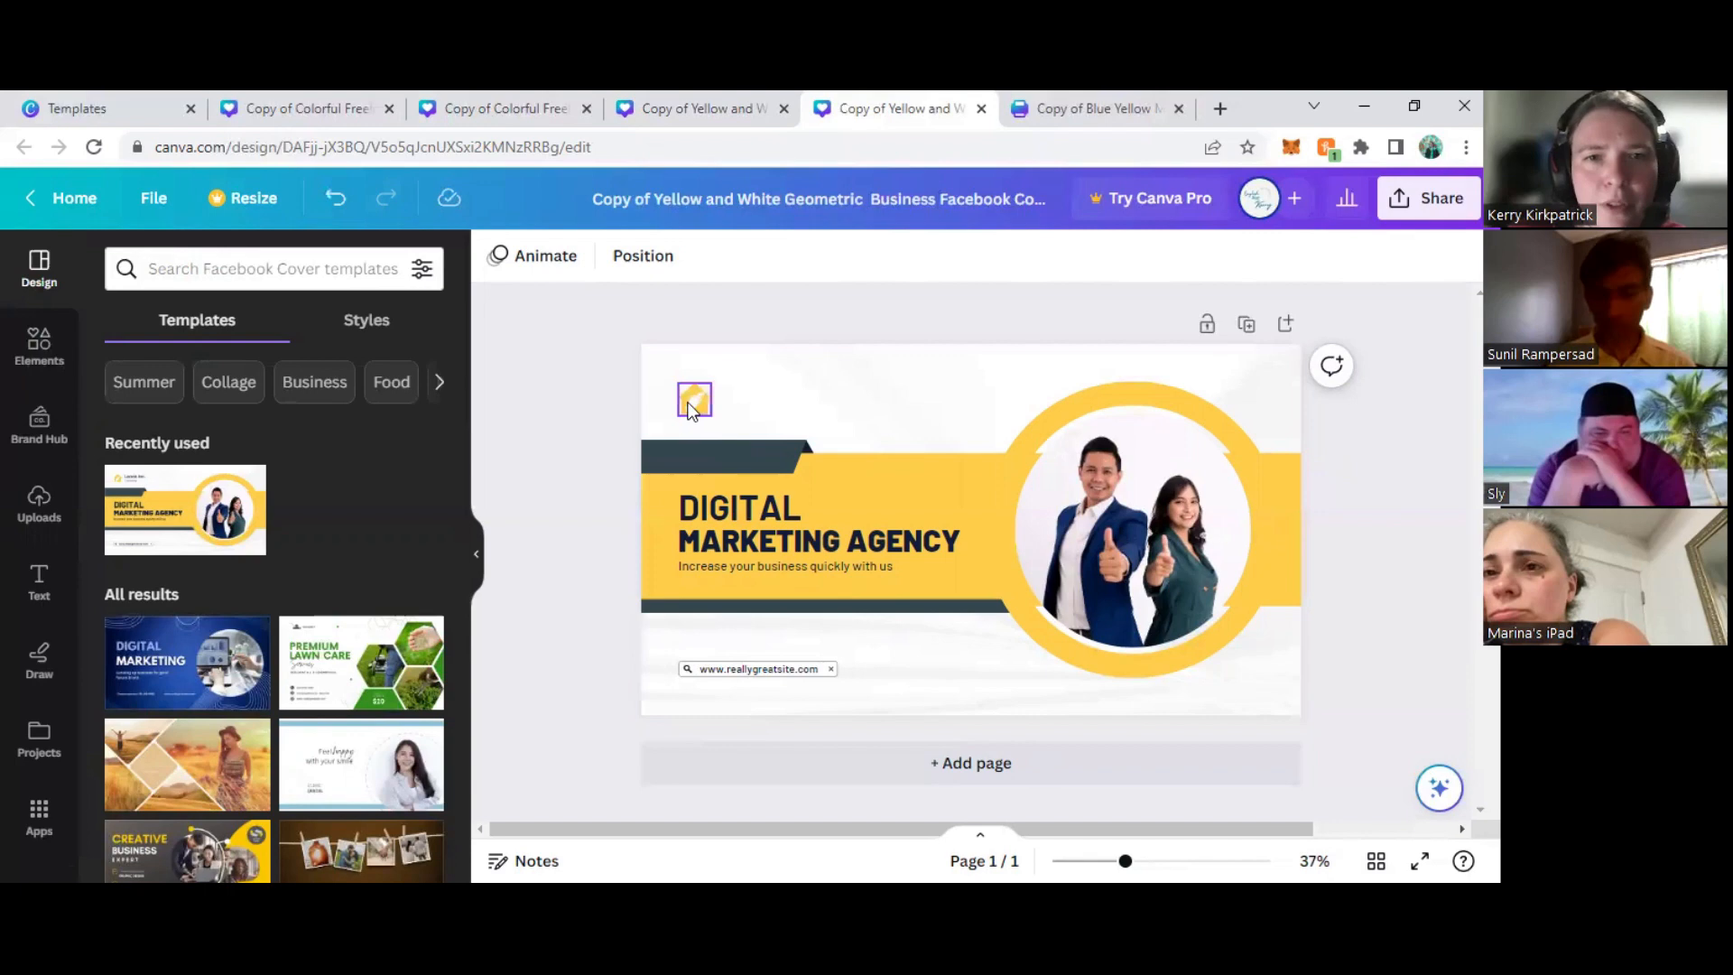
pyautogui.click(705, 411)
pyautogui.press('Delete')
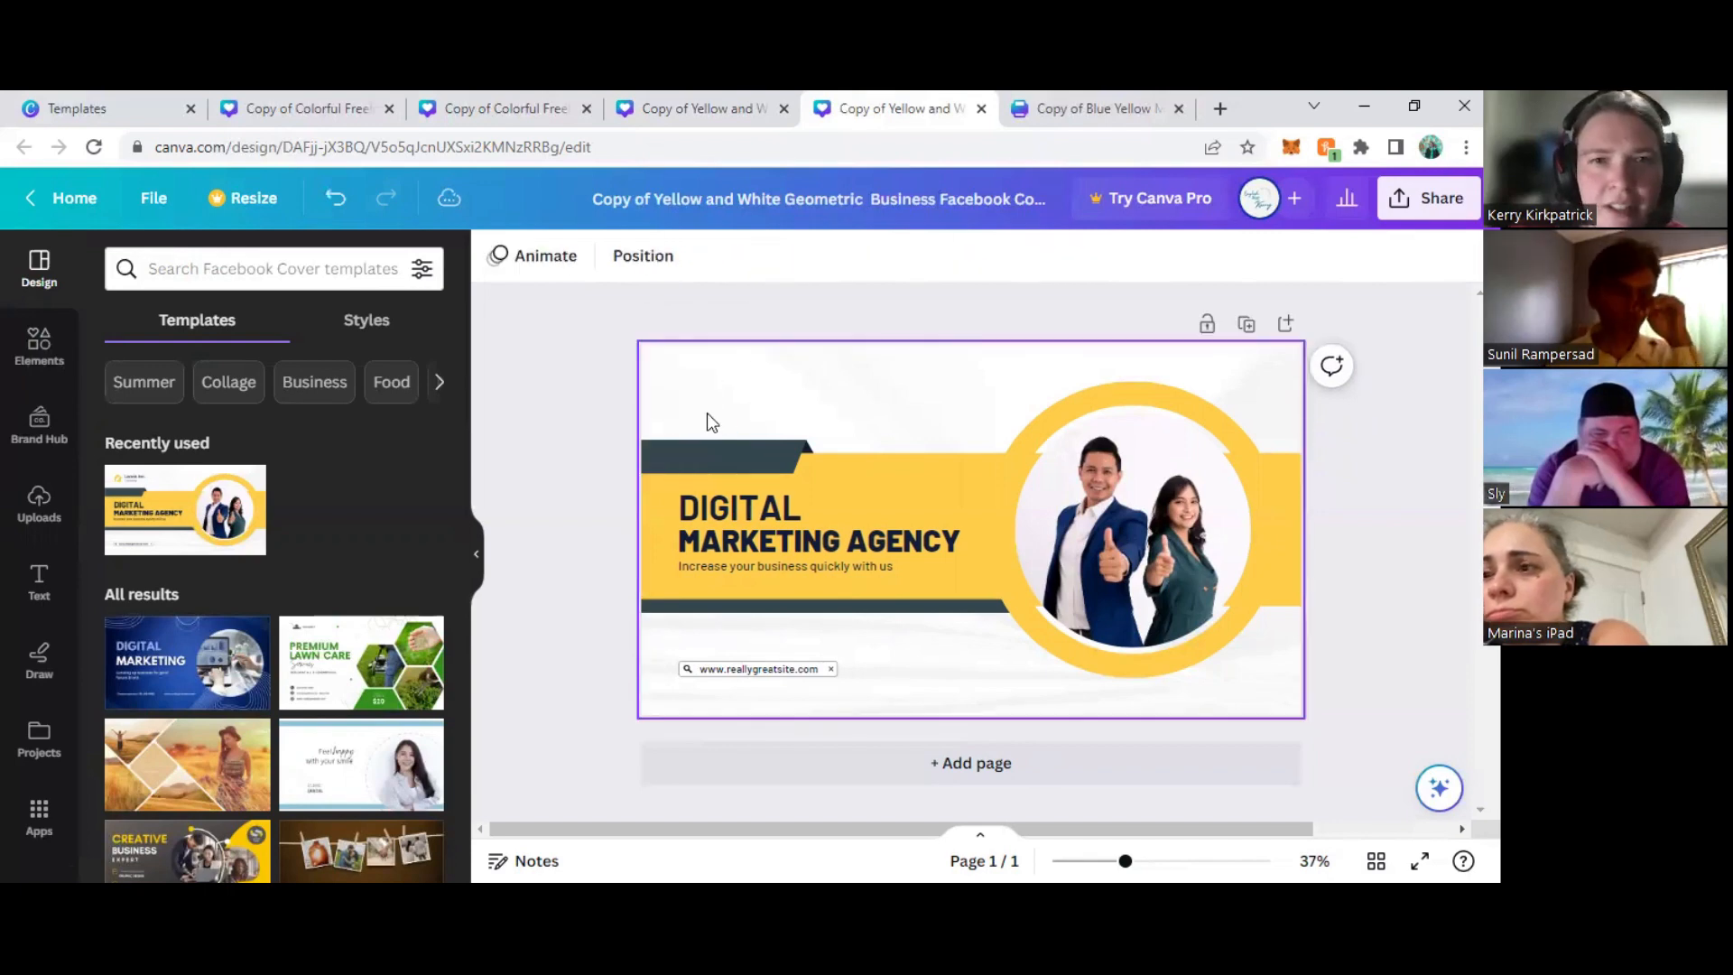
# - Place the uploaded ACM SIGGRAPH Chapters logo on the yellow cover and detach it from the page background
pyautogui.click(41, 501)
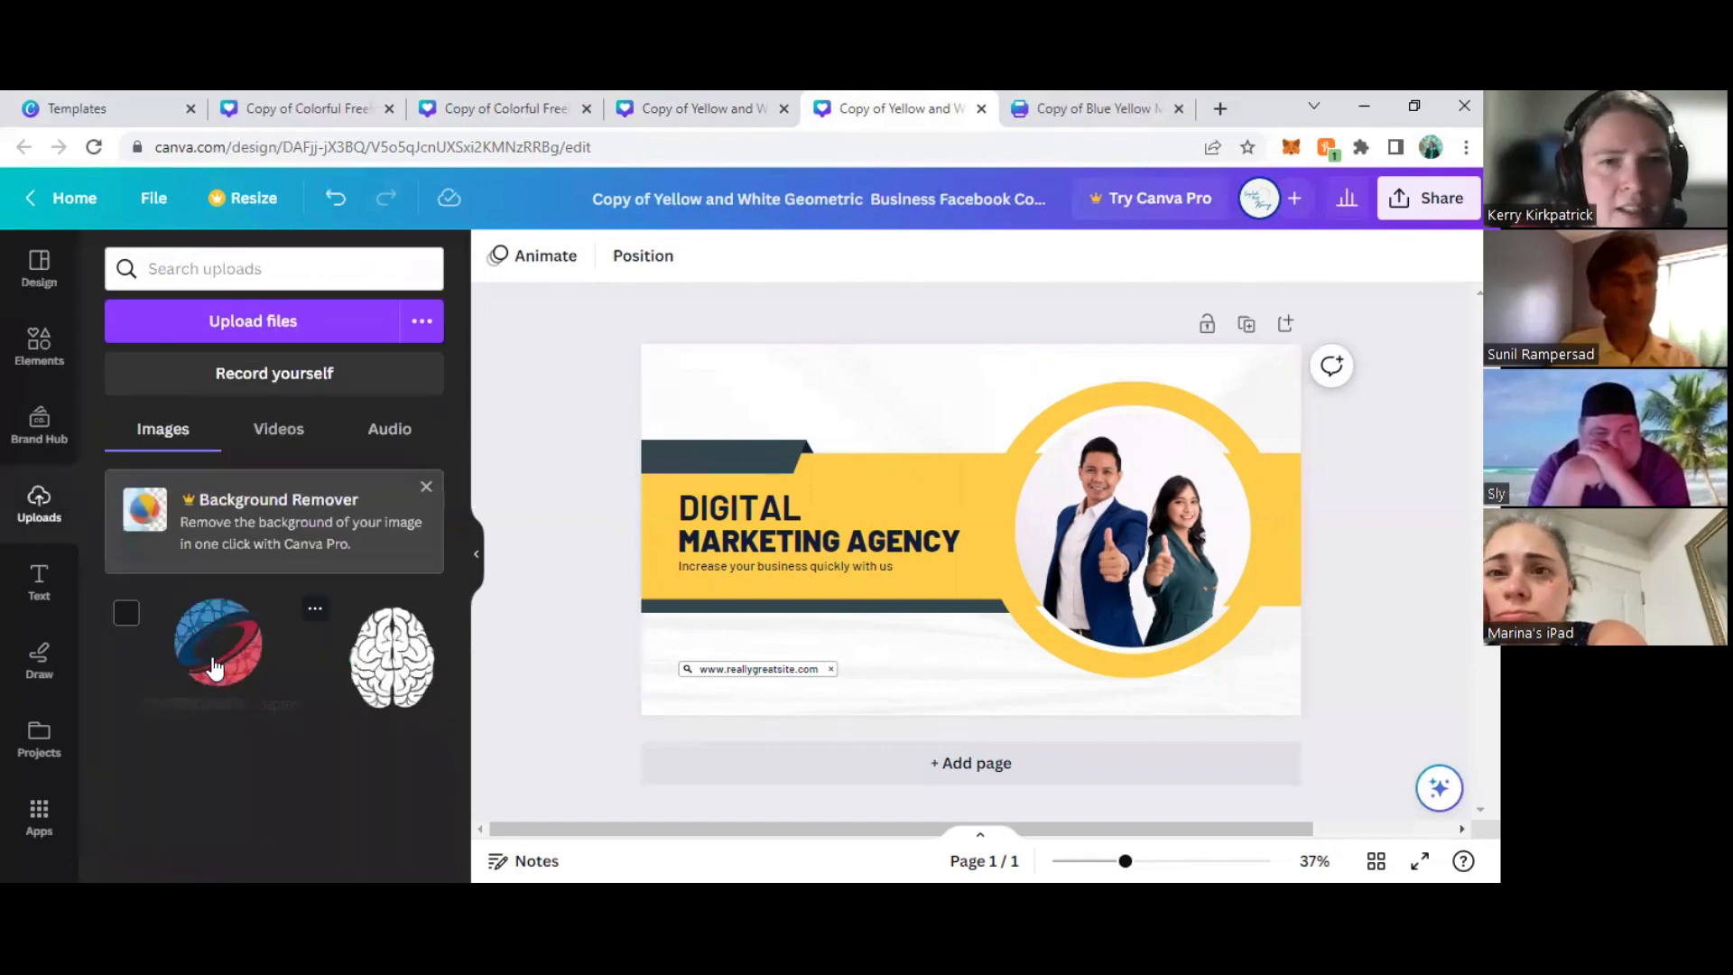
pyautogui.moveTo(654, 385); pyautogui.dragTo(849, 391)
pyautogui.rightClick(849, 392)
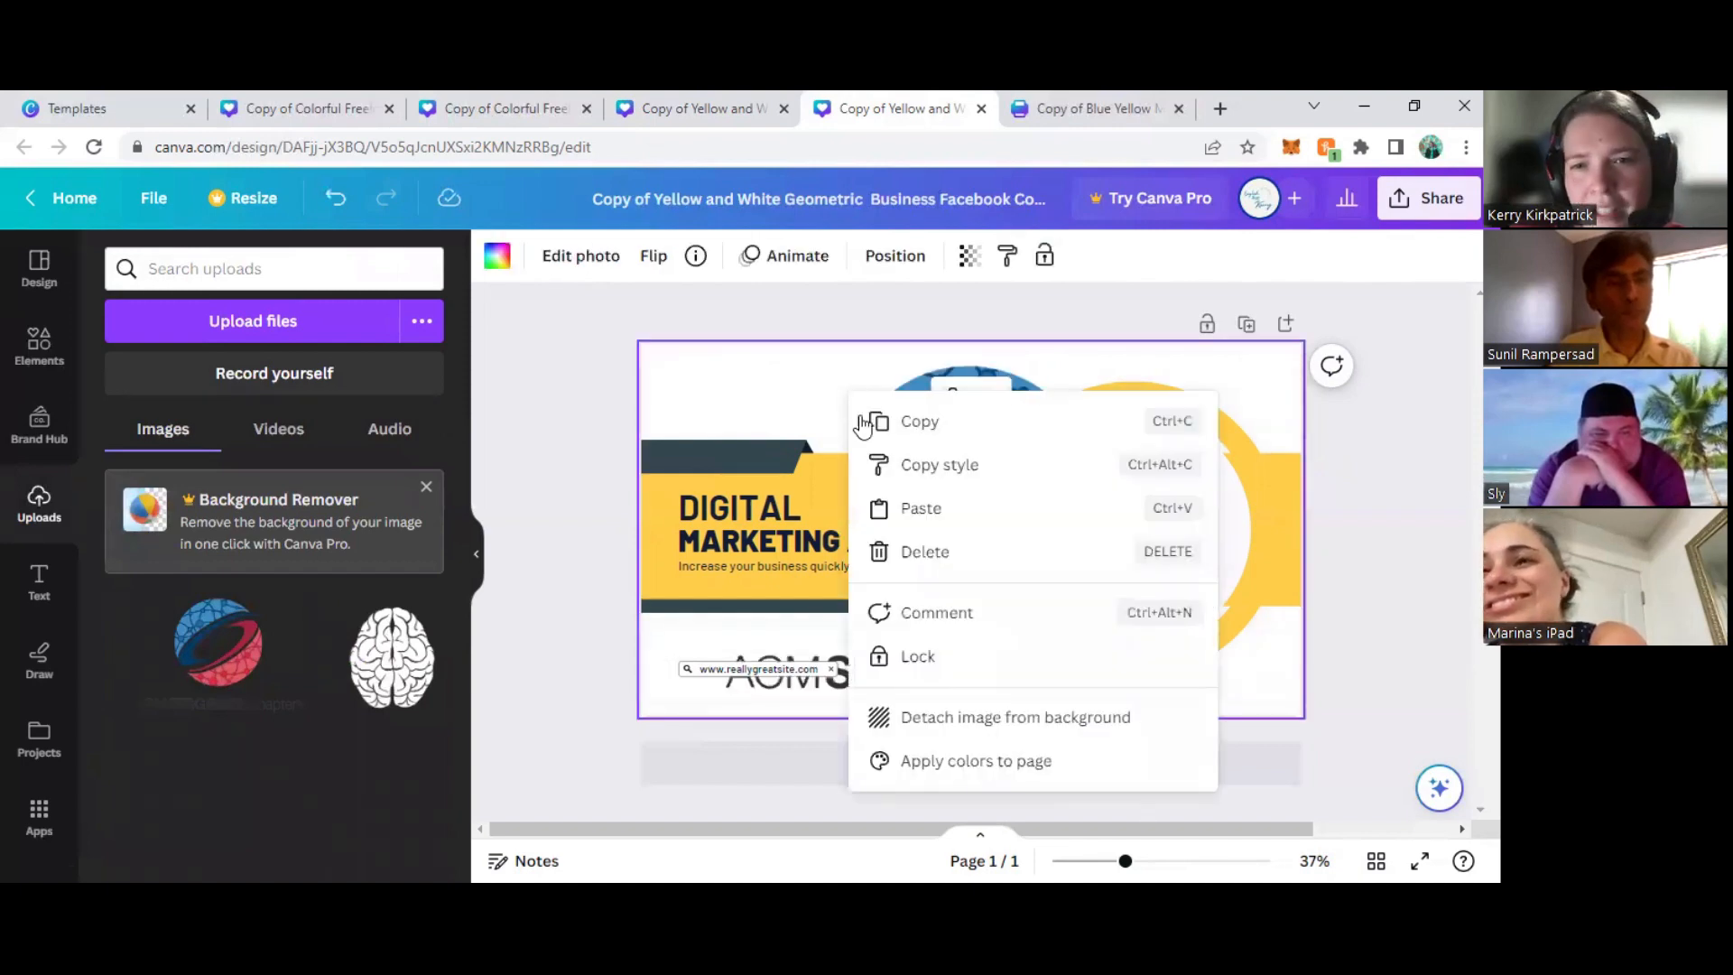
pyautogui.click(983, 720)
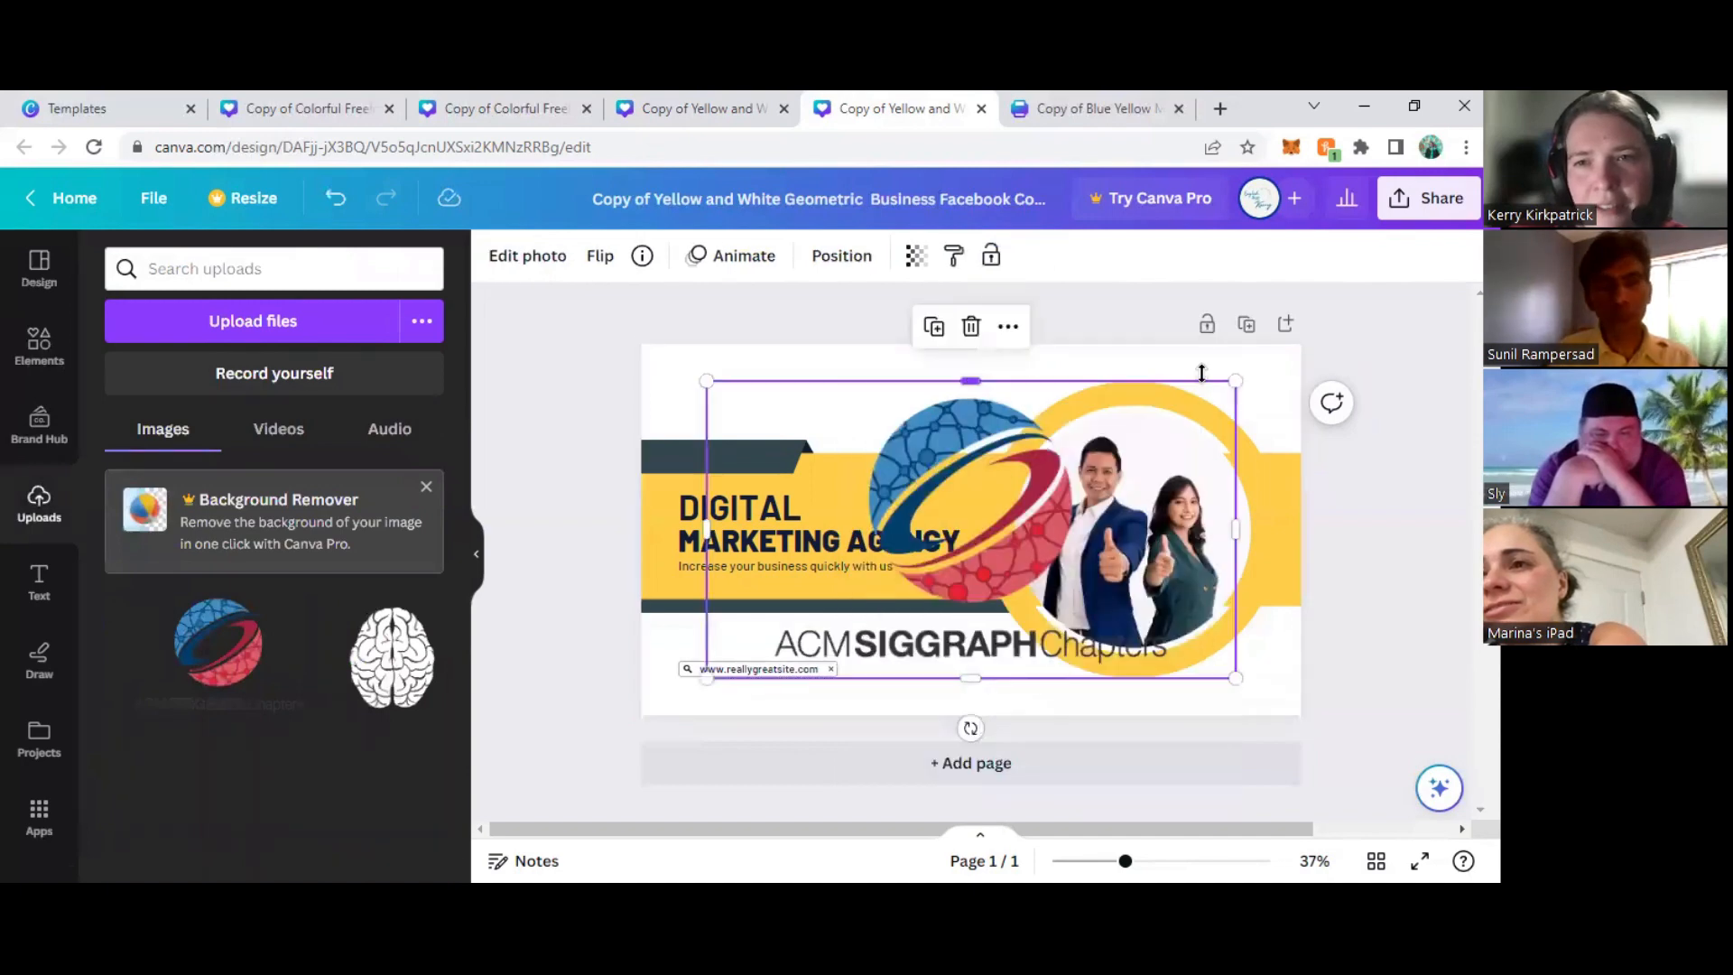
# - Crop the Chapters logo to its globe and place it as a small mark in the yellow cover's upper-left white area
pyautogui.moveTo(1236, 380); pyautogui.dragTo(936, 554)
pyautogui.moveTo(838, 621); pyautogui.dragTo(750, 401)
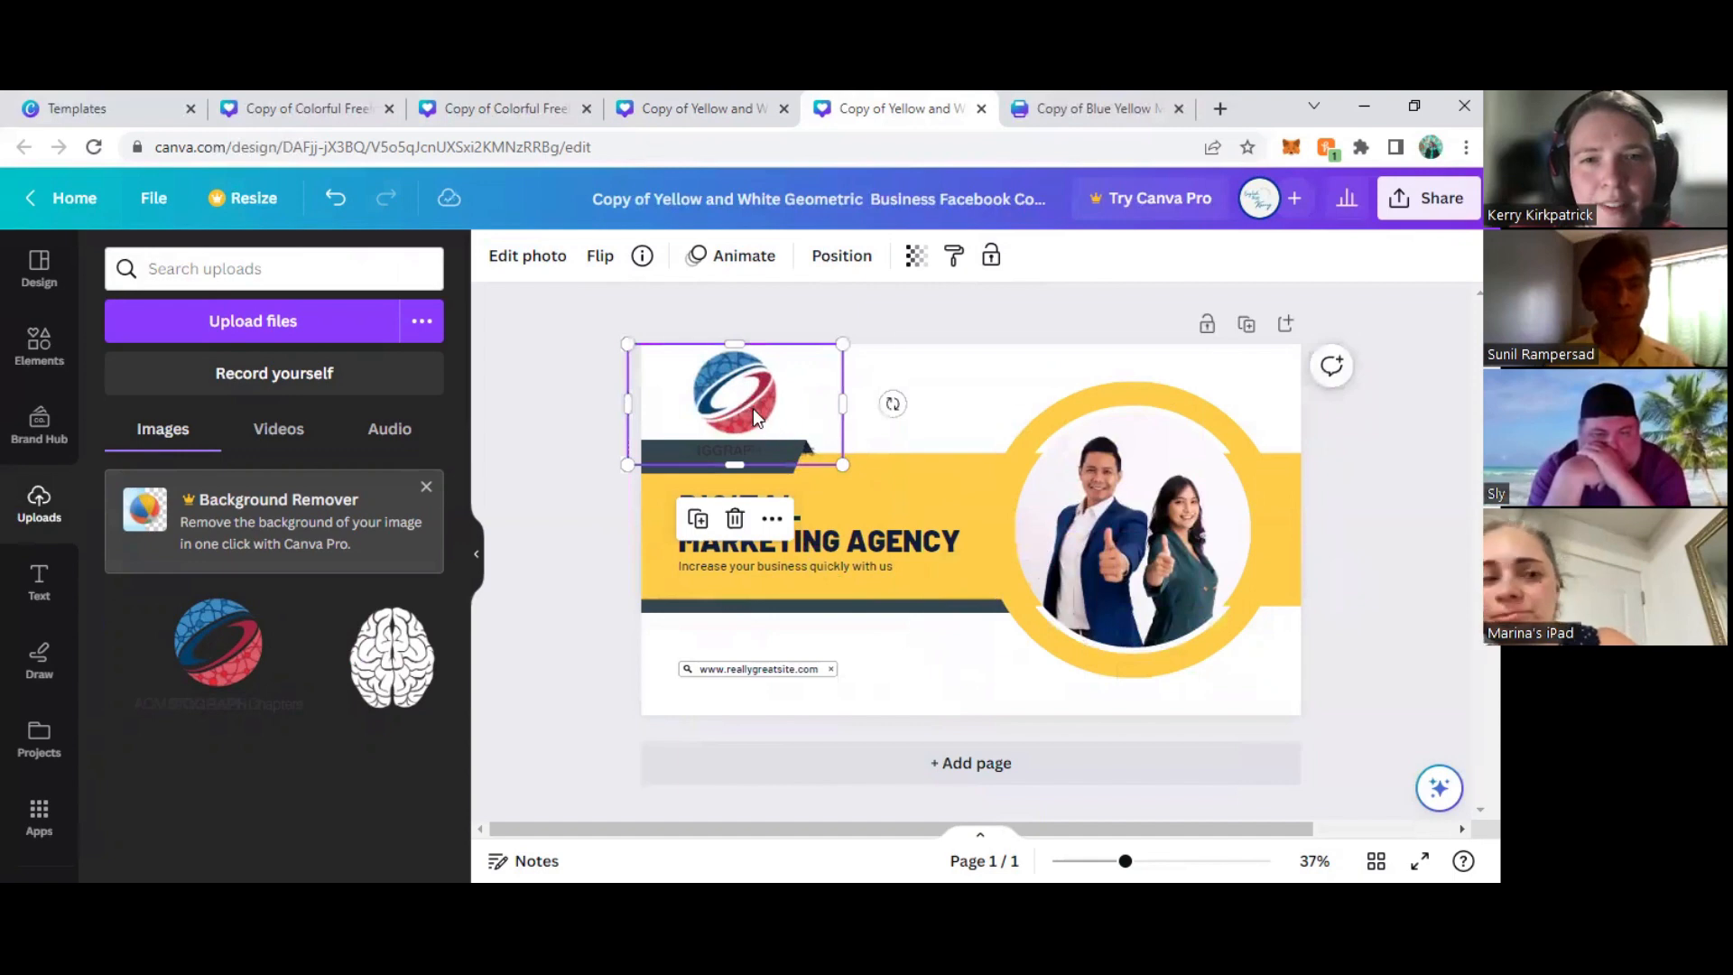
pyautogui.doubleClick(796, 404)
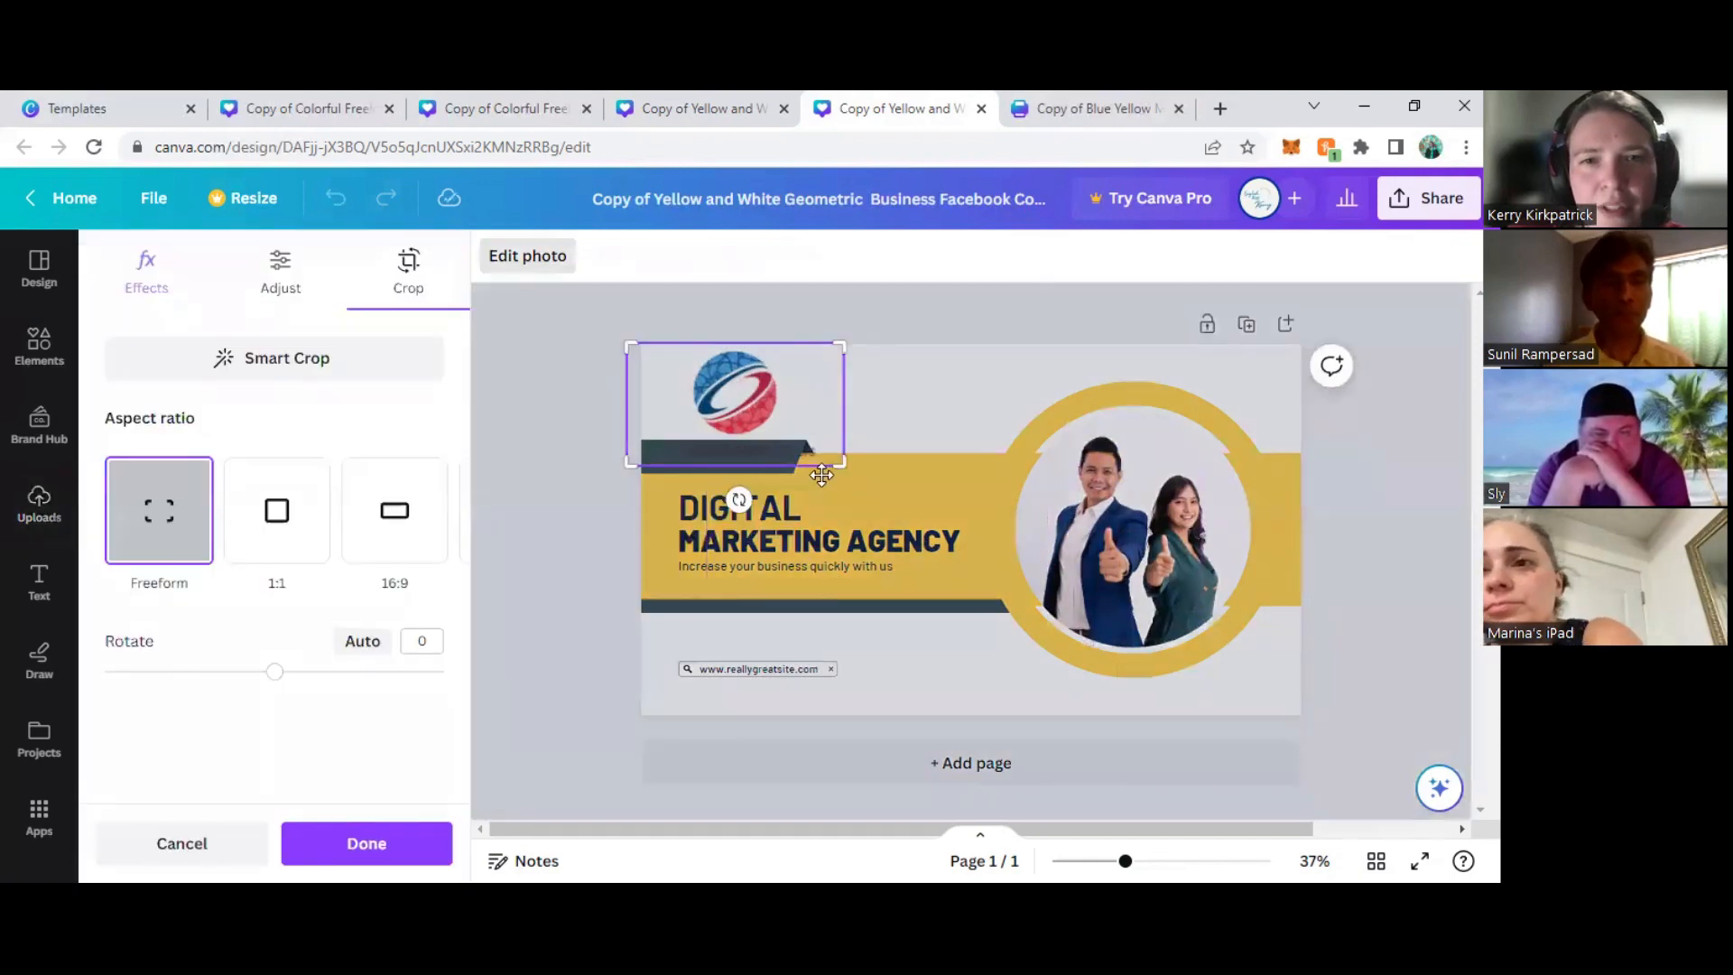
pyautogui.moveTo(842, 464); pyautogui.dragTo(792, 438)
pyautogui.moveTo(623, 428); pyautogui.dragTo(682, 437)
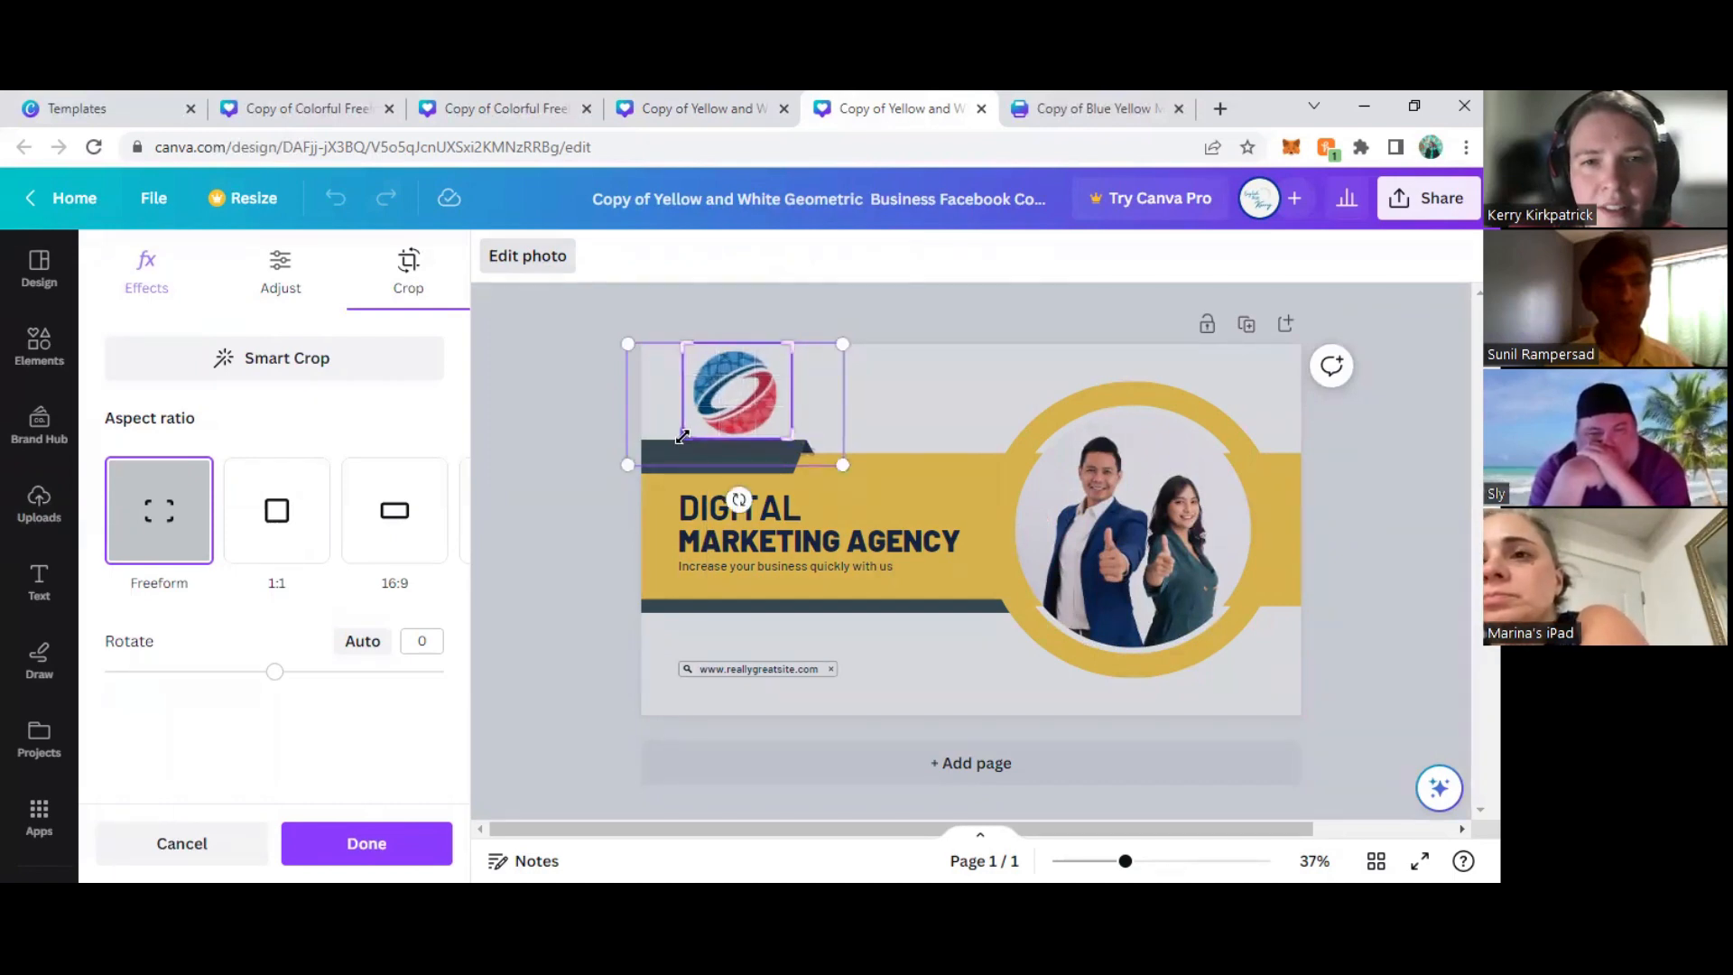
pyautogui.press('Return')
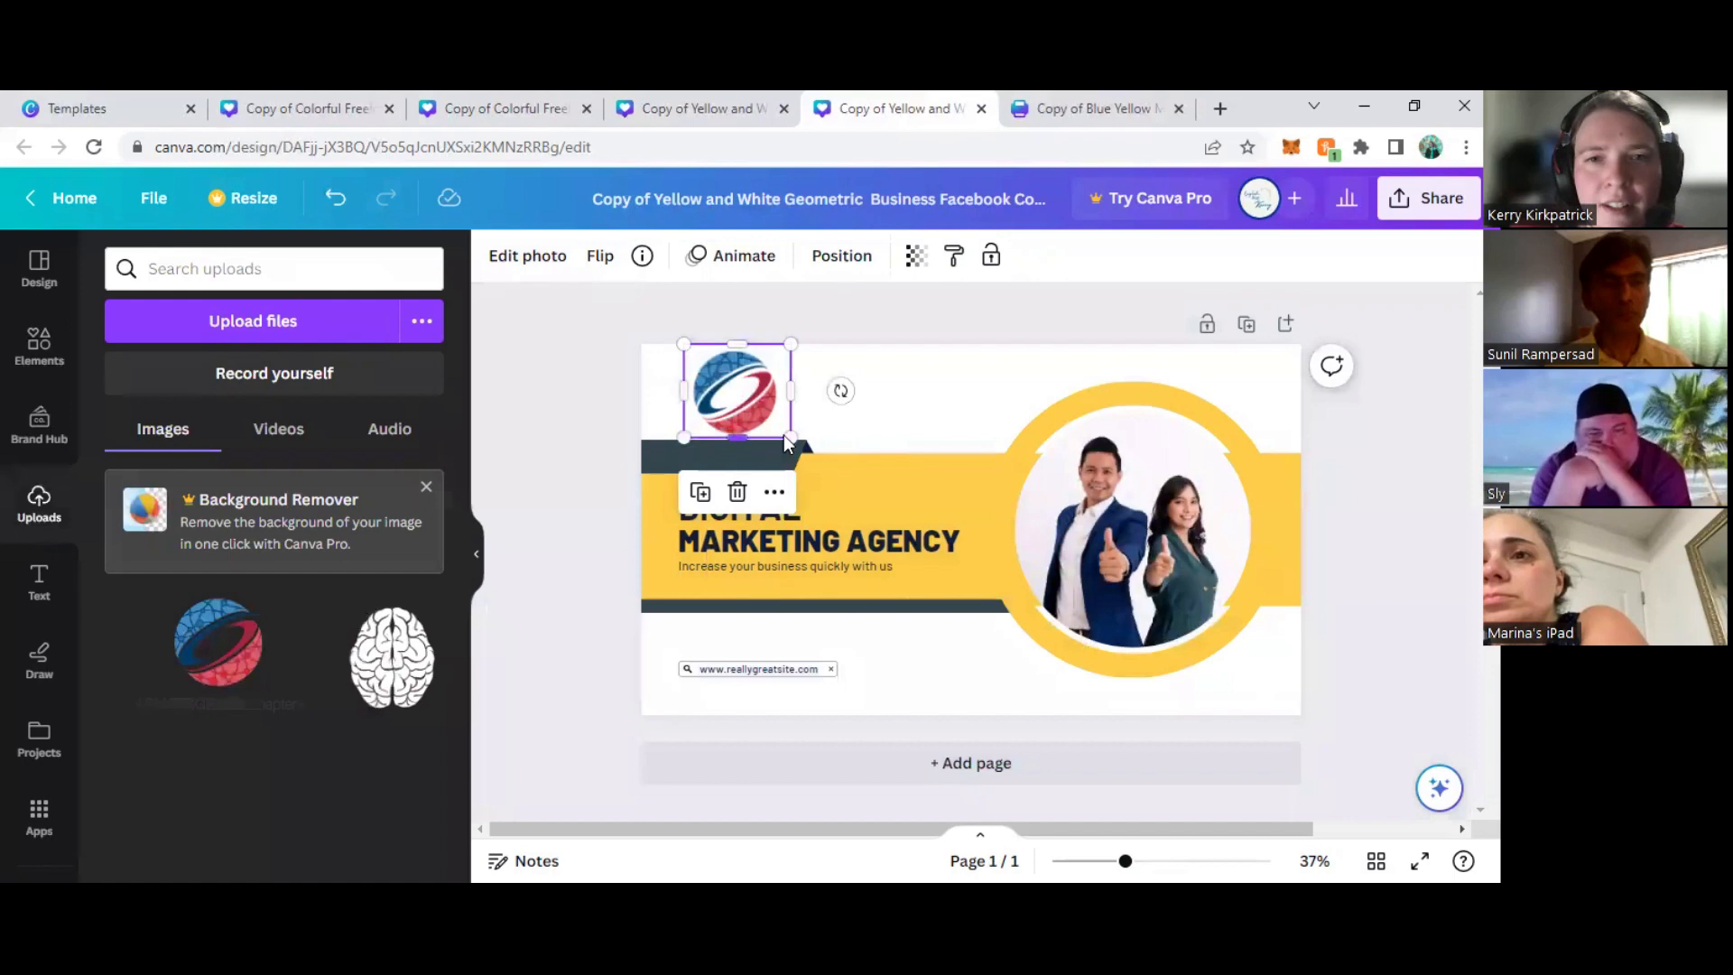
pyautogui.moveTo(758, 415); pyautogui.dragTo(677, 394)
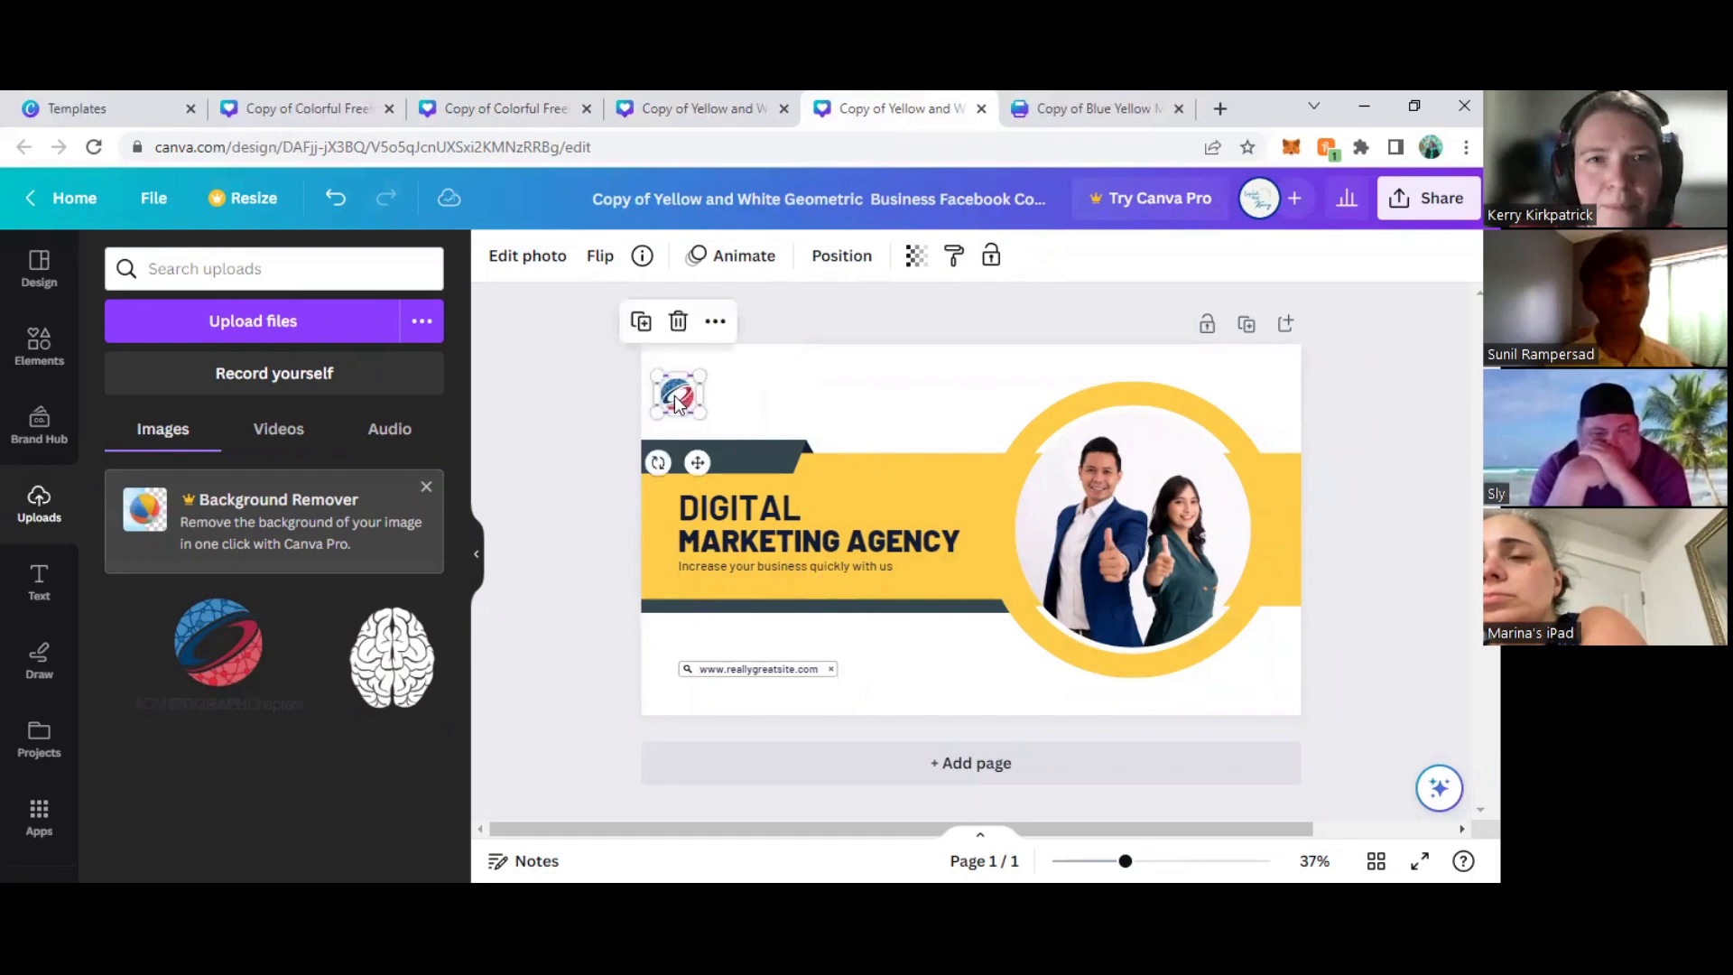
# - Copy the "ACM SIGGRAPH" name and "Professional and Student Chapters Committee" line from the red "INTRO TO CLOUD-BASED DESIGN" cover to beside the yellow cover's globe
pyautogui.click(691, 111)
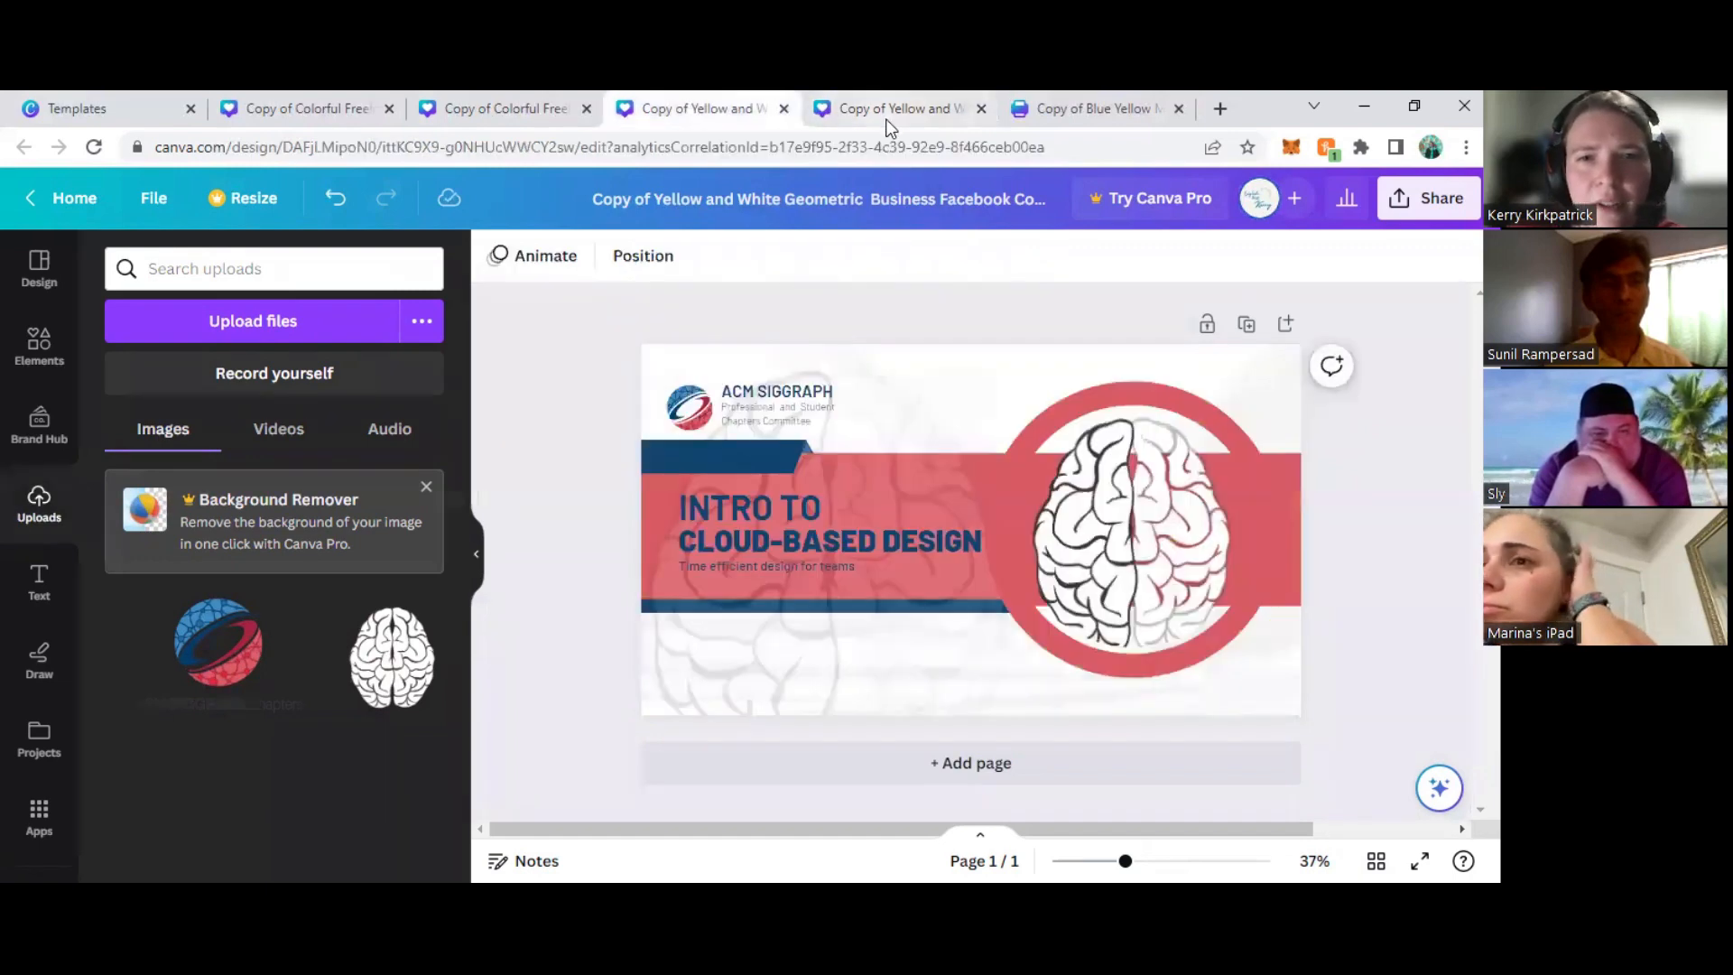
pyautogui.click(764, 396)
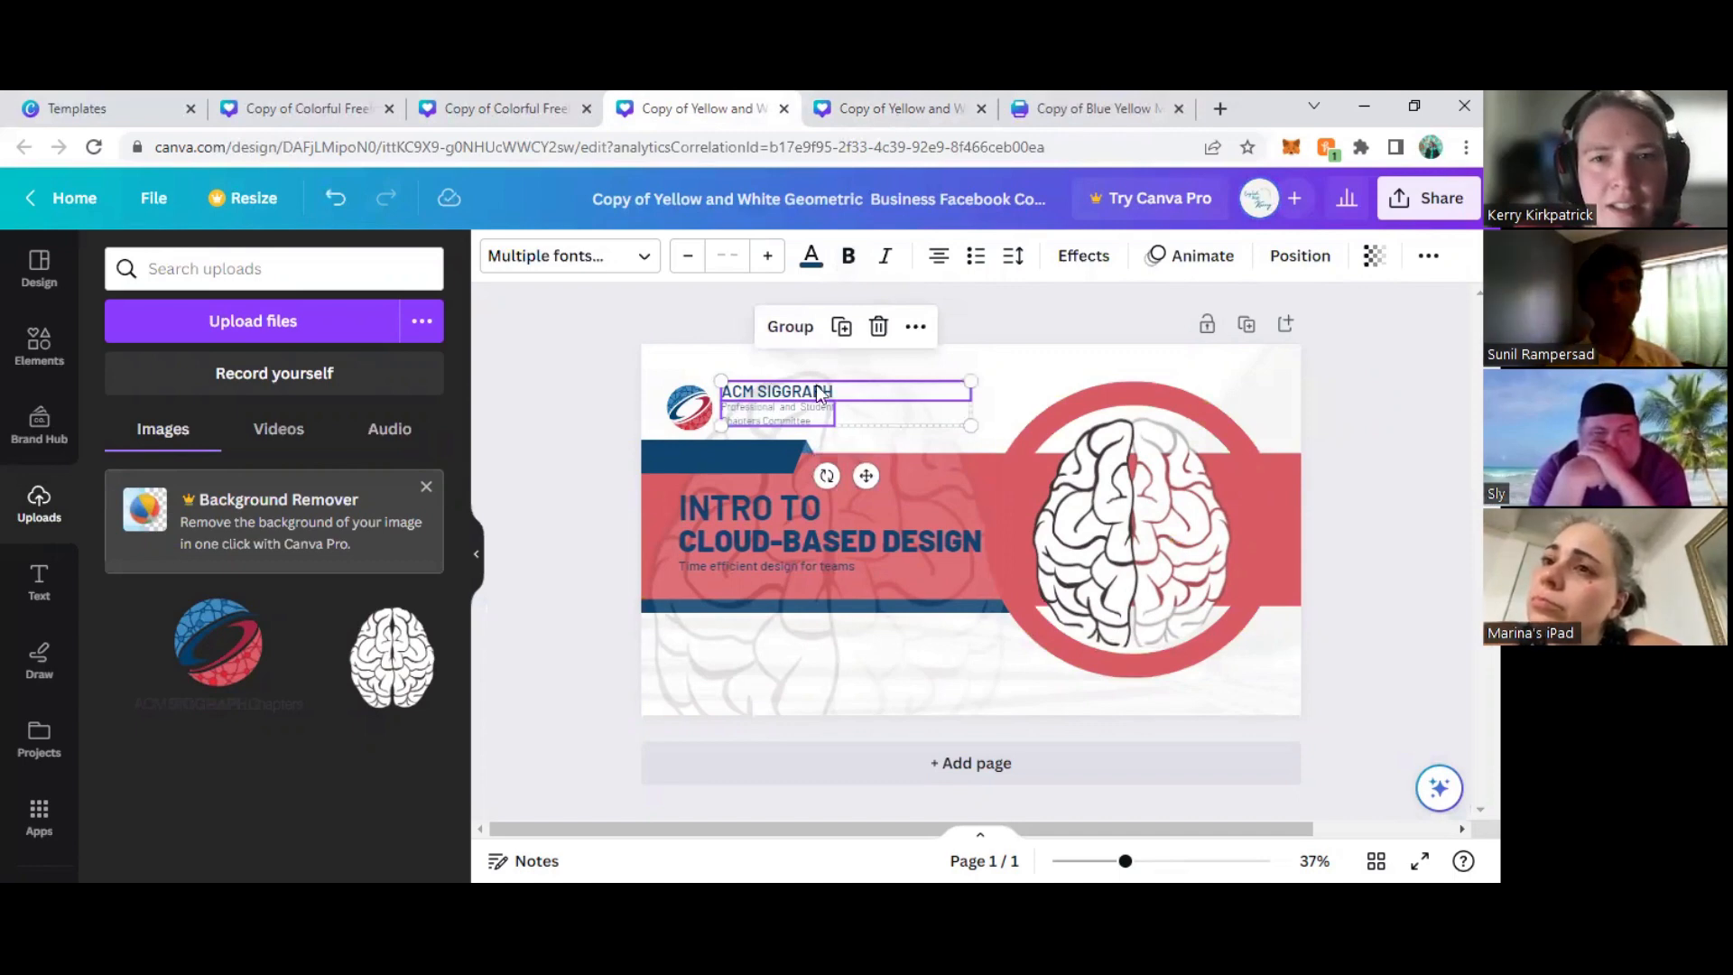
pyautogui.click(900, 117)
pyautogui.hotkey('ctrl', 'v')
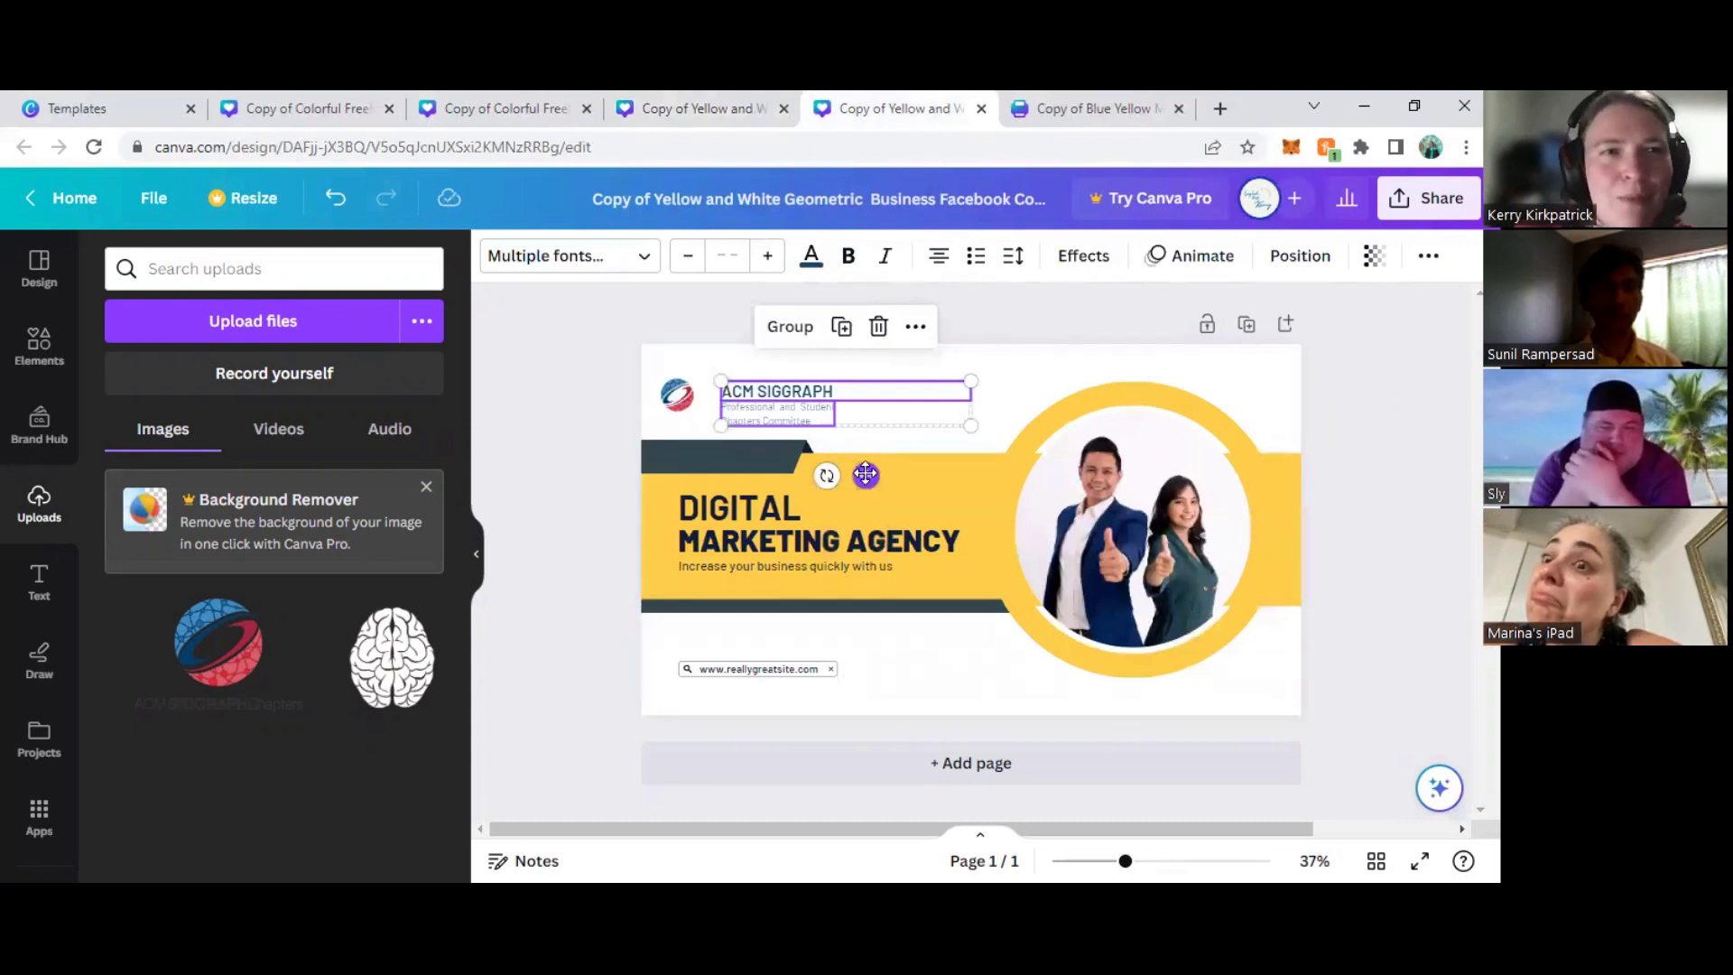
pyautogui.moveTo(866, 475); pyautogui.dragTo(849, 470)
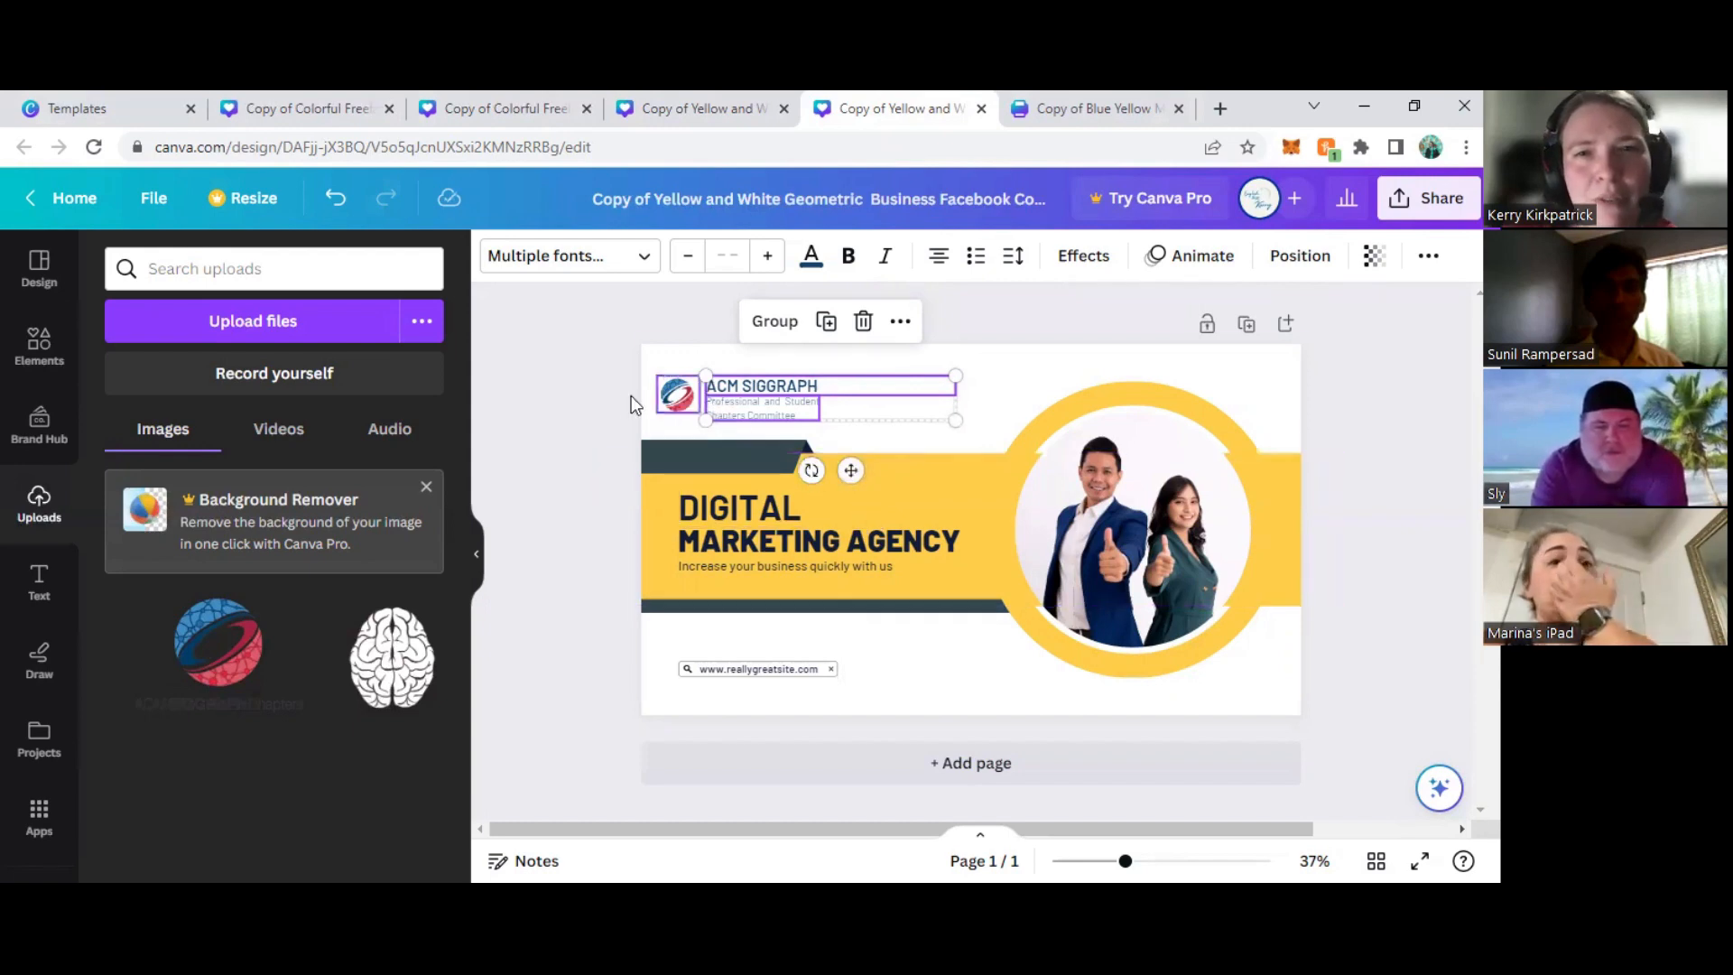
pyautogui.click(567, 415)
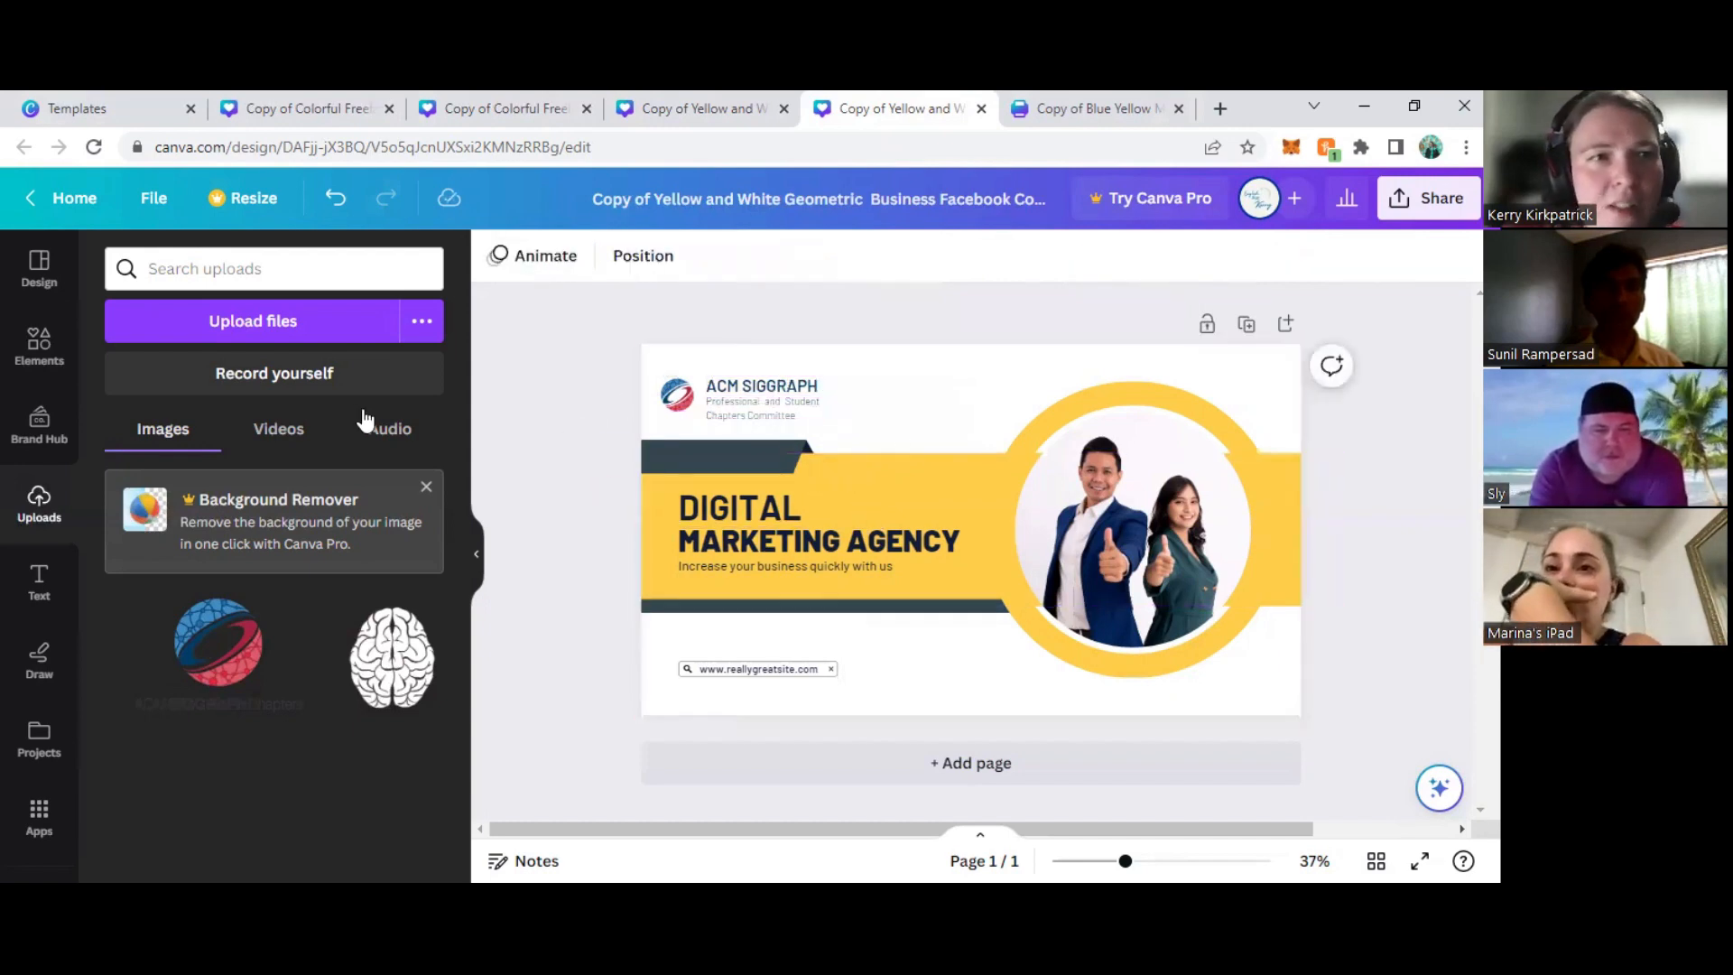
# - Add a subheading reading "ACM SIGGRAPH" in the white area between the copied name and the round photo
pyautogui.click(39, 587)
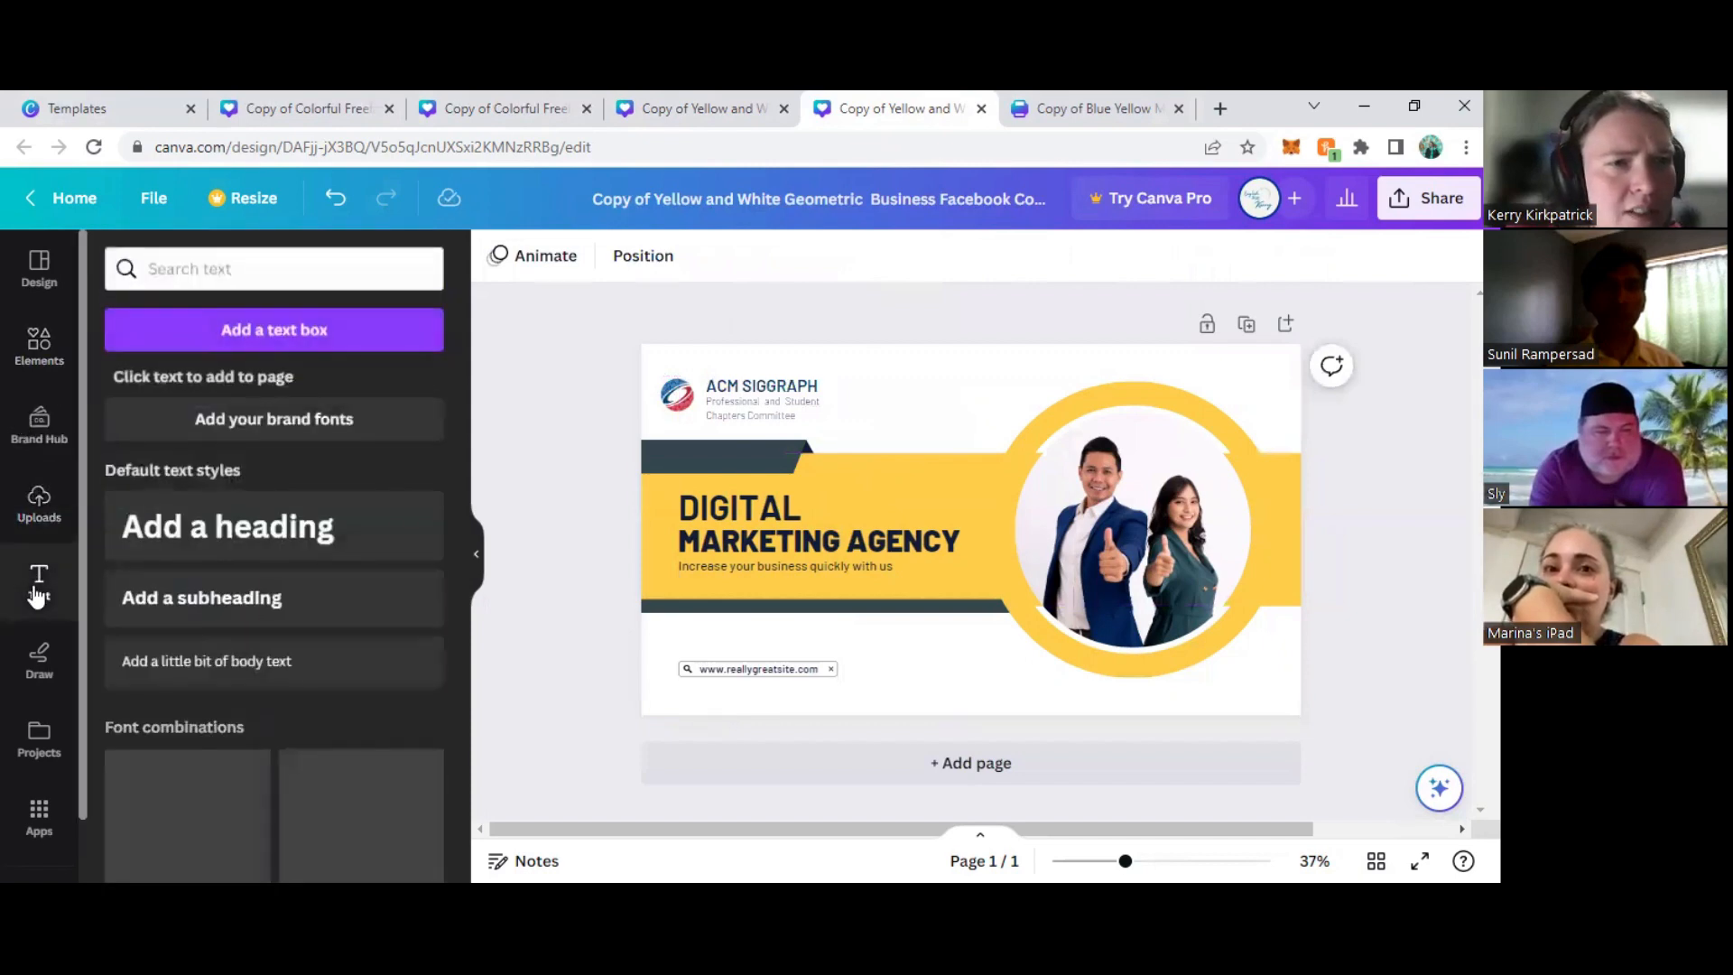
pyautogui.click(273, 597)
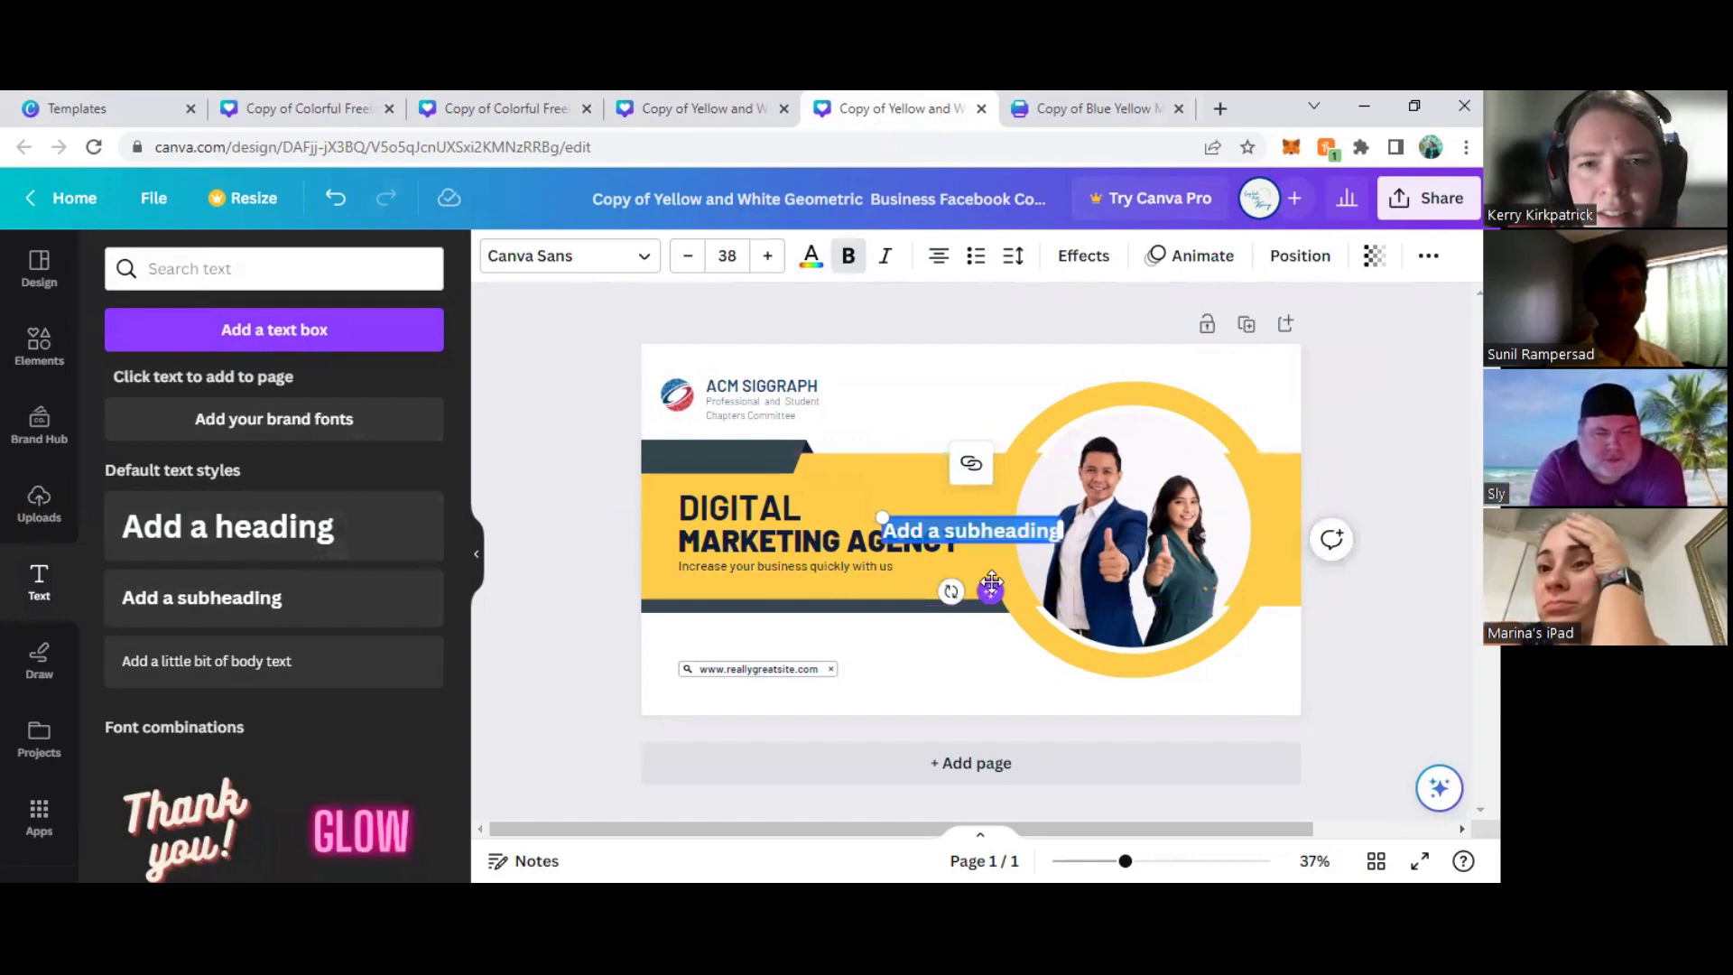
pyautogui.moveTo(991, 585); pyautogui.dragTo(978, 449)
pyautogui.write('ACM SIGGRF')
pyautogui.press('BackSpace')
pyautogui.write('AF')
pyautogui.press('BackSpace')
pyautogui.write('PH')
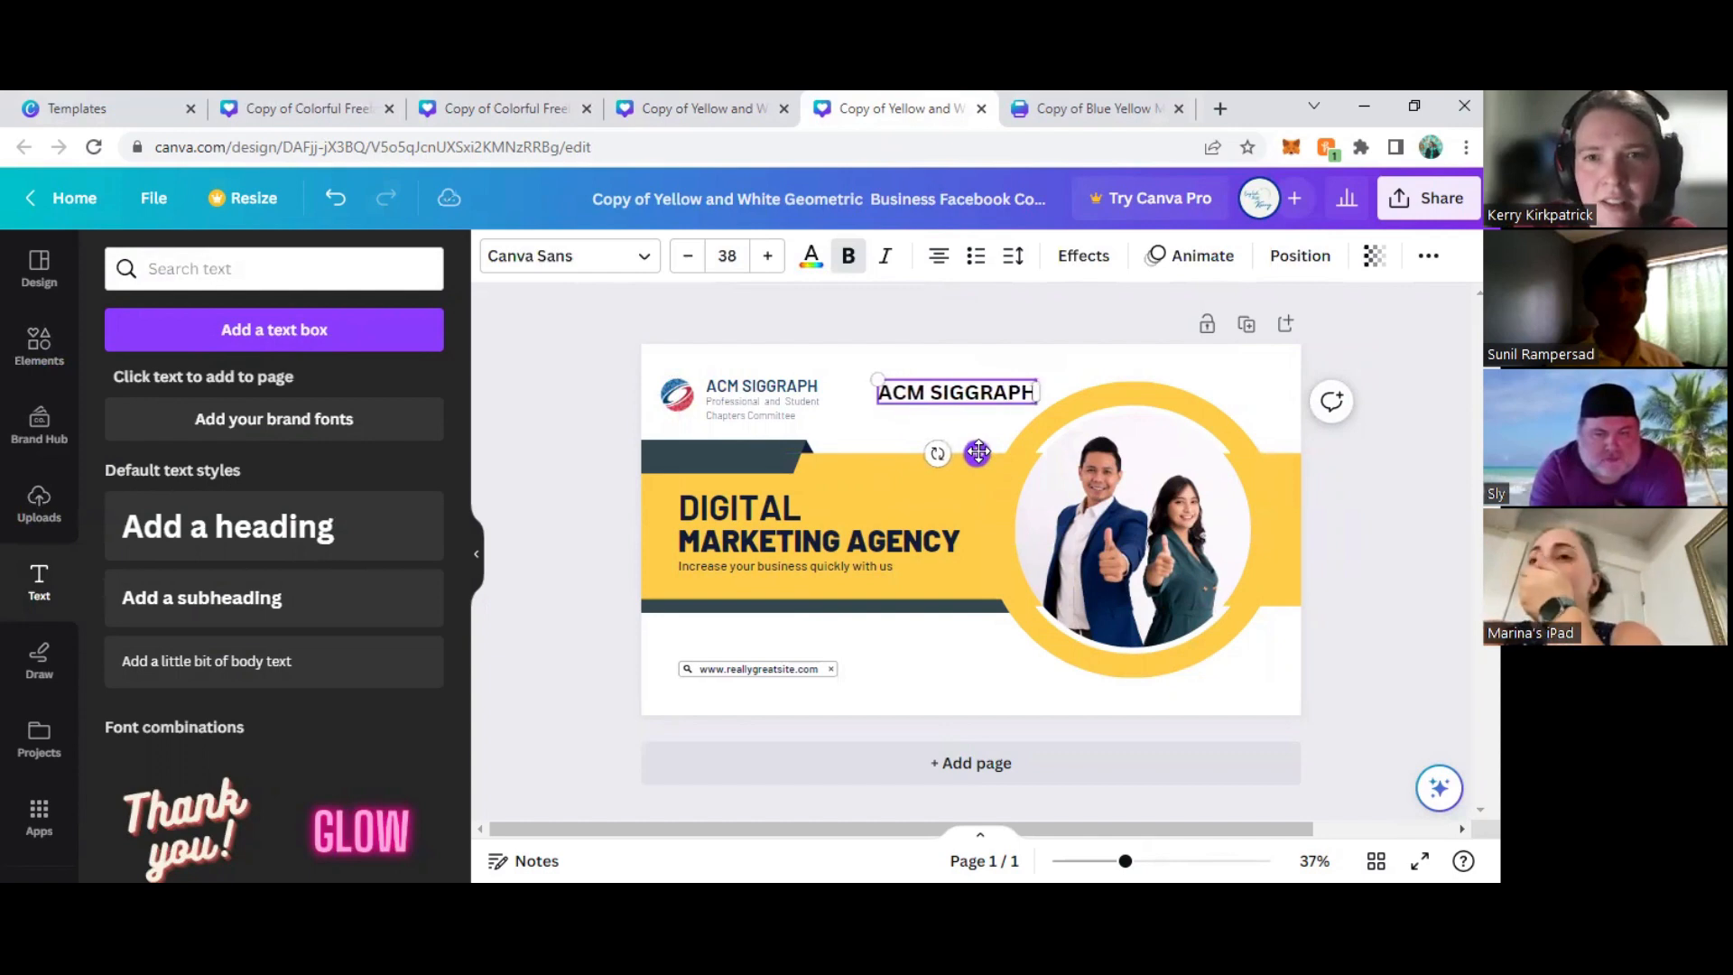
# - Try a body text box below the new "ACM SIGGRAPH" subheading, and delete both the box and the subheading
pyautogui.click(728, 417)
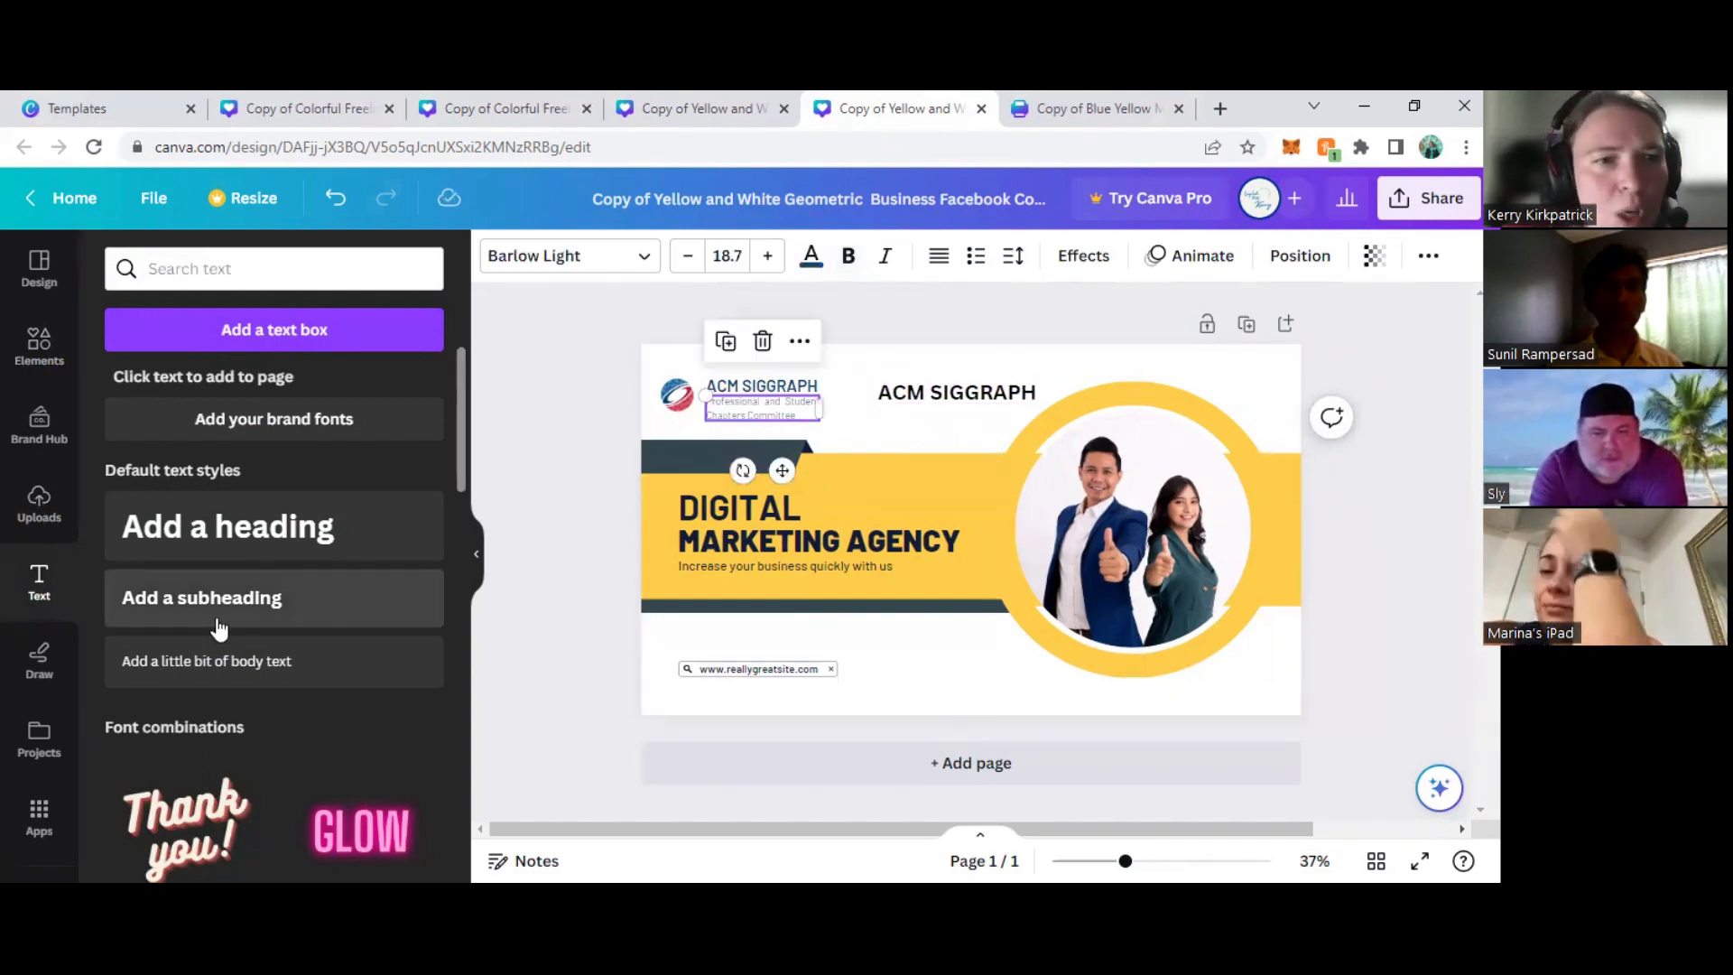
pyautogui.moveTo(204, 663); pyautogui.dragTo(957, 481)
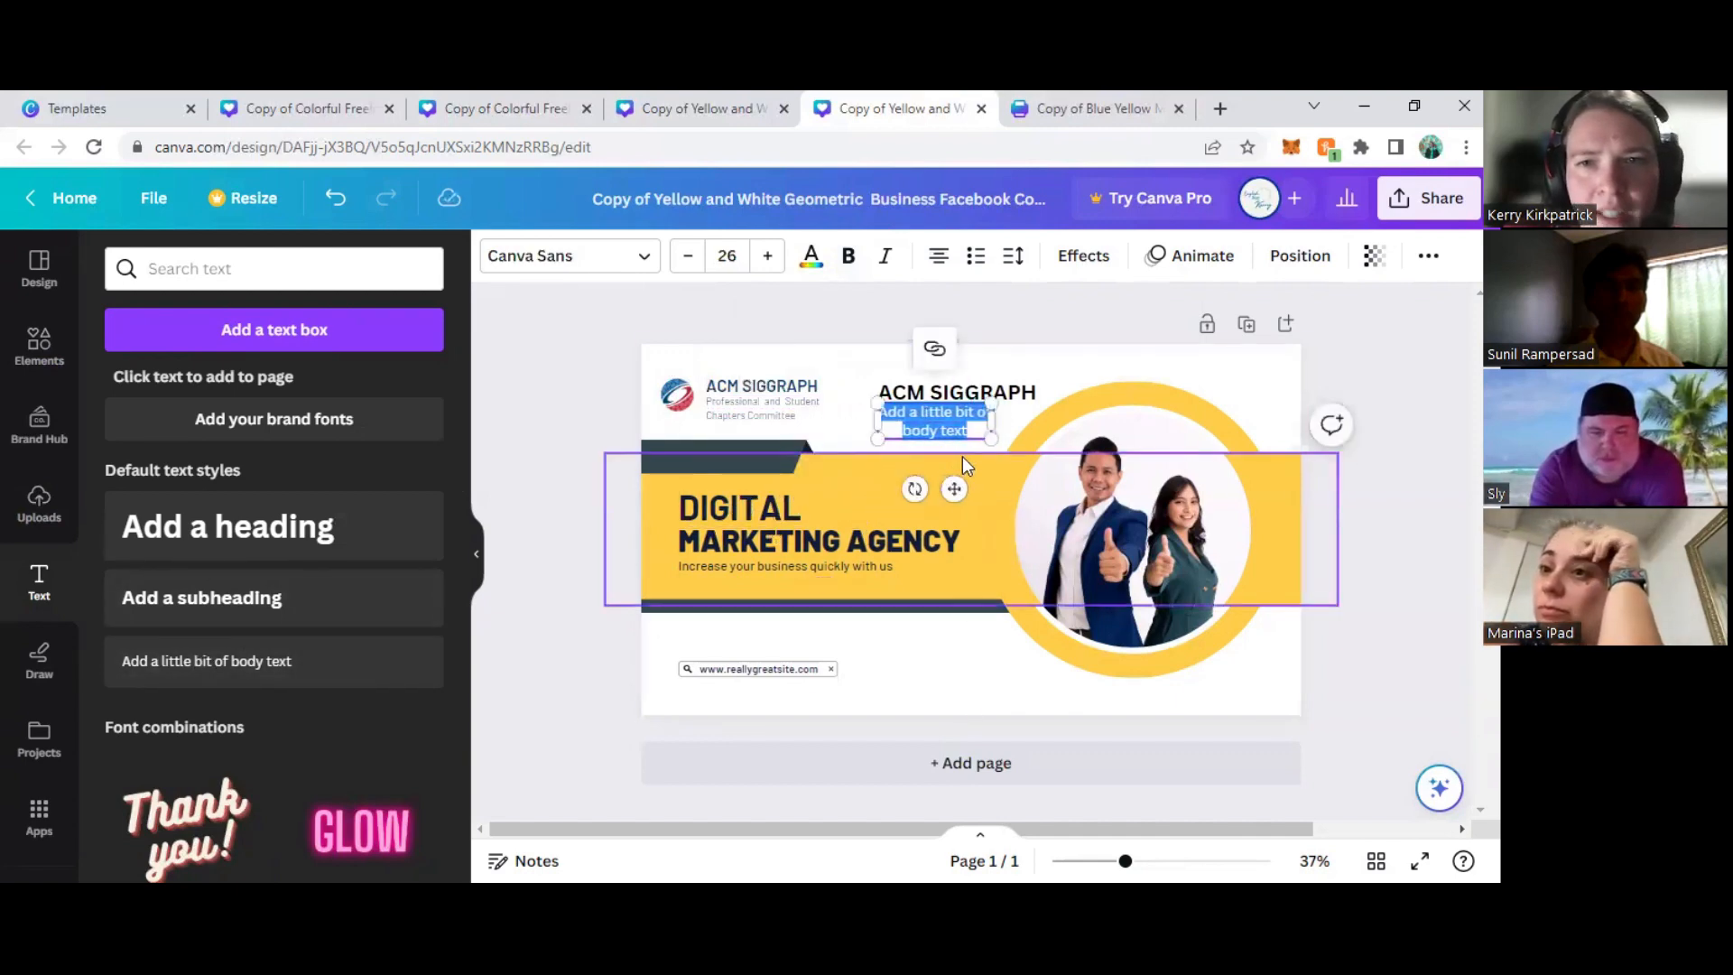
pyautogui.click(1010, 432)
pyautogui.click(971, 427)
pyautogui.press('Delete')
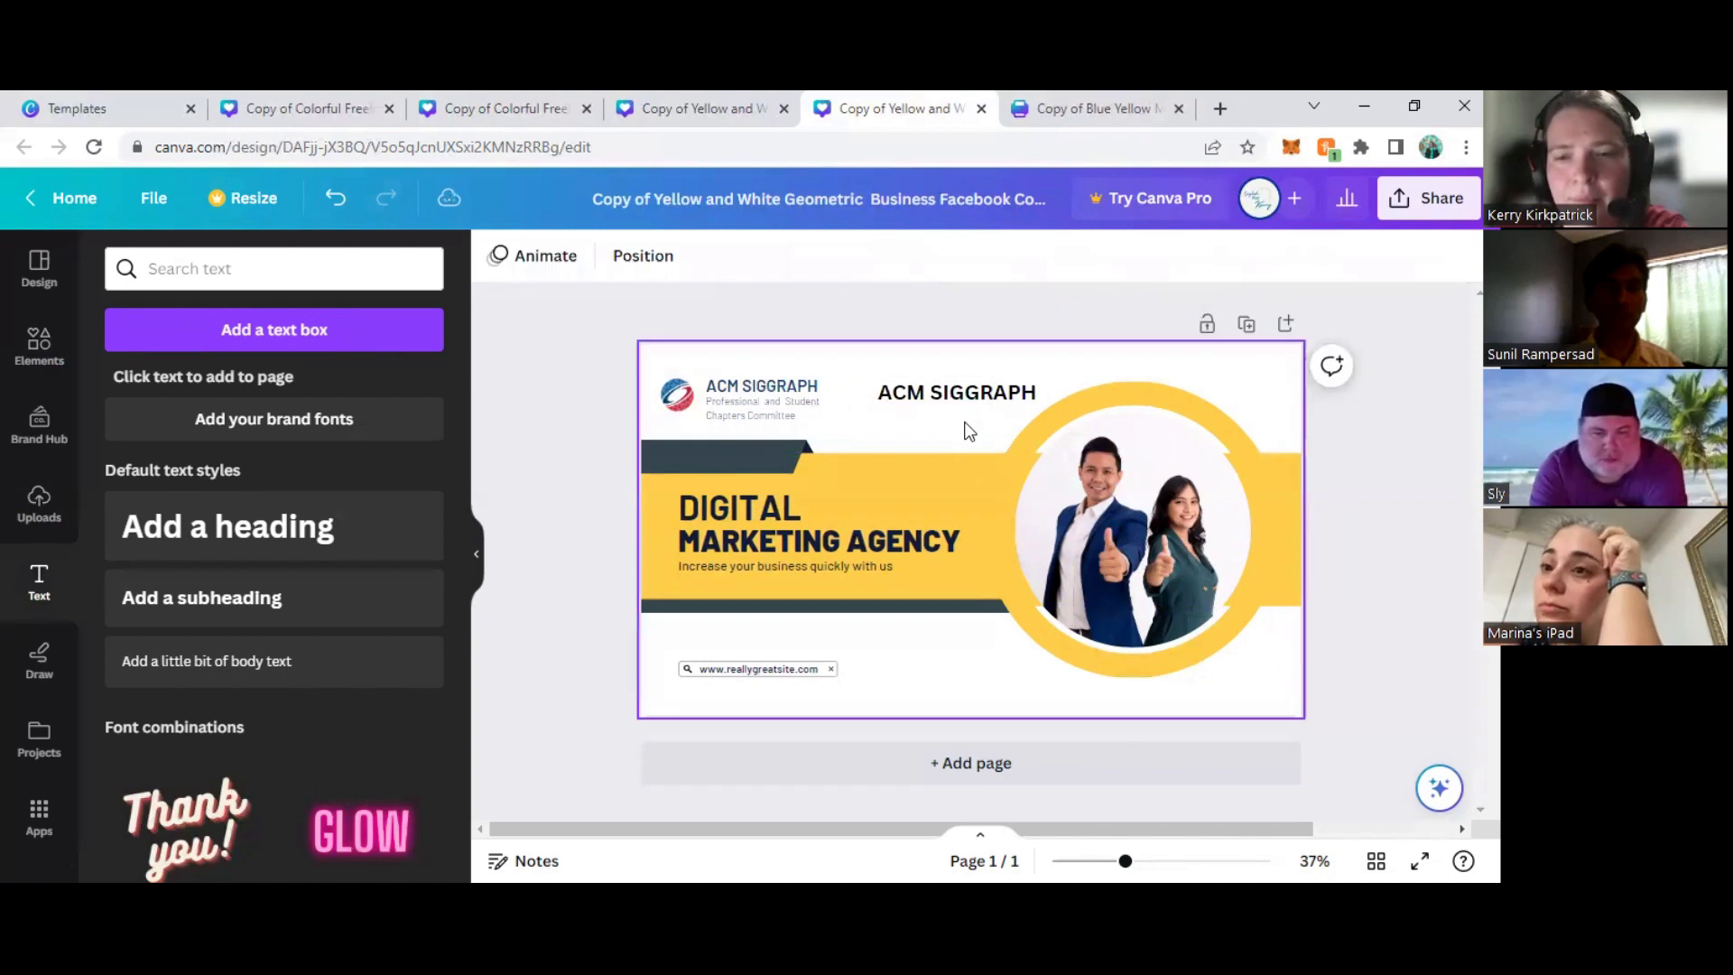
pyautogui.click(952, 396)
pyautogui.press('Delete')
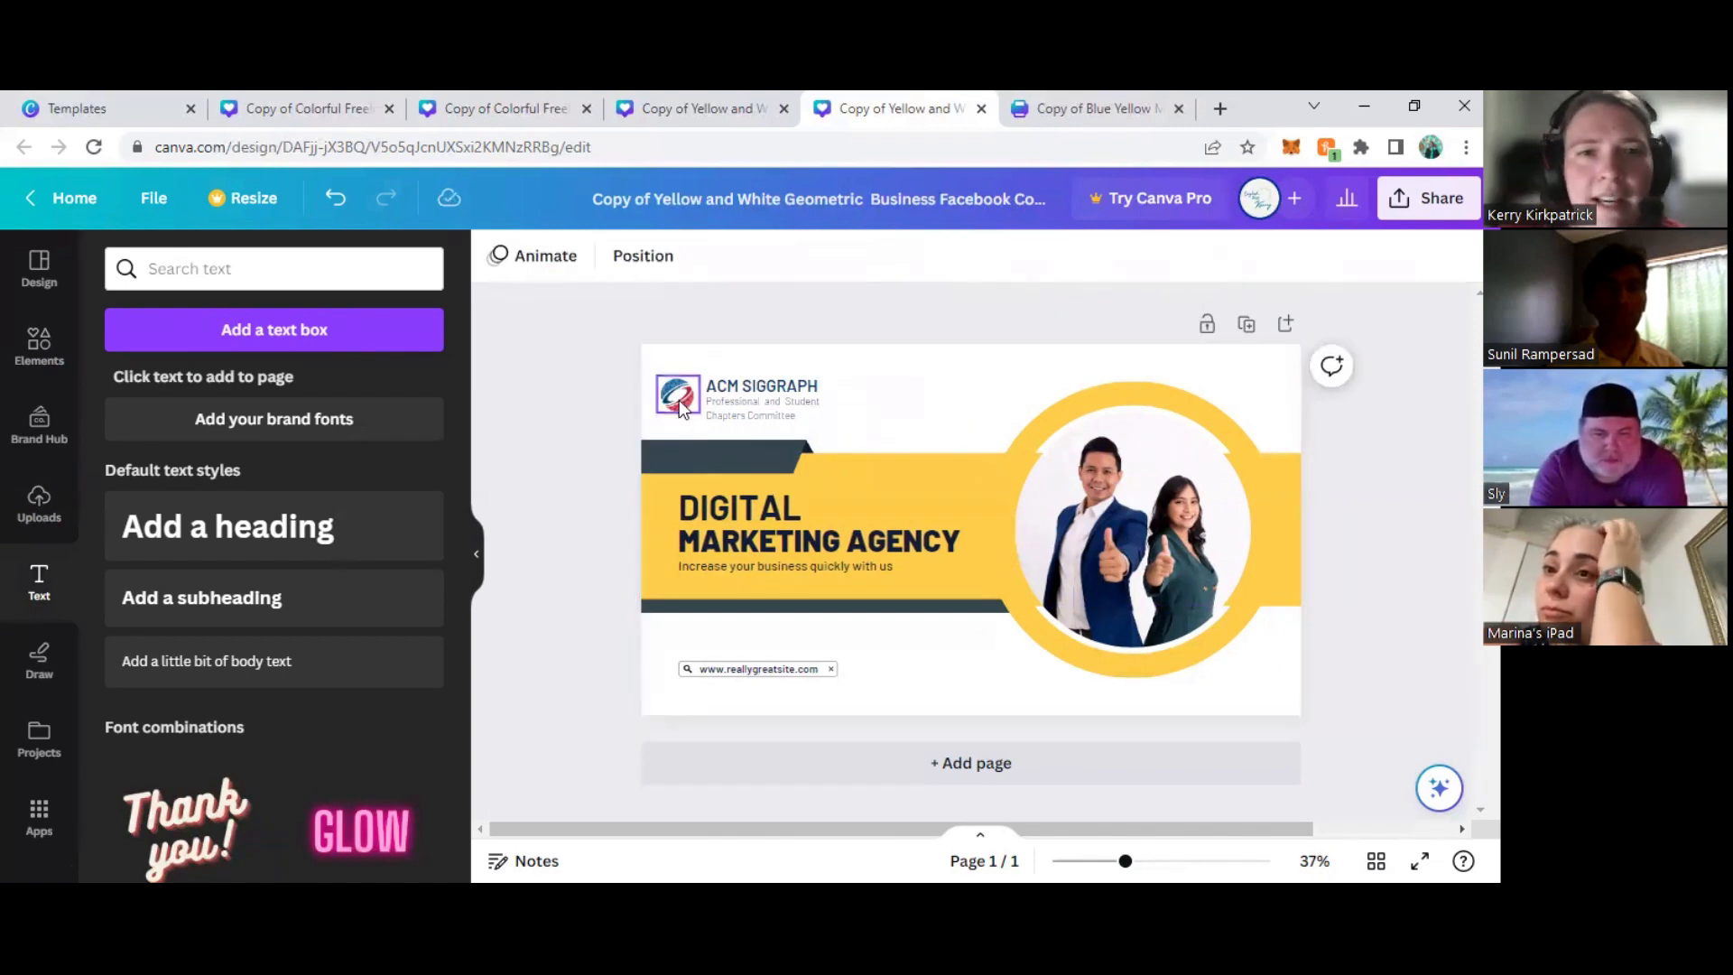
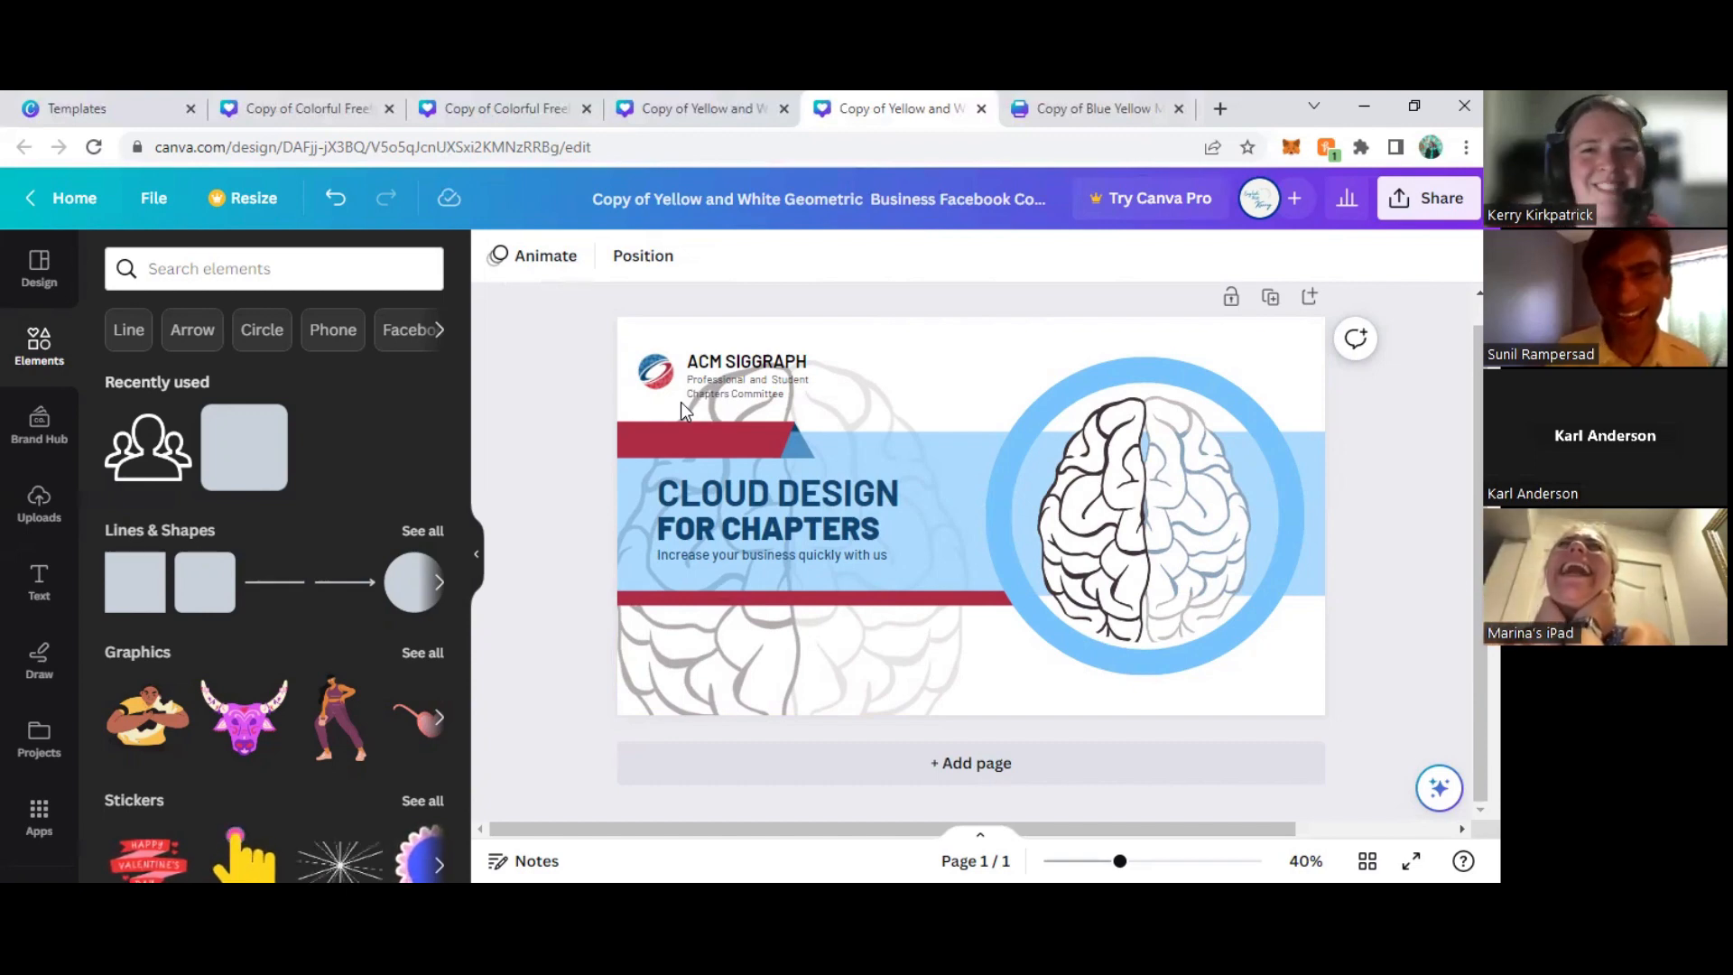
# - Browse the graphics collections and open the Duo Color Avatar collection
pyautogui.click(422, 652)
pyautogui.scroll(-8, 300, 539)
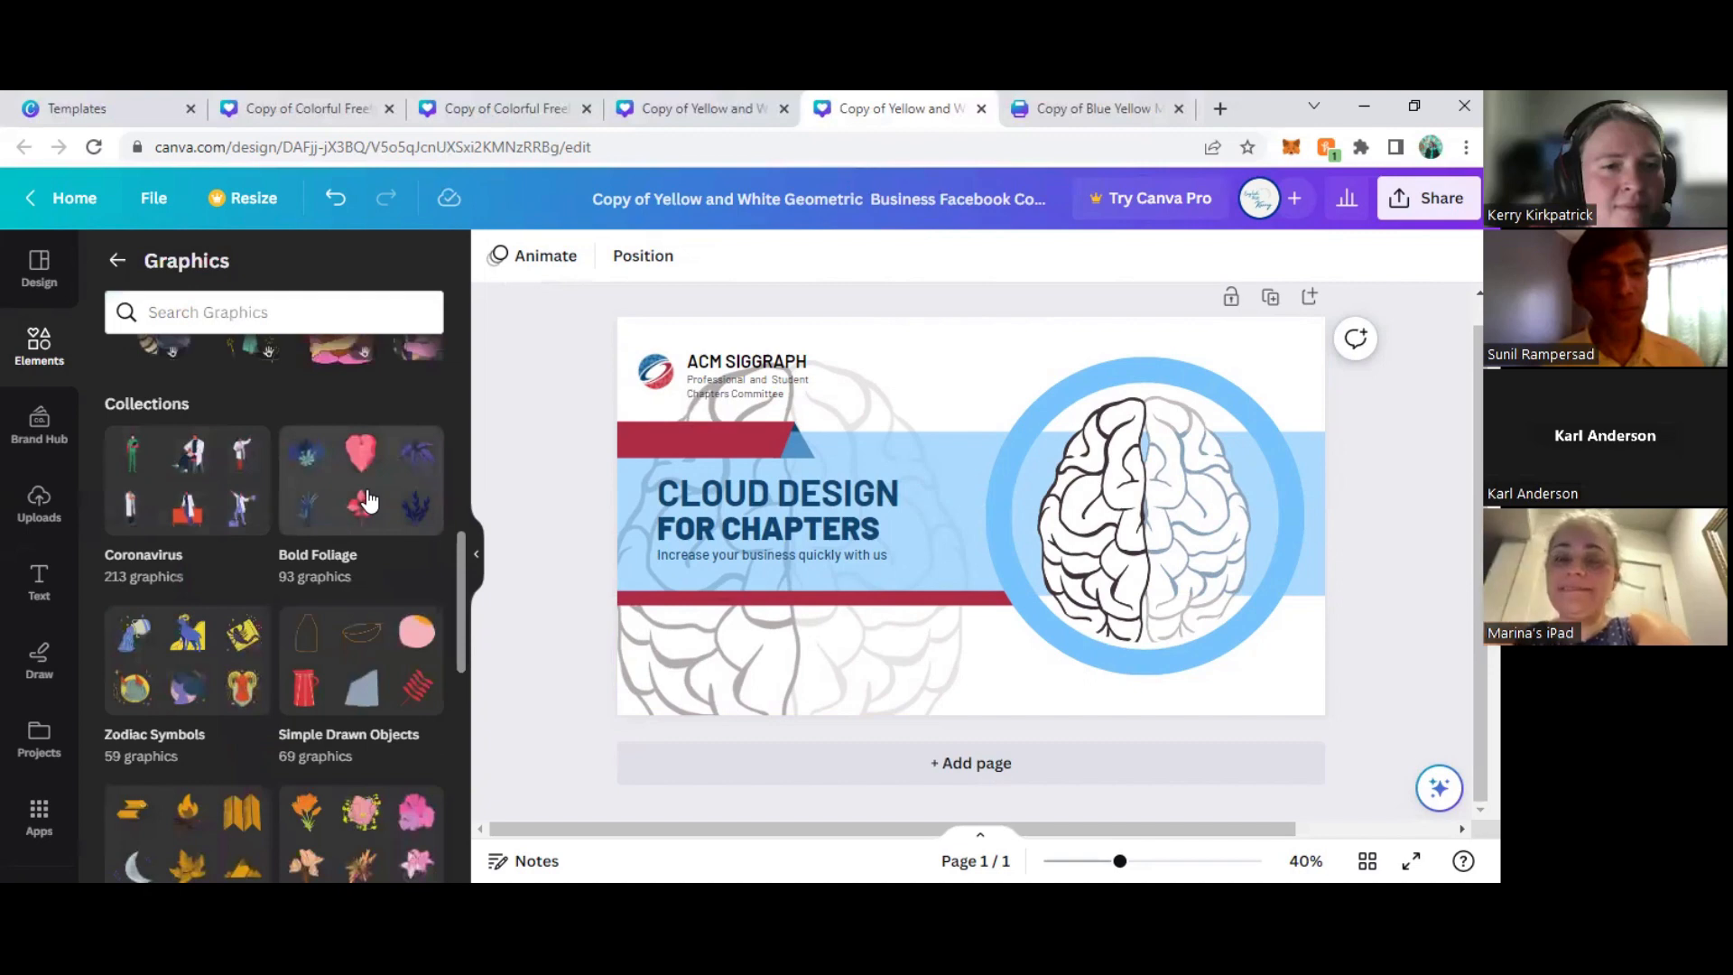
pyautogui.scroll(-2, 374, 506)
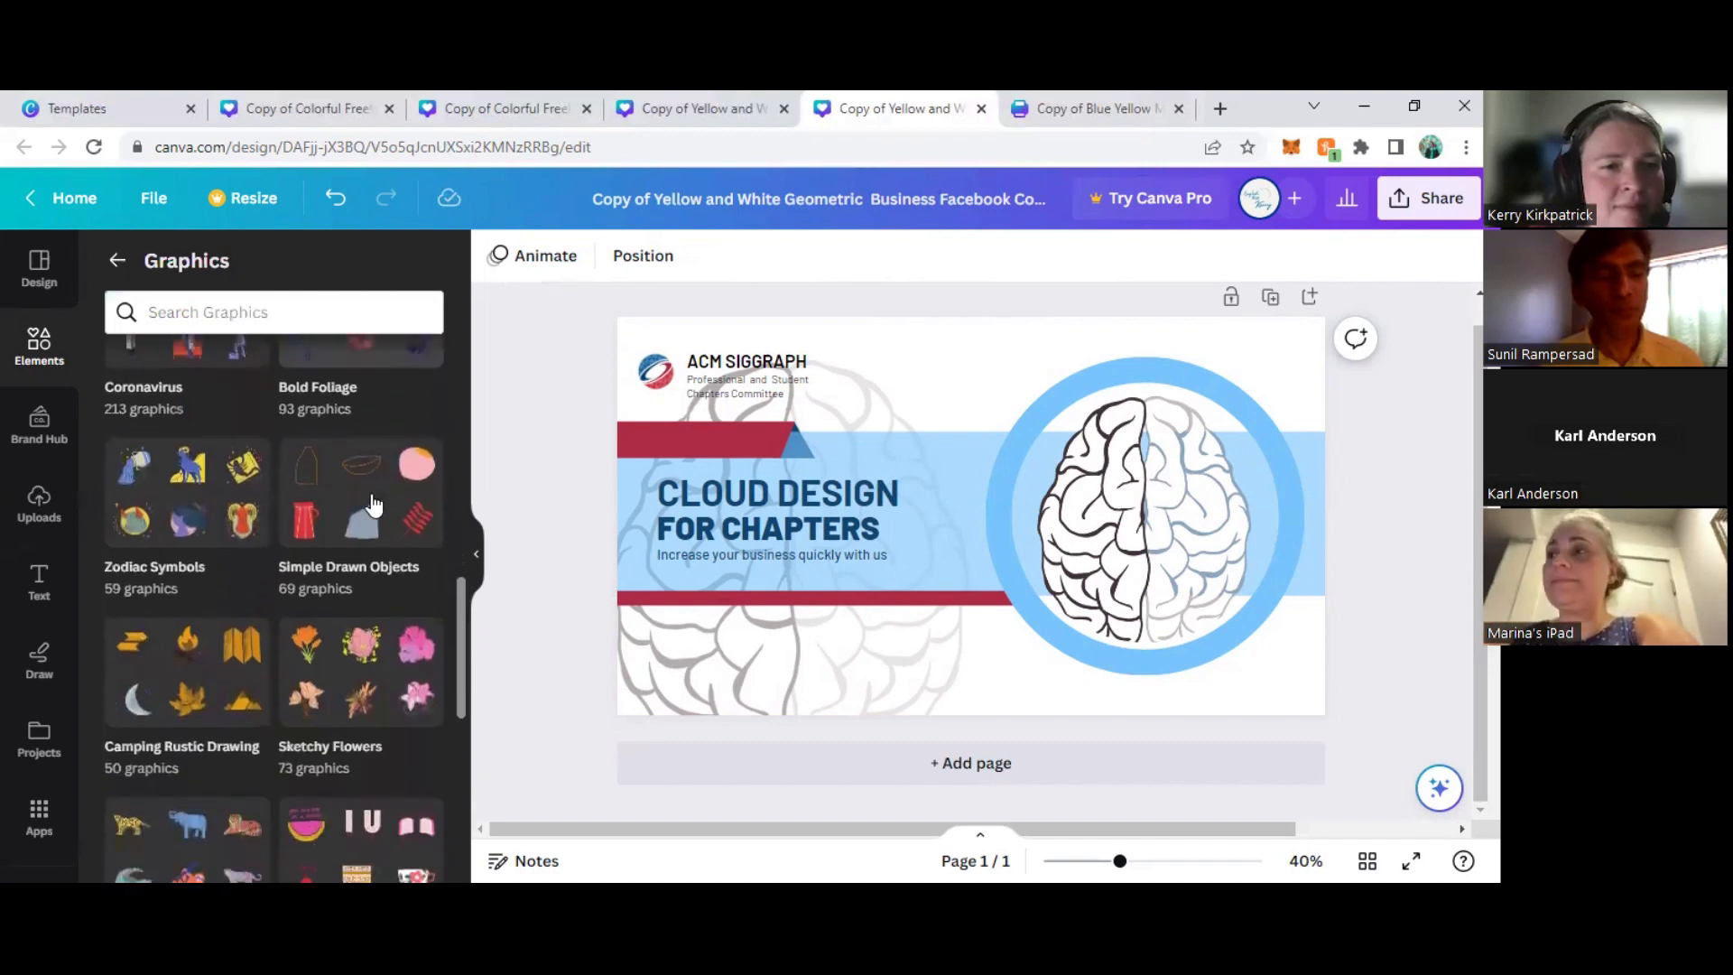
pyautogui.scroll(-1, 370, 487)
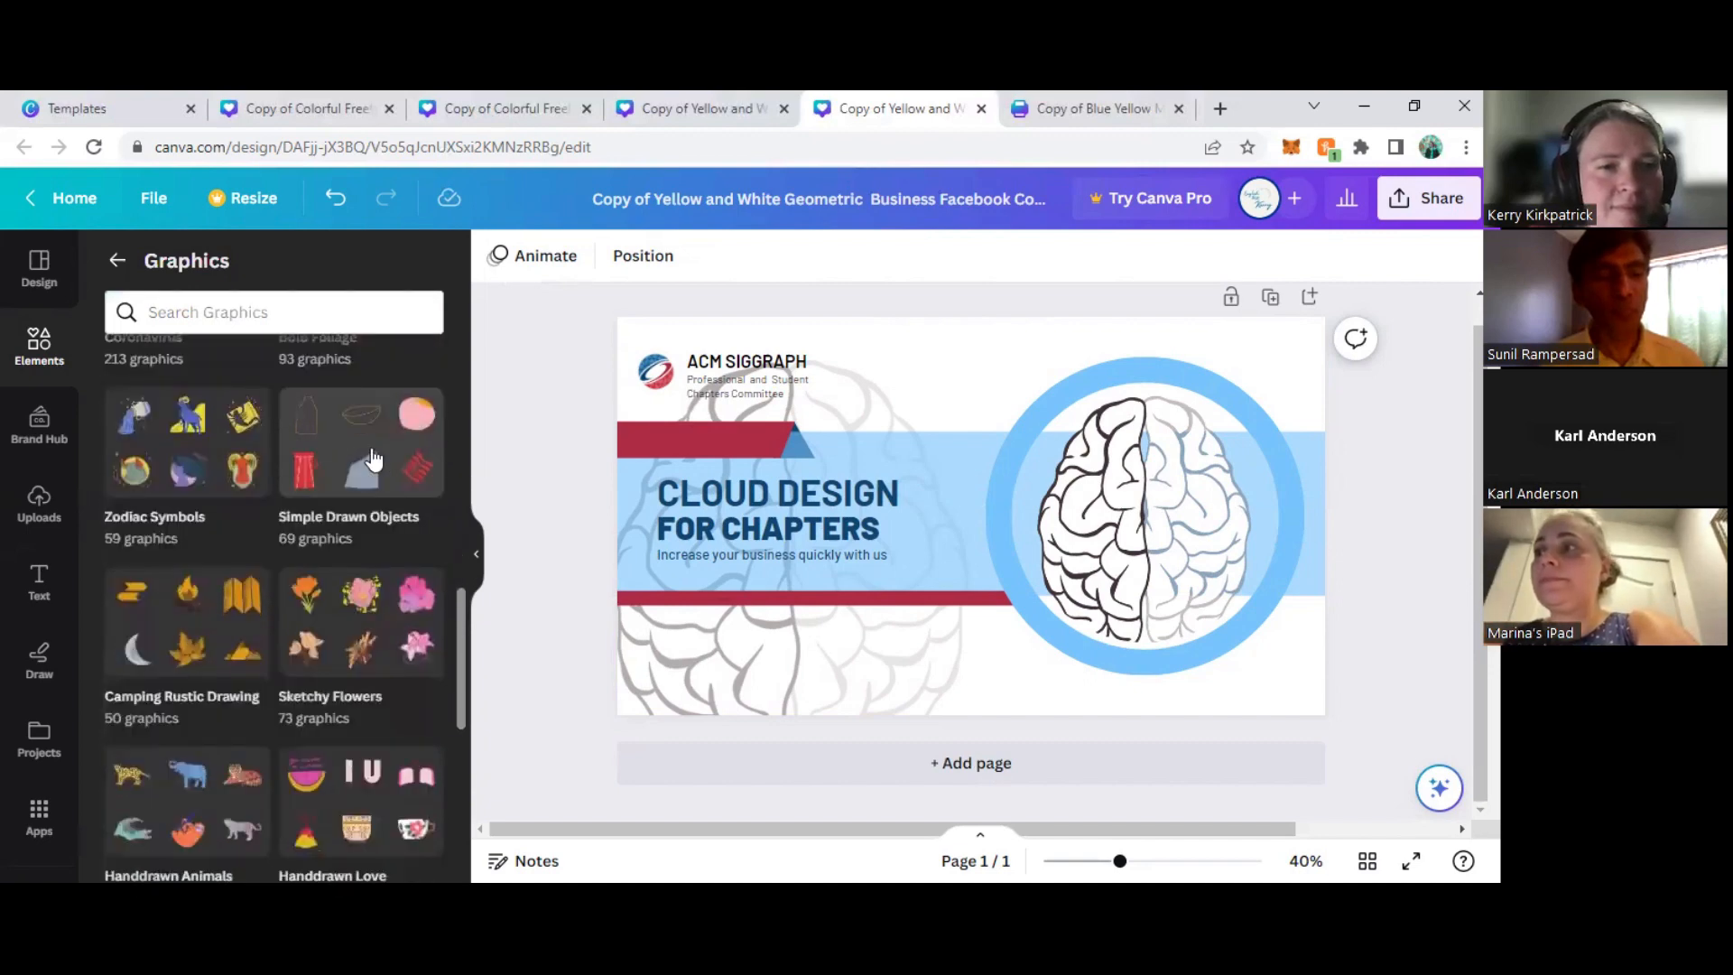
pyautogui.scroll(-2, 365, 459)
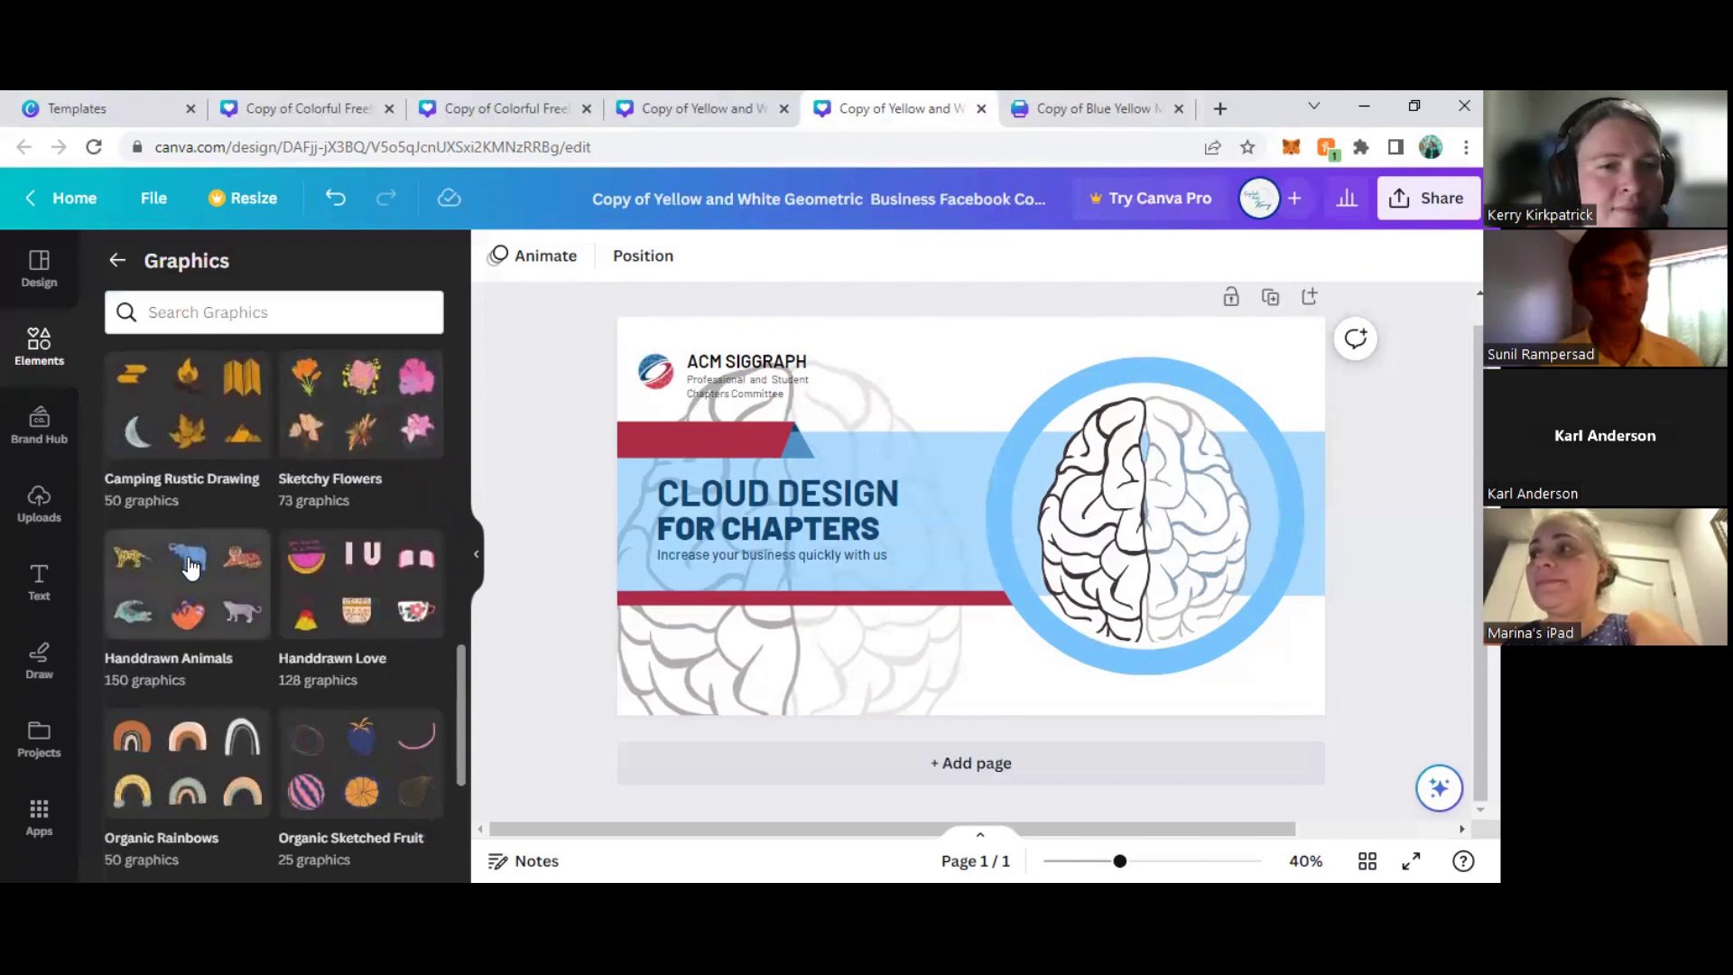
pyautogui.scroll(-2, 198, 539)
pyautogui.scroll(-3, 193, 513)
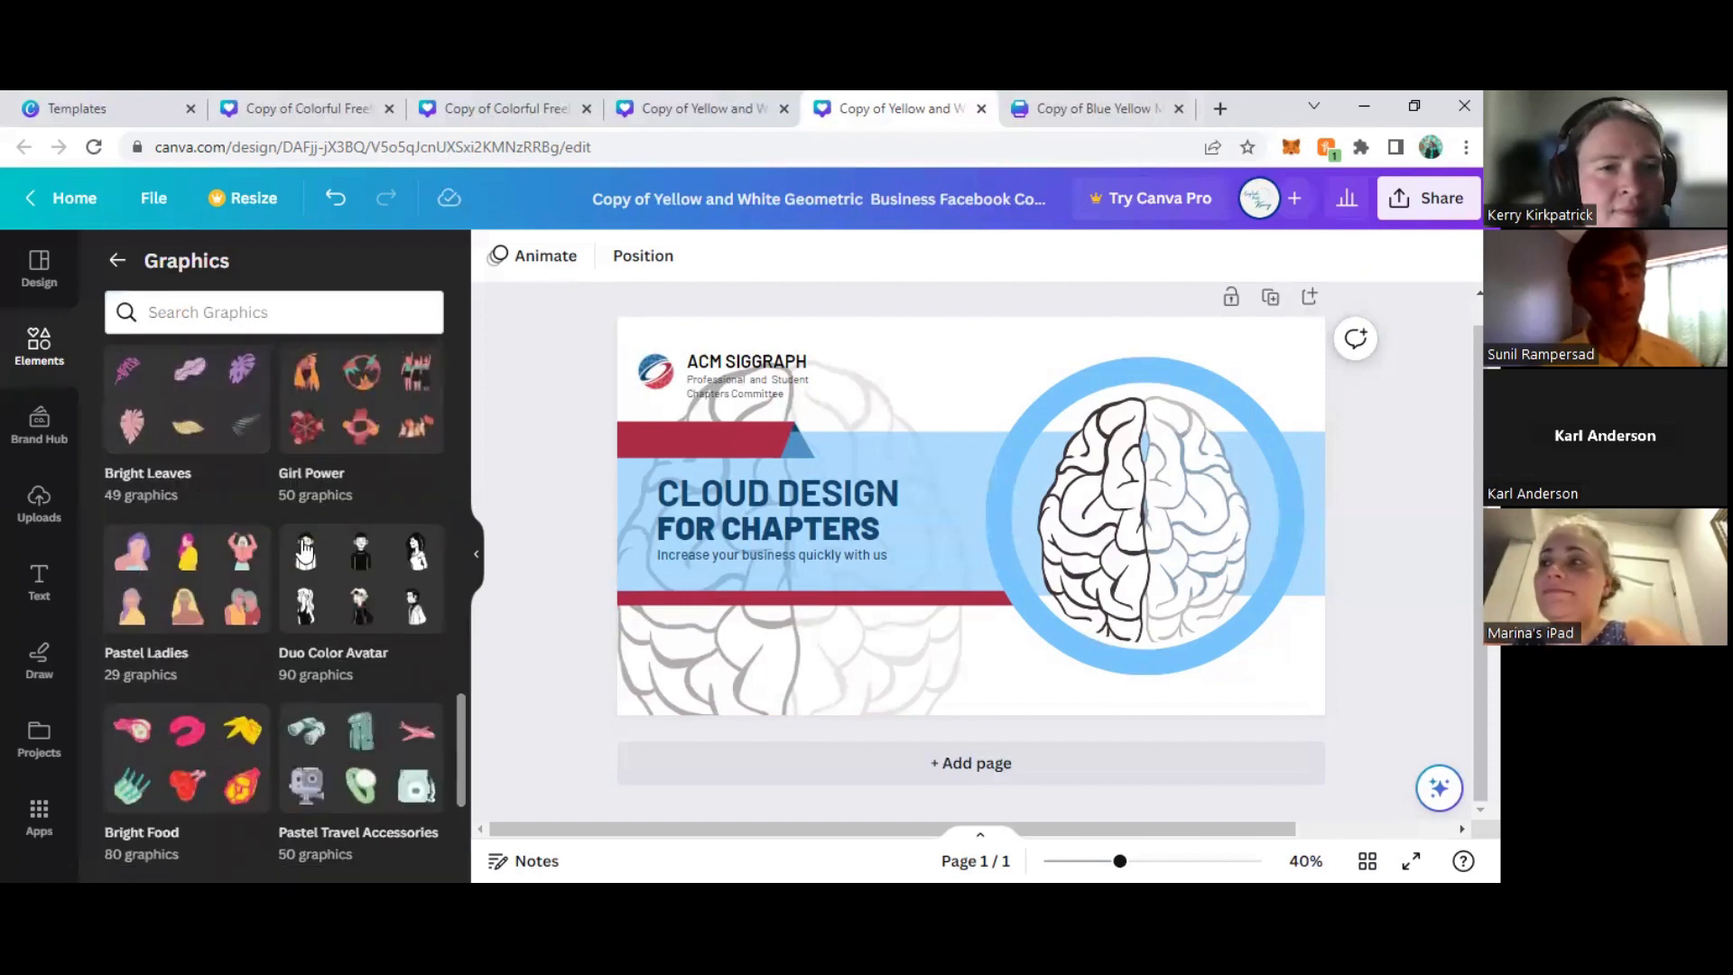
pyautogui.click(381, 574)
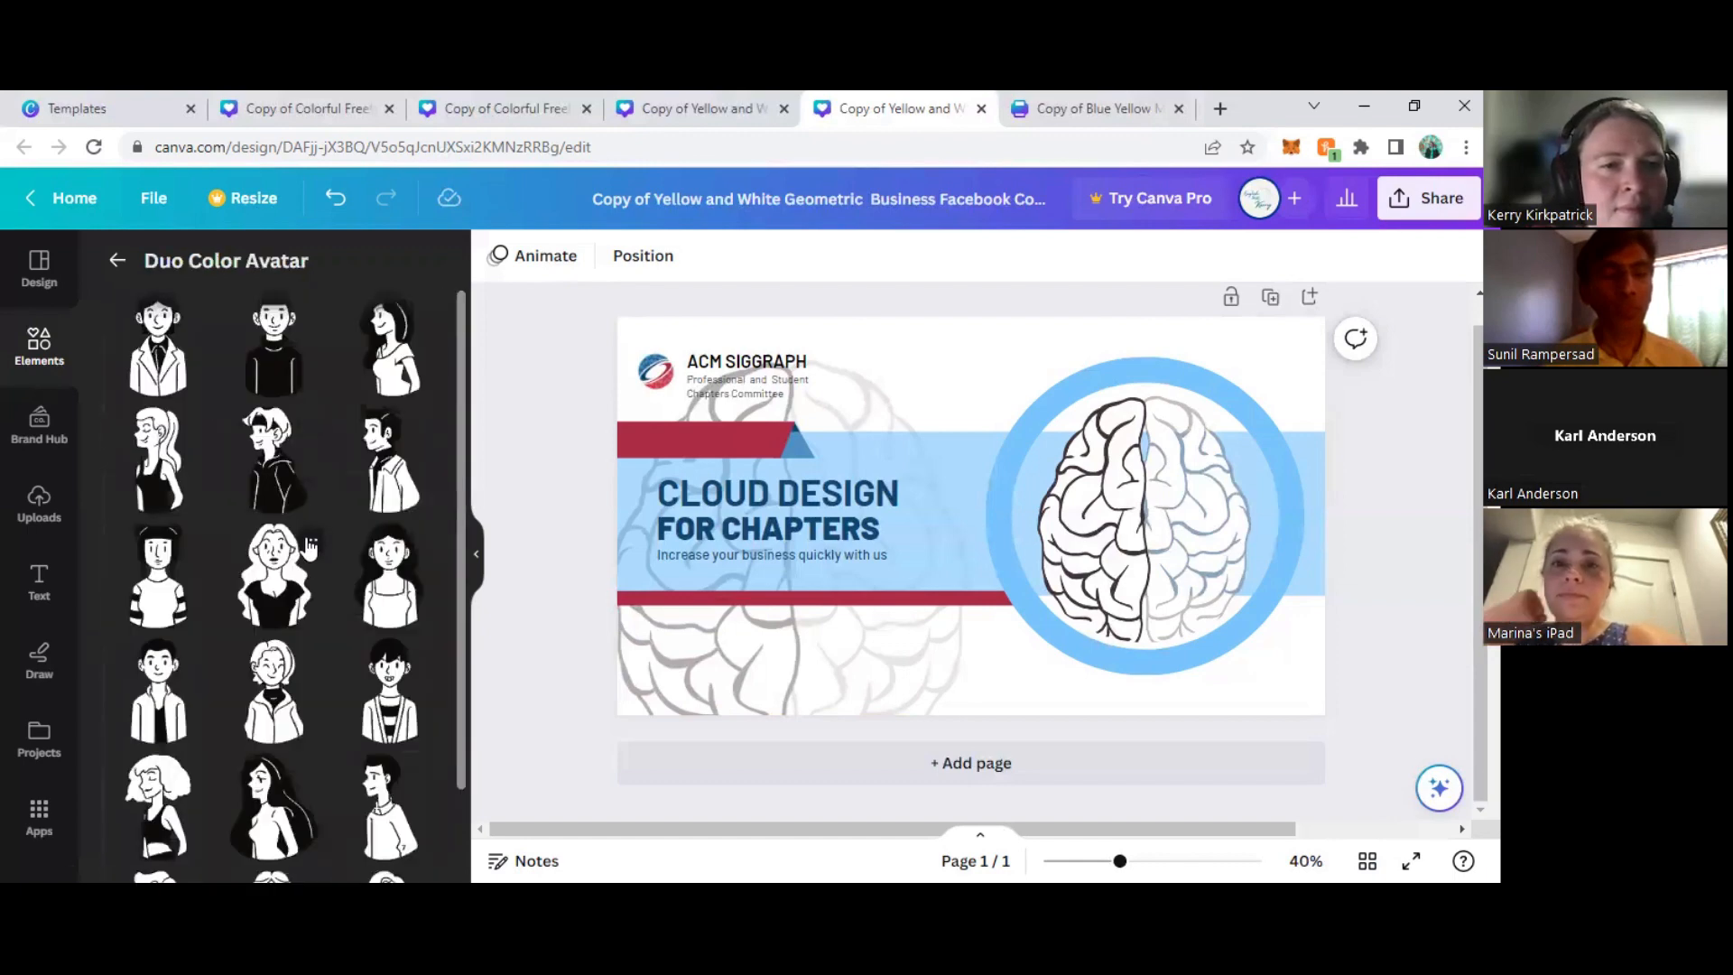
# - Try the side-facing man avatar in a jacket in the cover's lower-right corner
pyautogui.moveTo(389, 472); pyautogui.dragTo(1011, 533)
pyautogui.moveTo(1020, 592); pyautogui.dragTo(1289, 711)
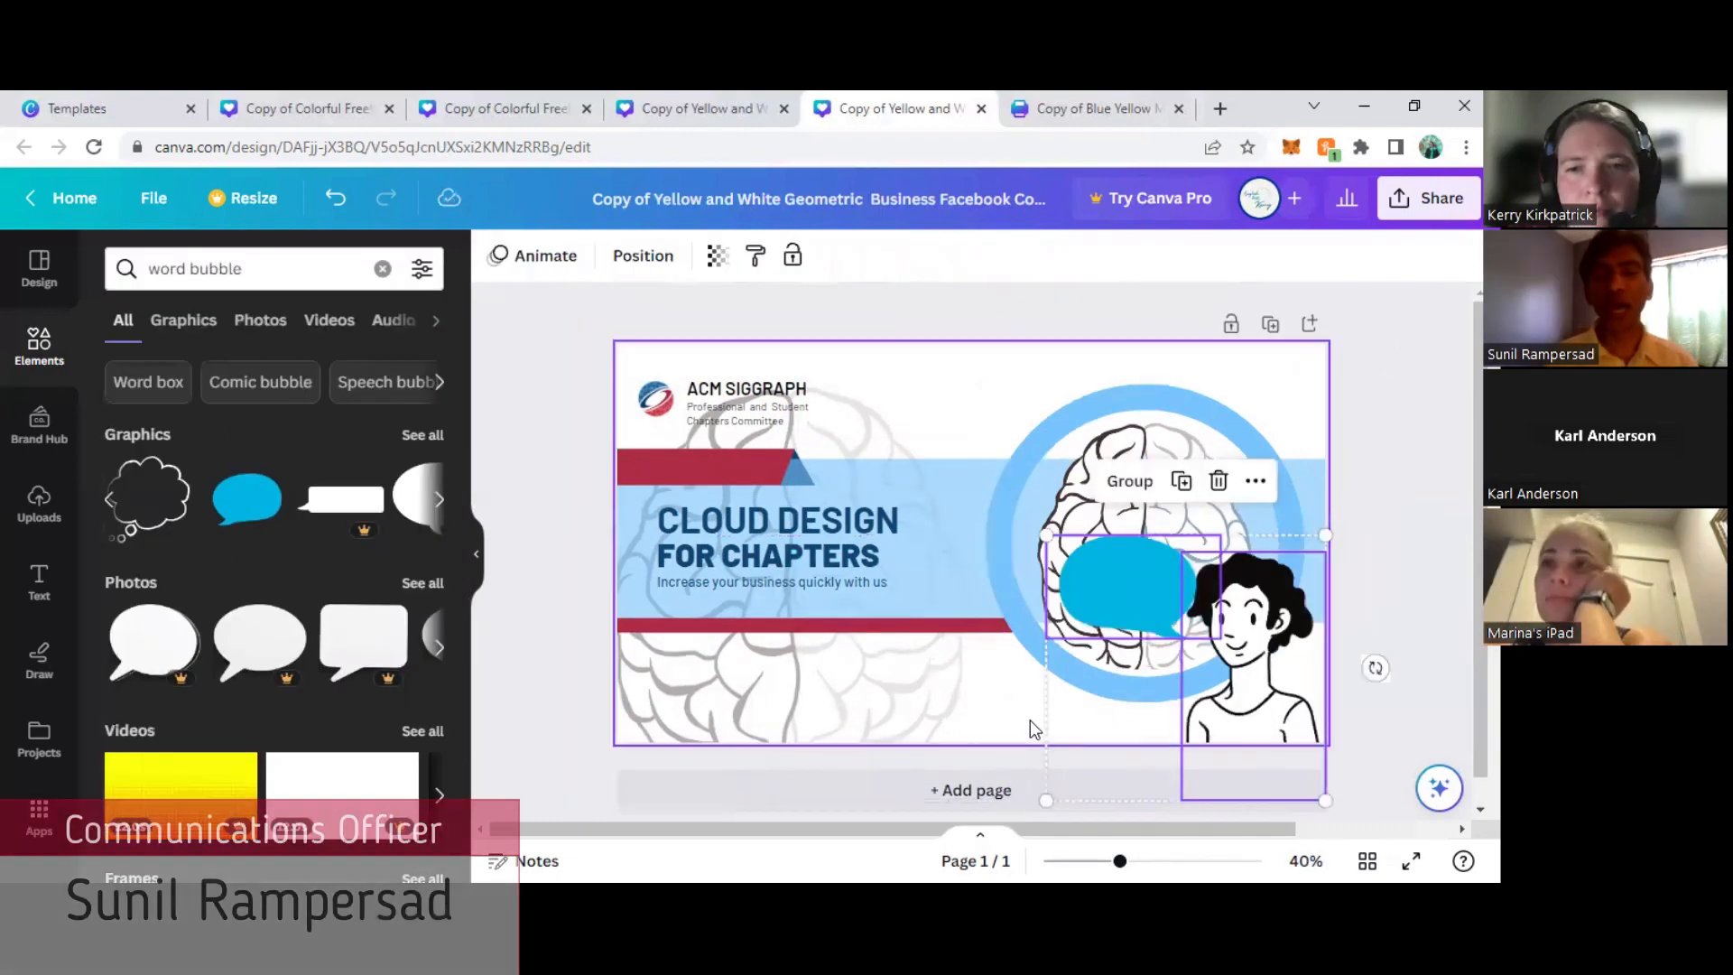
pyautogui.click(1026, 722)
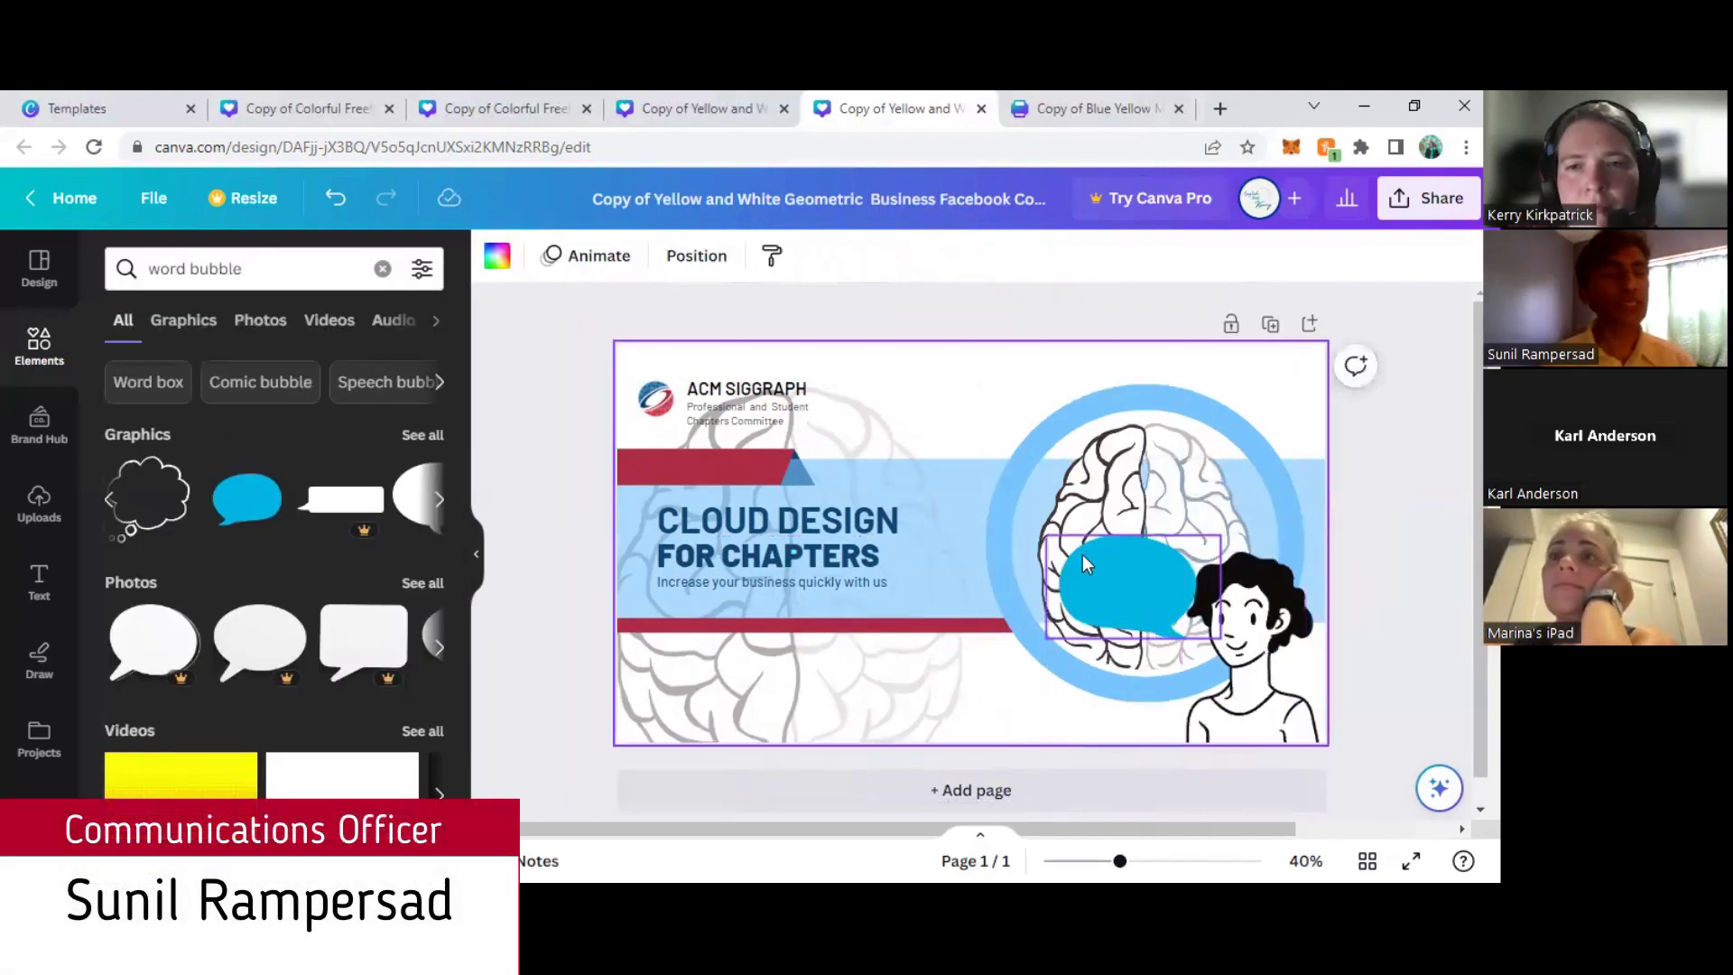
# - Move the blue speech bubble slightly up beside the curly-haired avatar and place a subheading reading "Join us!" on it
pyautogui.click(1107, 593)
pyautogui.moveTo(1106, 593); pyautogui.dragTo(1099, 563)
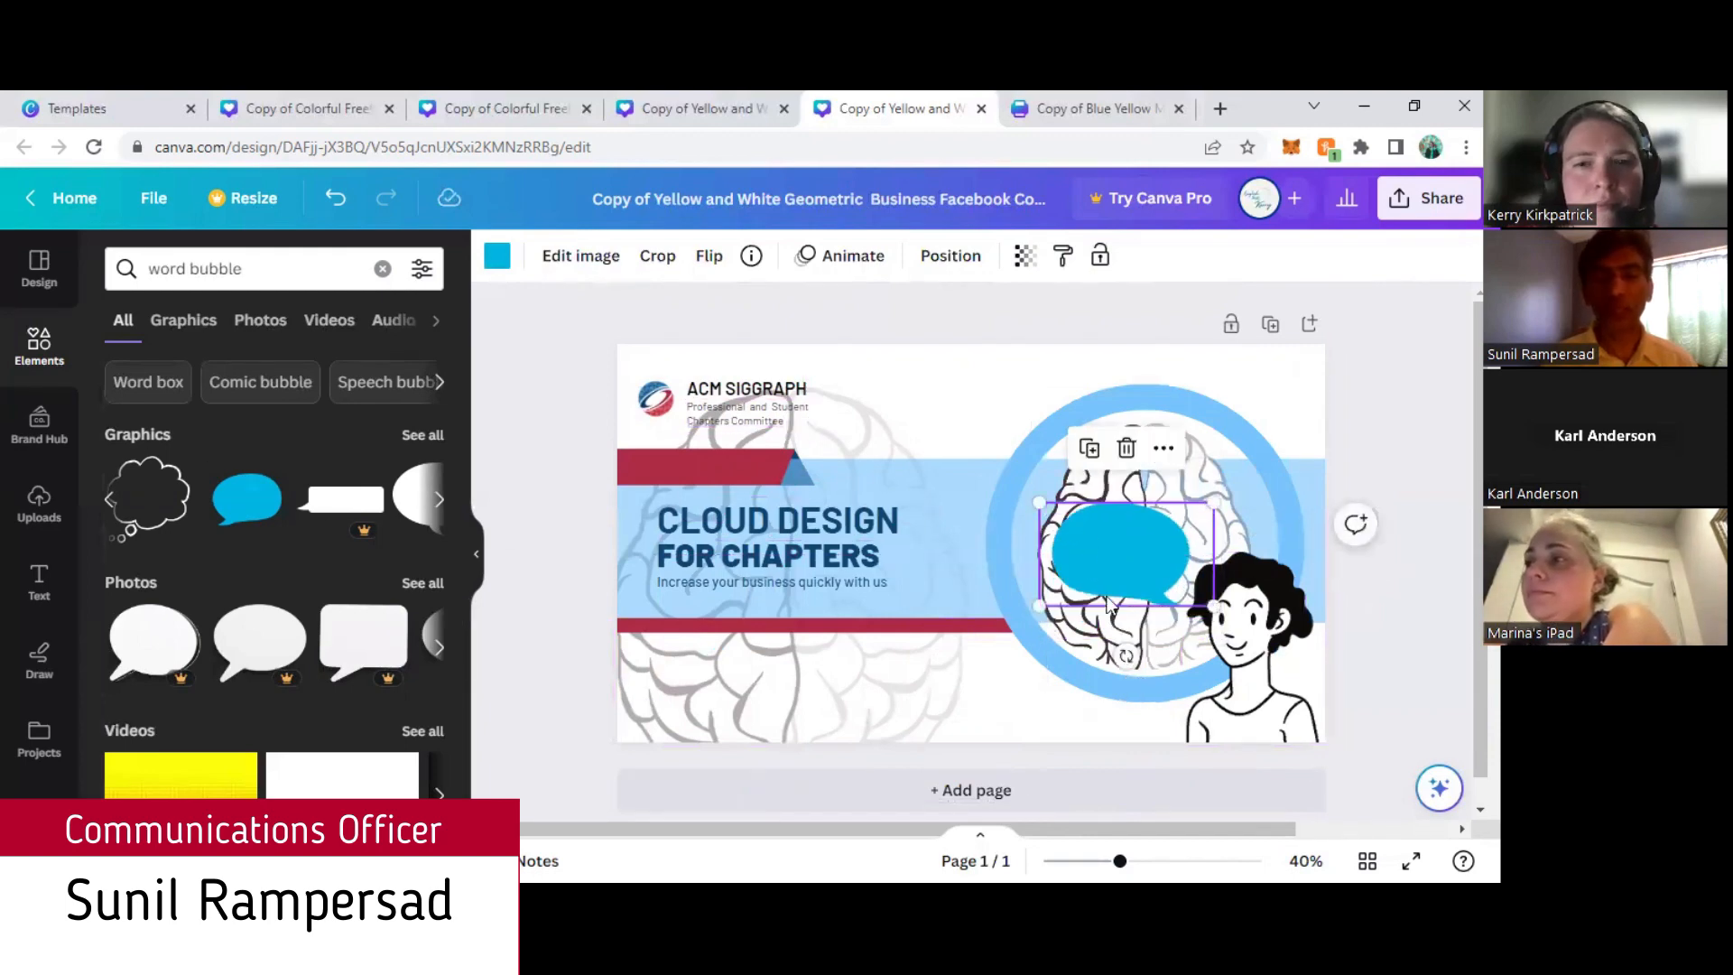
pyautogui.click(39, 582)
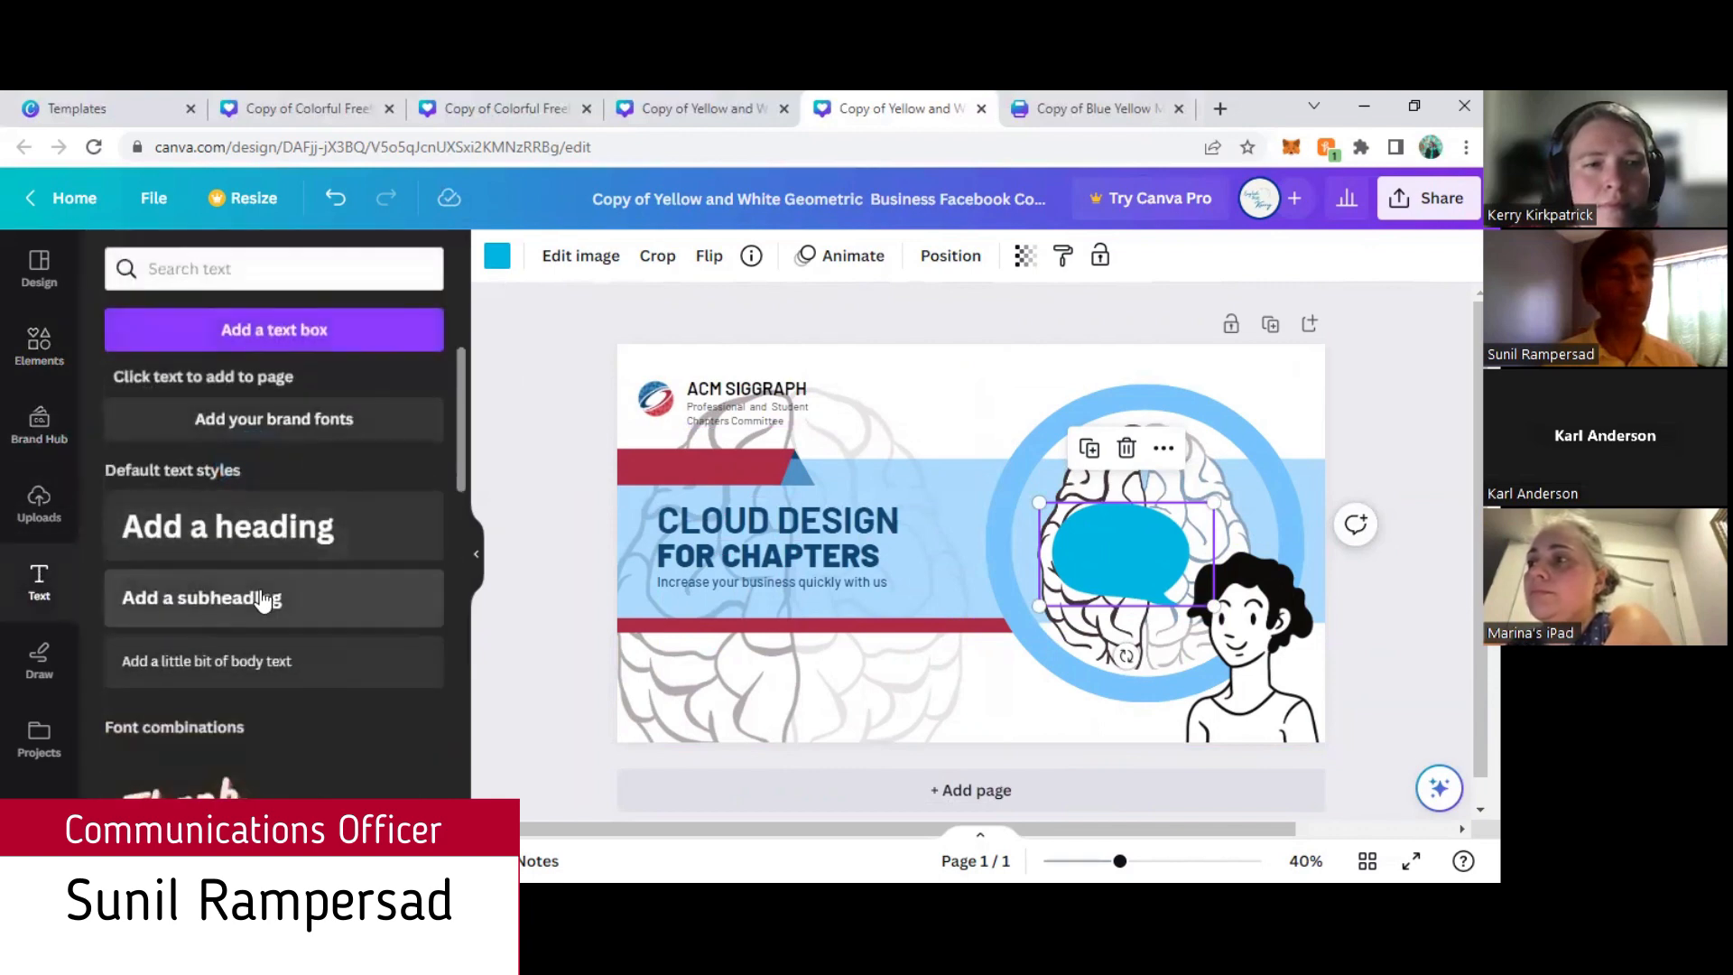
pyautogui.click(279, 600)
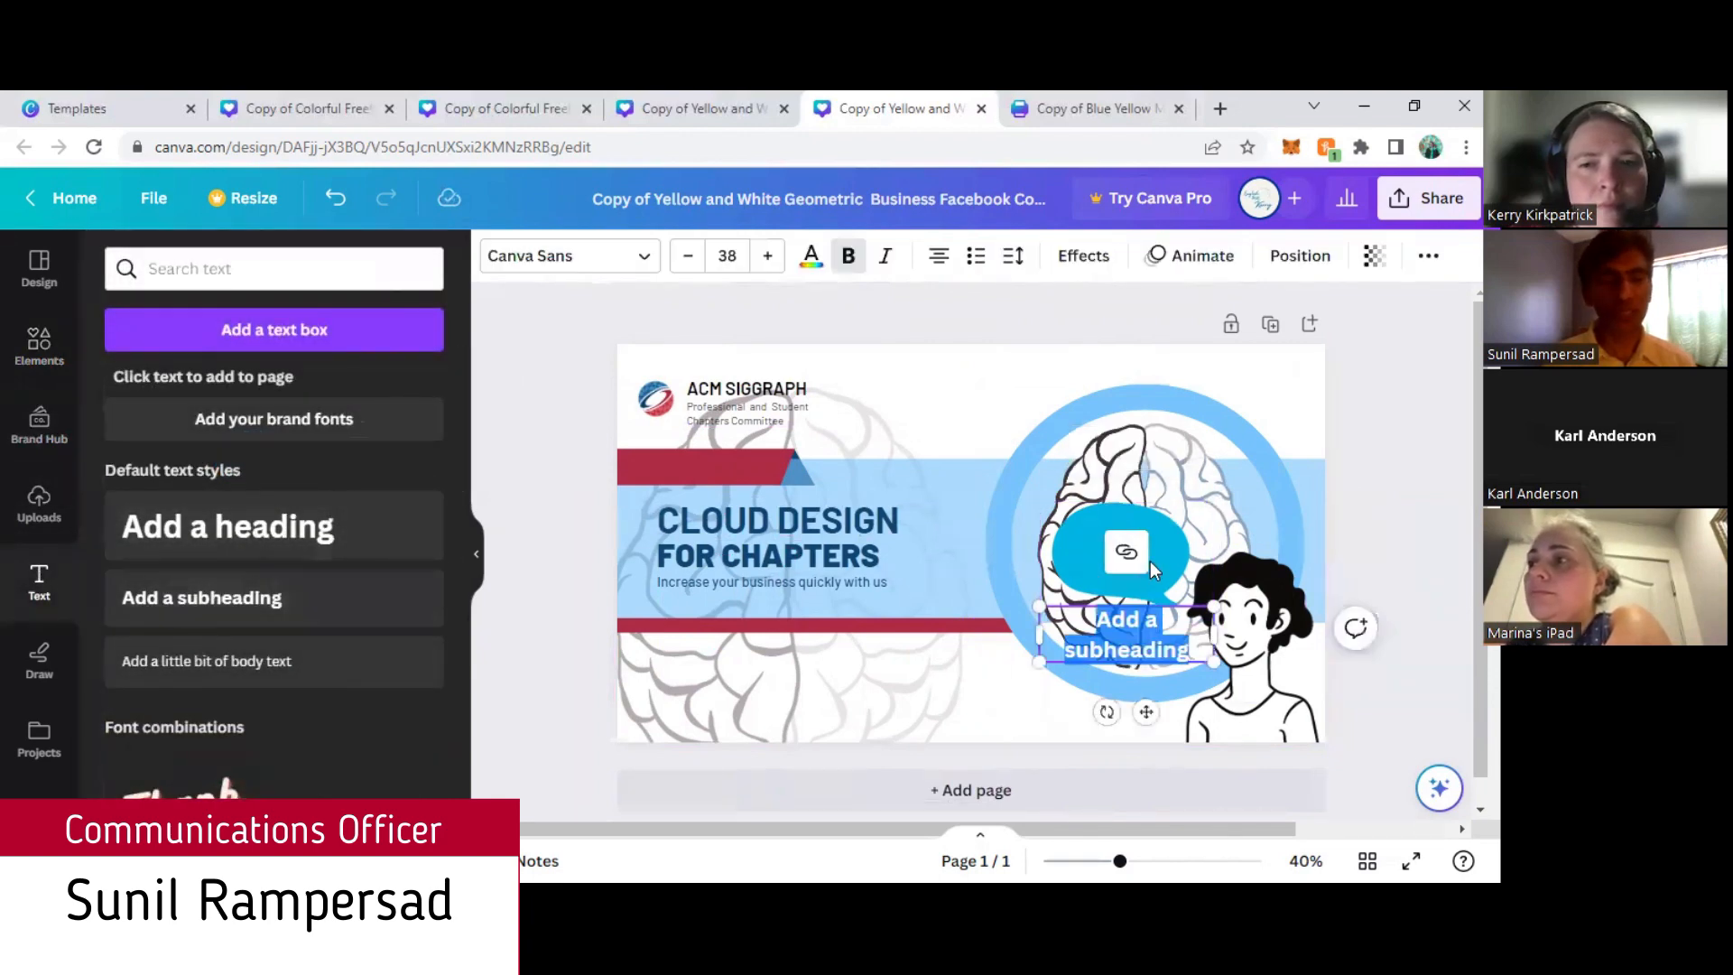
pyautogui.write('Join us!')
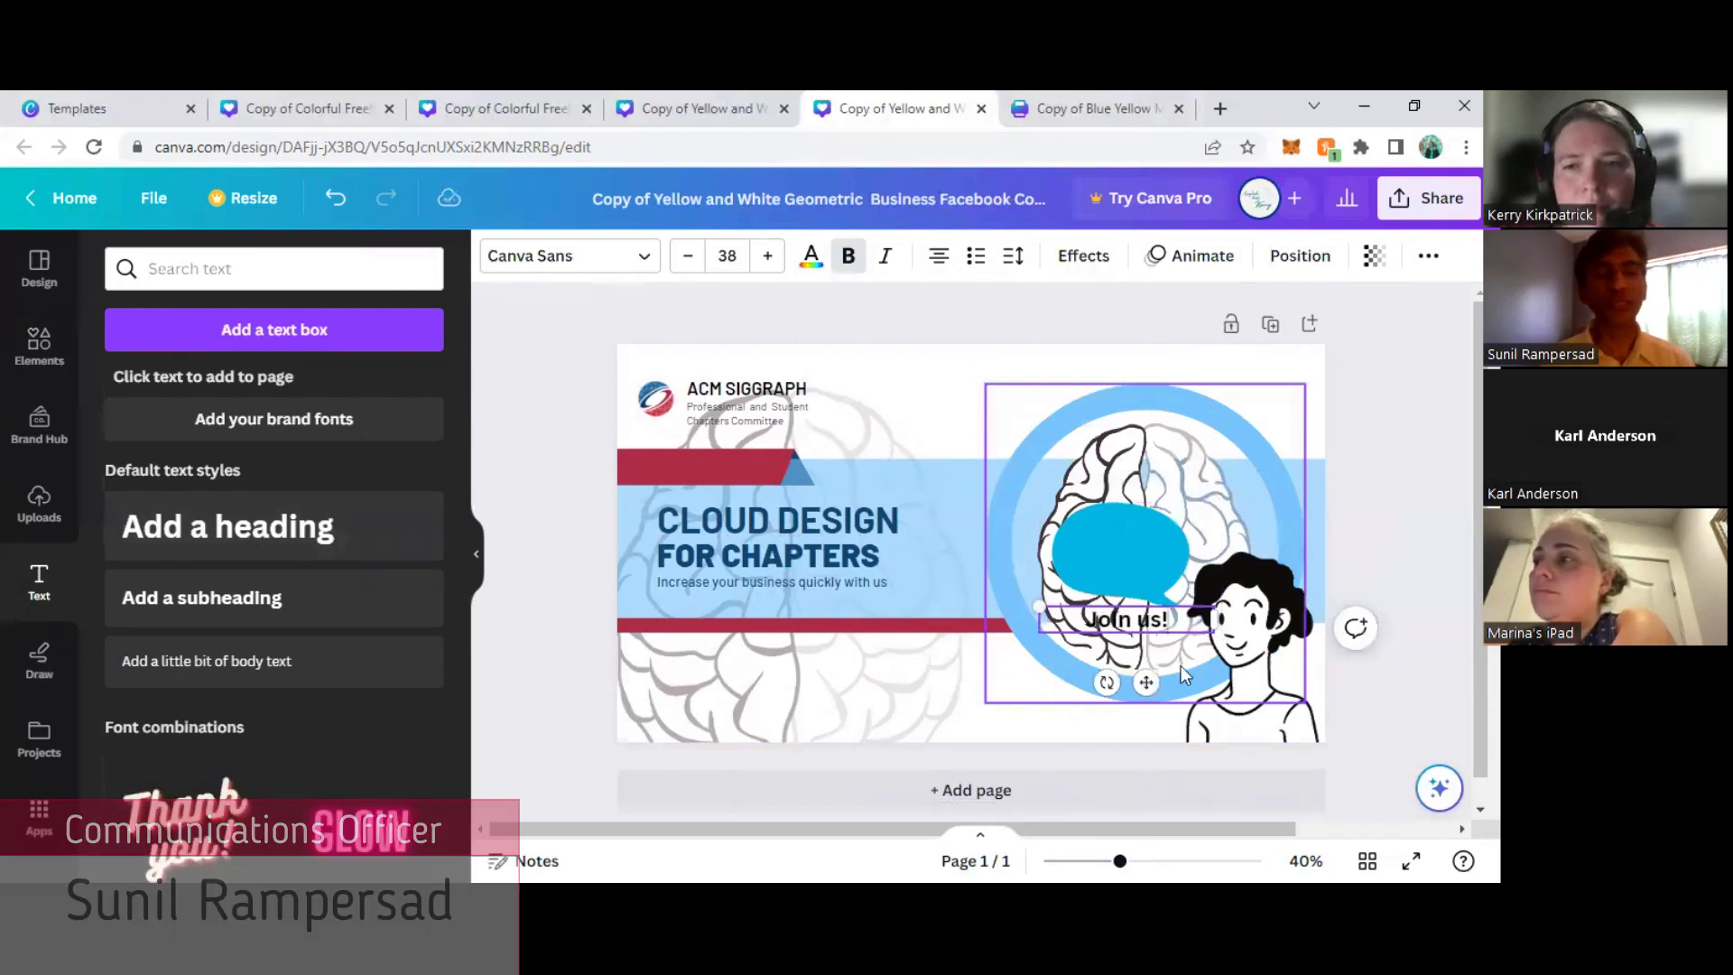
pyautogui.moveTo(1147, 682); pyautogui.dragTo(1078, 556)
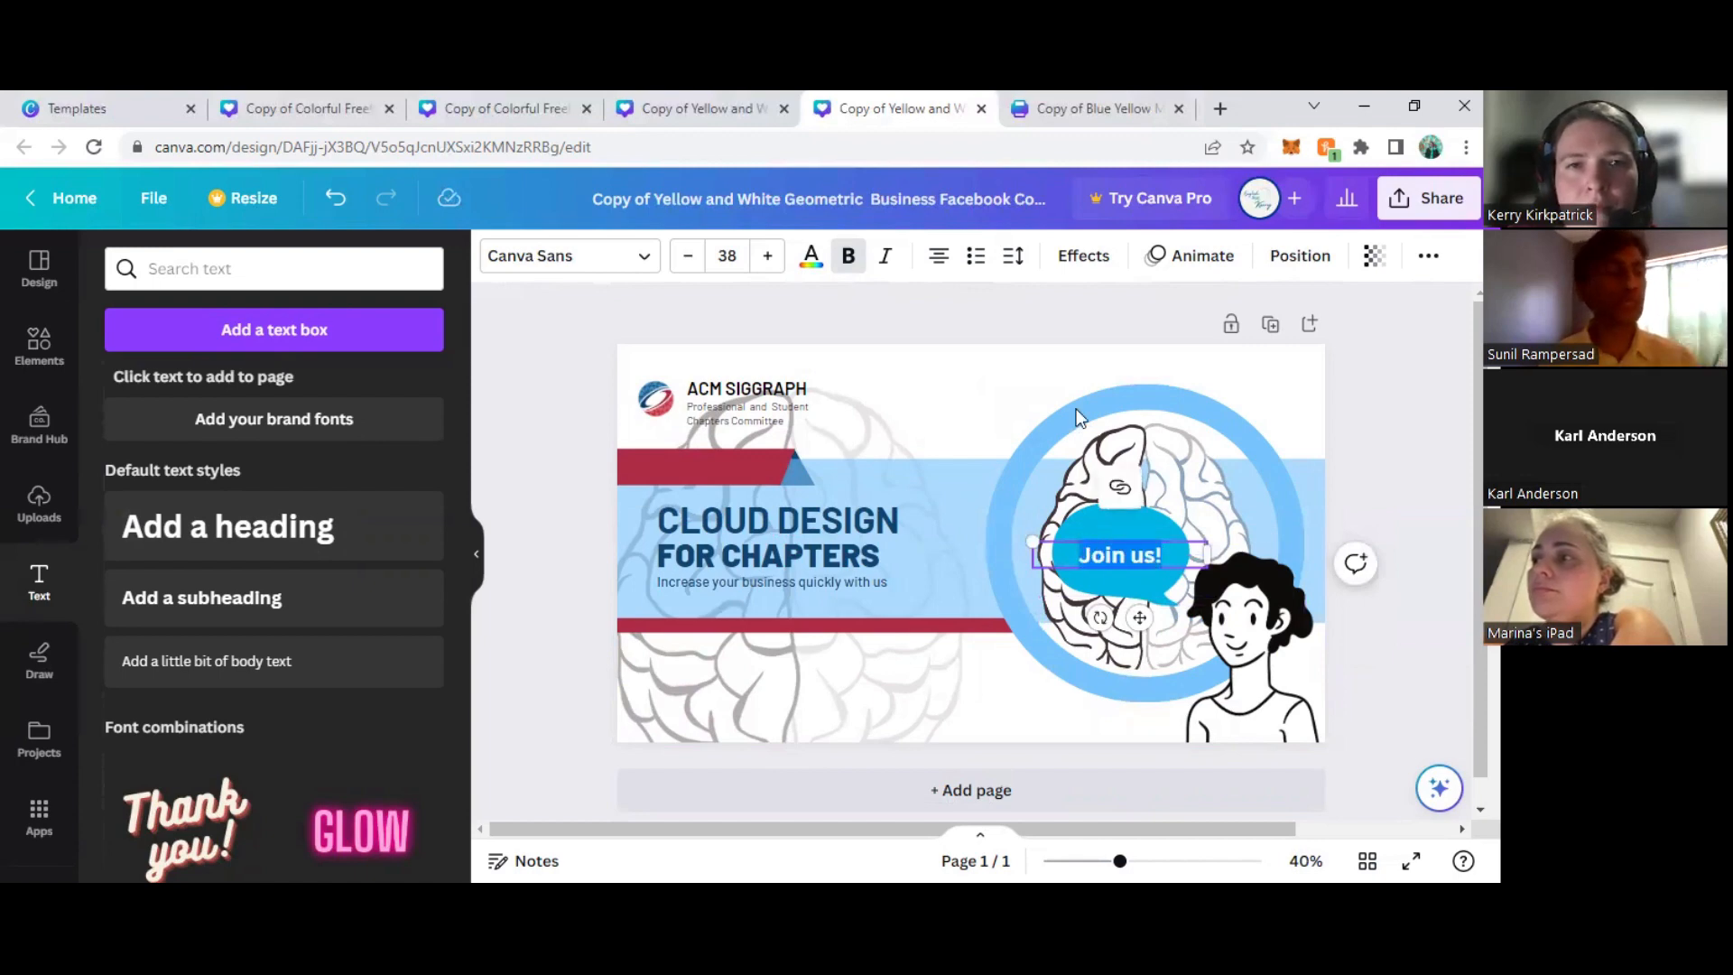
# - Set the "Join us!" text color to white
pyautogui.click(812, 256)
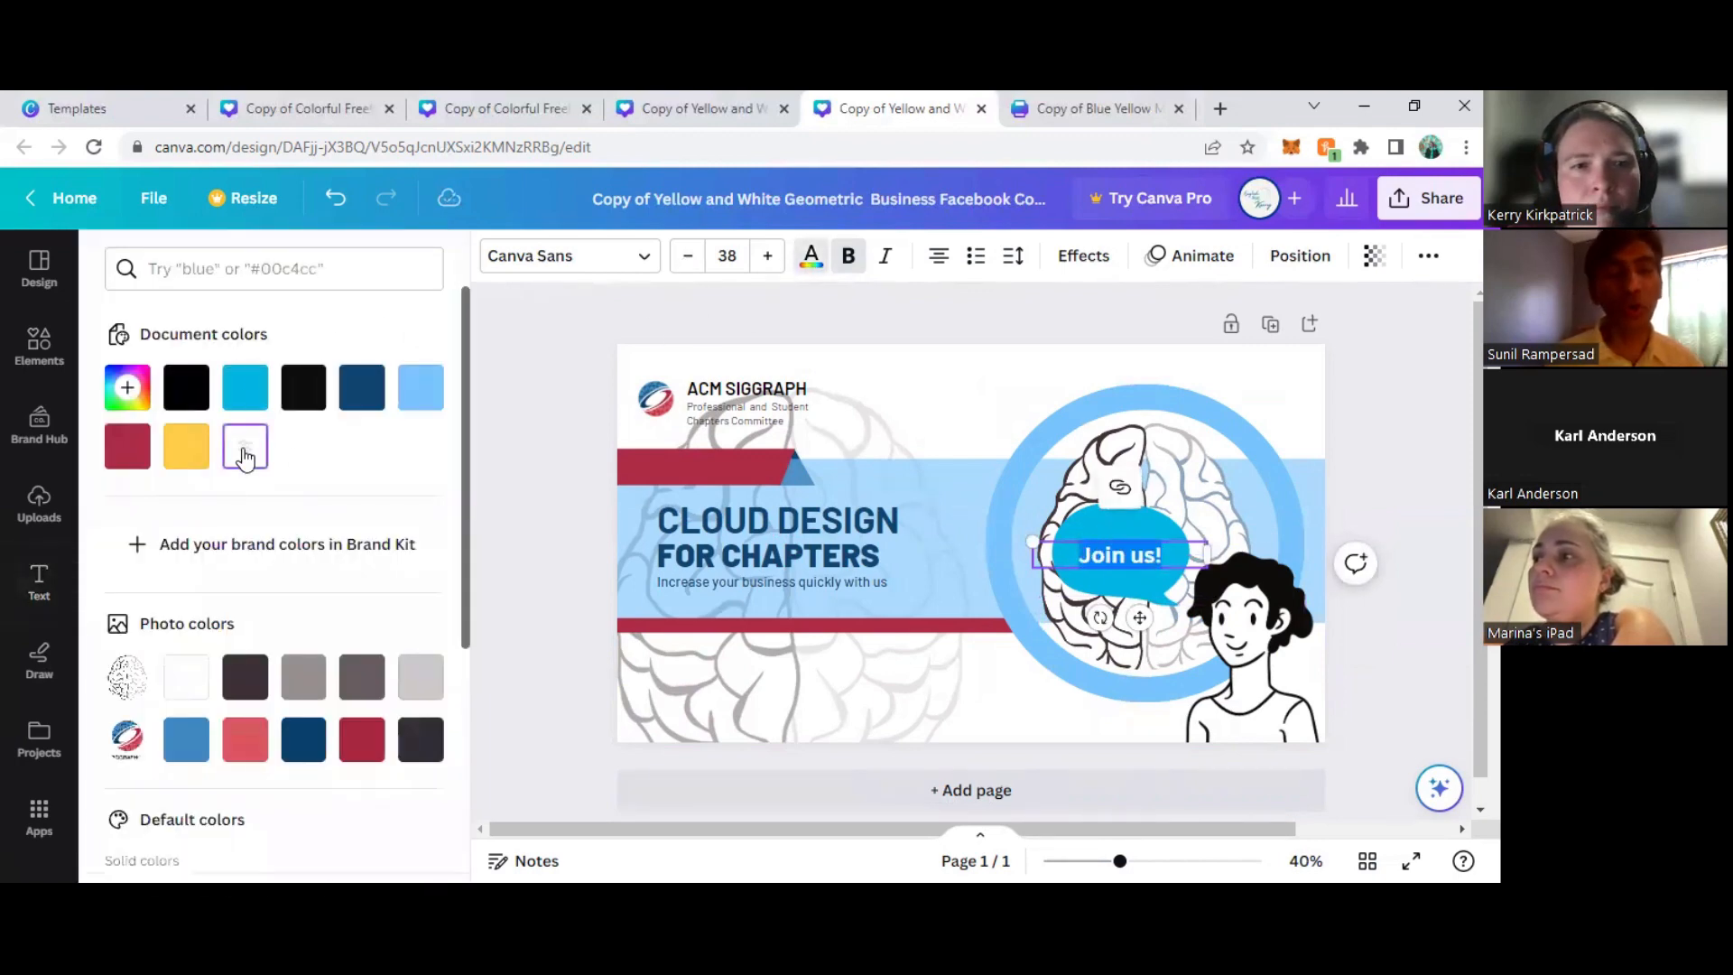
pyautogui.click(244, 456)
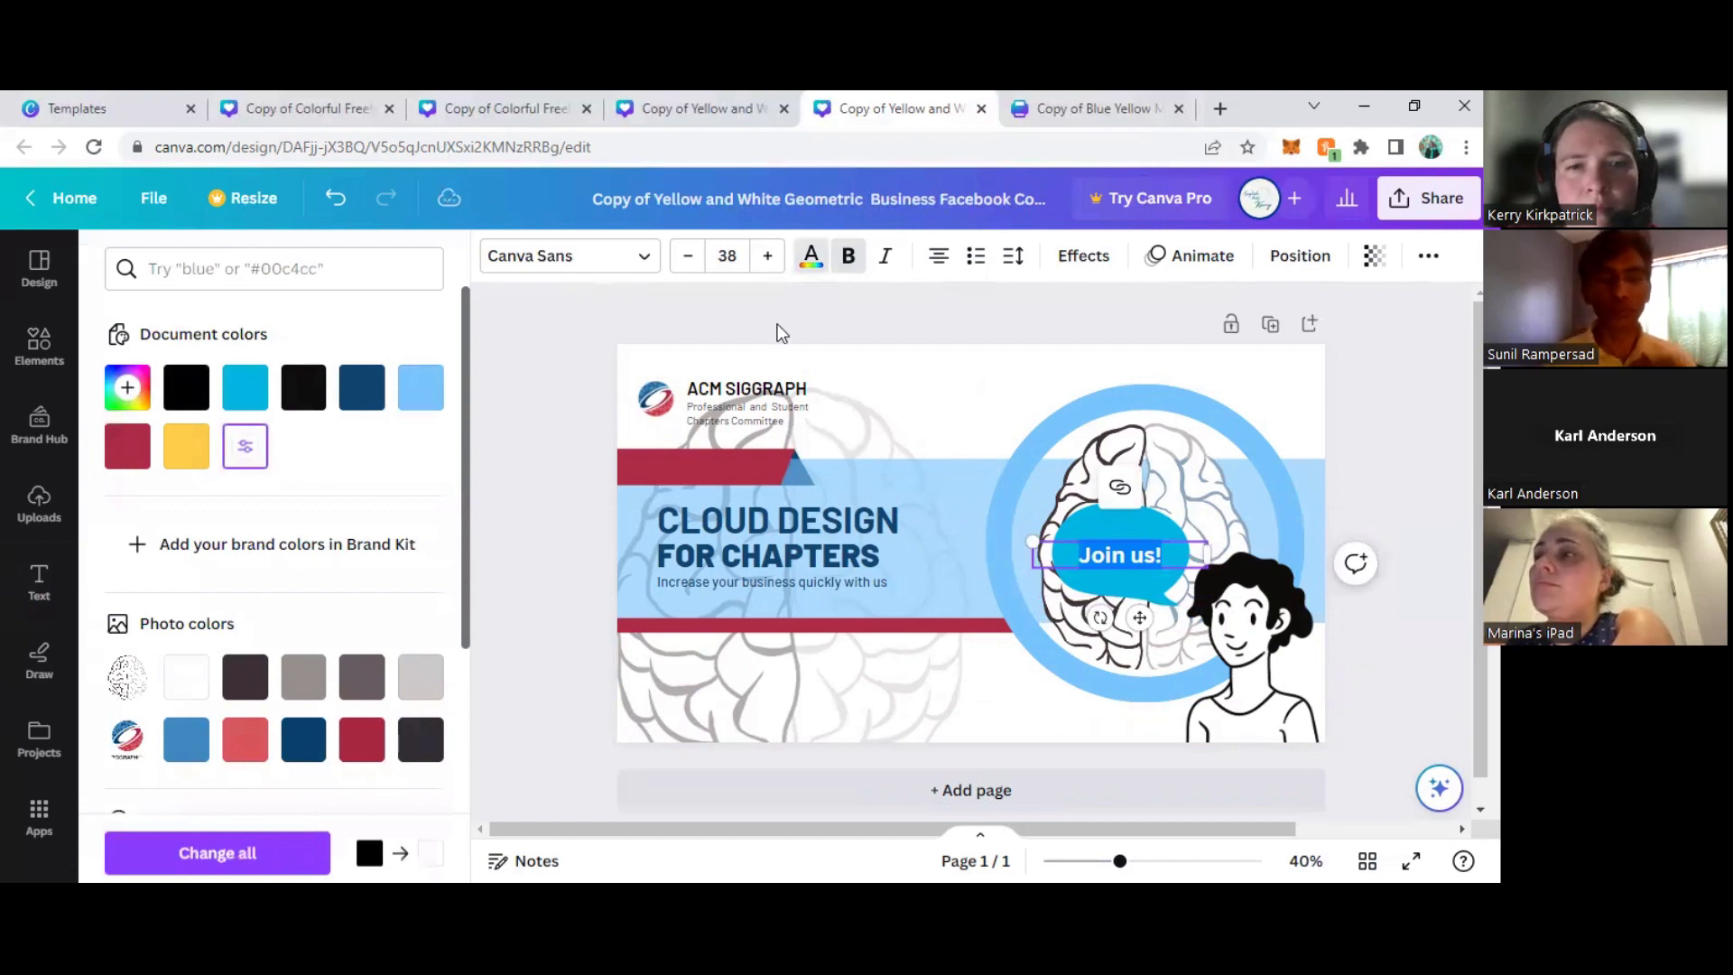
pyautogui.click(550, 585)
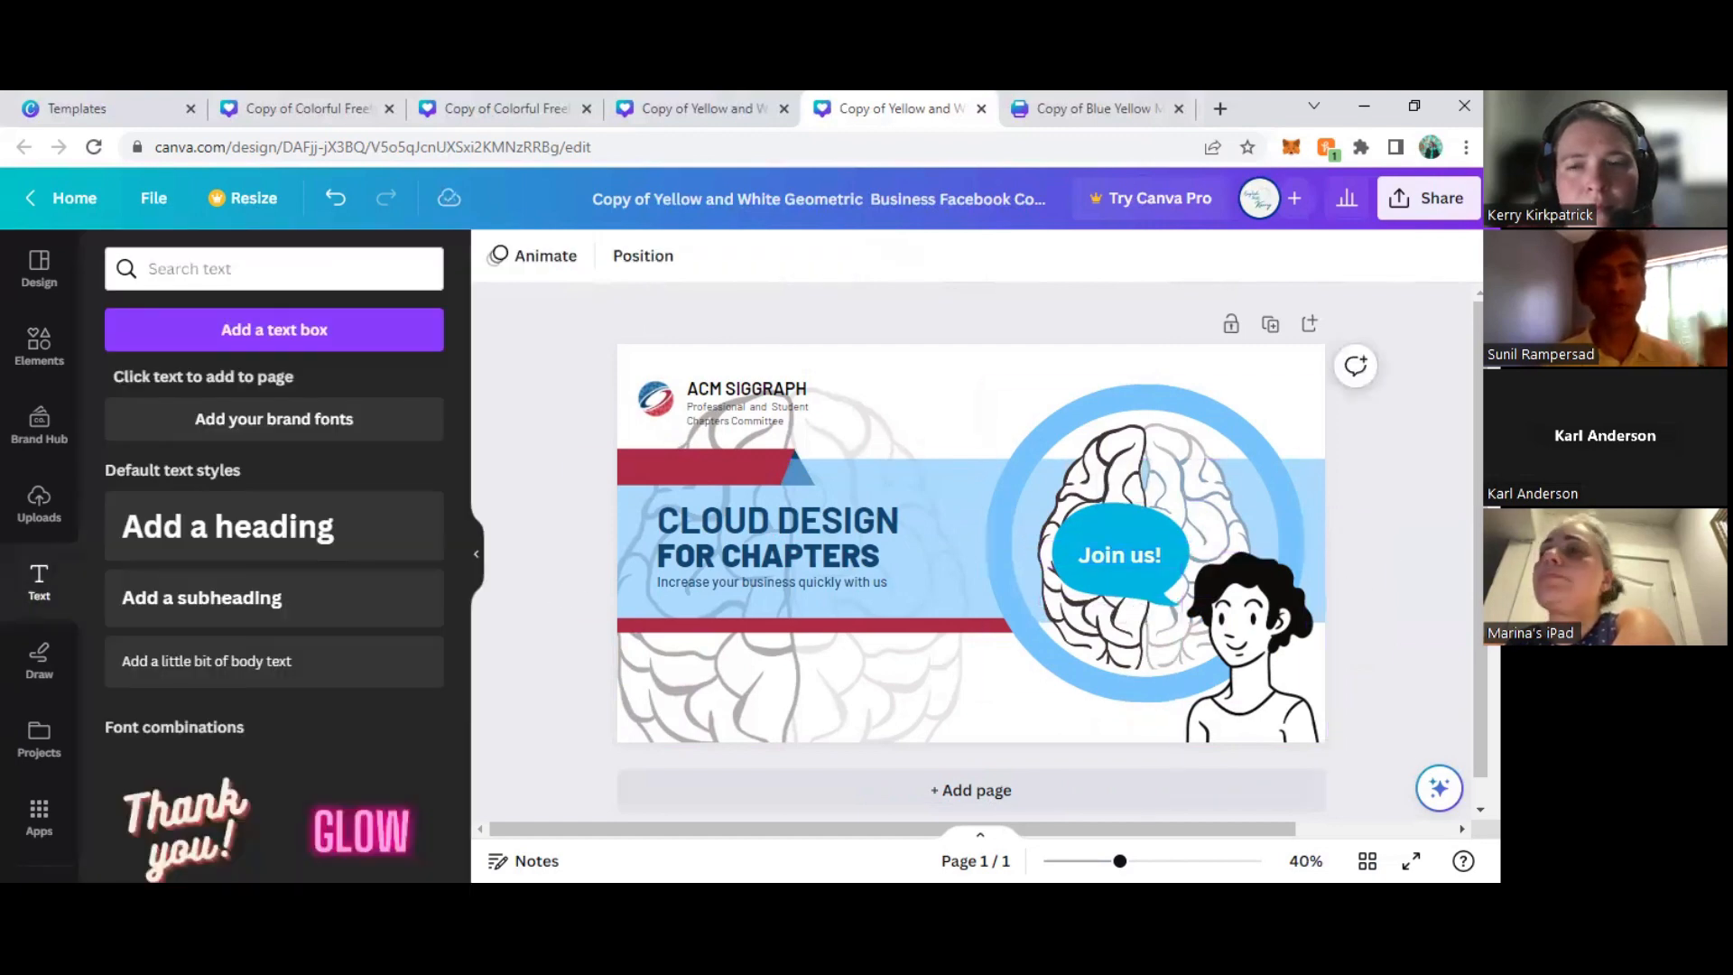
# - Set the transparency of the round brain picture with its blue ring to 65
pyautogui.click(1101, 591)
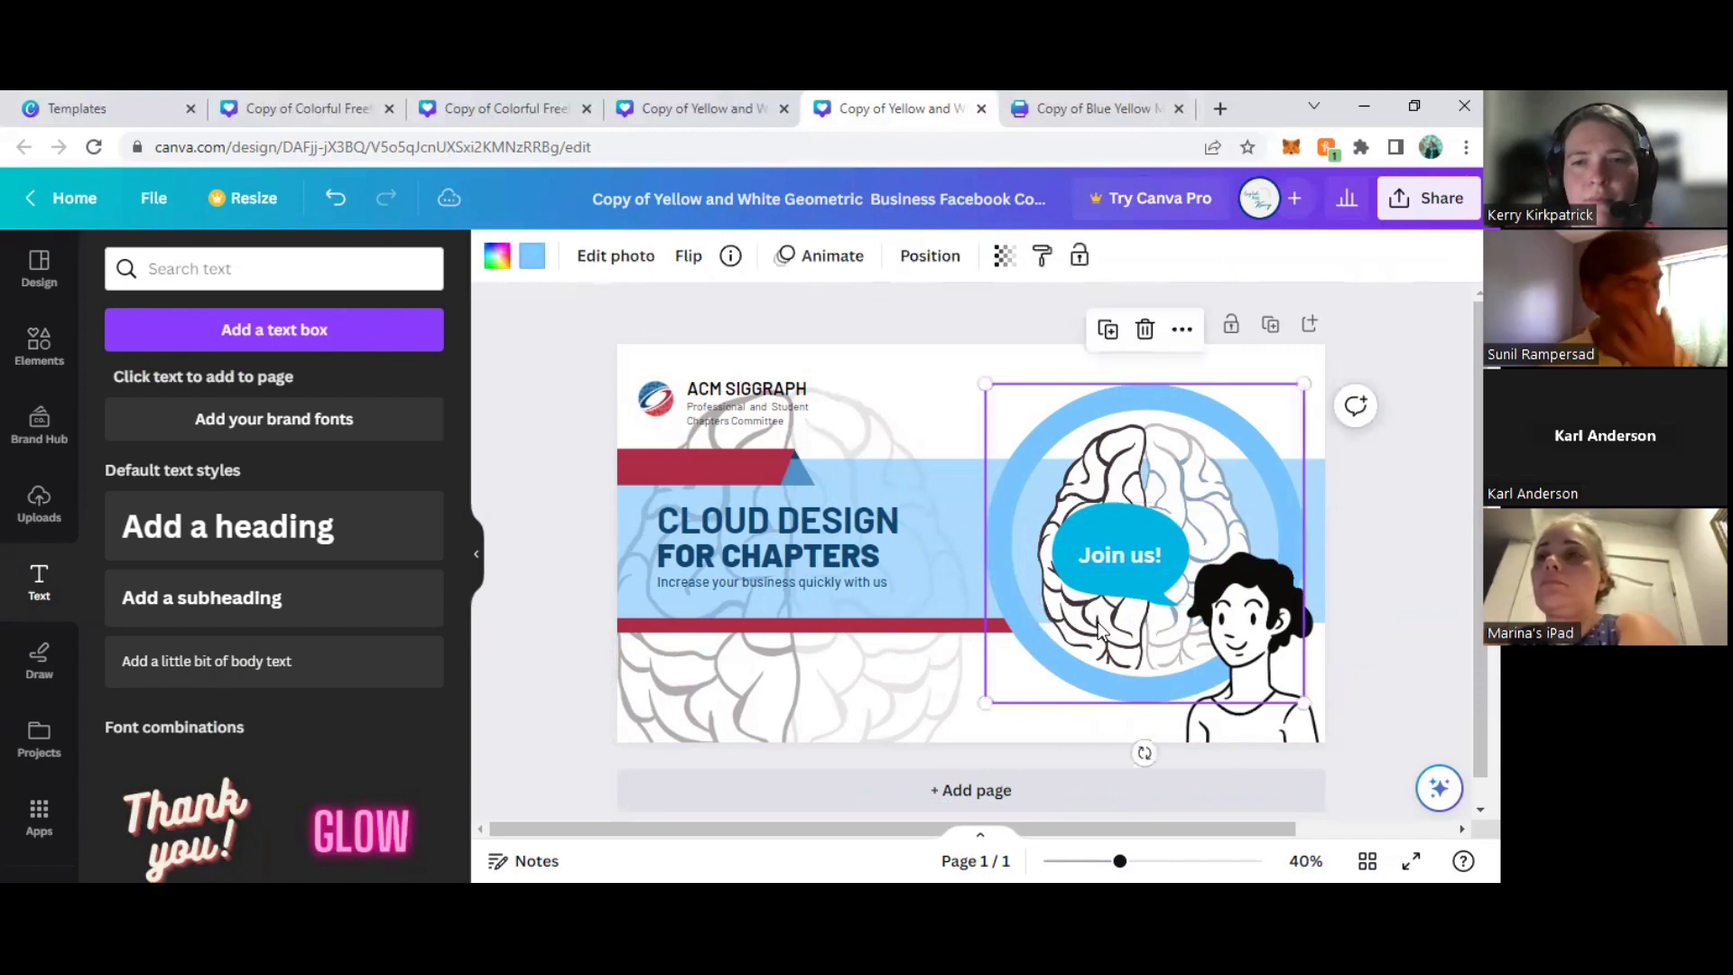
pyautogui.click(1004, 258)
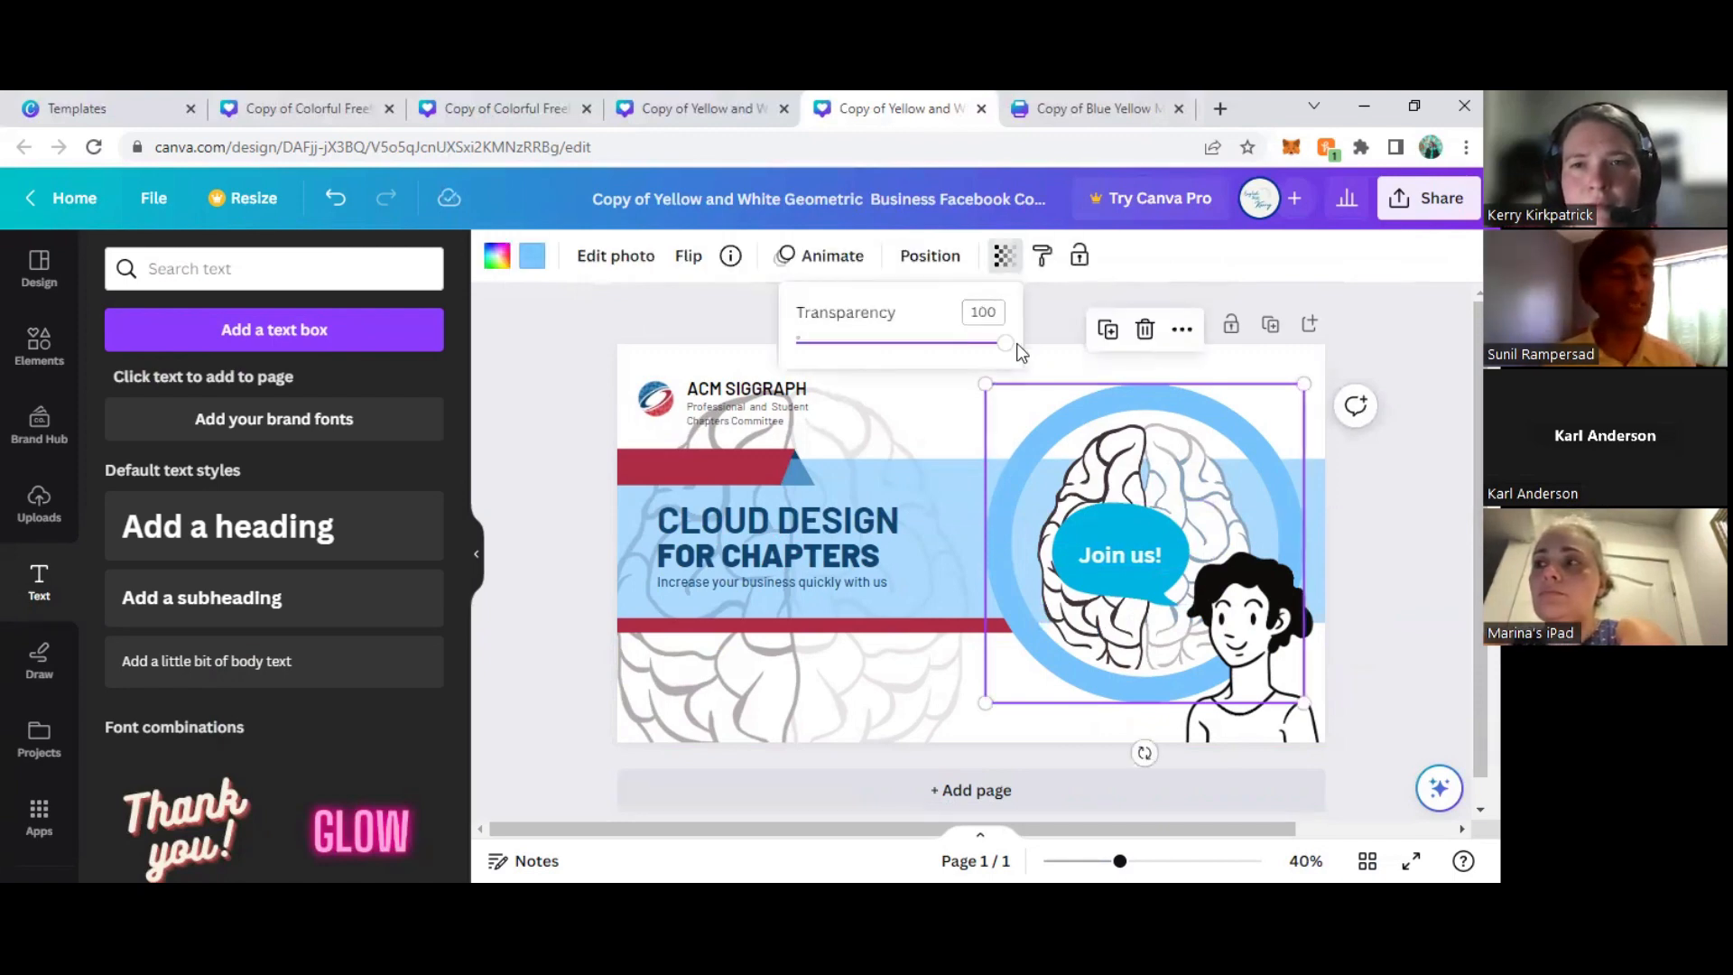
pyautogui.moveTo(1019, 347); pyautogui.dragTo(940, 363)
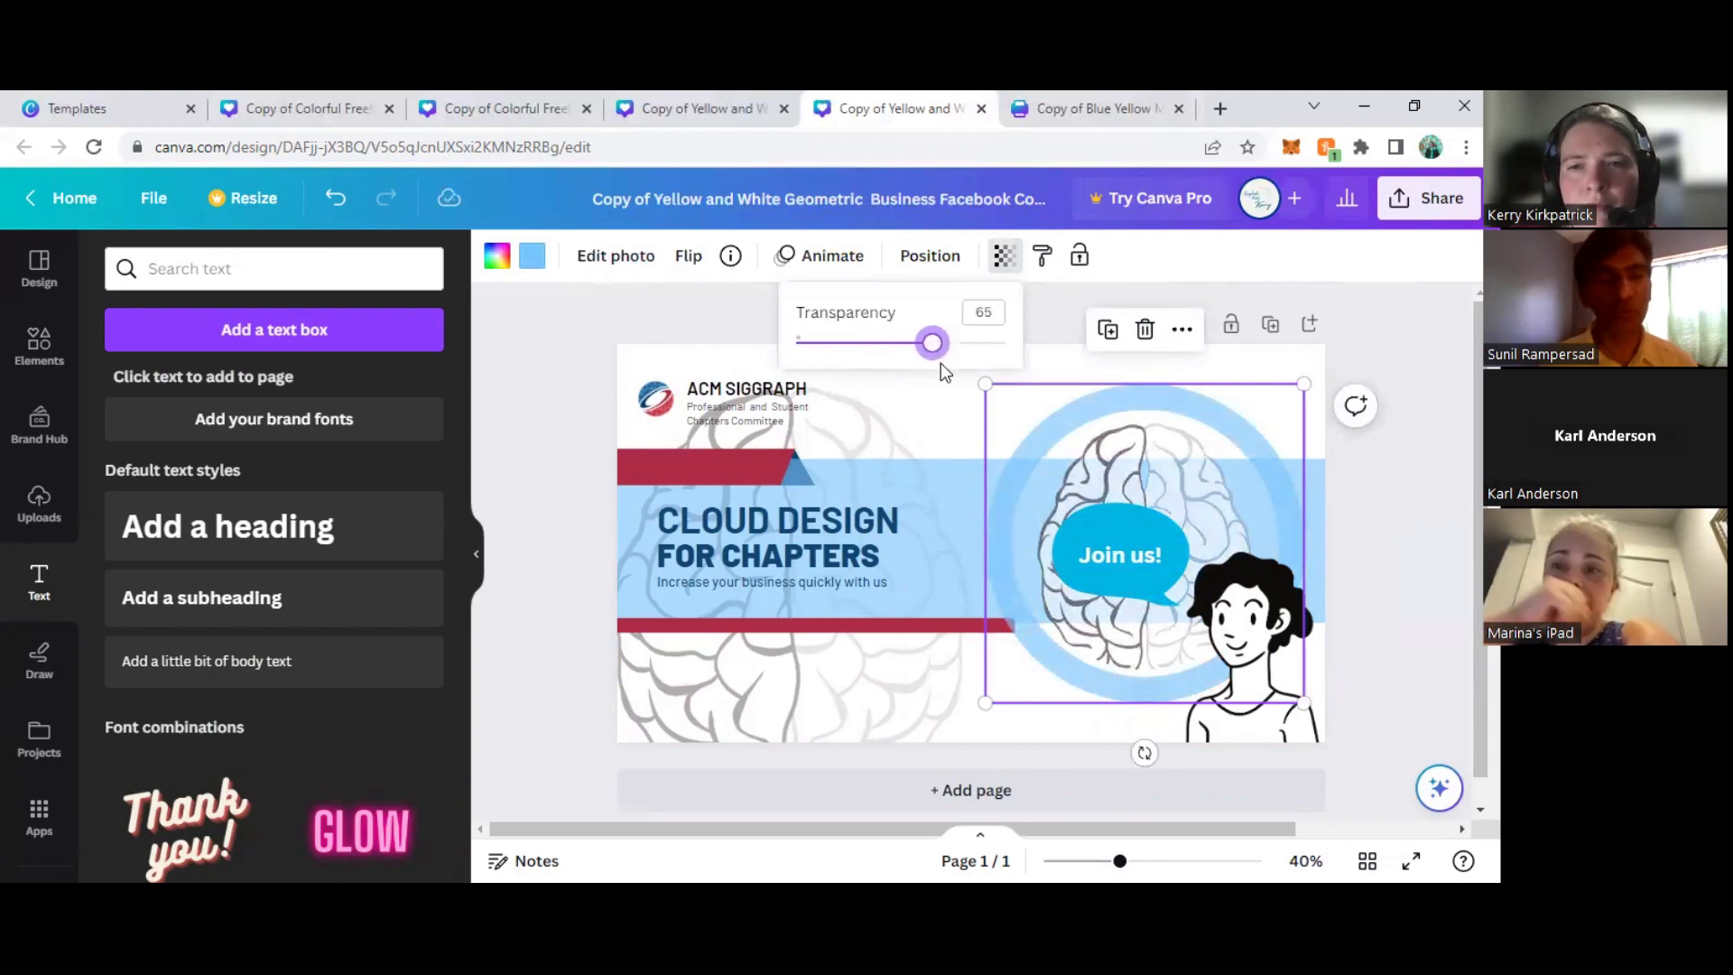
pyautogui.click(1414, 526)
pyautogui.click(1438, 527)
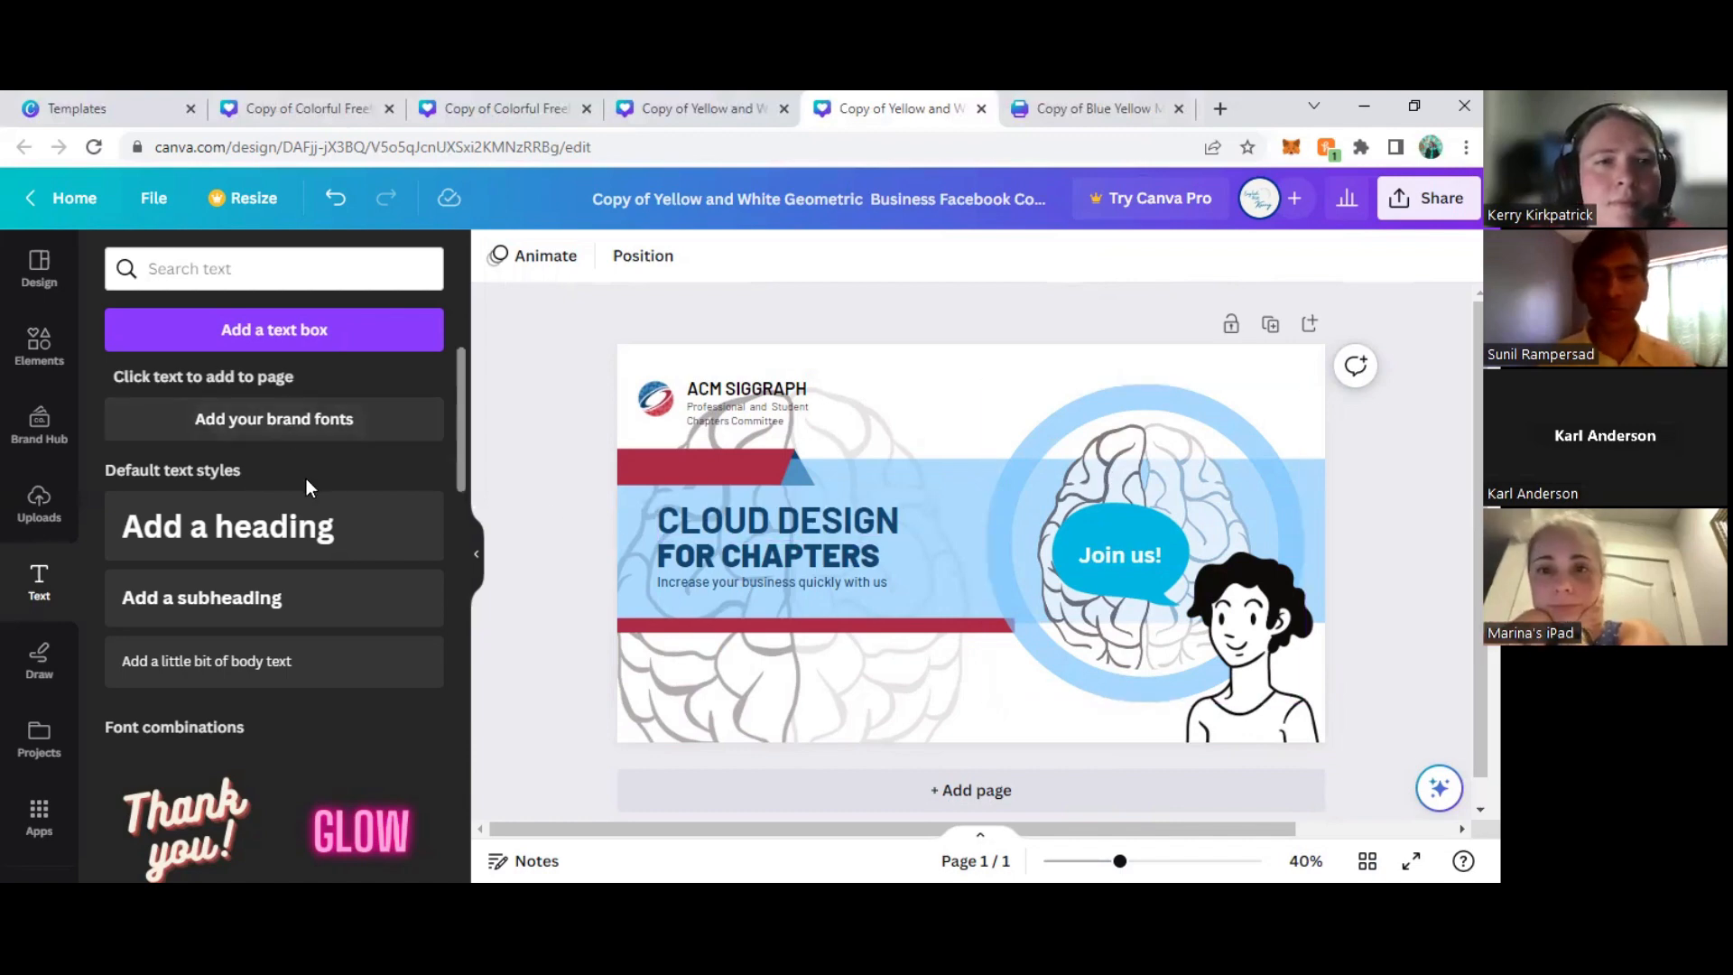
# - View the Brand Kit's font settings, close the overlays, and look through the font combinations
pyautogui.click(280, 444)
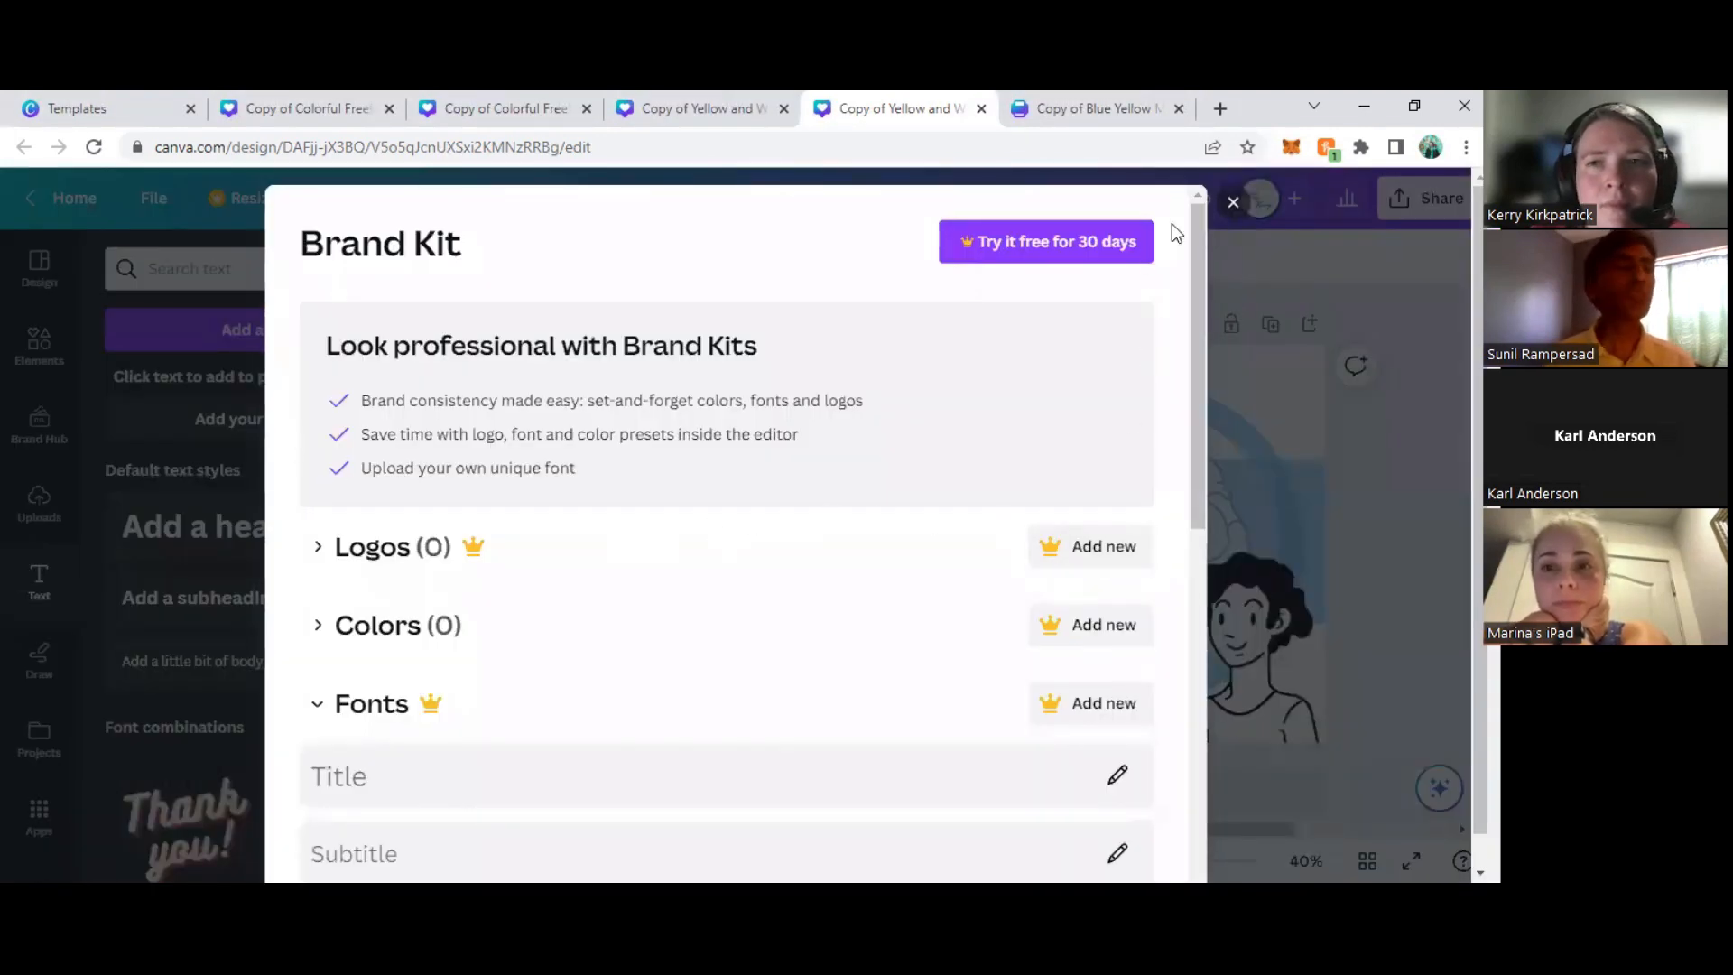
pyautogui.press('Escape')
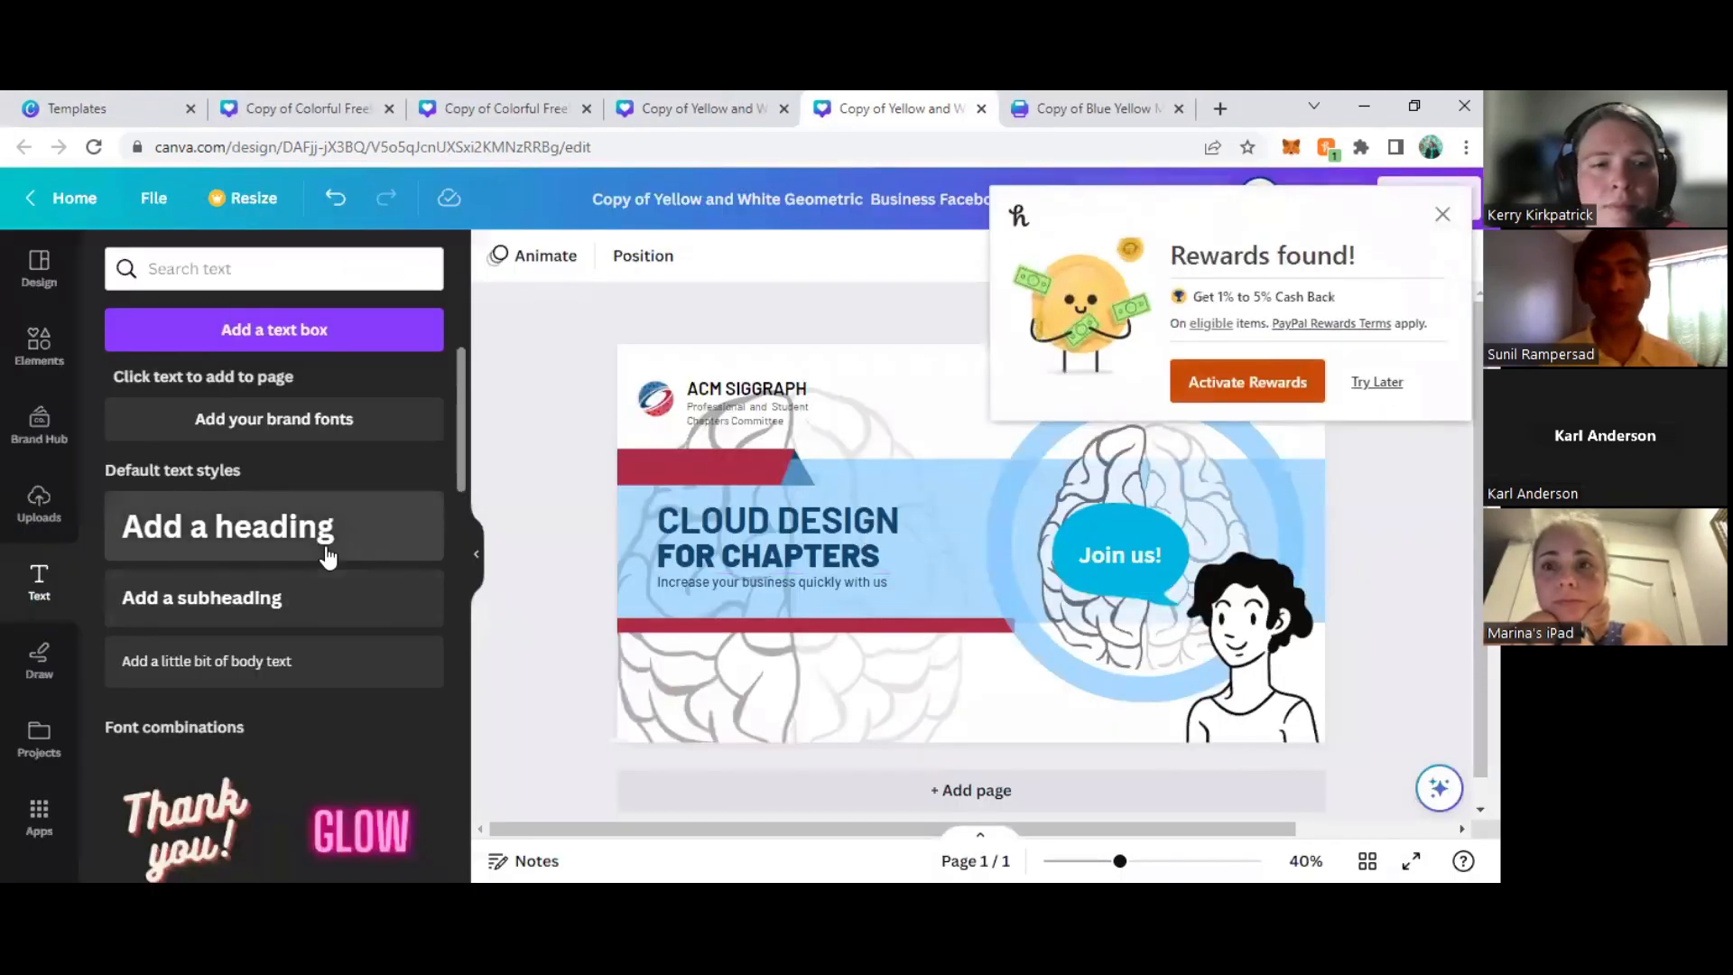
pyautogui.click(1442, 215)
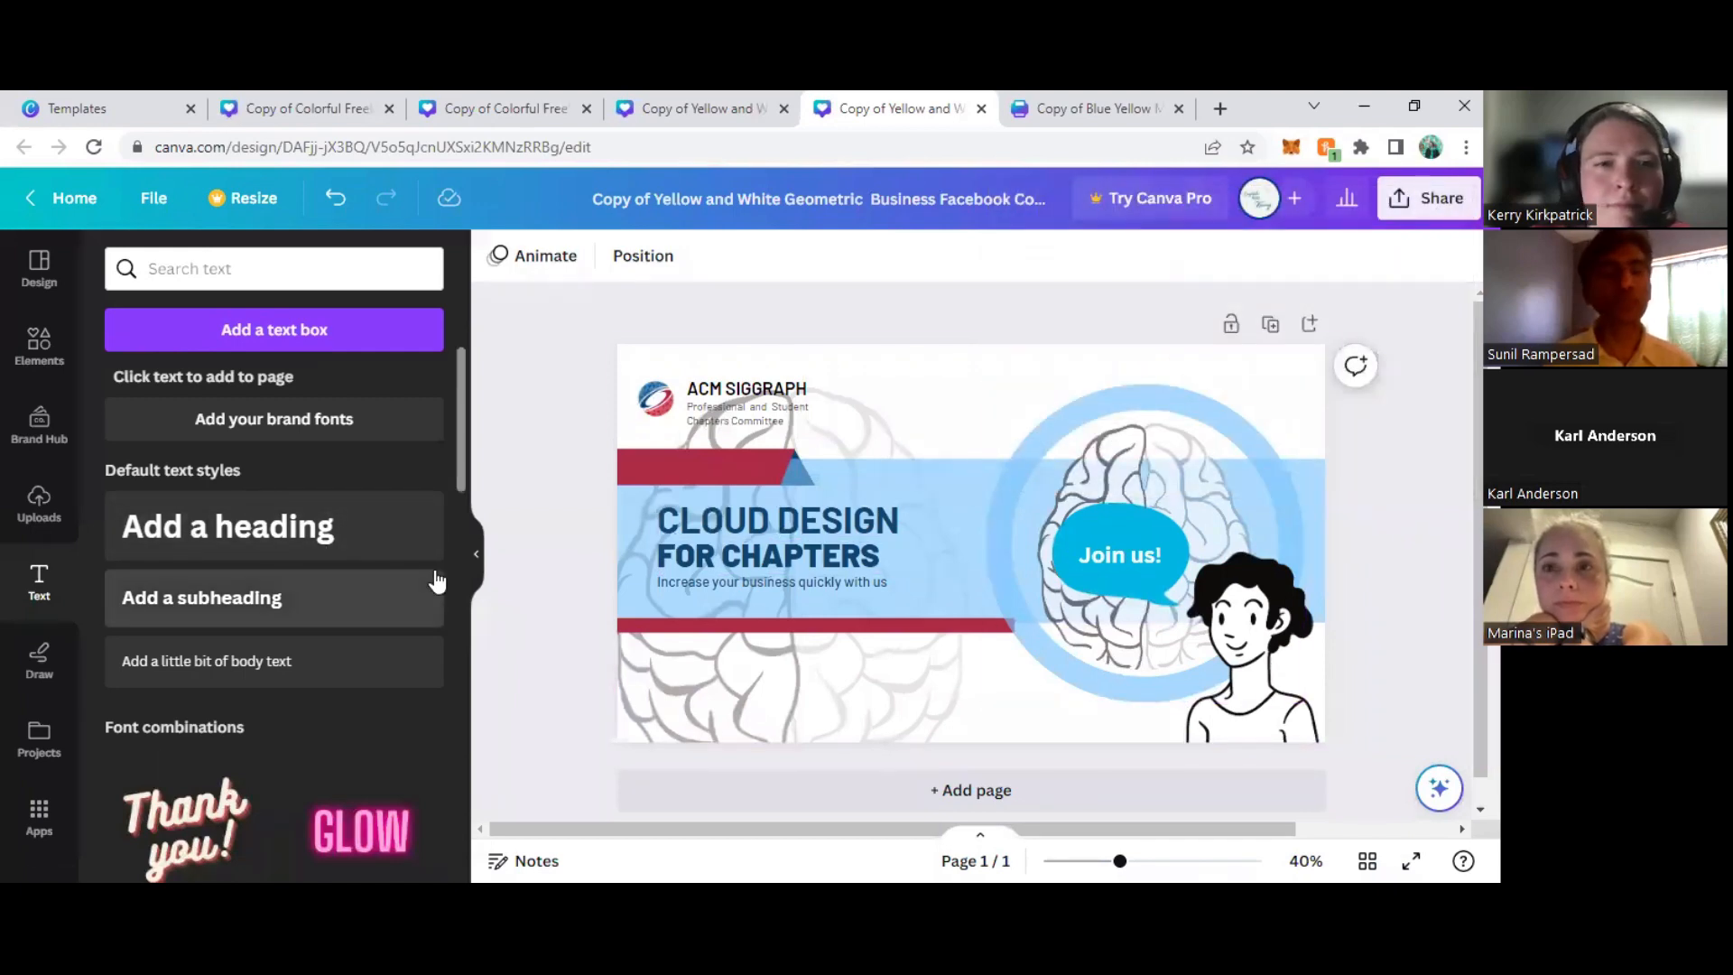
pyautogui.scroll(-3, 360, 605)
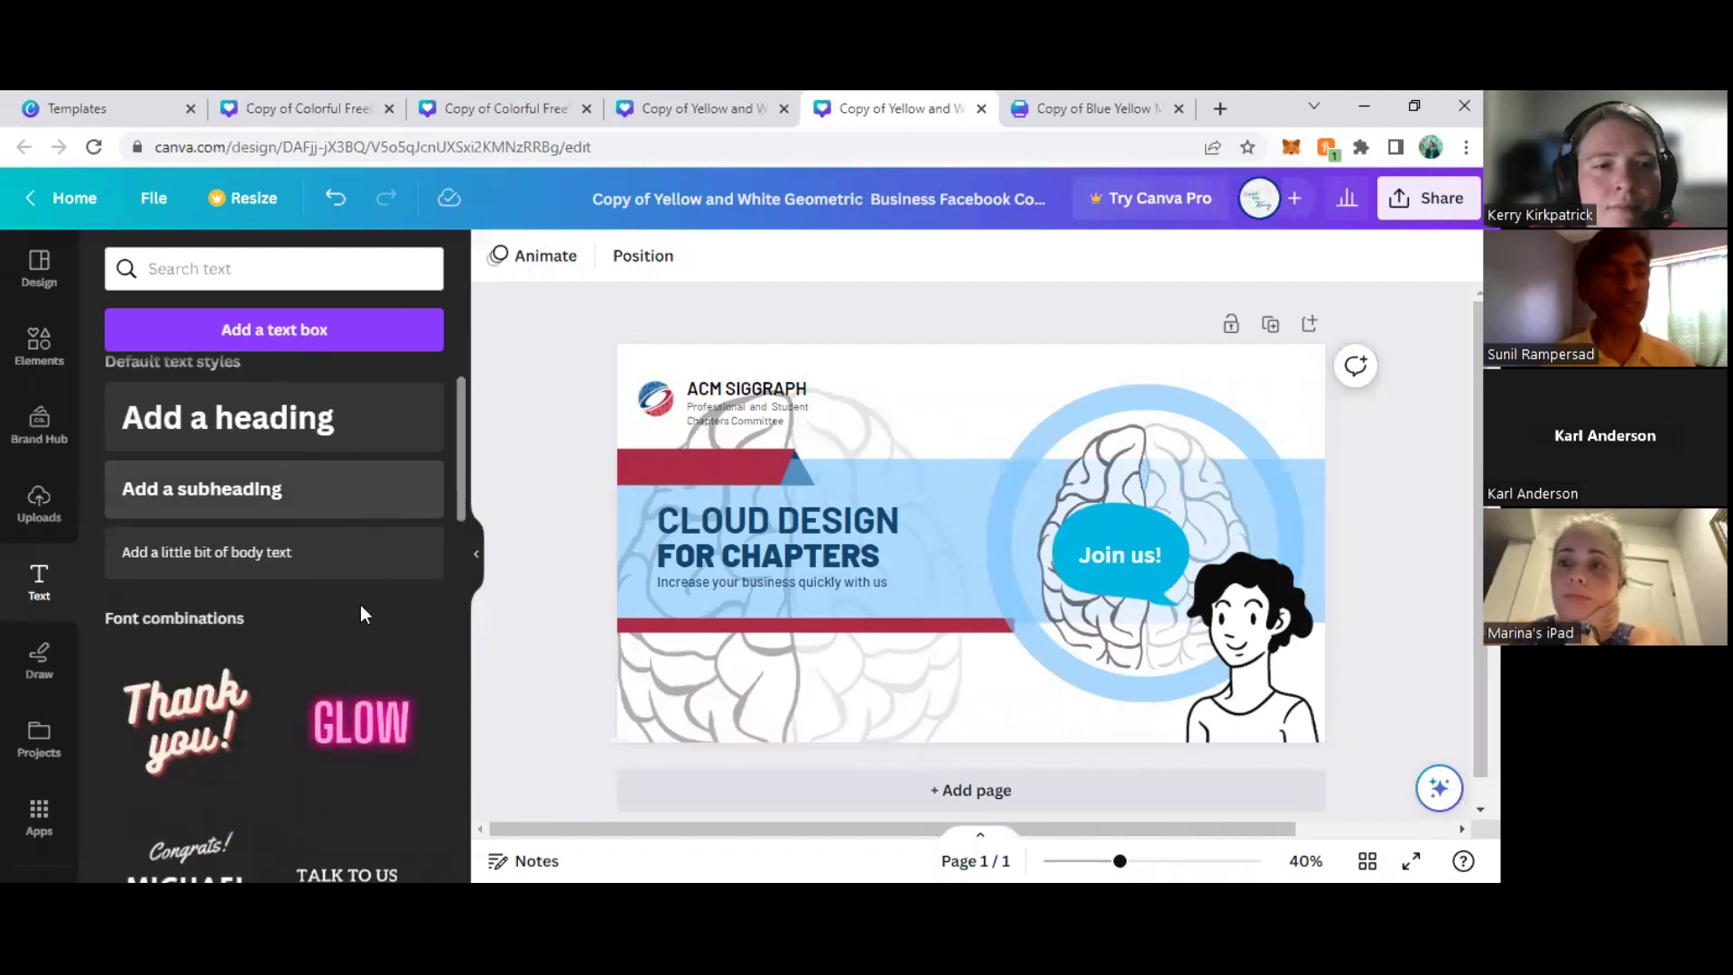
# - Try drawing a freehand stroke across the upper part of the cover
pyautogui.click(38, 666)
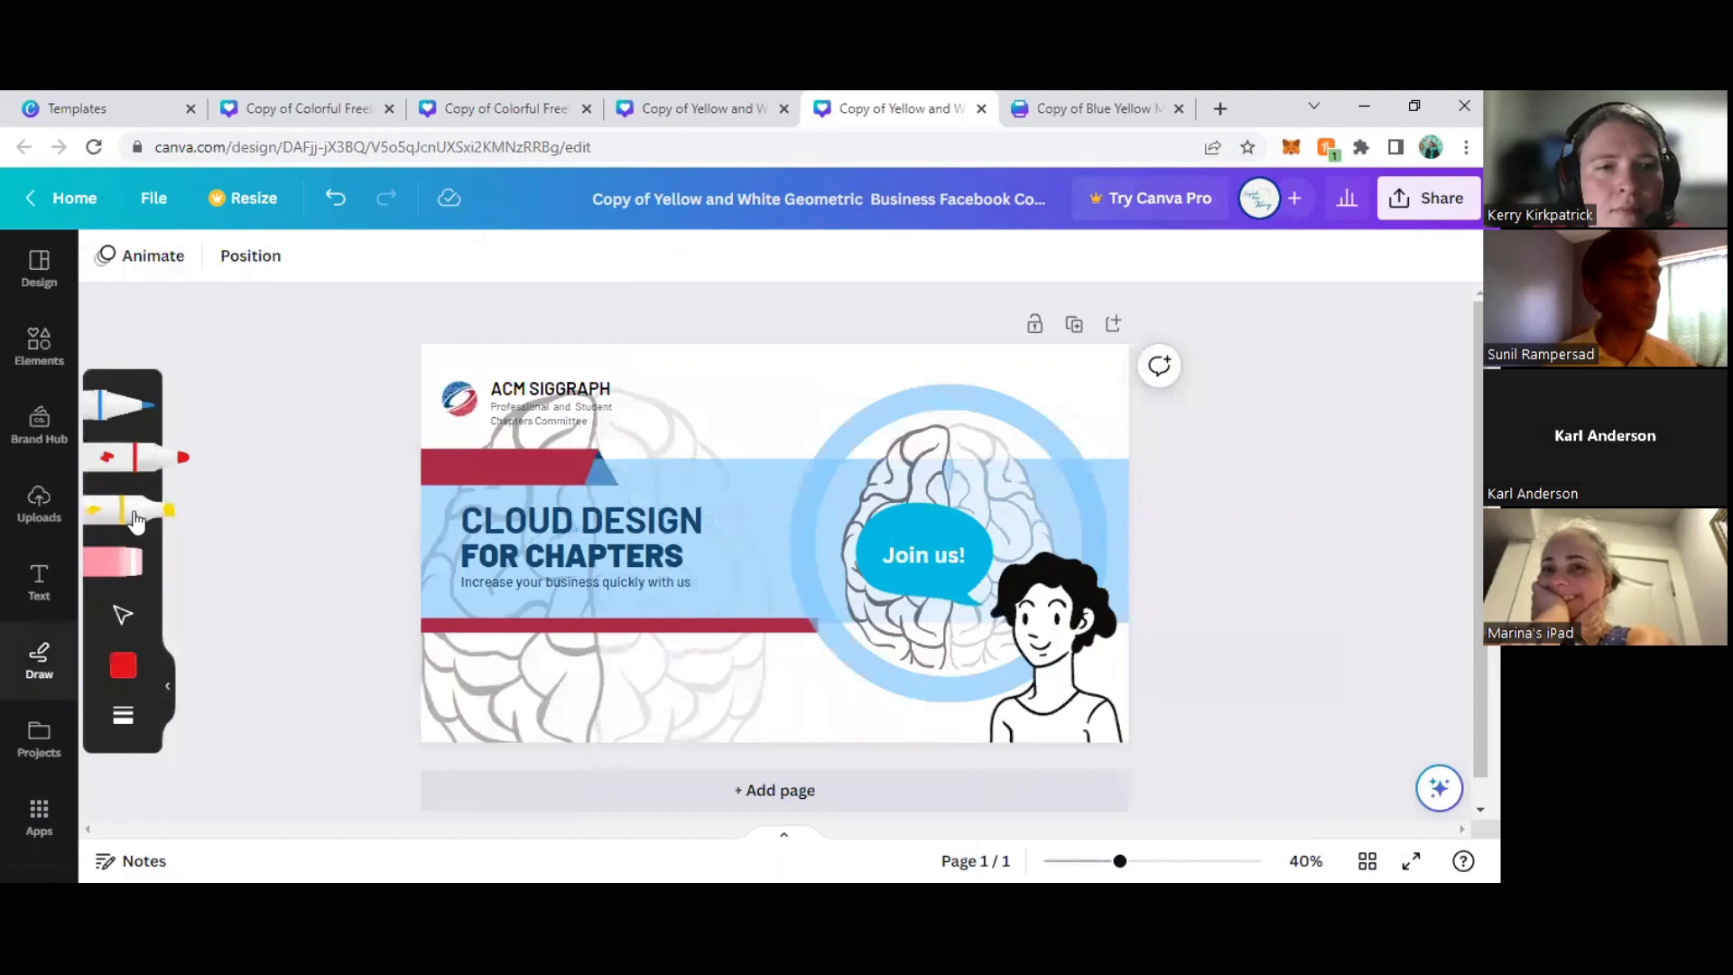
pyautogui.moveTo(683, 465)
pyautogui.mouseDown()
pyautogui.moveTo(930, 344)
pyautogui.moveTo(1023, 408)
pyautogui.moveTo(1058, 388)
pyautogui.mouseUp()
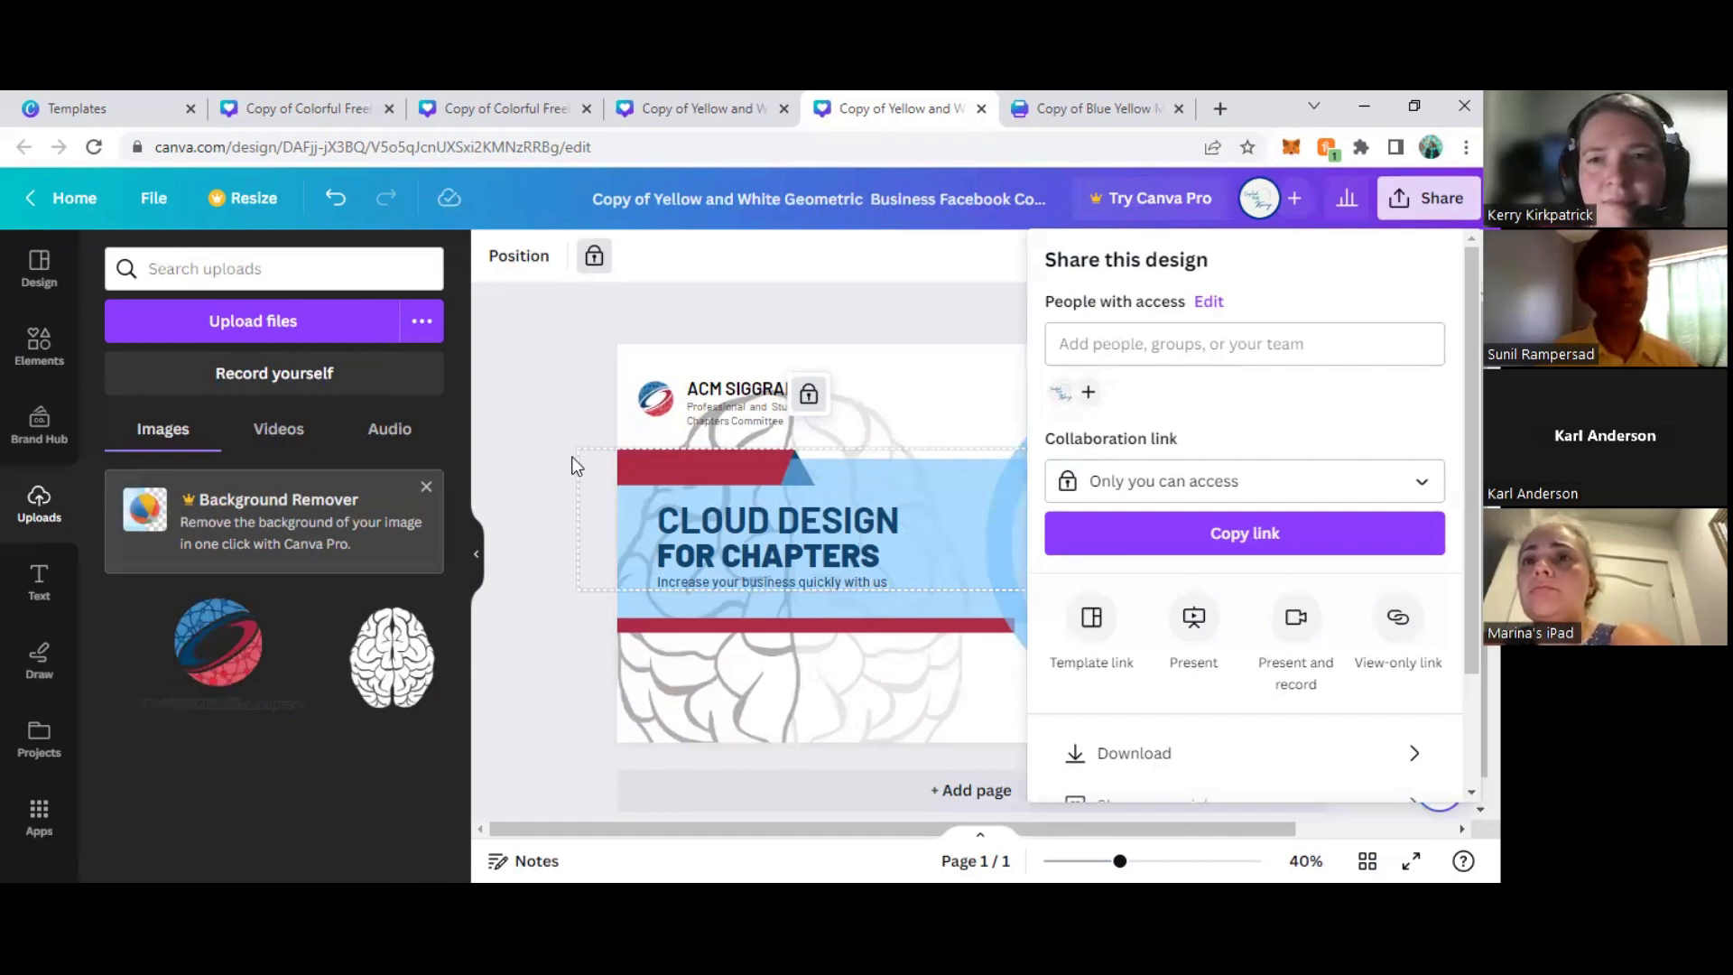
# - Close the sharing options and lock the large faded brain image behind the title
pyautogui.click(522, 426)
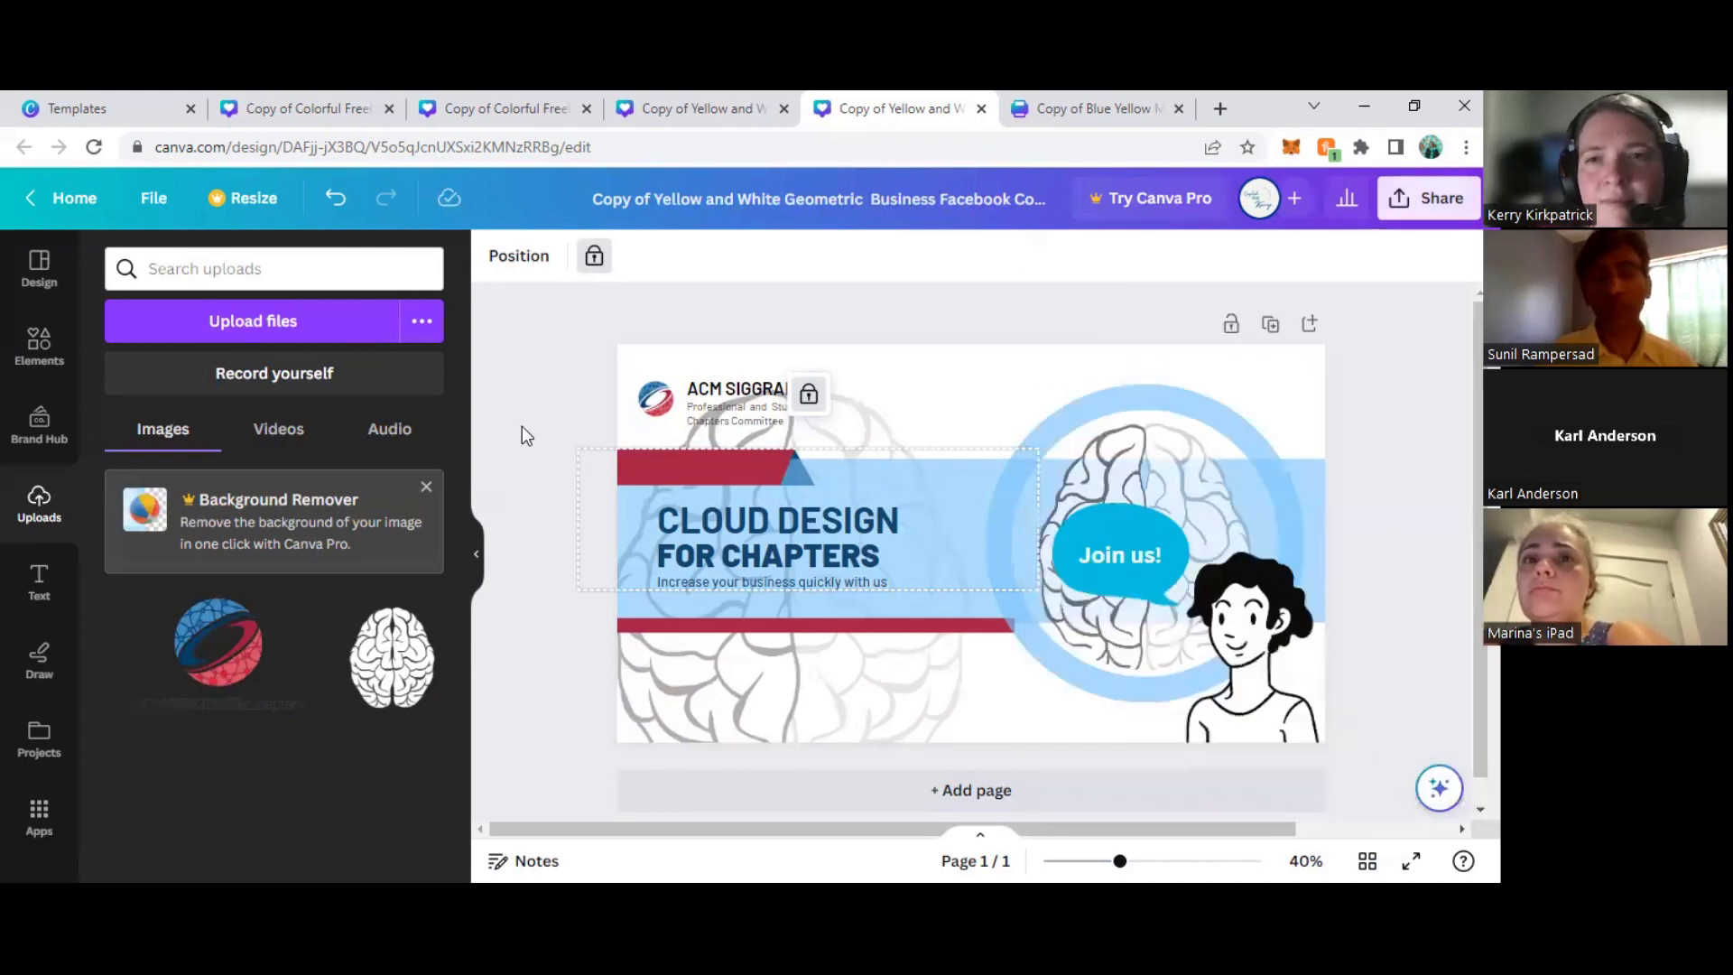
pyautogui.click(757, 670)
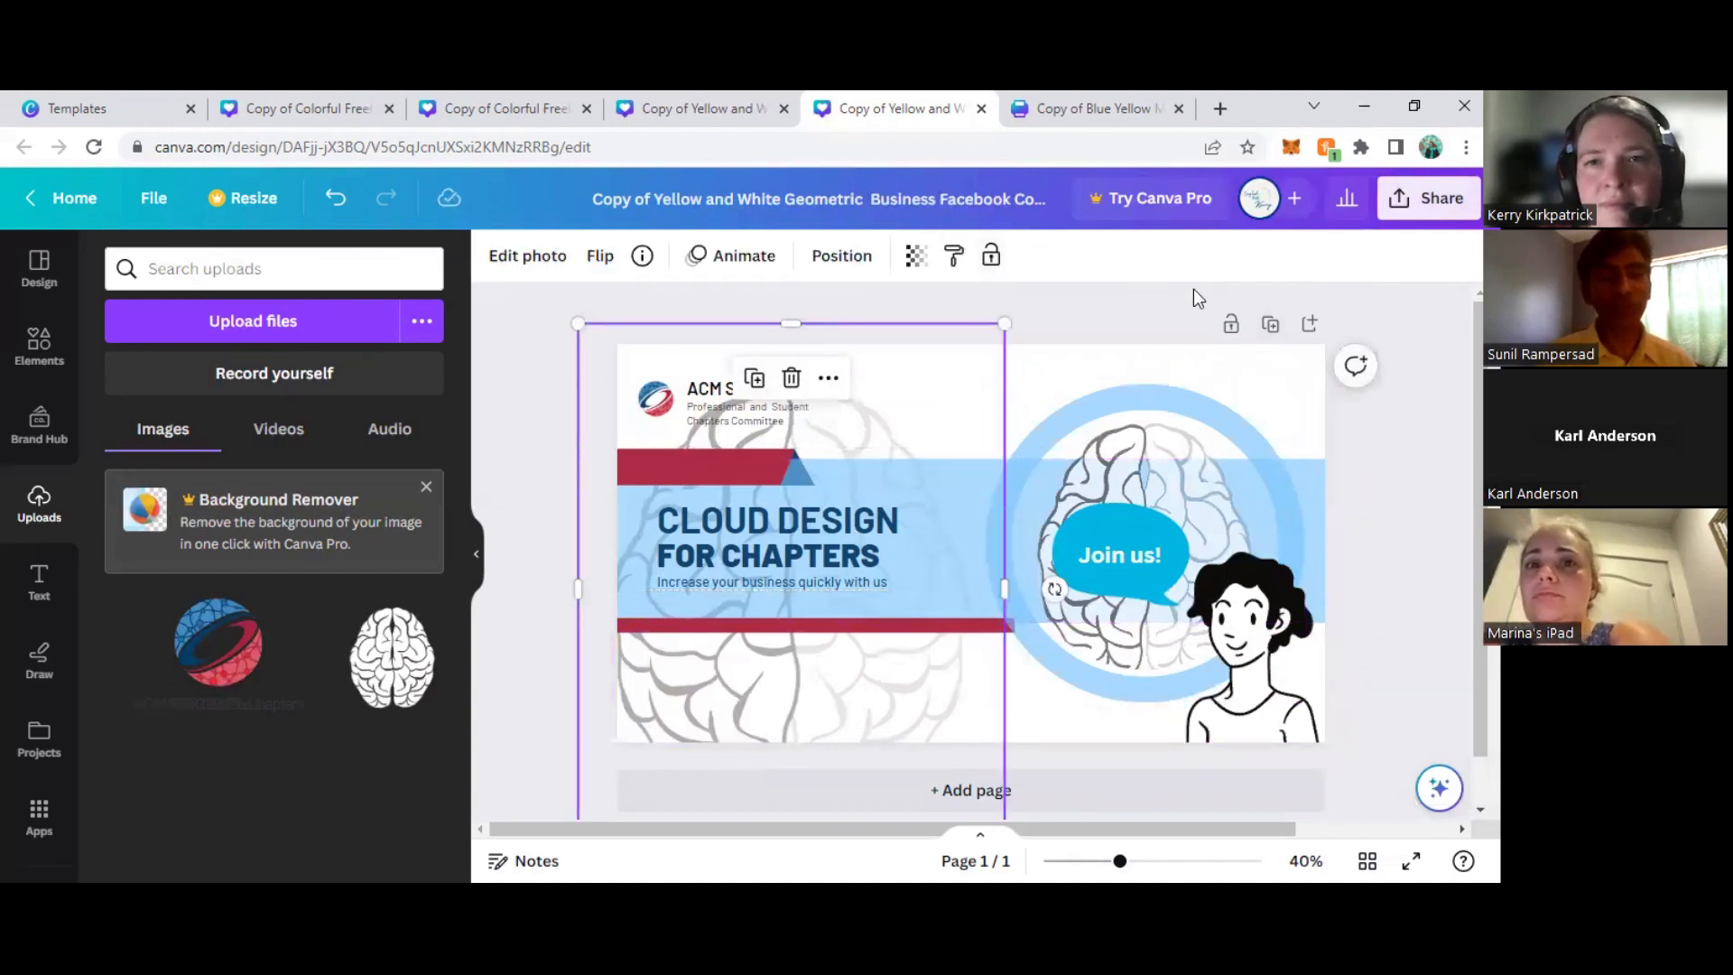
pyautogui.click(991, 255)
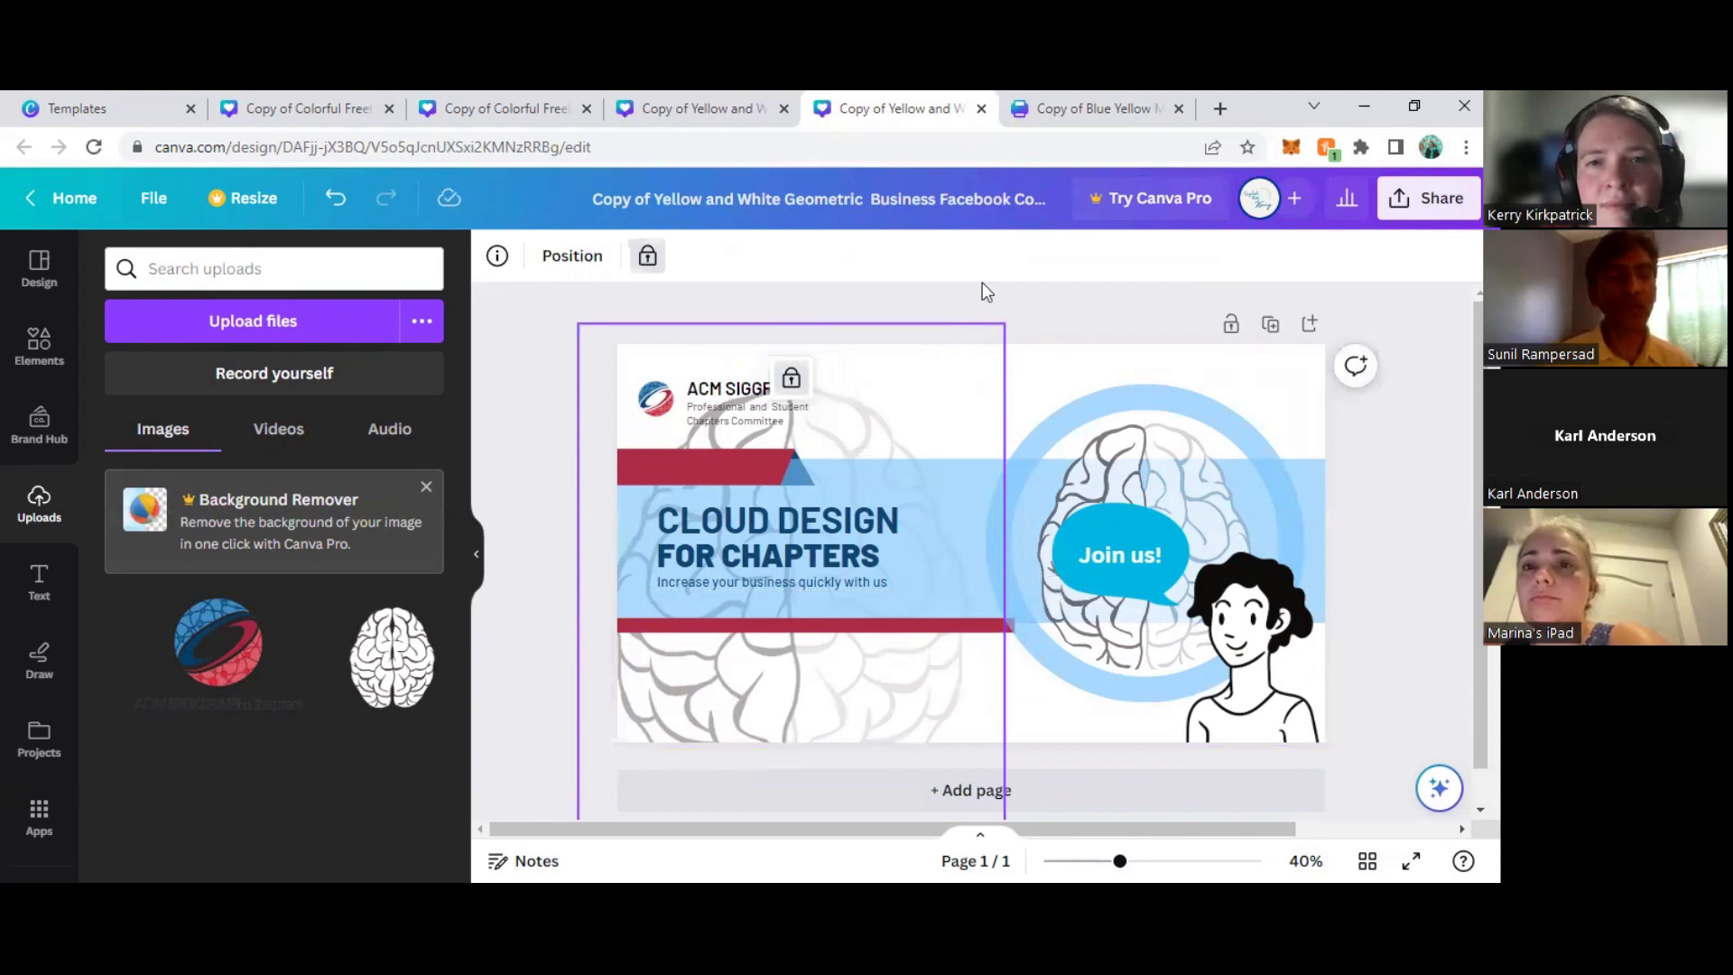
# - Try moving the thin red bar below the title slightly down, undo that move, and lock the bar in place
pyautogui.click(943, 587)
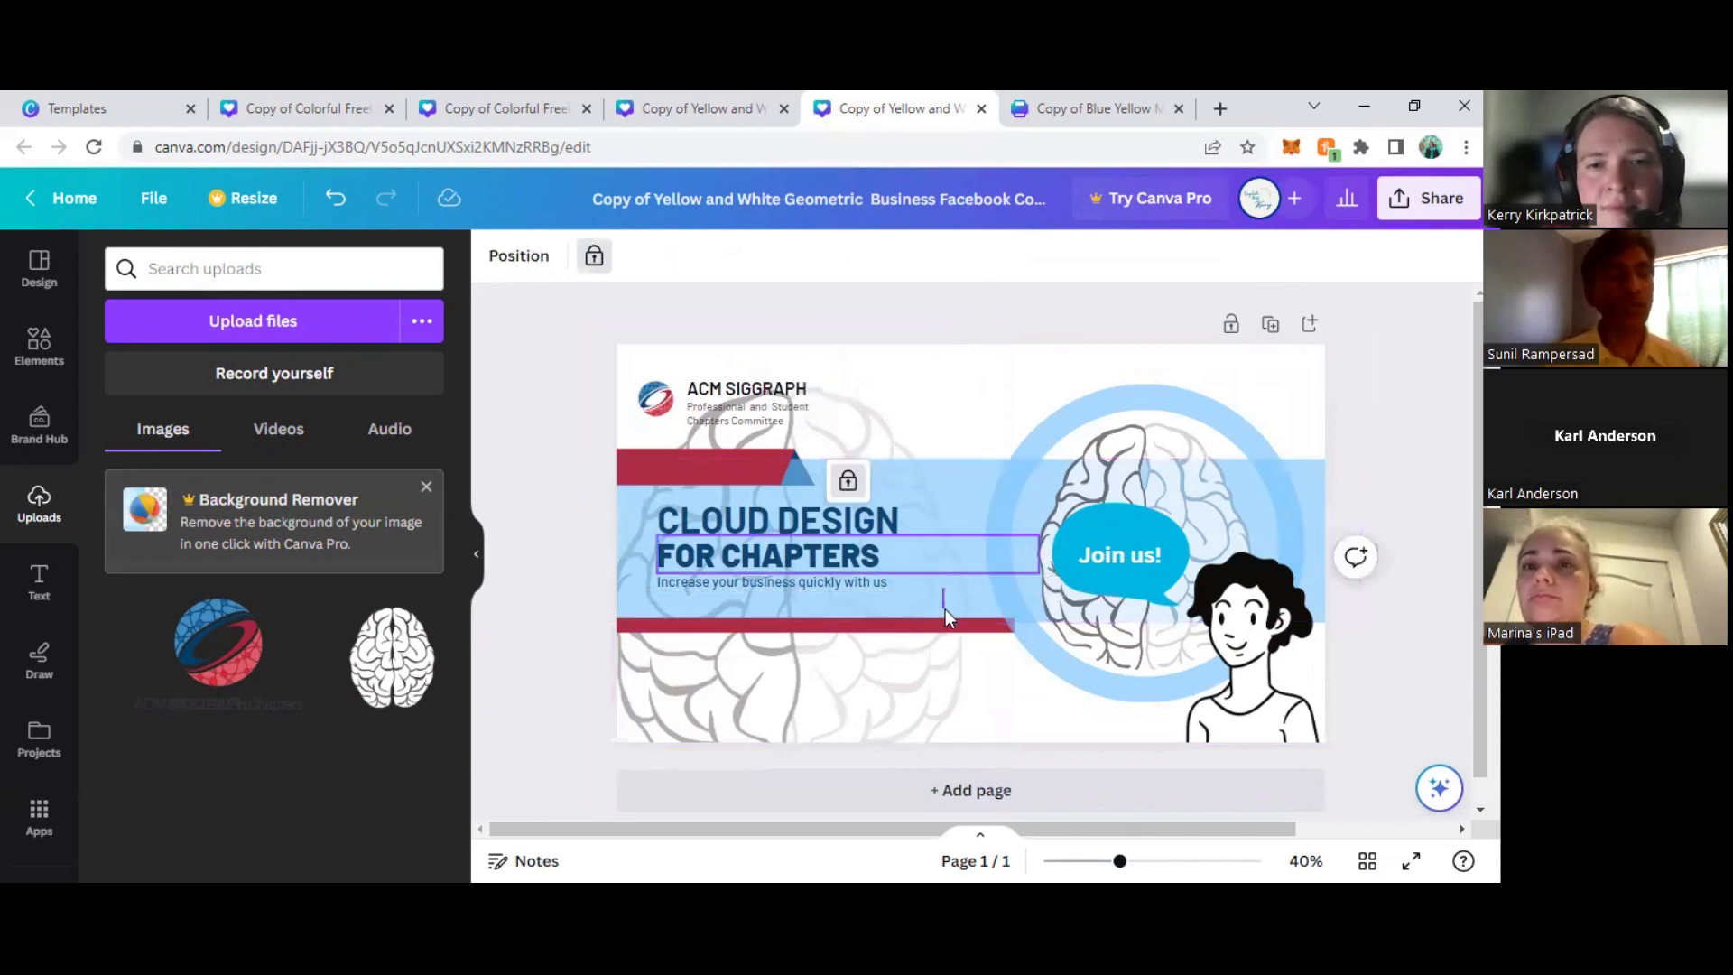
pyautogui.moveTo(953, 625); pyautogui.dragTo(953, 646)
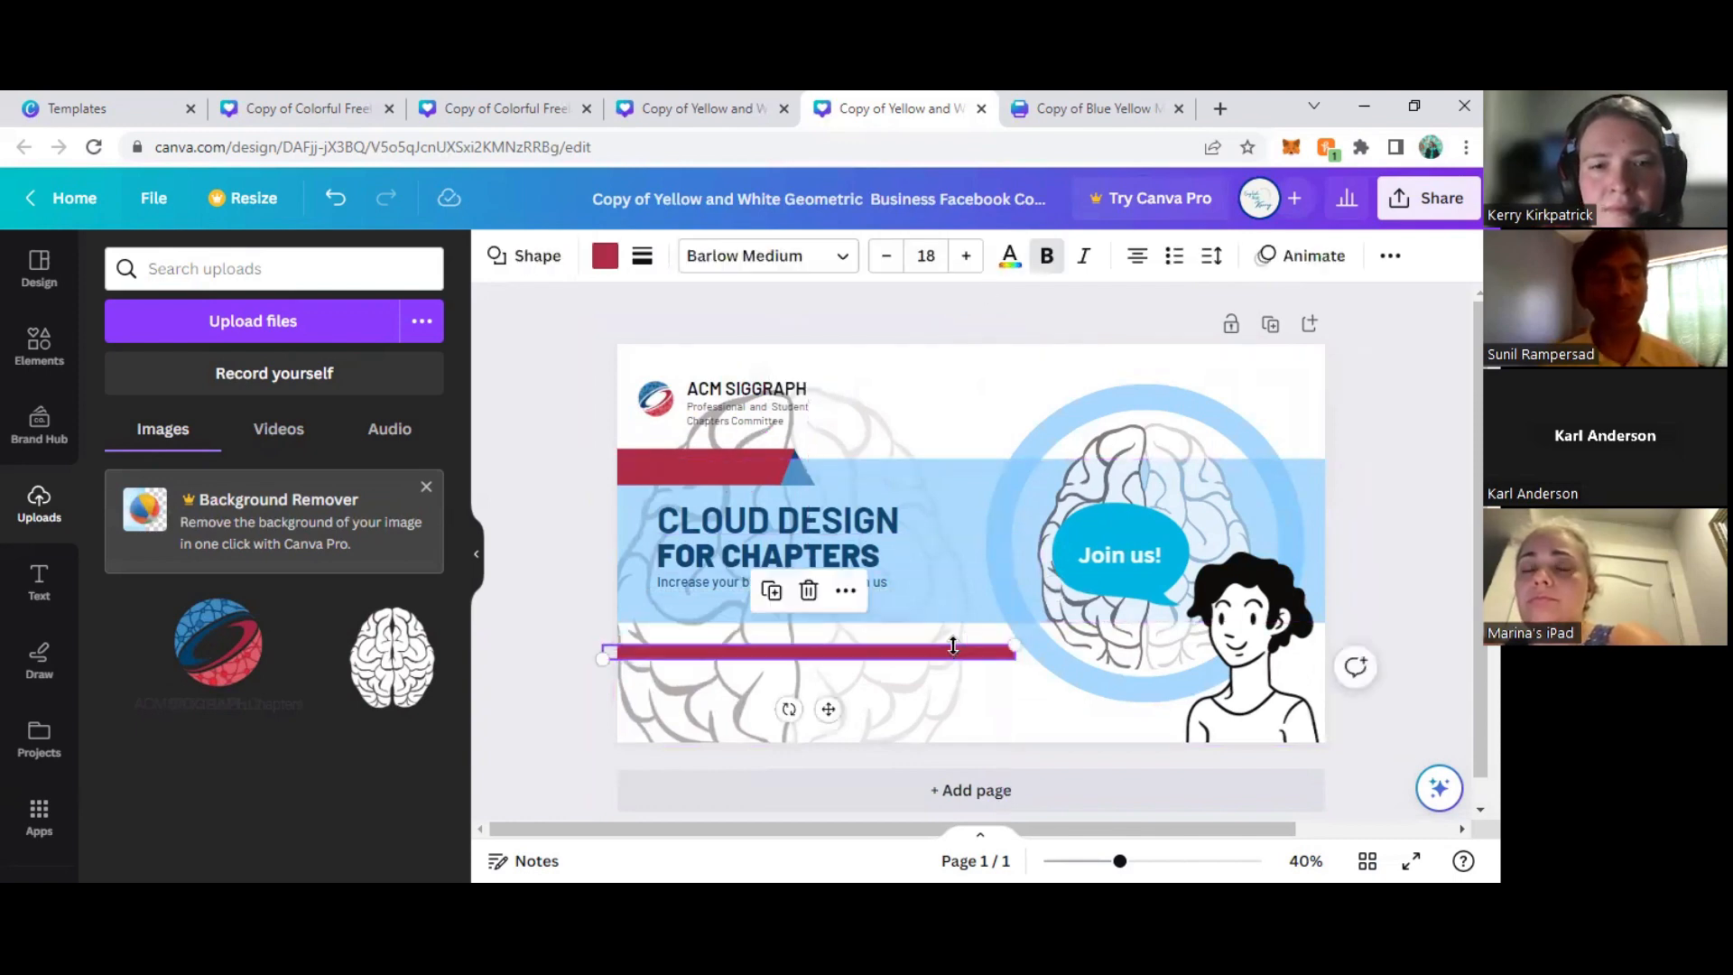
pyautogui.hotkey('ctrl', 'z')
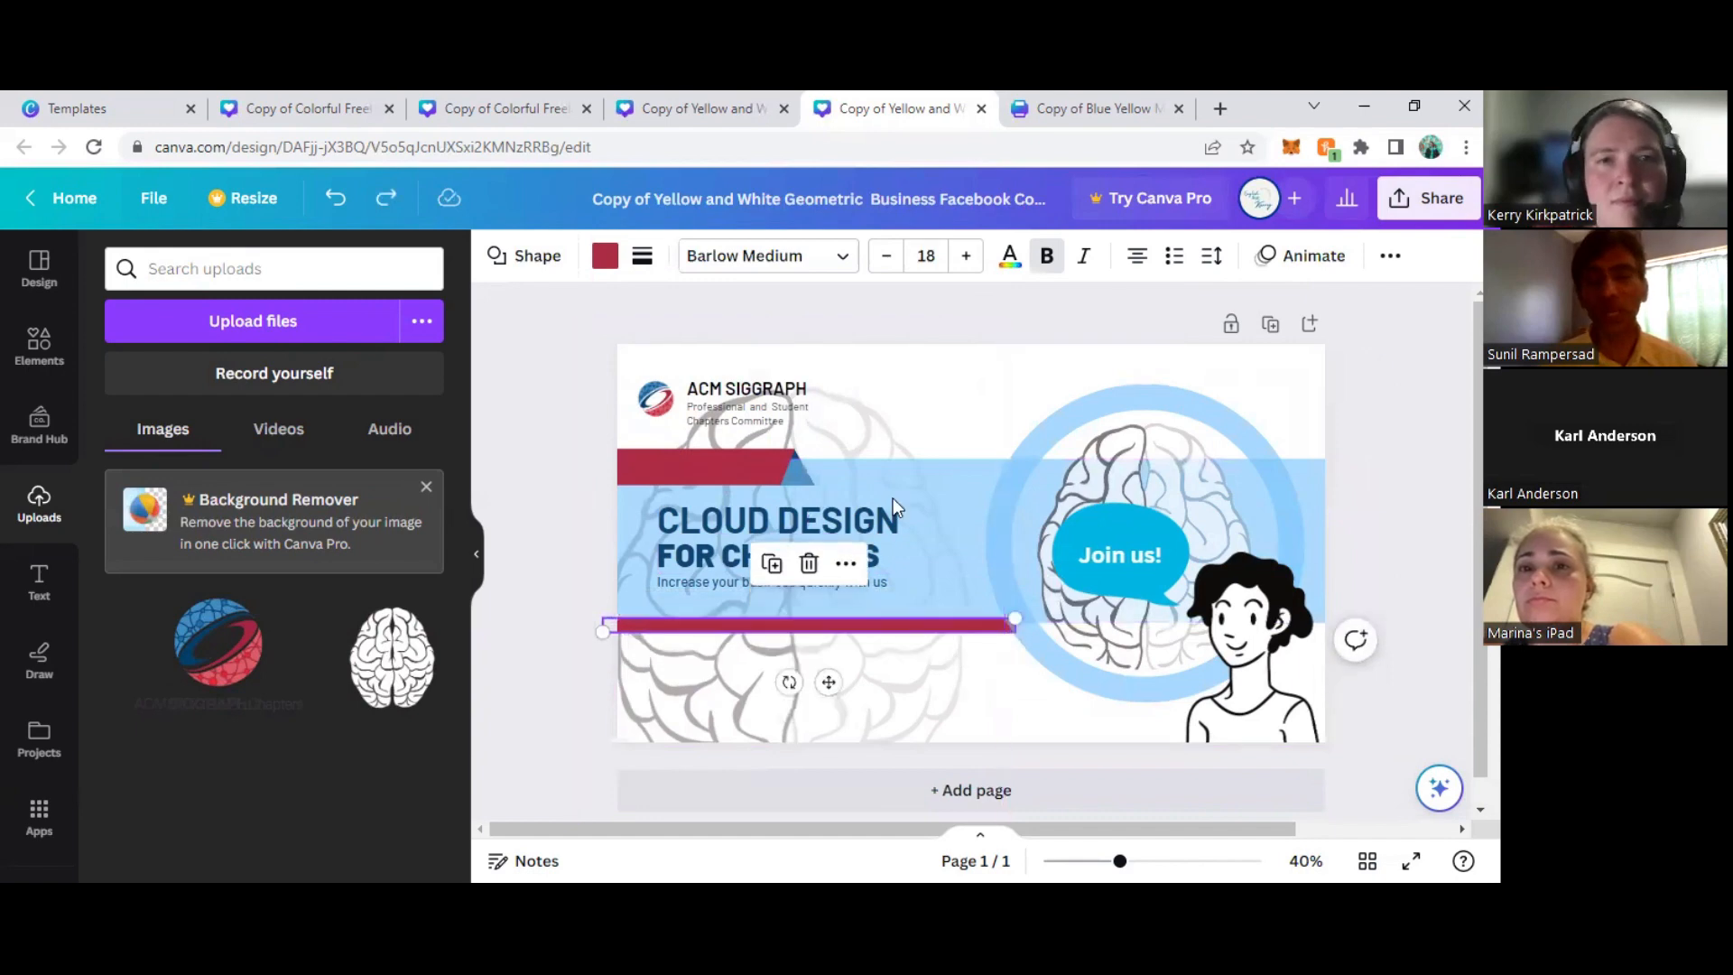
pyautogui.click(1391, 255)
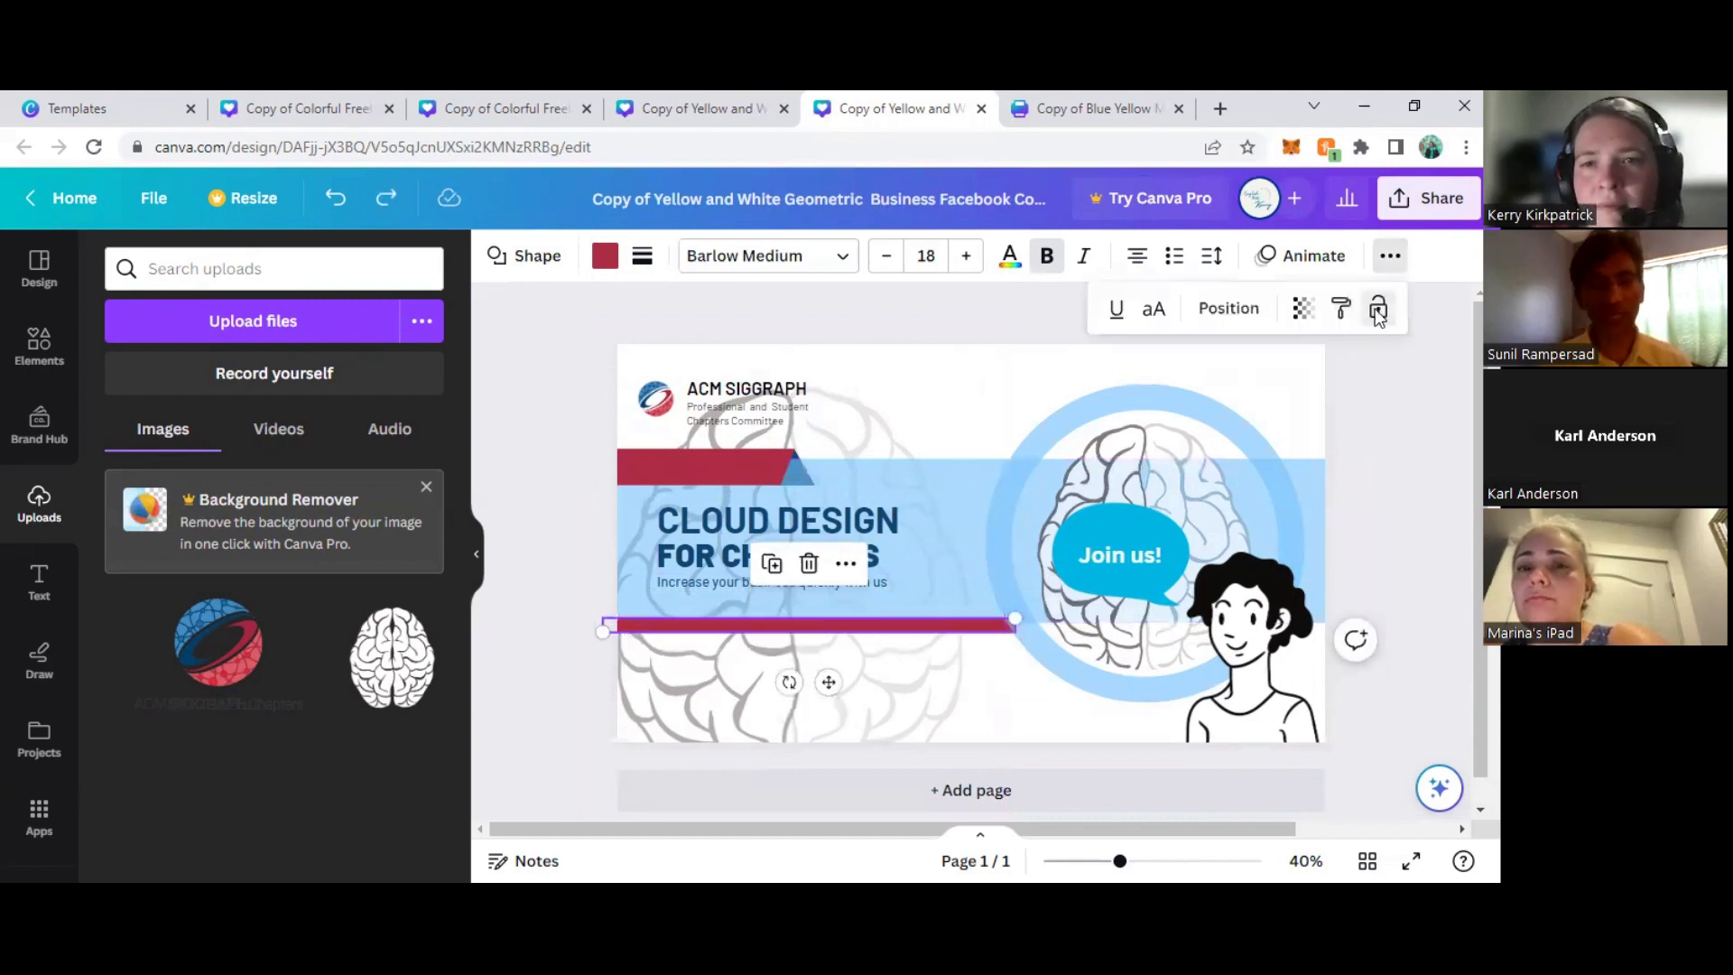
pyautogui.click(1351, 305)
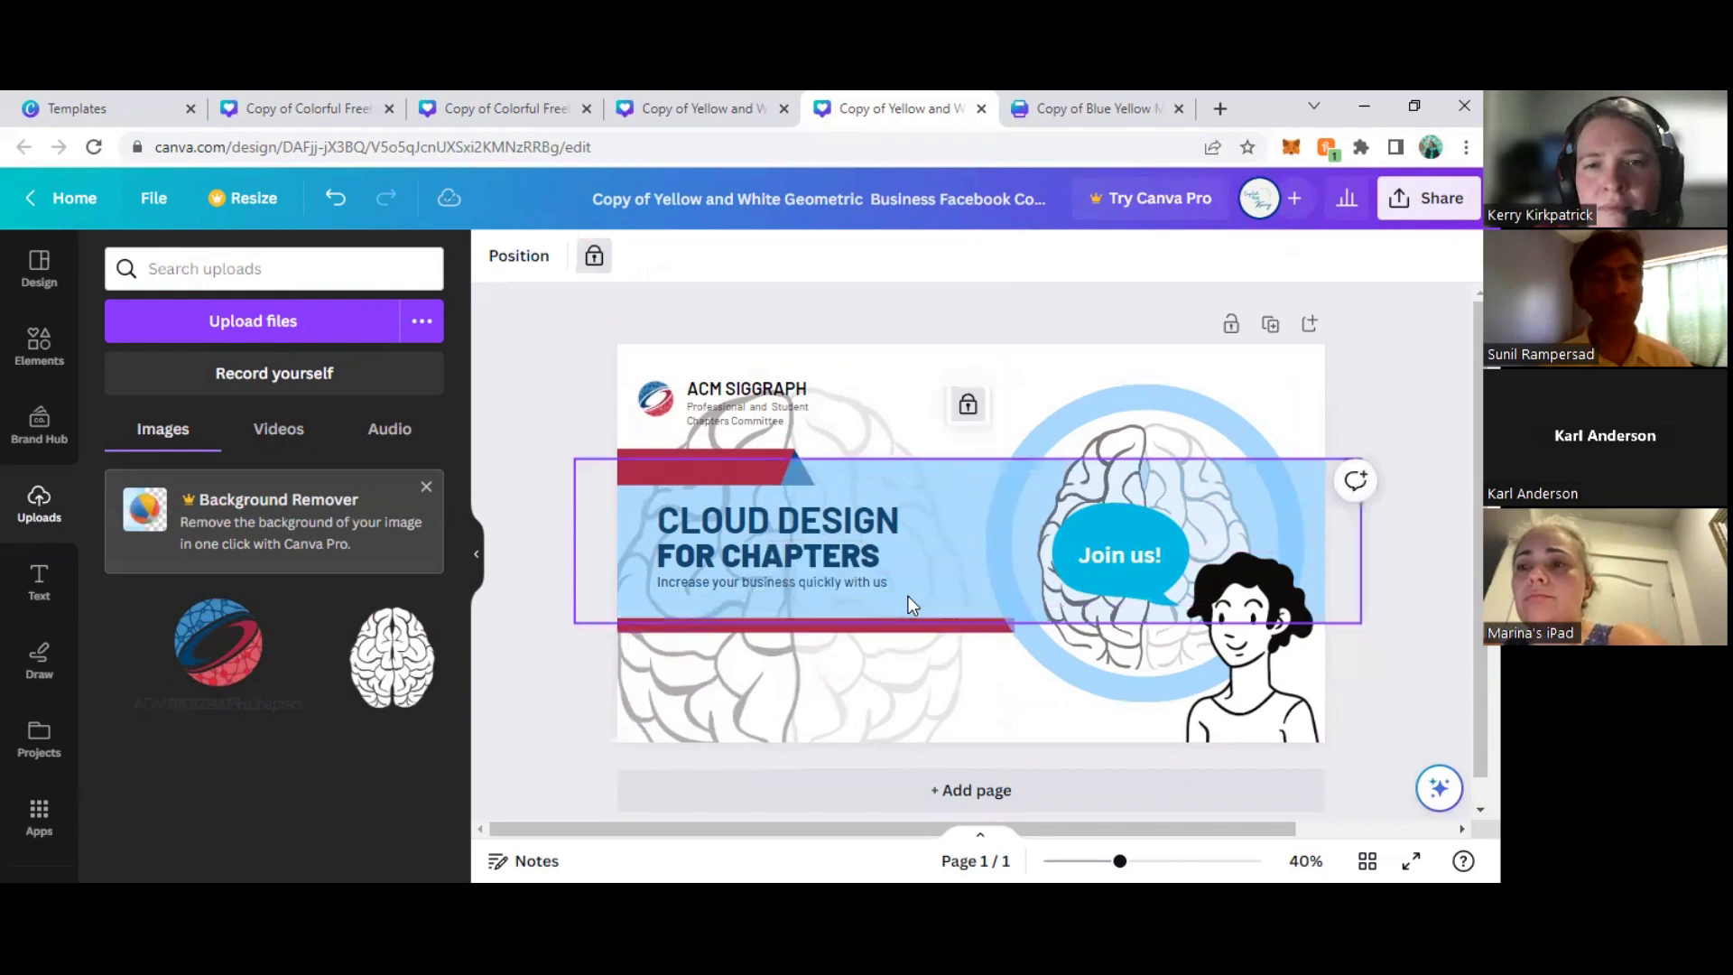
# - Try moving the circular frame with the brain image slightly down, undo that move, and deselect the frame
pyautogui.click(1145, 657)
pyautogui.moveTo(1144, 663); pyautogui.dragTo(1144, 664)
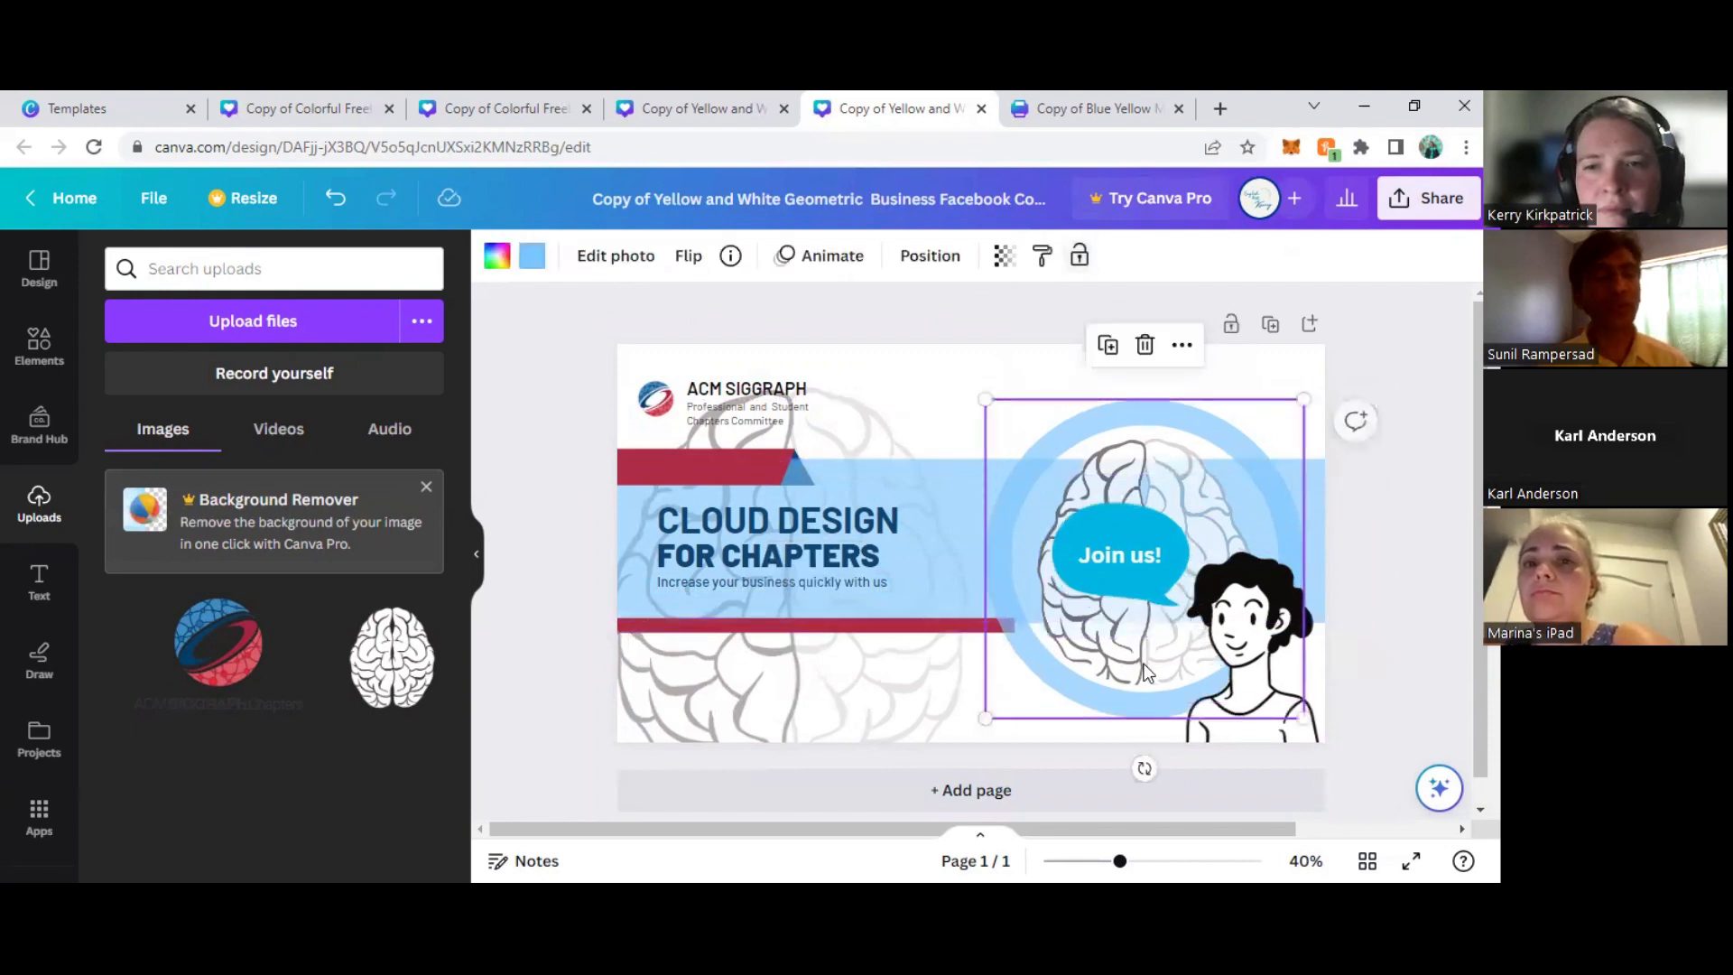
pyautogui.hotkey('ctrl', 'z')
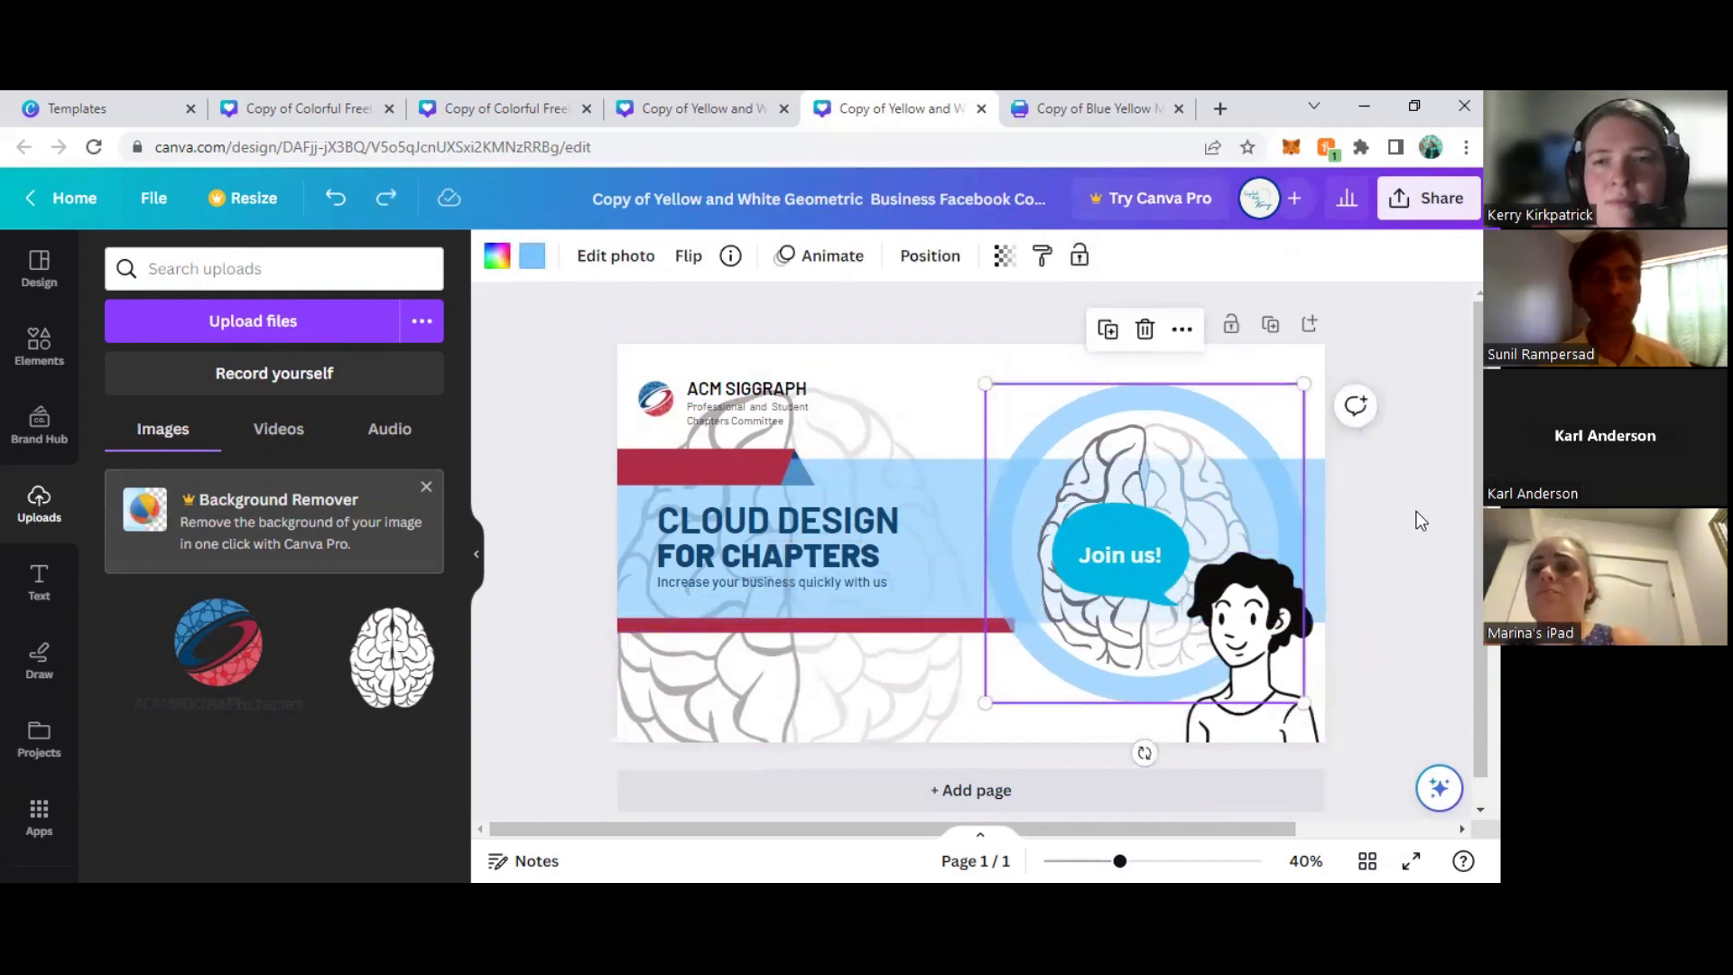
pyautogui.click(1413, 480)
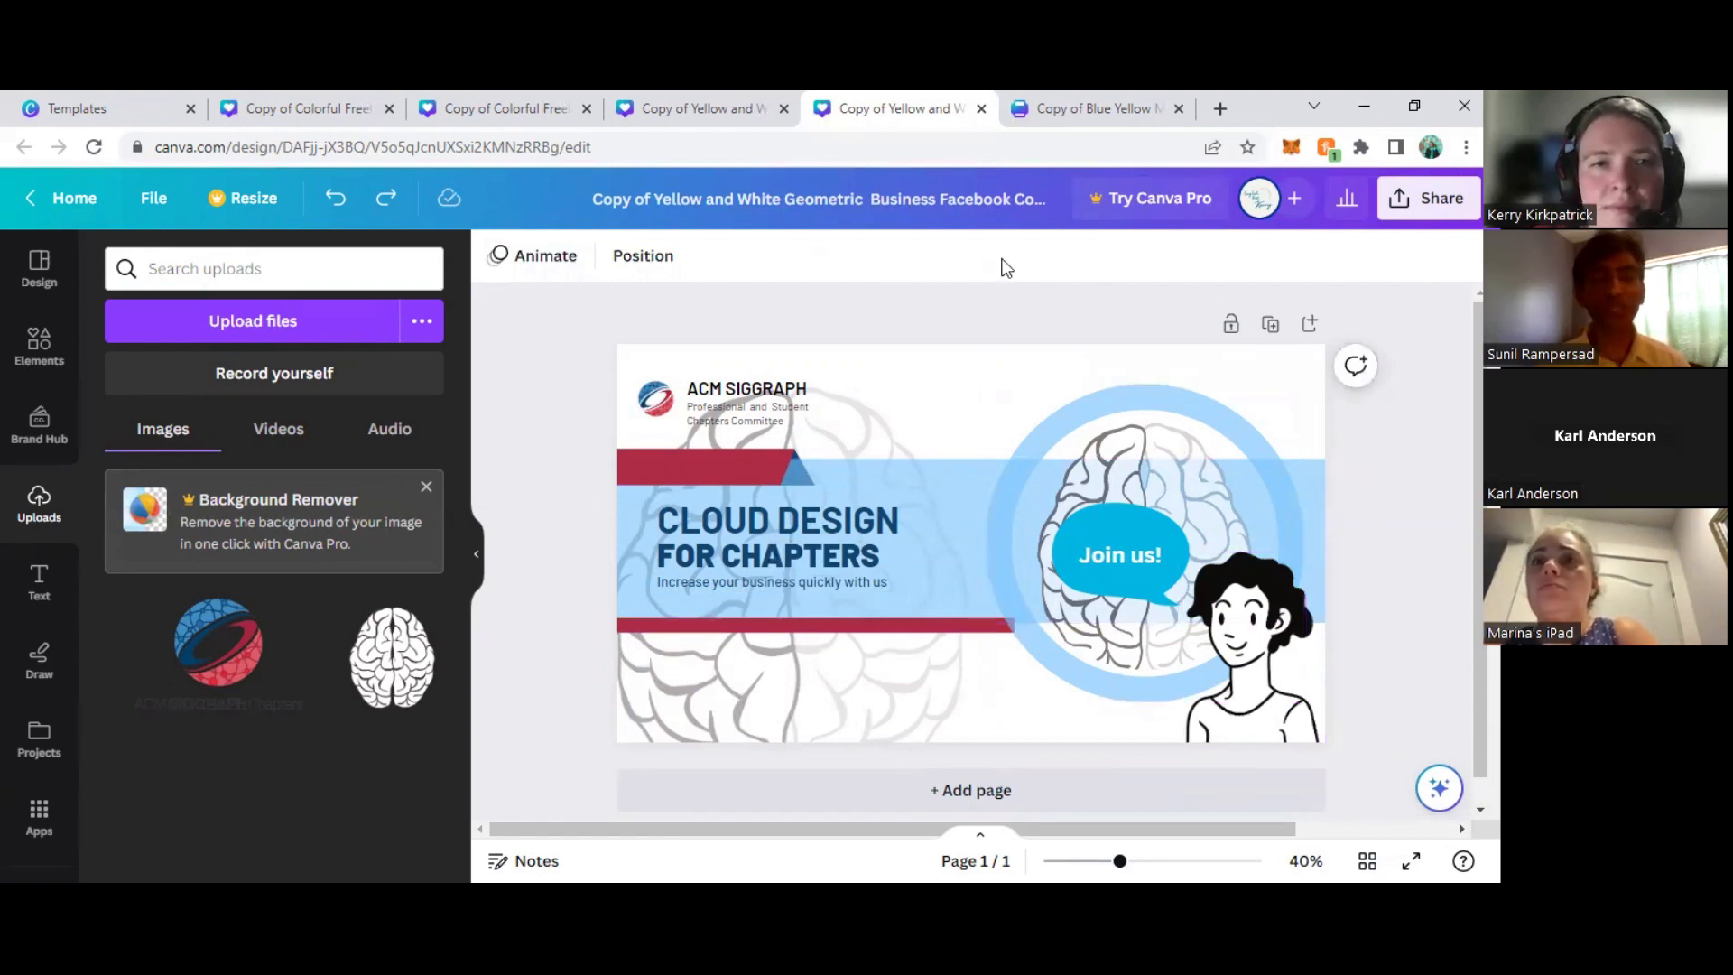
# - Set the transparency value of the circular brain frame to 100 and deselect it
pyautogui.click(1031, 452)
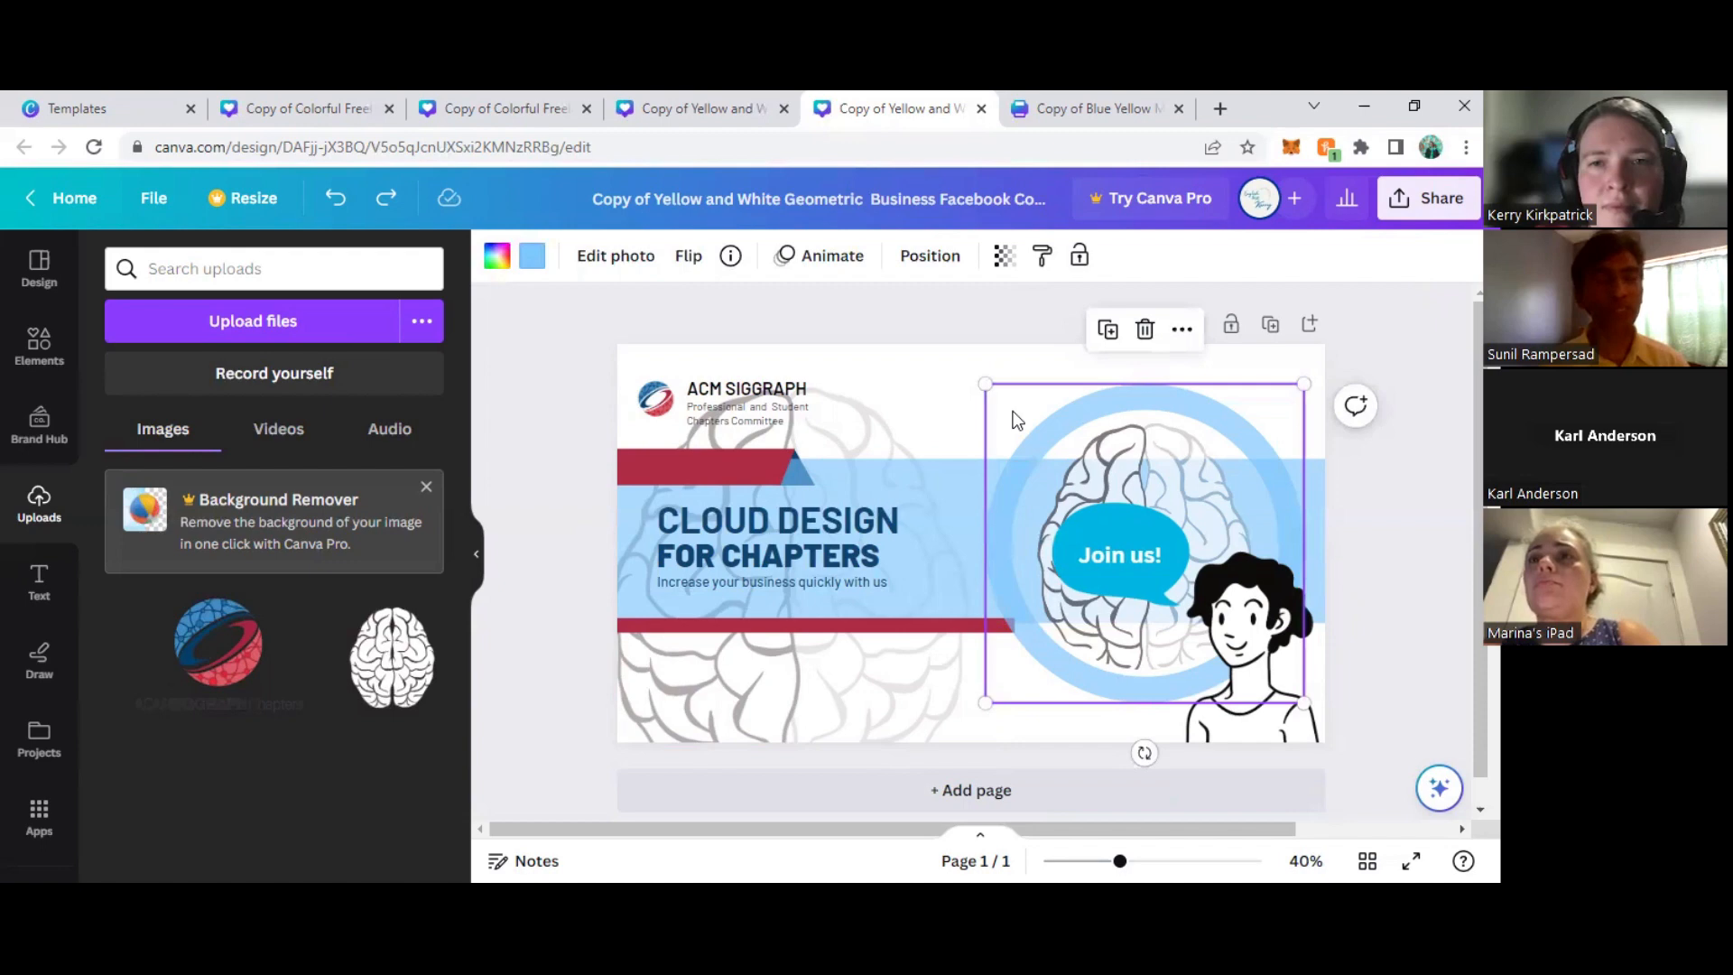
pyautogui.click(1005, 255)
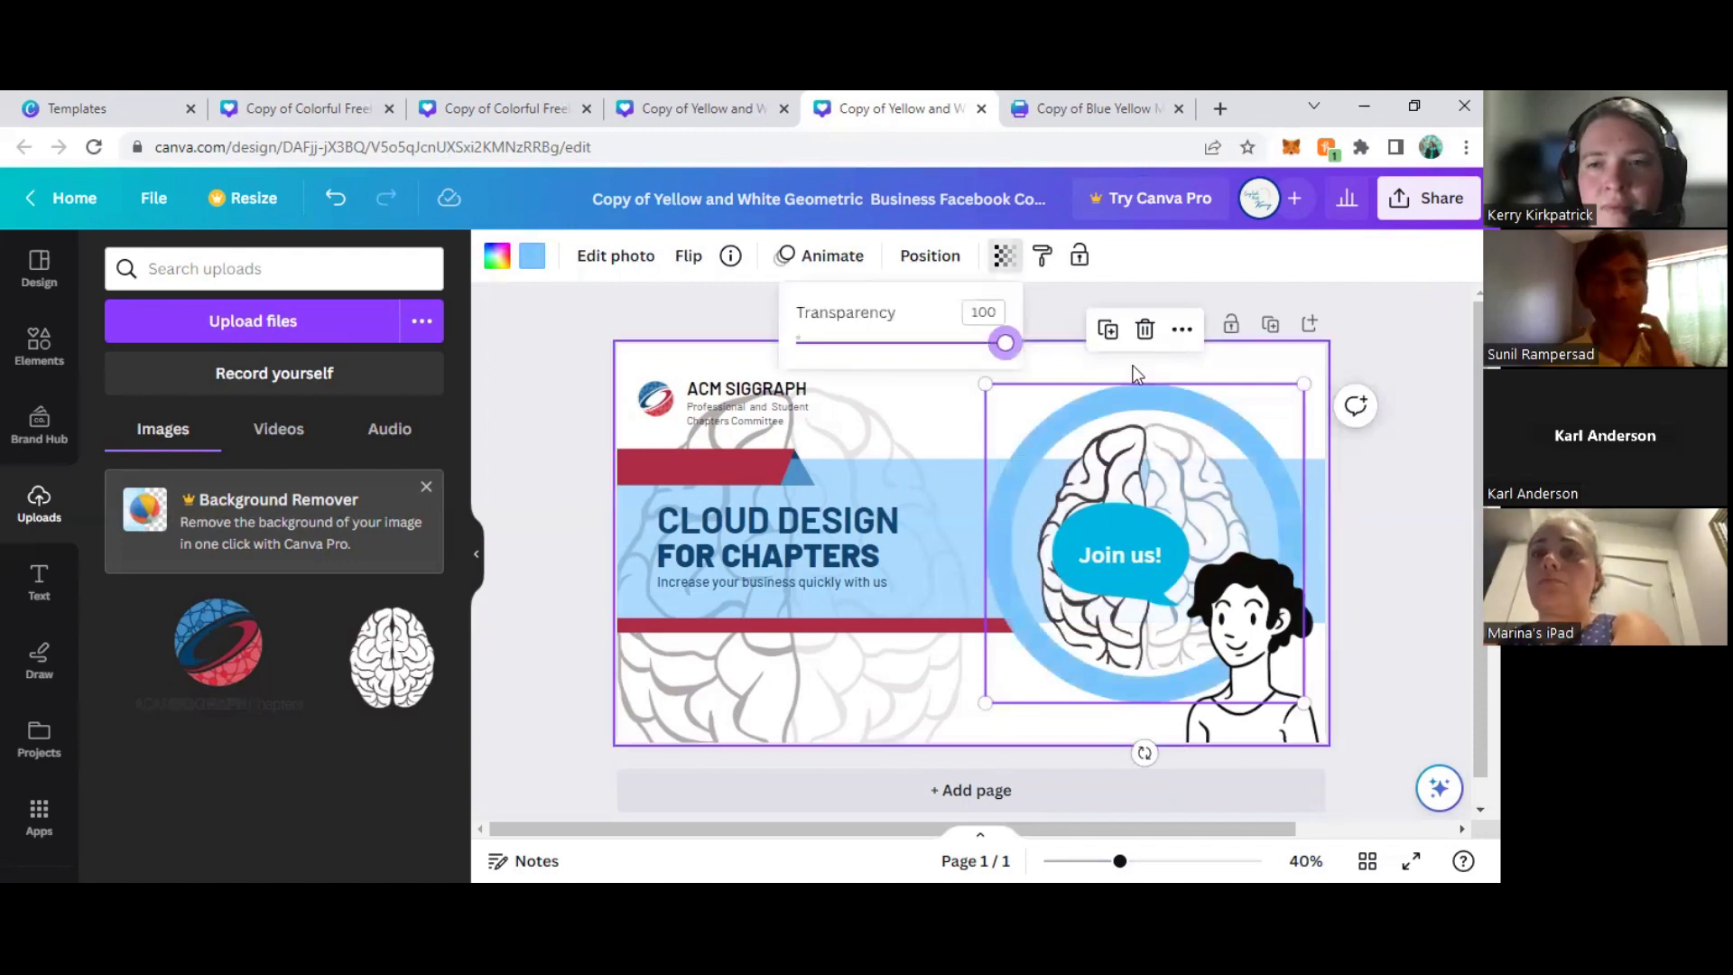
pyautogui.click(1438, 527)
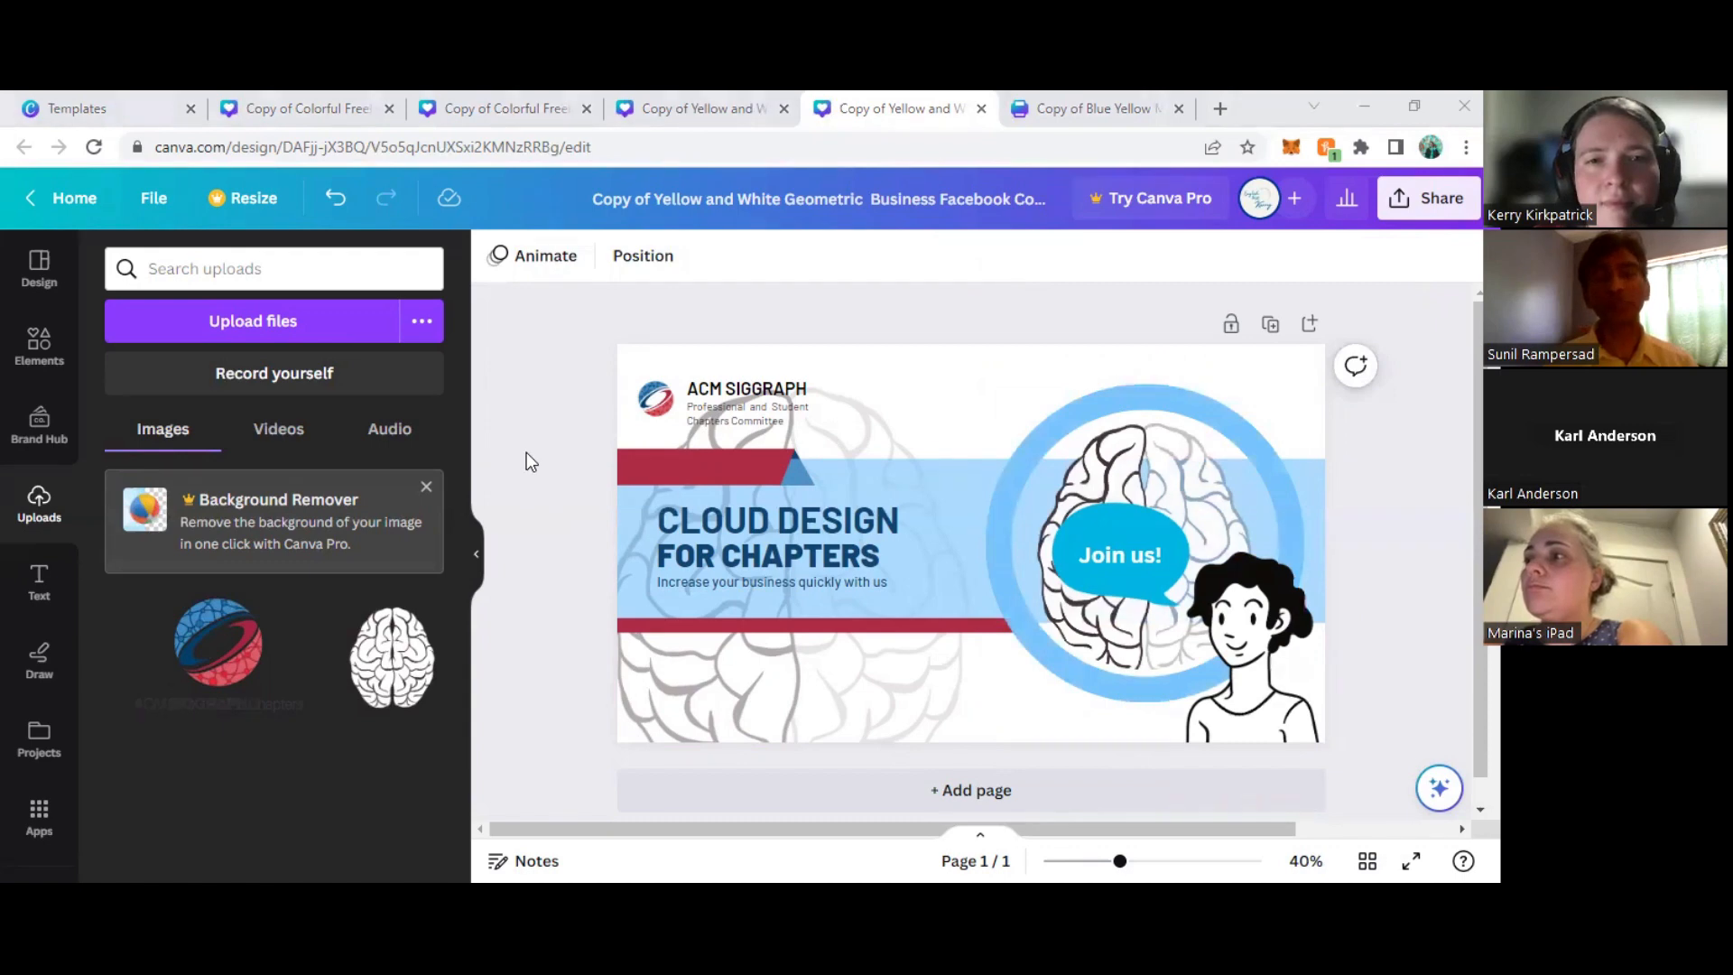
pyautogui.click(520, 410)
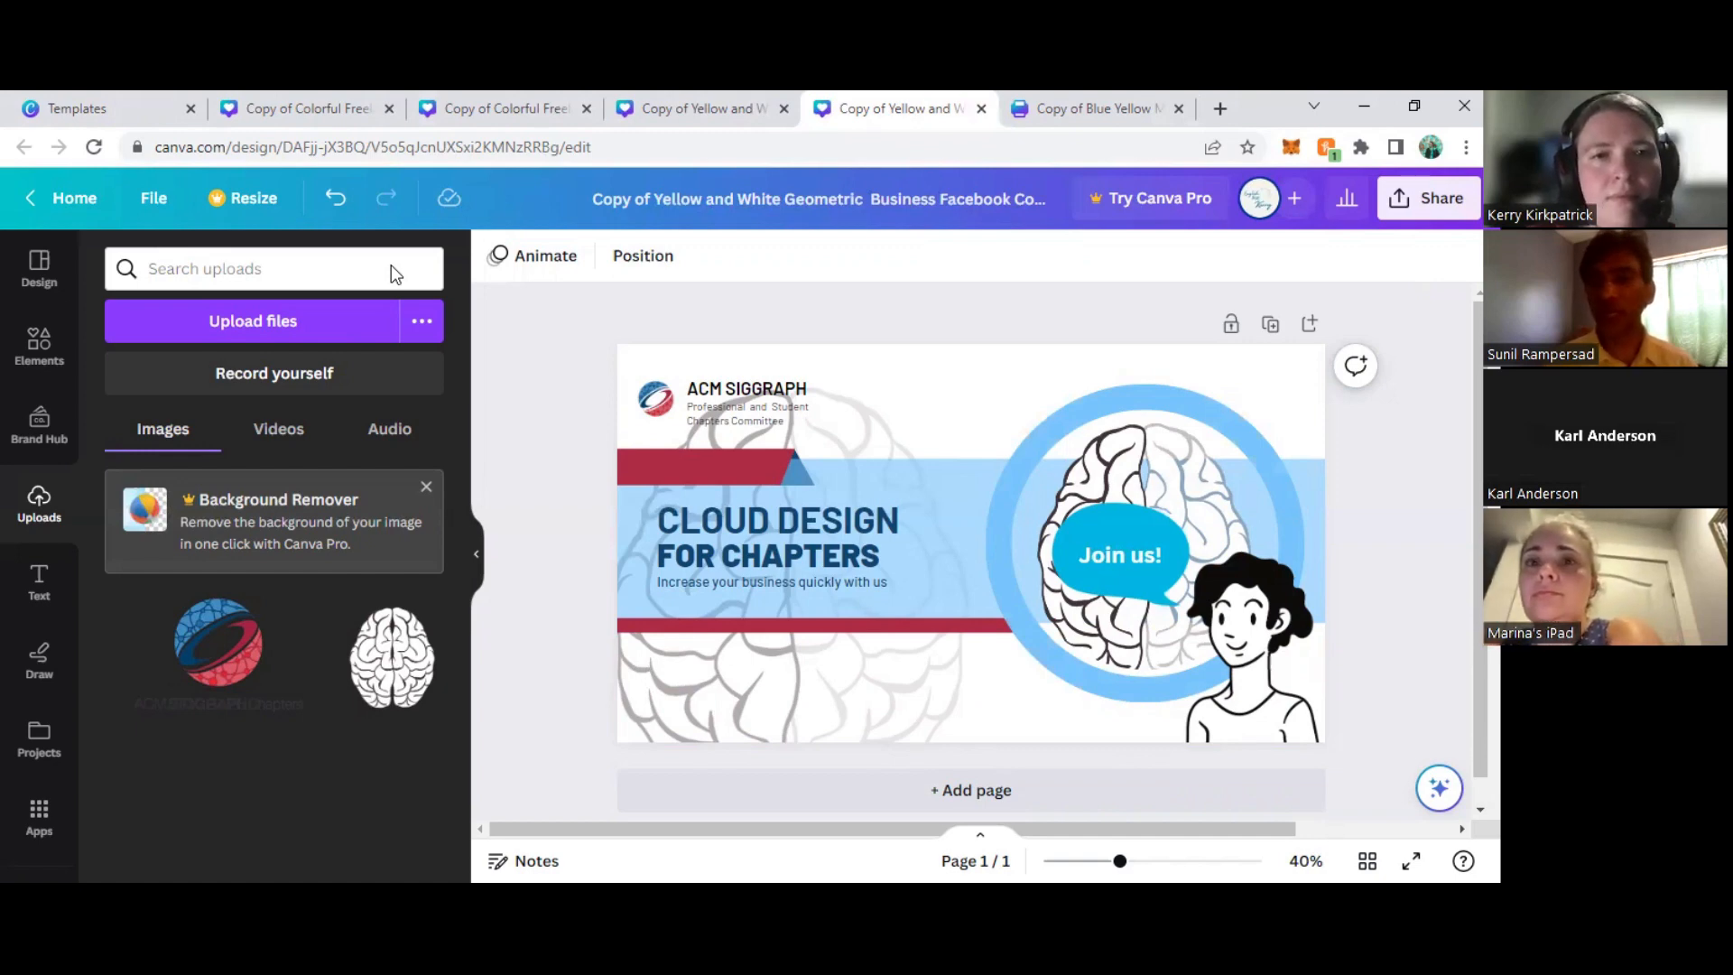
# - Select the small logo, the "ACM SIGGRAPH" title and the committee subtitle together and lock them
pyautogui.click(761, 398)
pyautogui.click(756, 386)
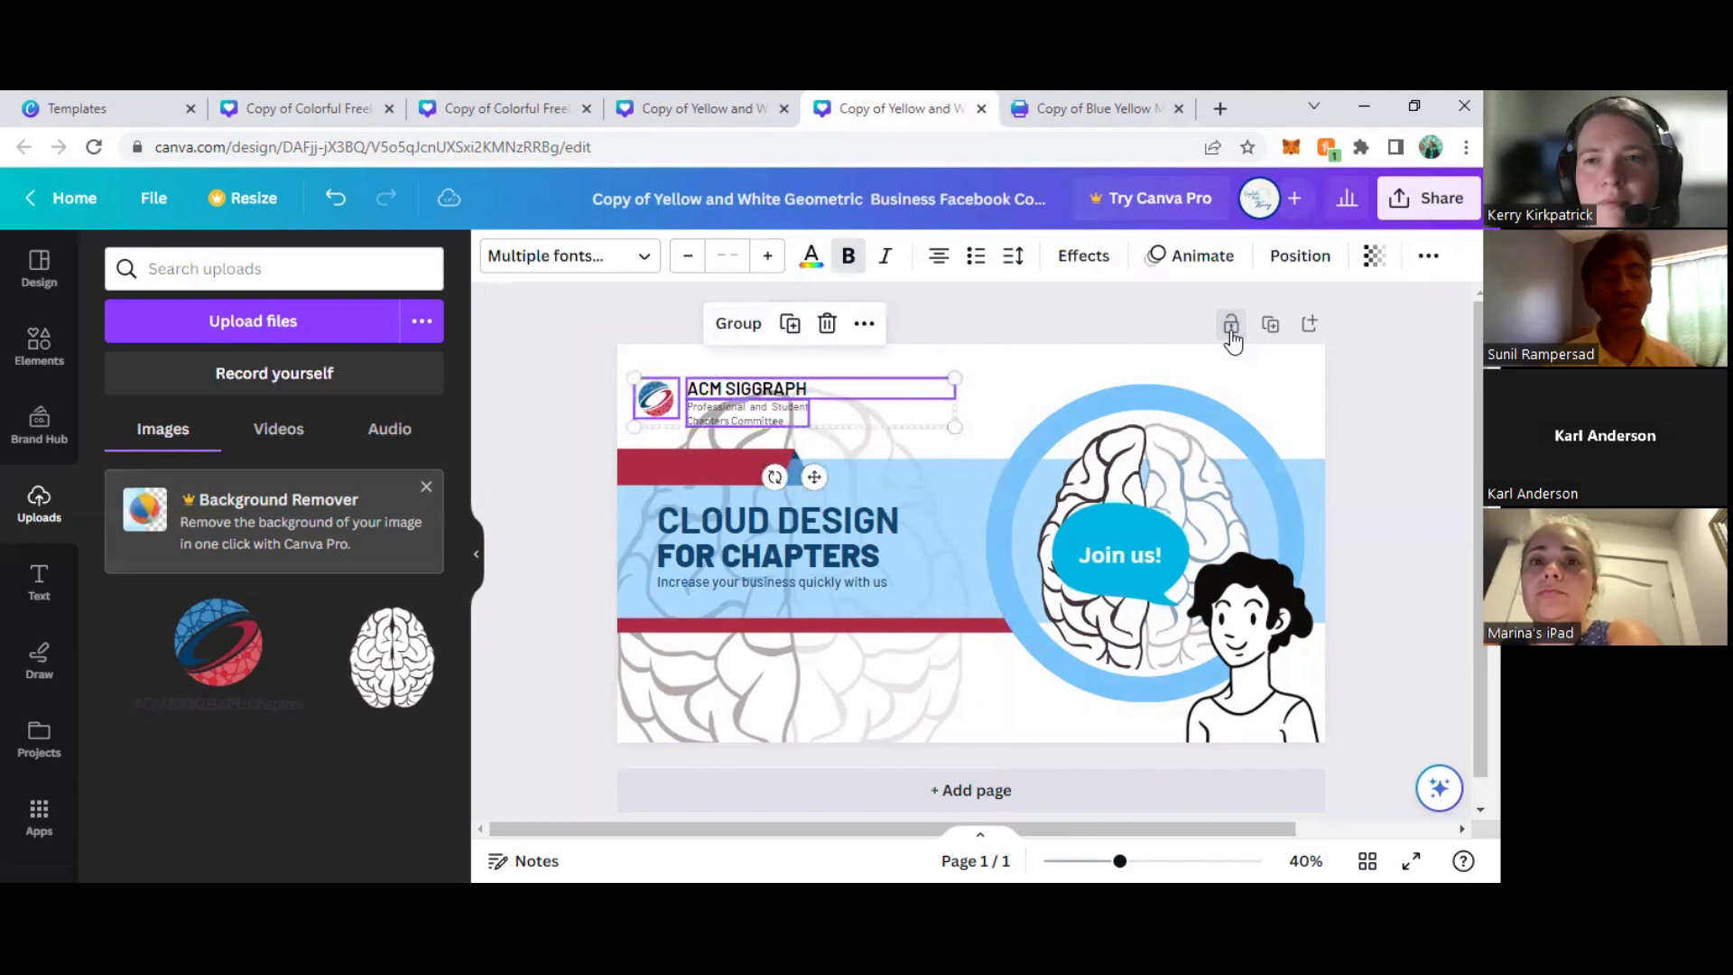
pyautogui.click(889, 479)
pyautogui.click(752, 398)
pyautogui.keyDown('shift'); pyautogui.click(746, 415); pyautogui.keyUp('shift')
pyautogui.keyDown('shift'); pyautogui.click(648, 410); pyautogui.keyUp('shift')
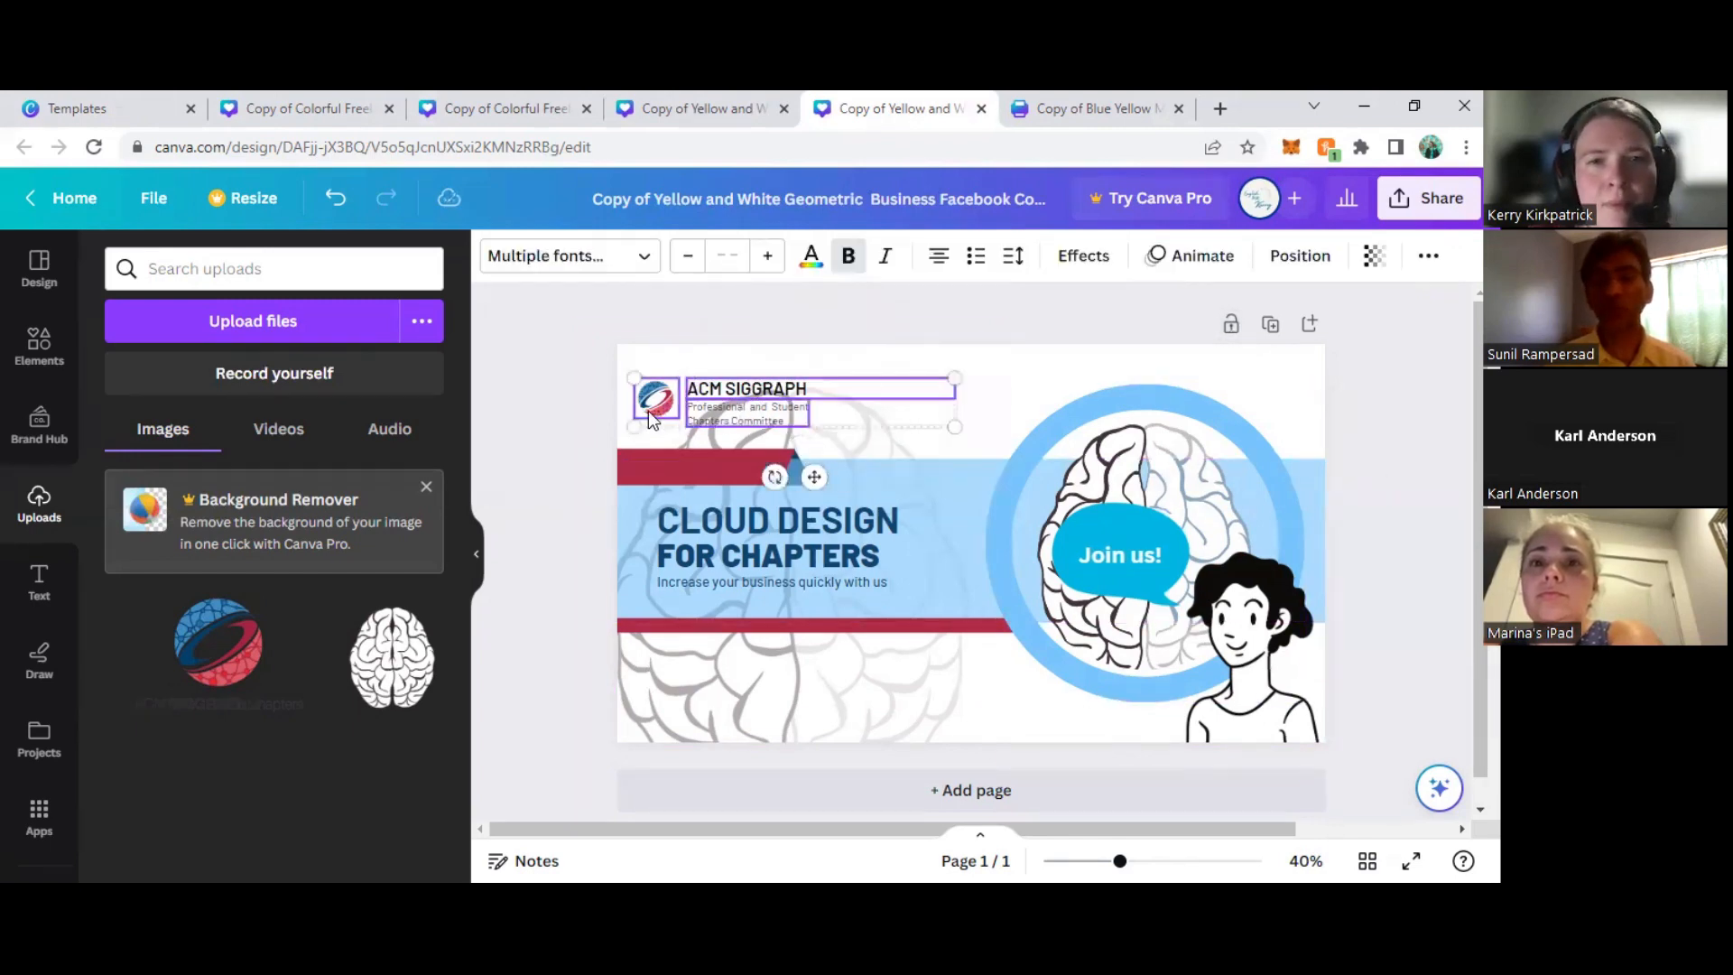
pyautogui.click(1425, 260)
pyautogui.click(1419, 311)
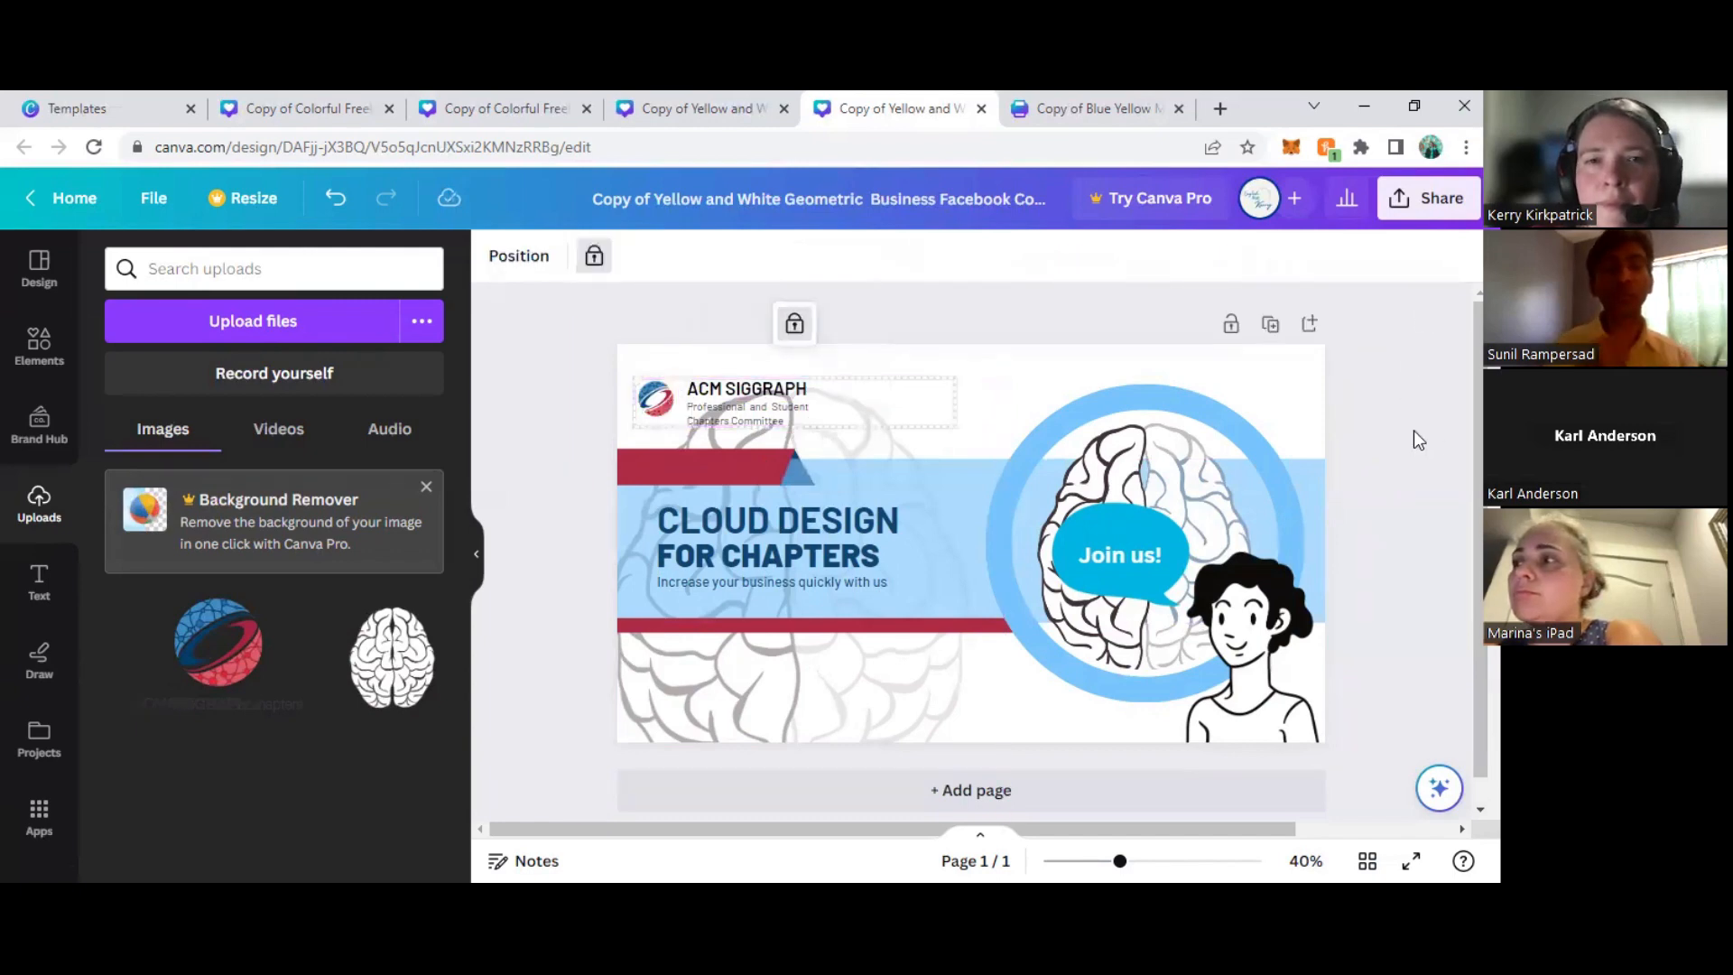
# - Check the lock status of the header logo, its text lines and the faded brain image individually
pyautogui.click(706, 418)
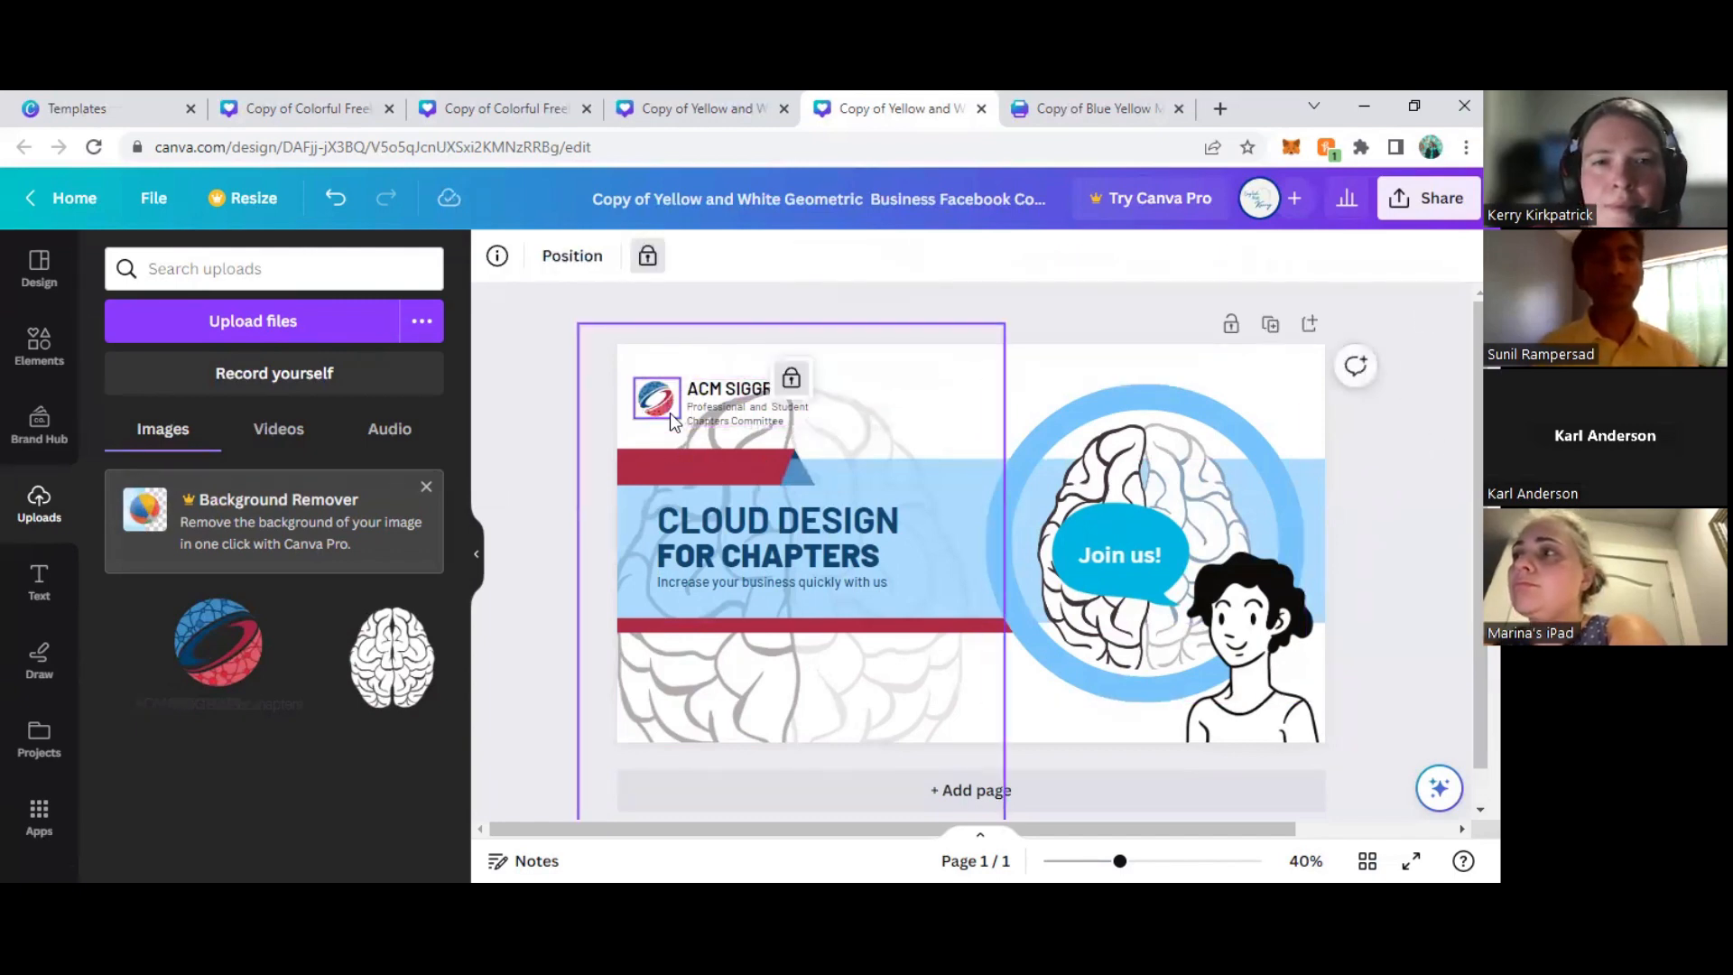
pyautogui.click(710, 391)
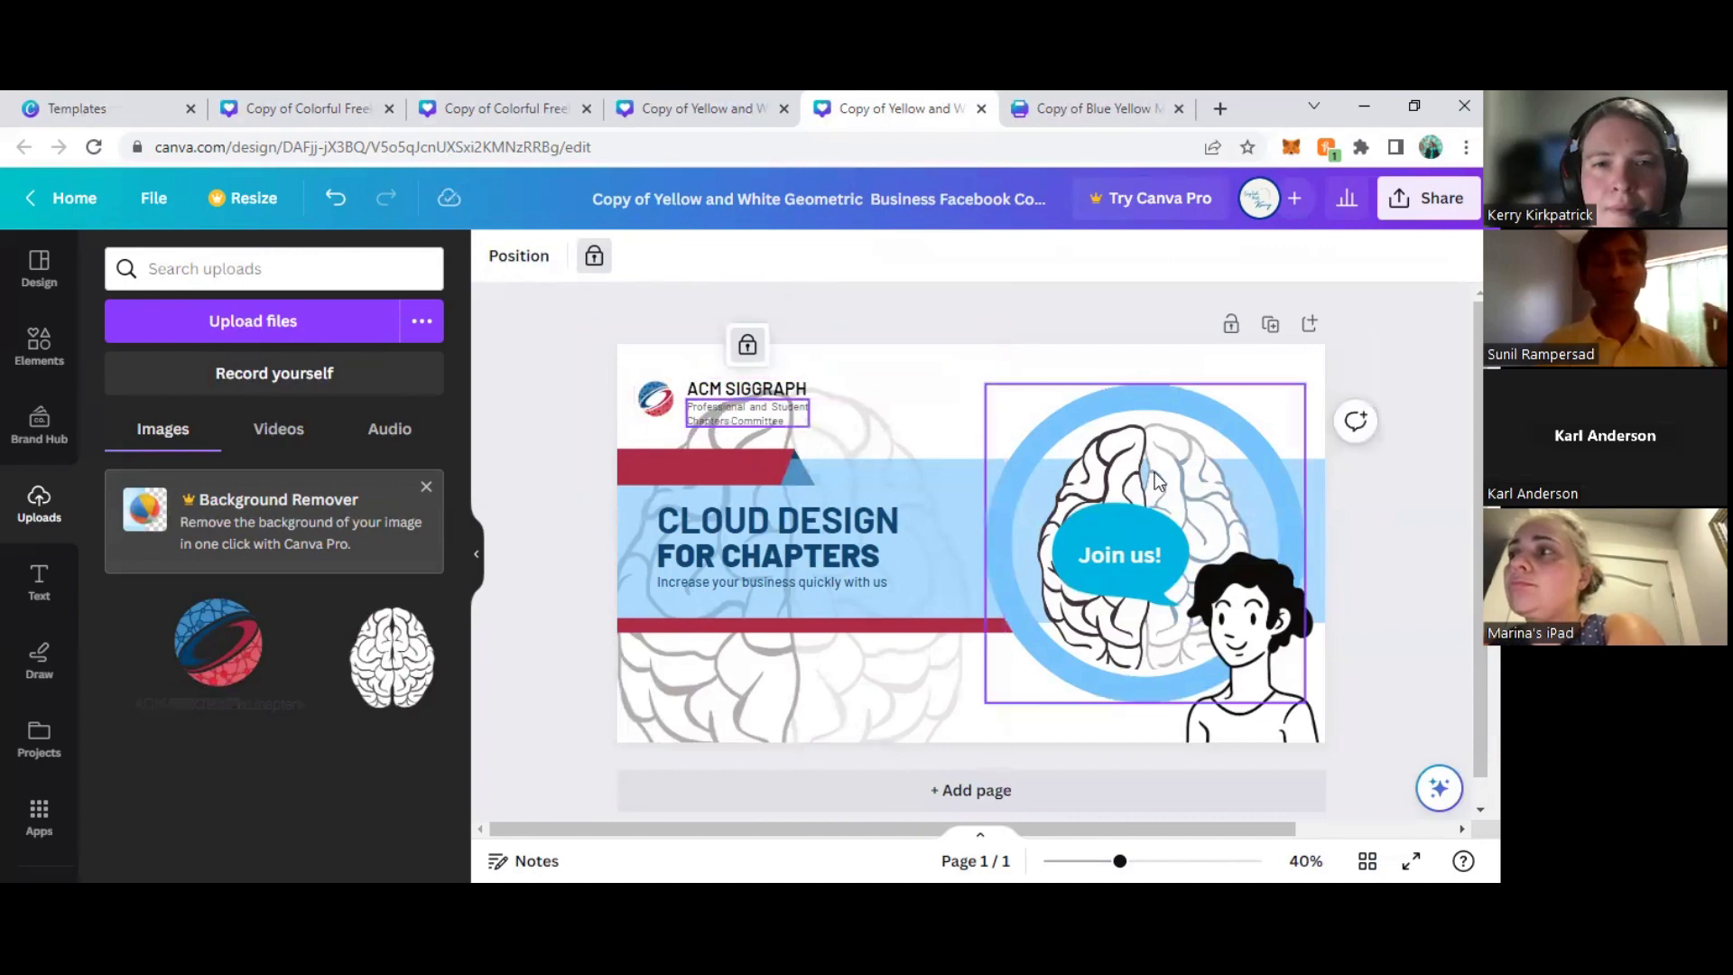
pyautogui.click(1381, 514)
pyautogui.click(1309, 582)
pyautogui.click(1417, 470)
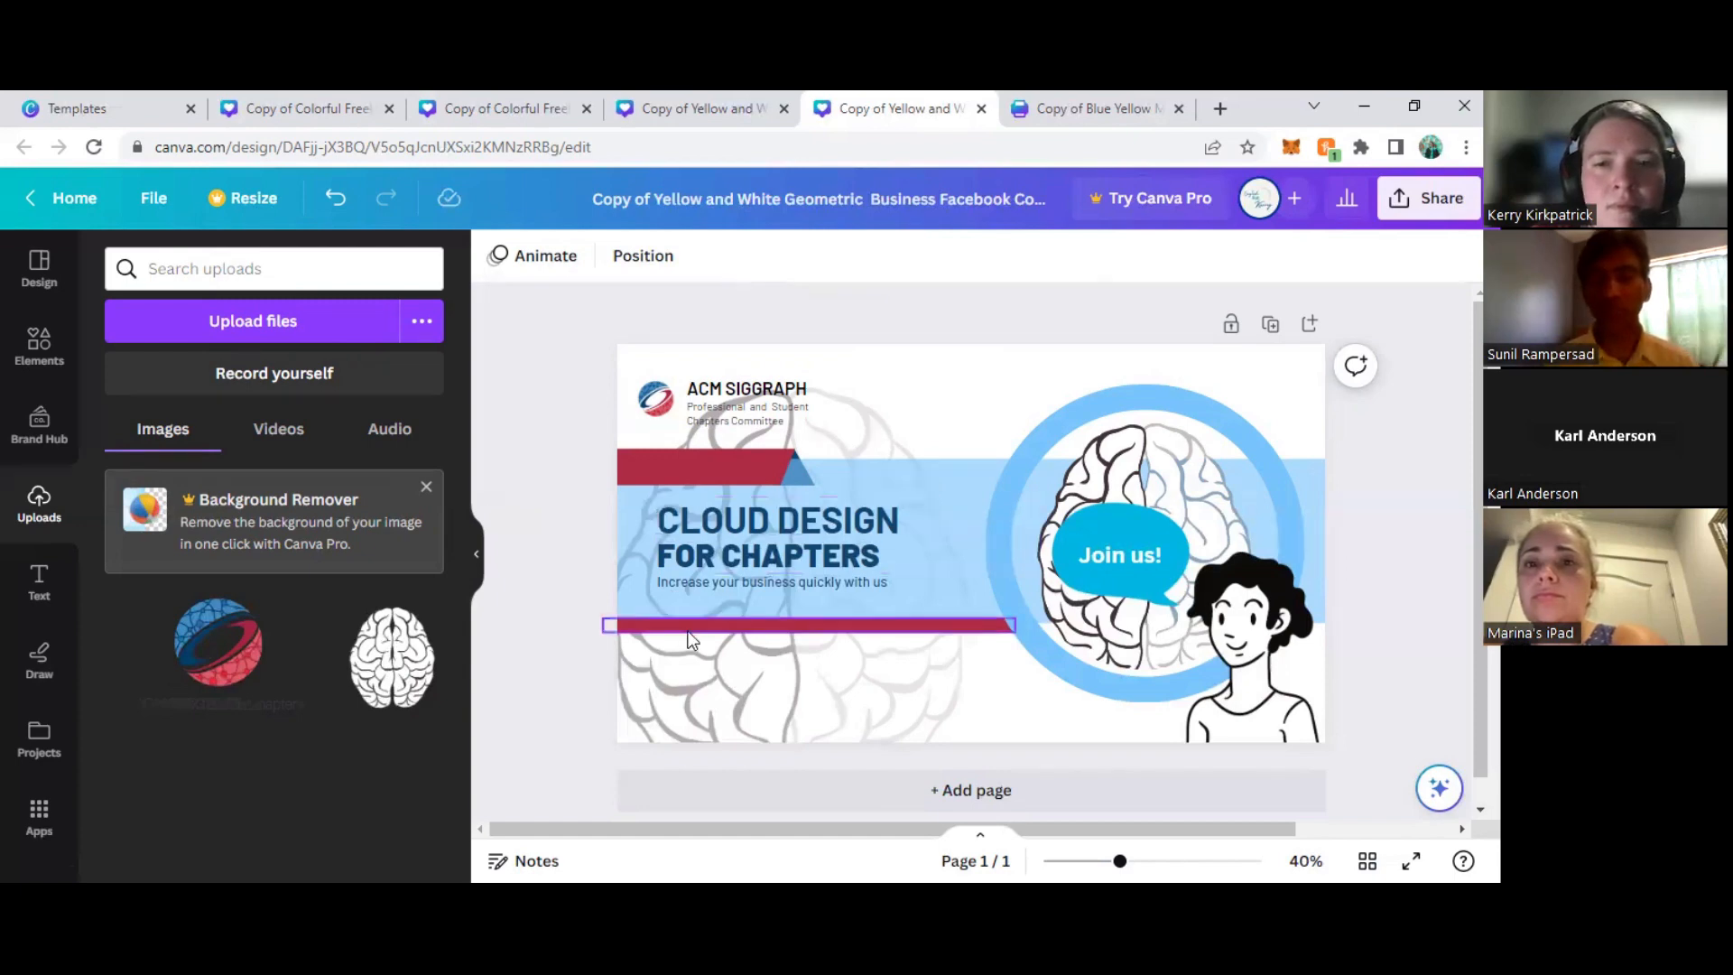
pyautogui.click(706, 686)
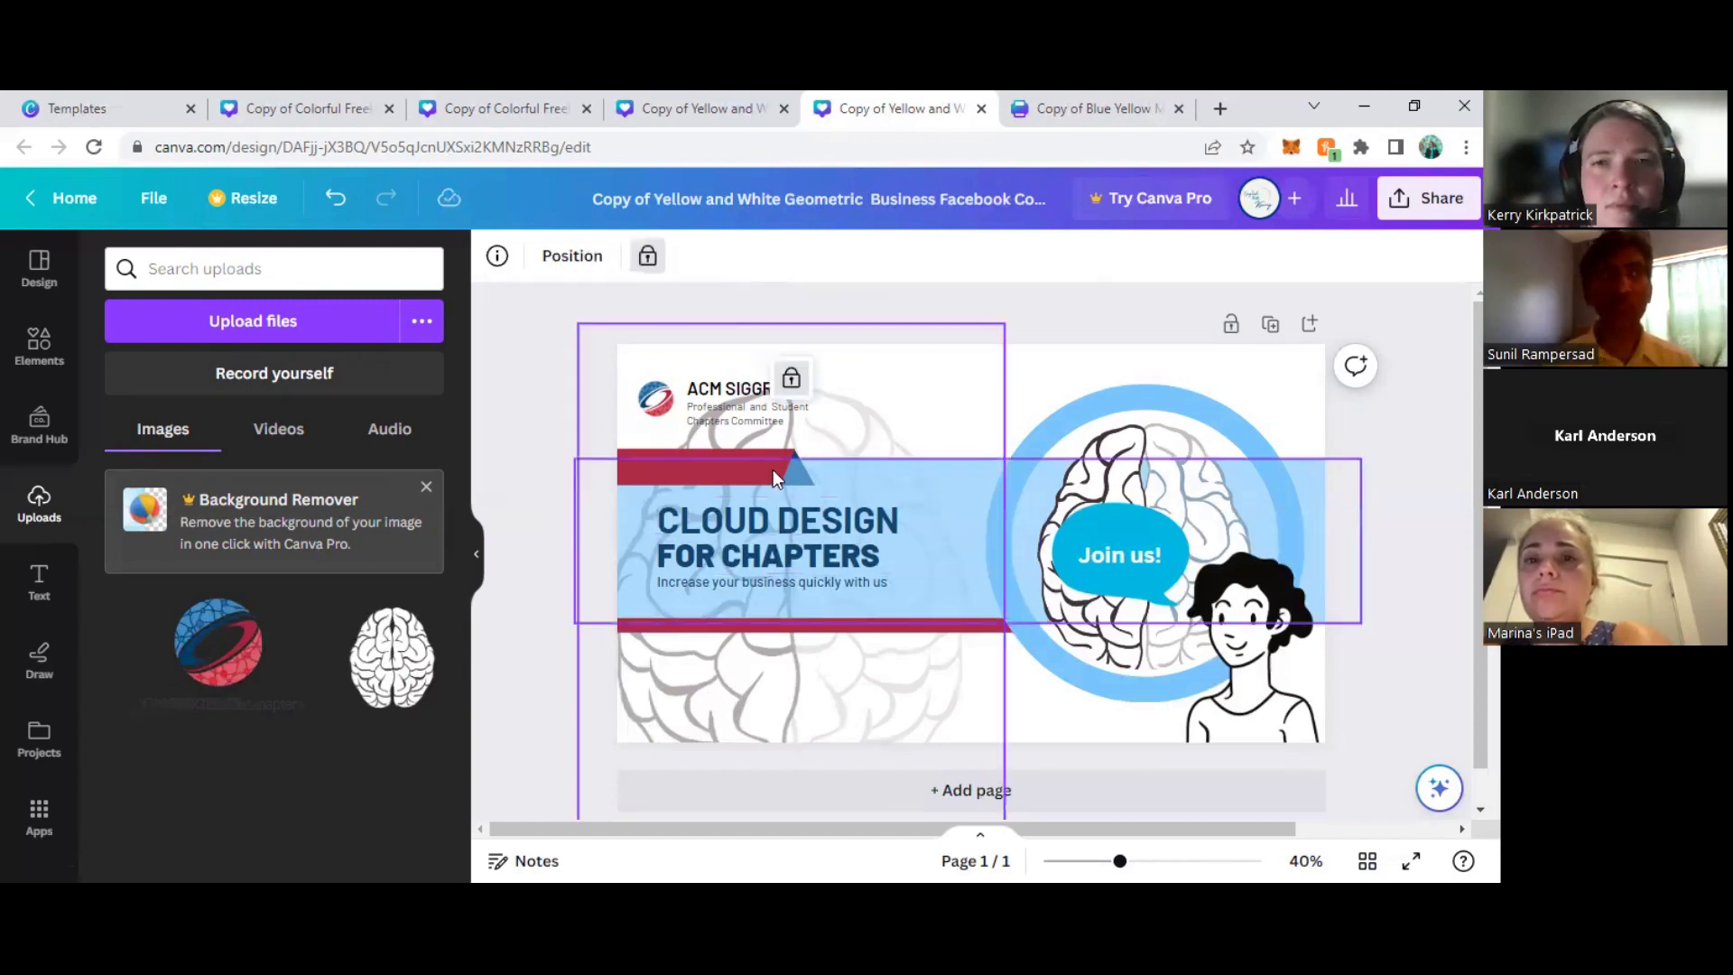
# - Lock the curly-haired avatar illustration in place and deselect it
pyautogui.click(1231, 739)
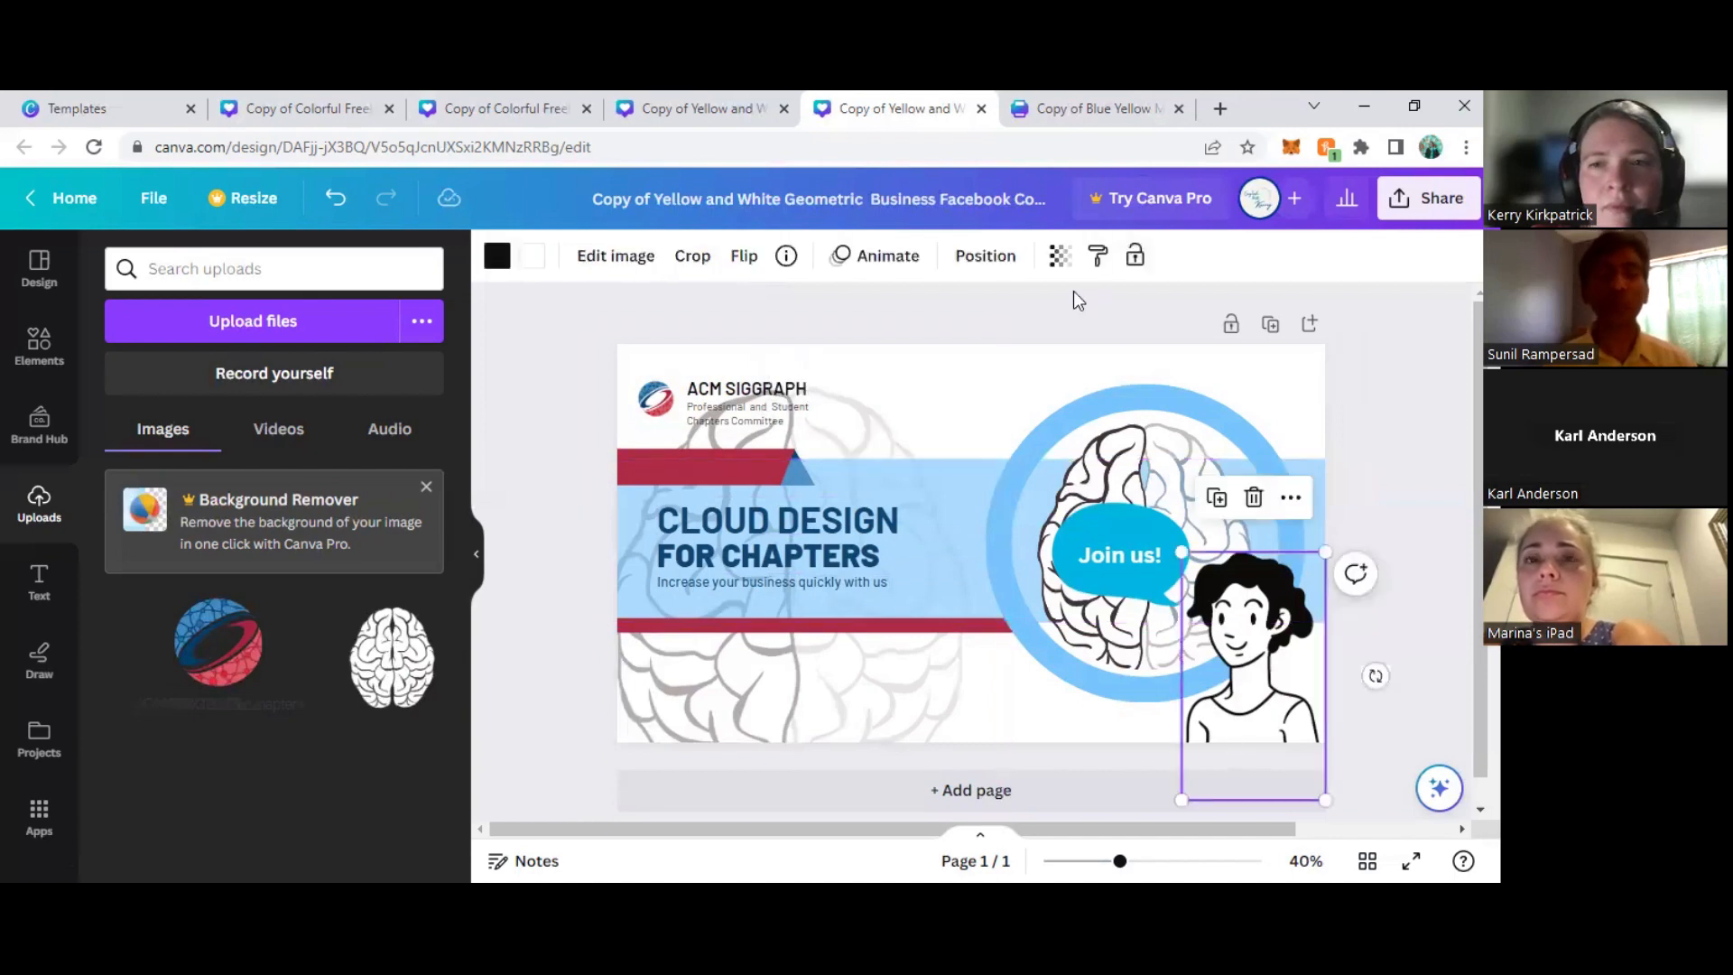
pyautogui.click(1137, 259)
pyautogui.click(1414, 414)
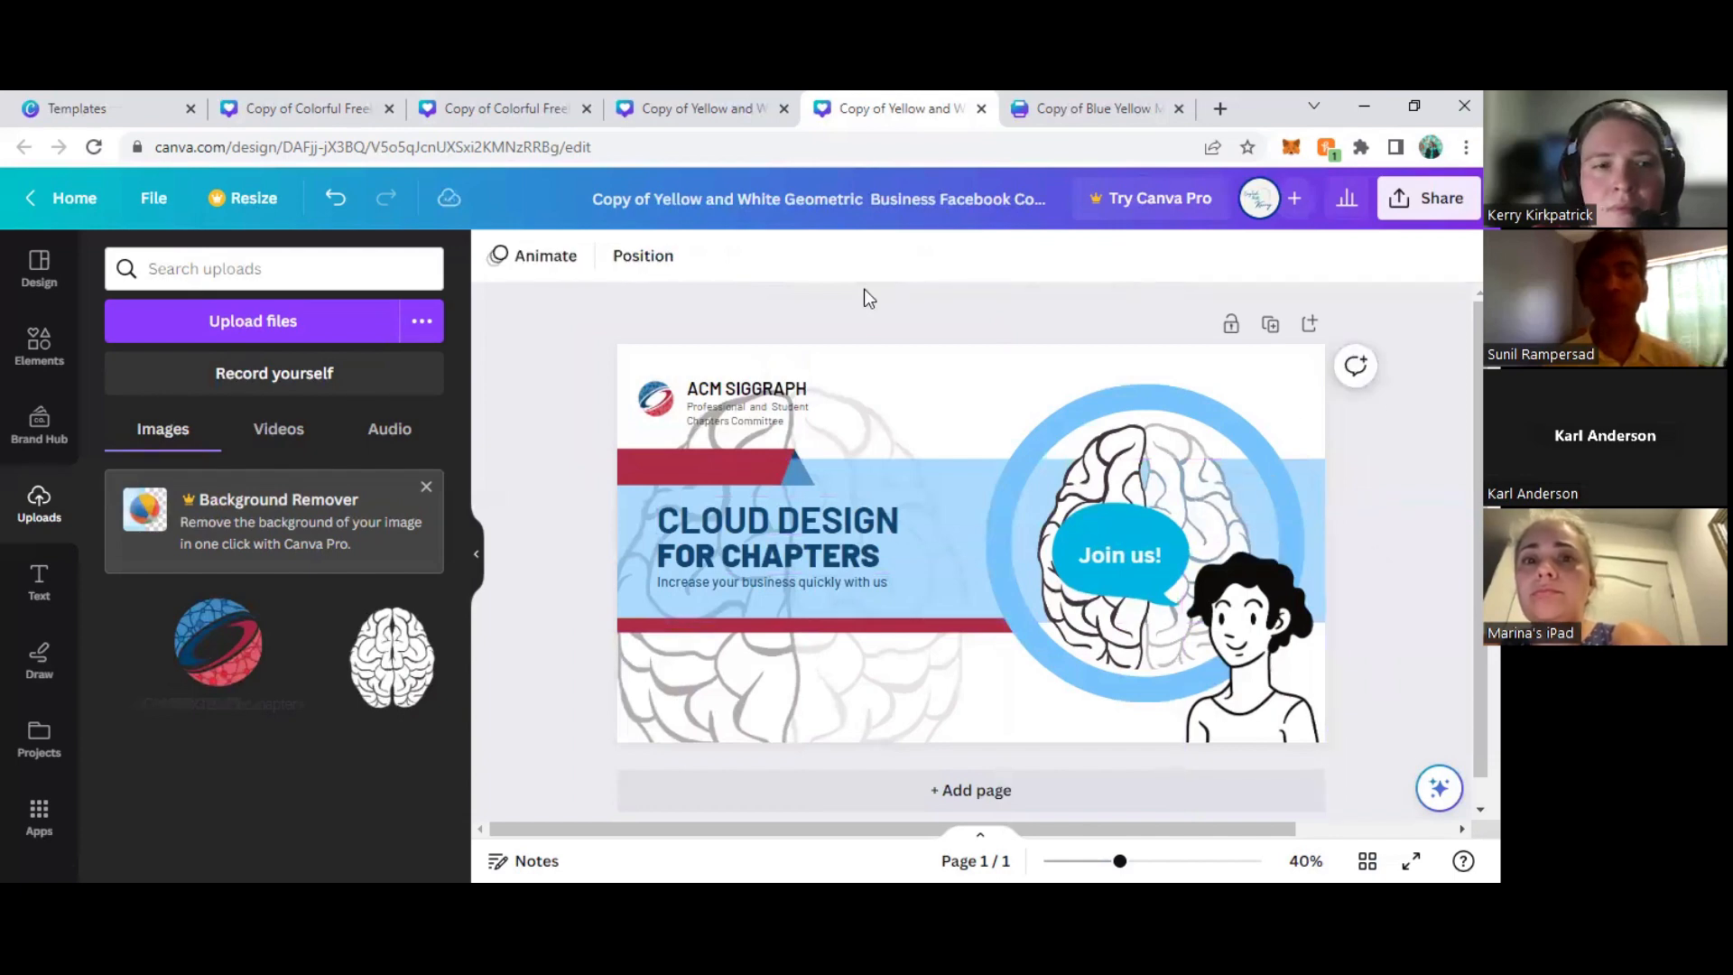
# - Replace the brain in the circular frame with the uploaded ACM SIGGRAPH Chapters logo, enlarging and repositioning it so the globe fills the circle
pyautogui.moveTo(1076, 601); pyautogui.dragTo(1161, 631)
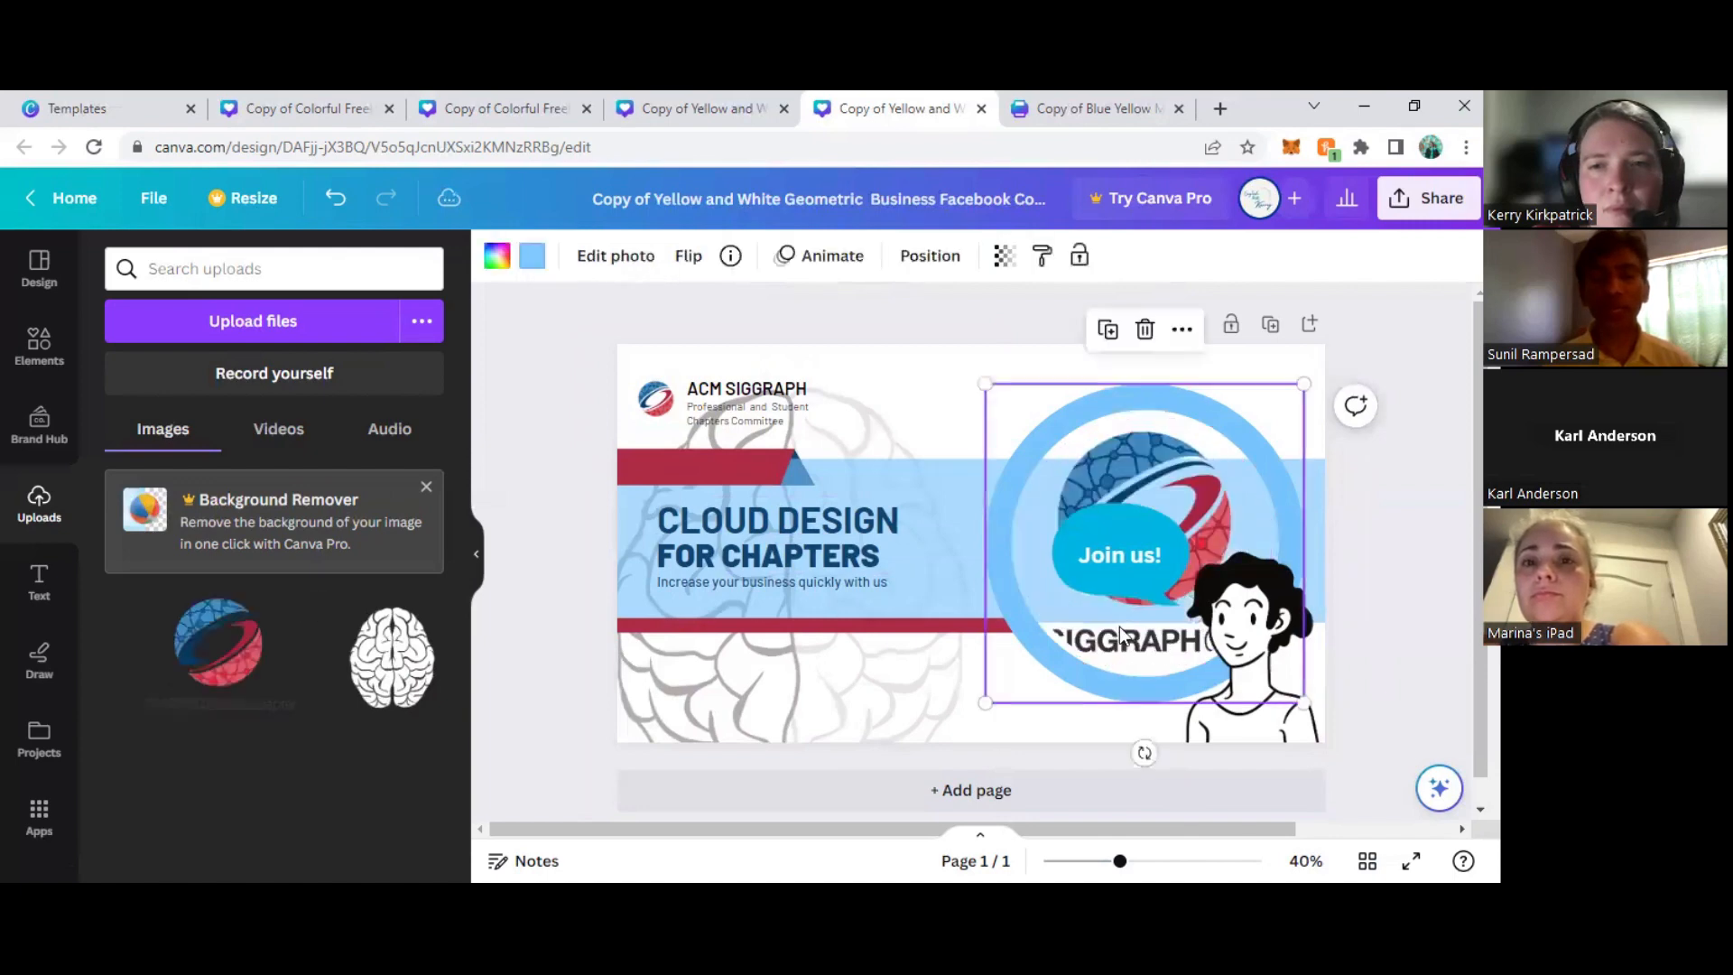
pyautogui.doubleClick(1120, 621)
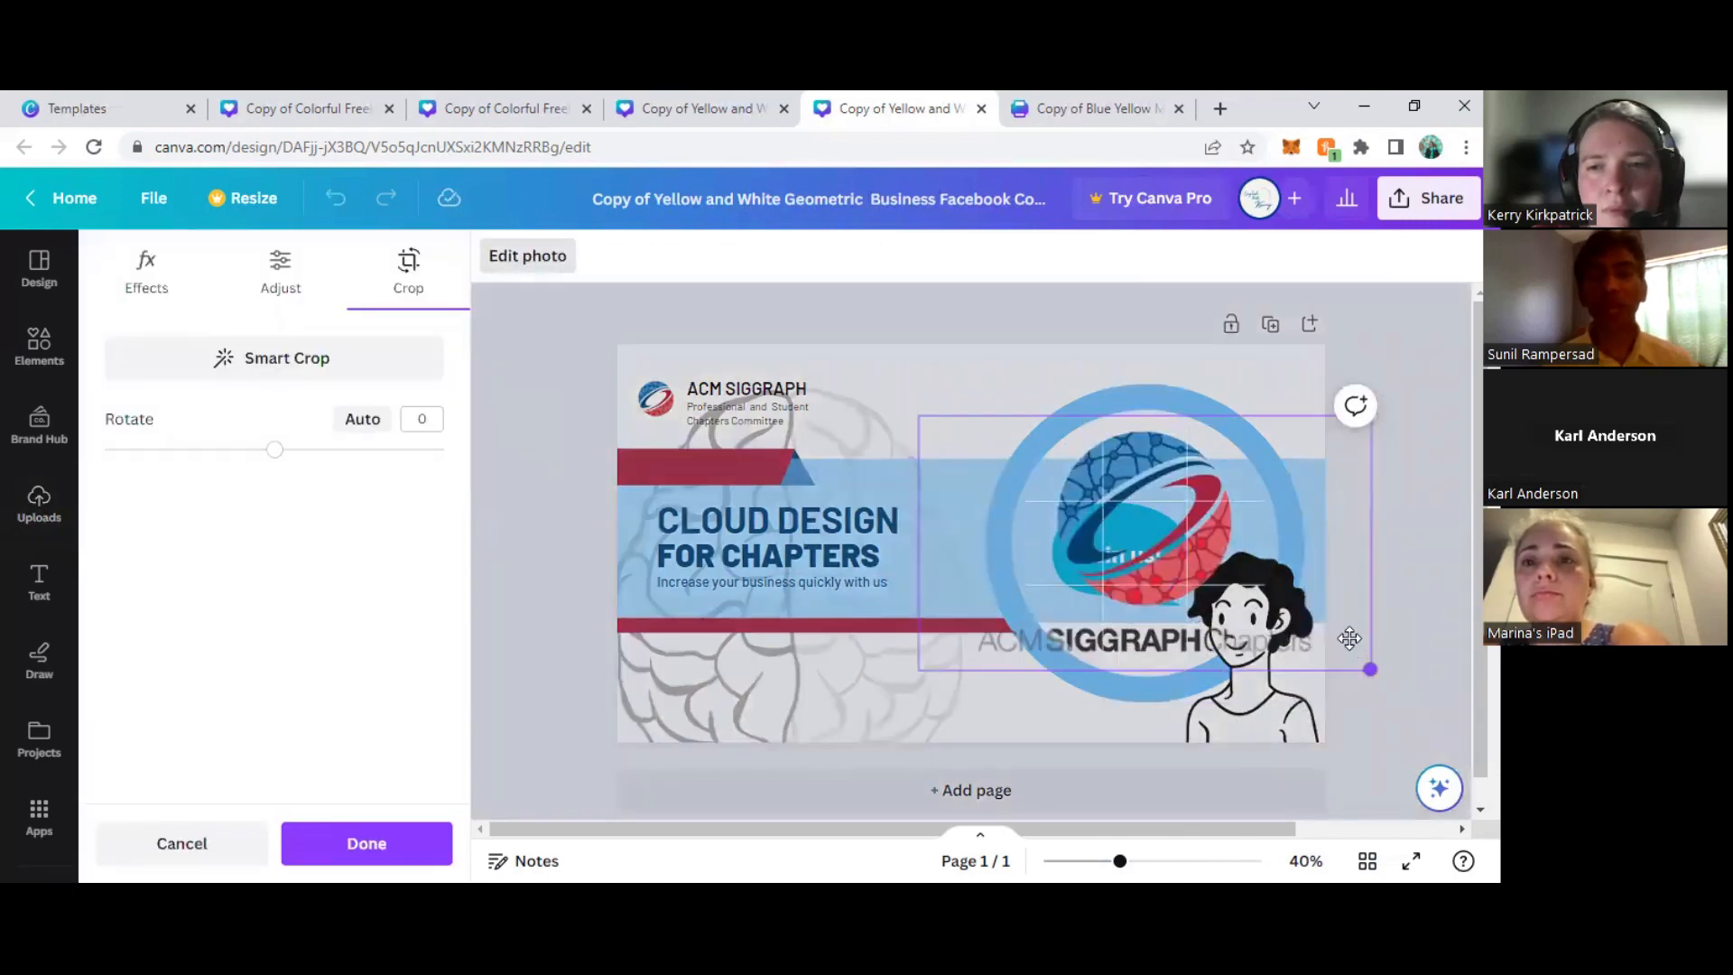
pyautogui.moveTo(1369, 673); pyautogui.dragTo(1460, 761)
pyautogui.moveTo(1211, 555); pyautogui.dragTo(1157, 566)
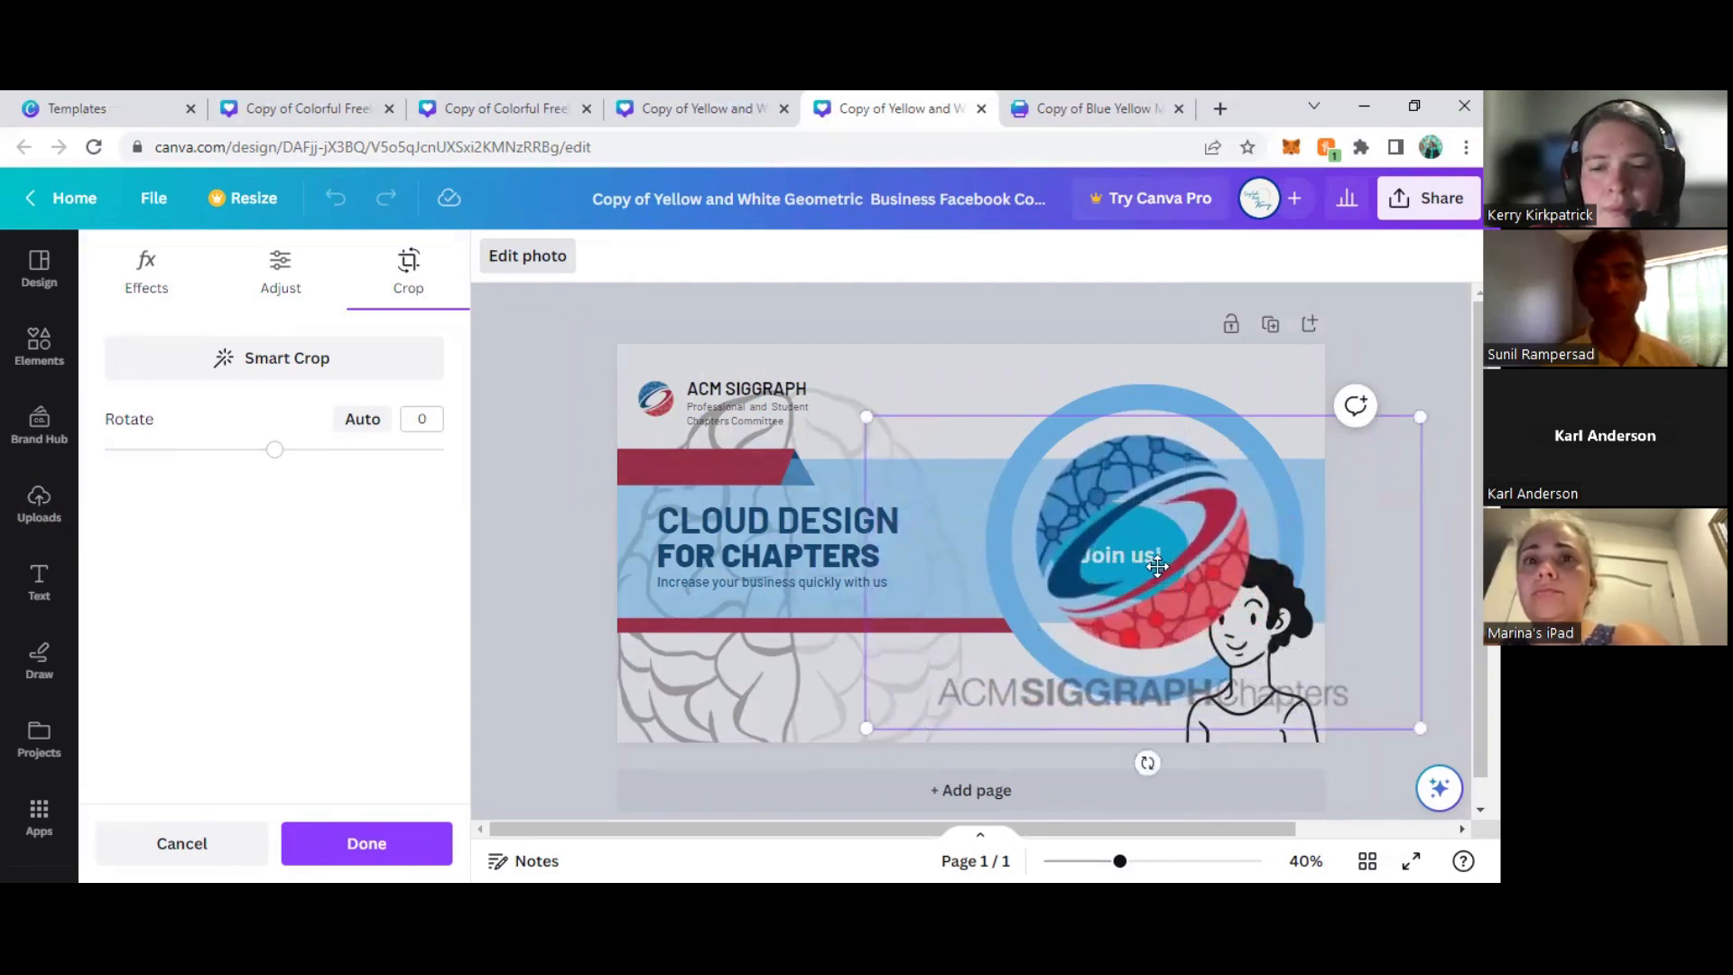
pyautogui.press('Return')
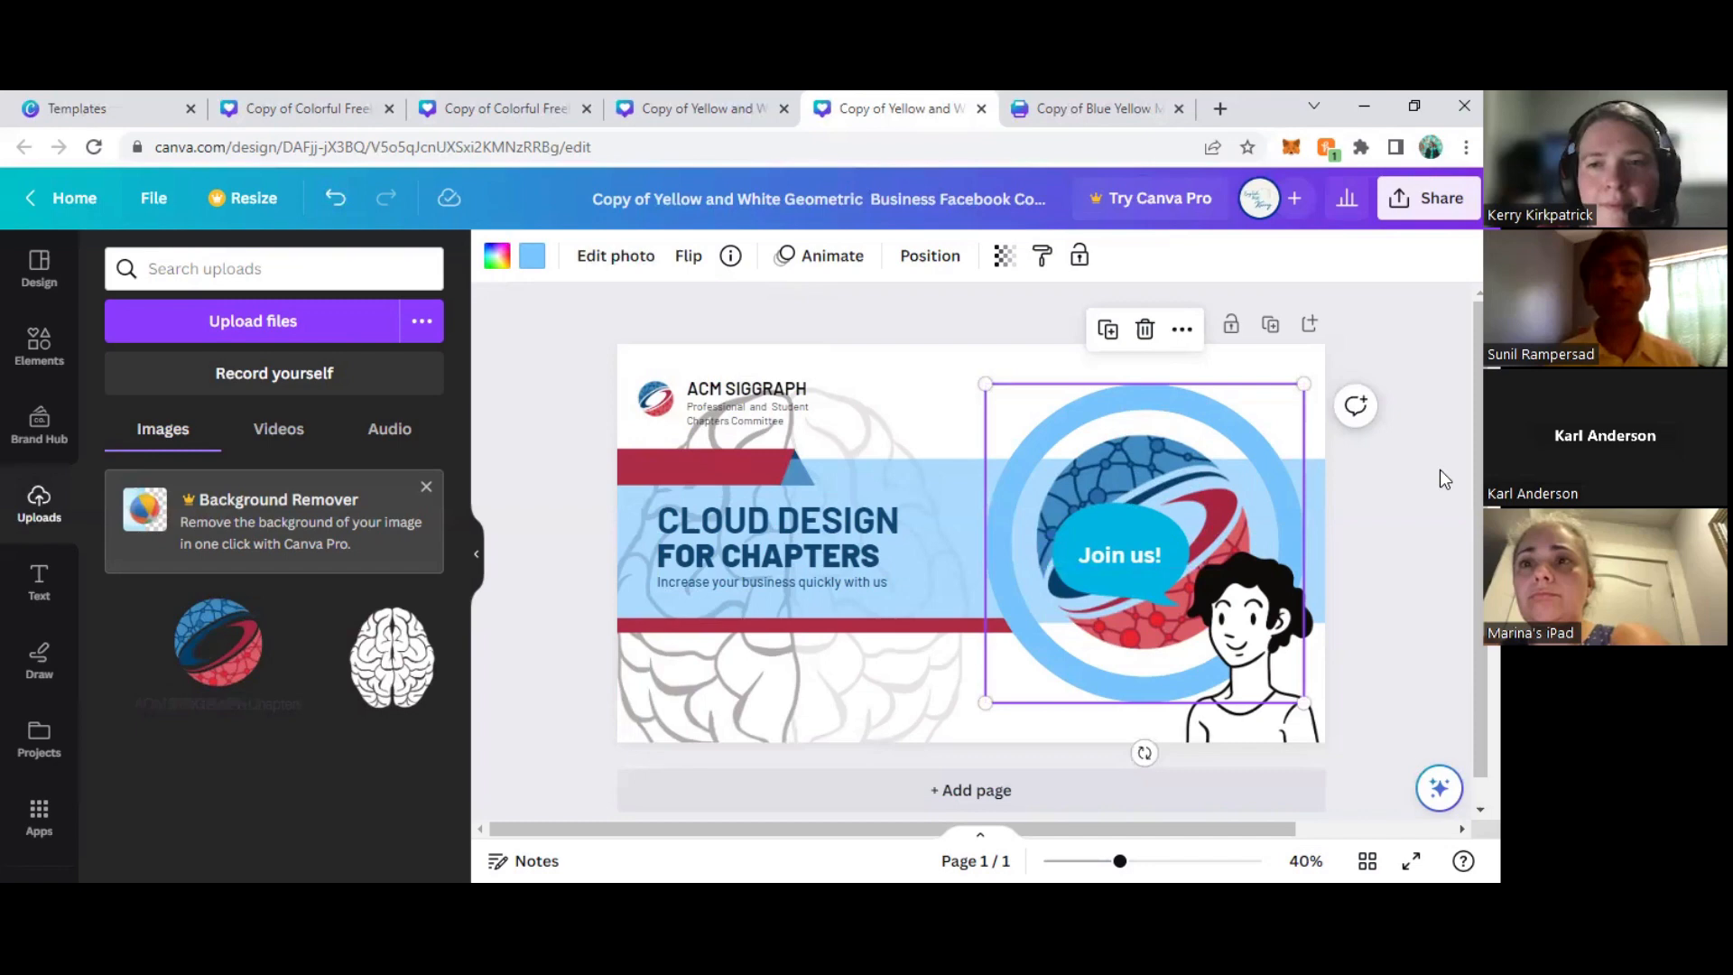
pyautogui.click(1417, 518)
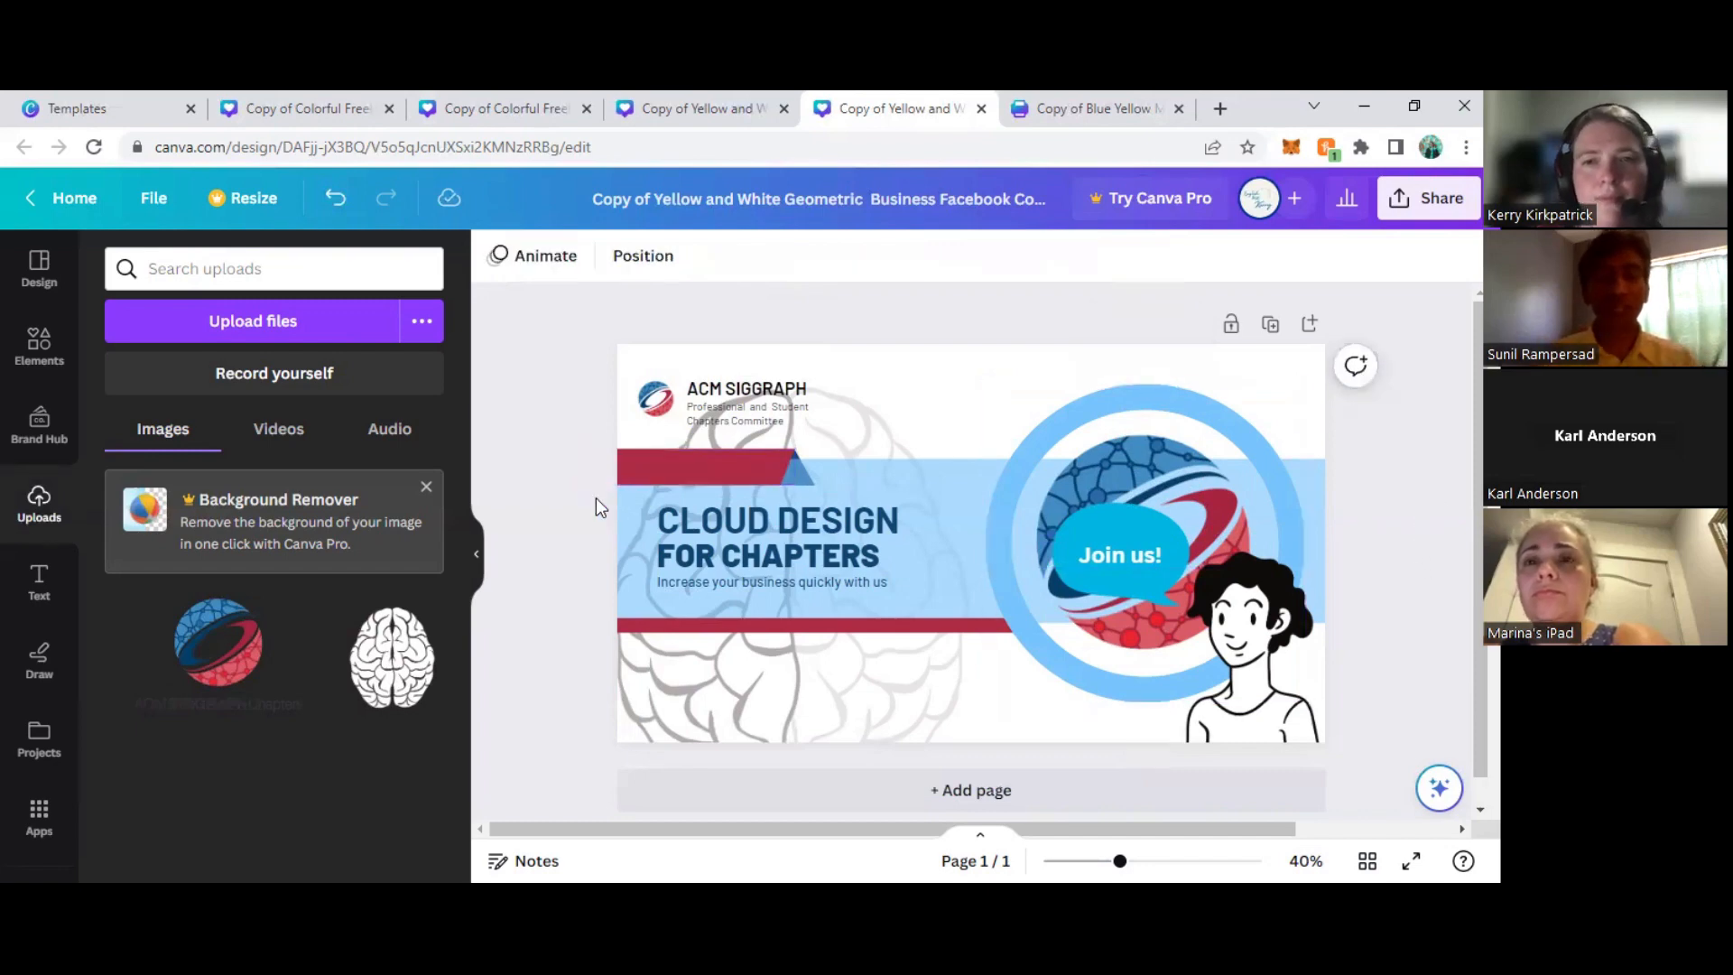